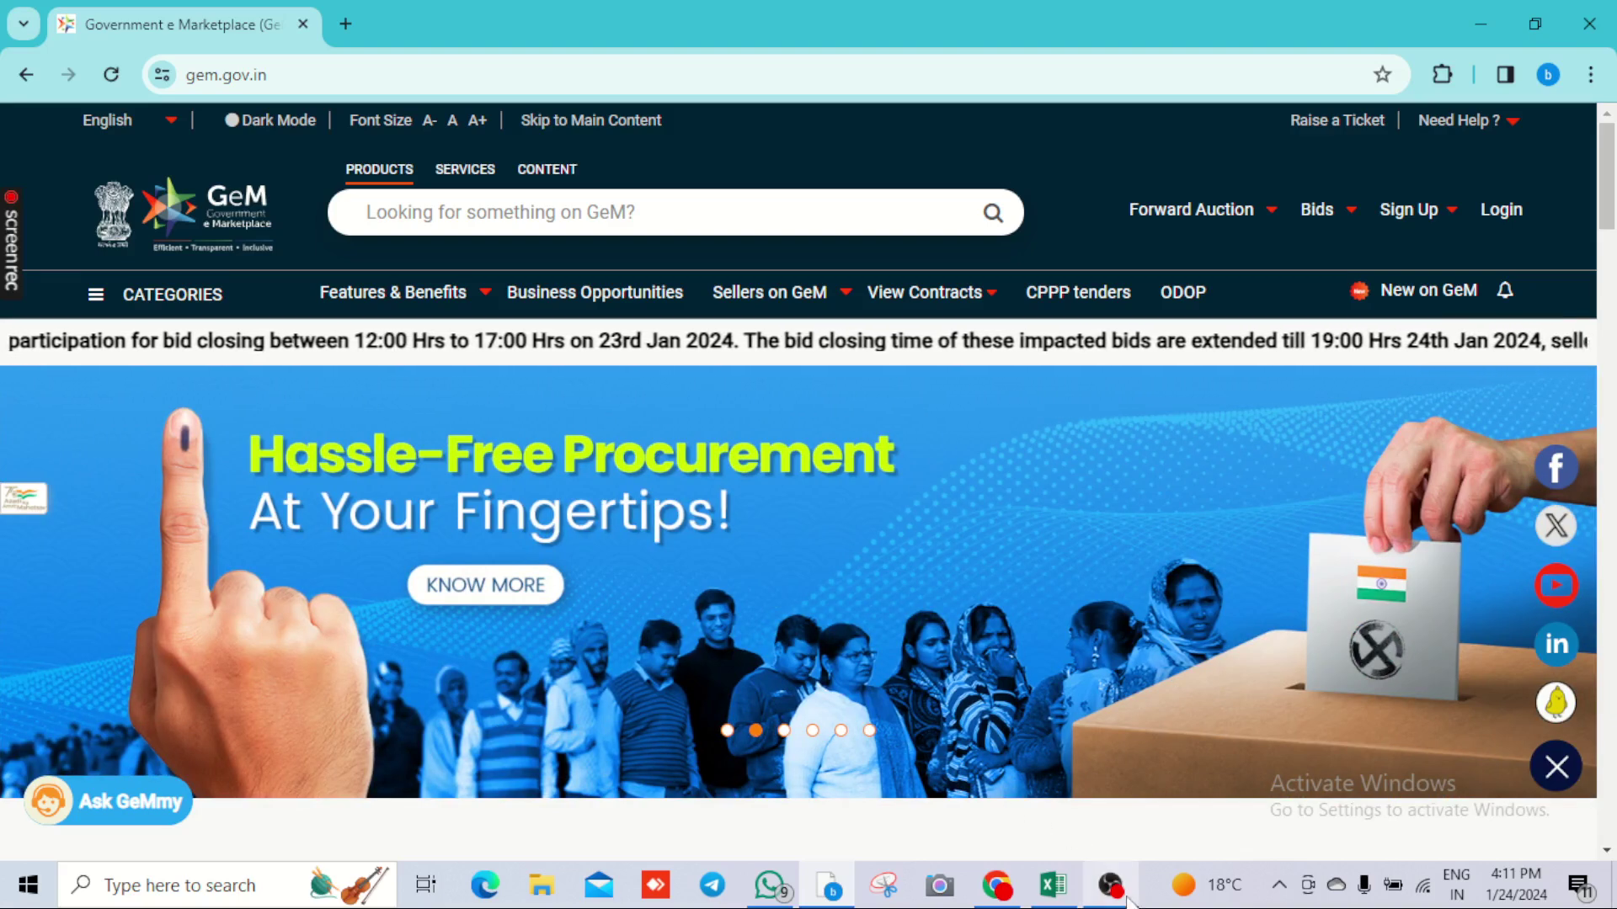
Bring up the GeM seller Services catalogue listing 3D Printing, Advertisement and Afforestation services
{"action": "mouse_move", "coordinate": [1113, 900]}
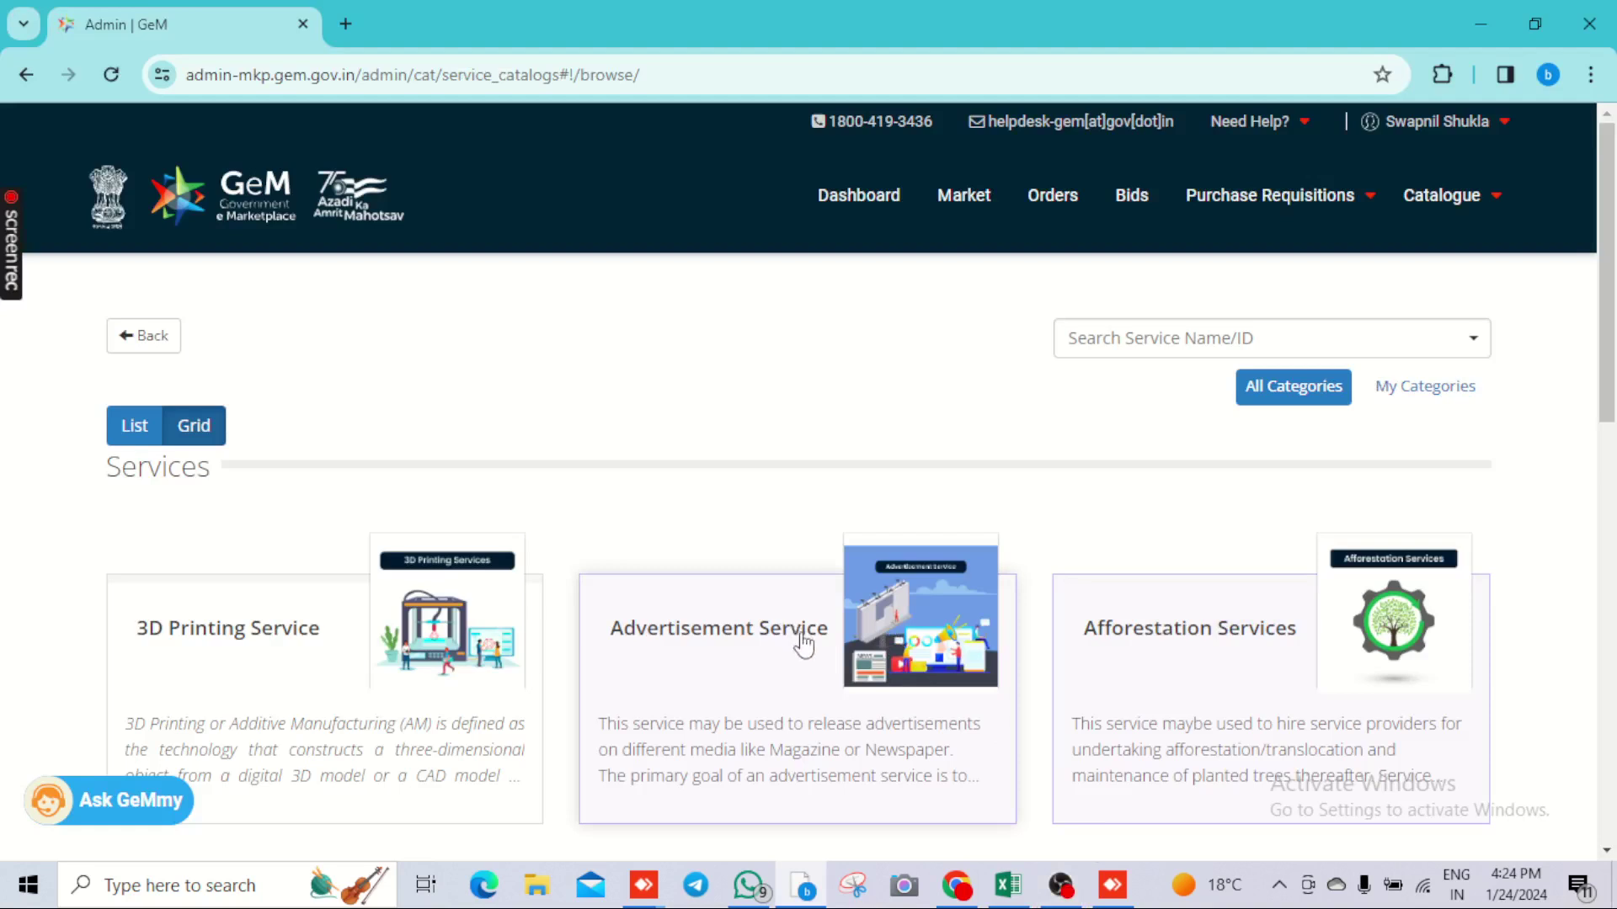
{"action": "left_click", "coordinate": [806, 895]}
{"action": "left_click", "coordinate": [806, 895]}
Switch to WhatsApp Web in the browser and close the document media viewer
{"action": "left_click", "coordinate": [748, 889]}
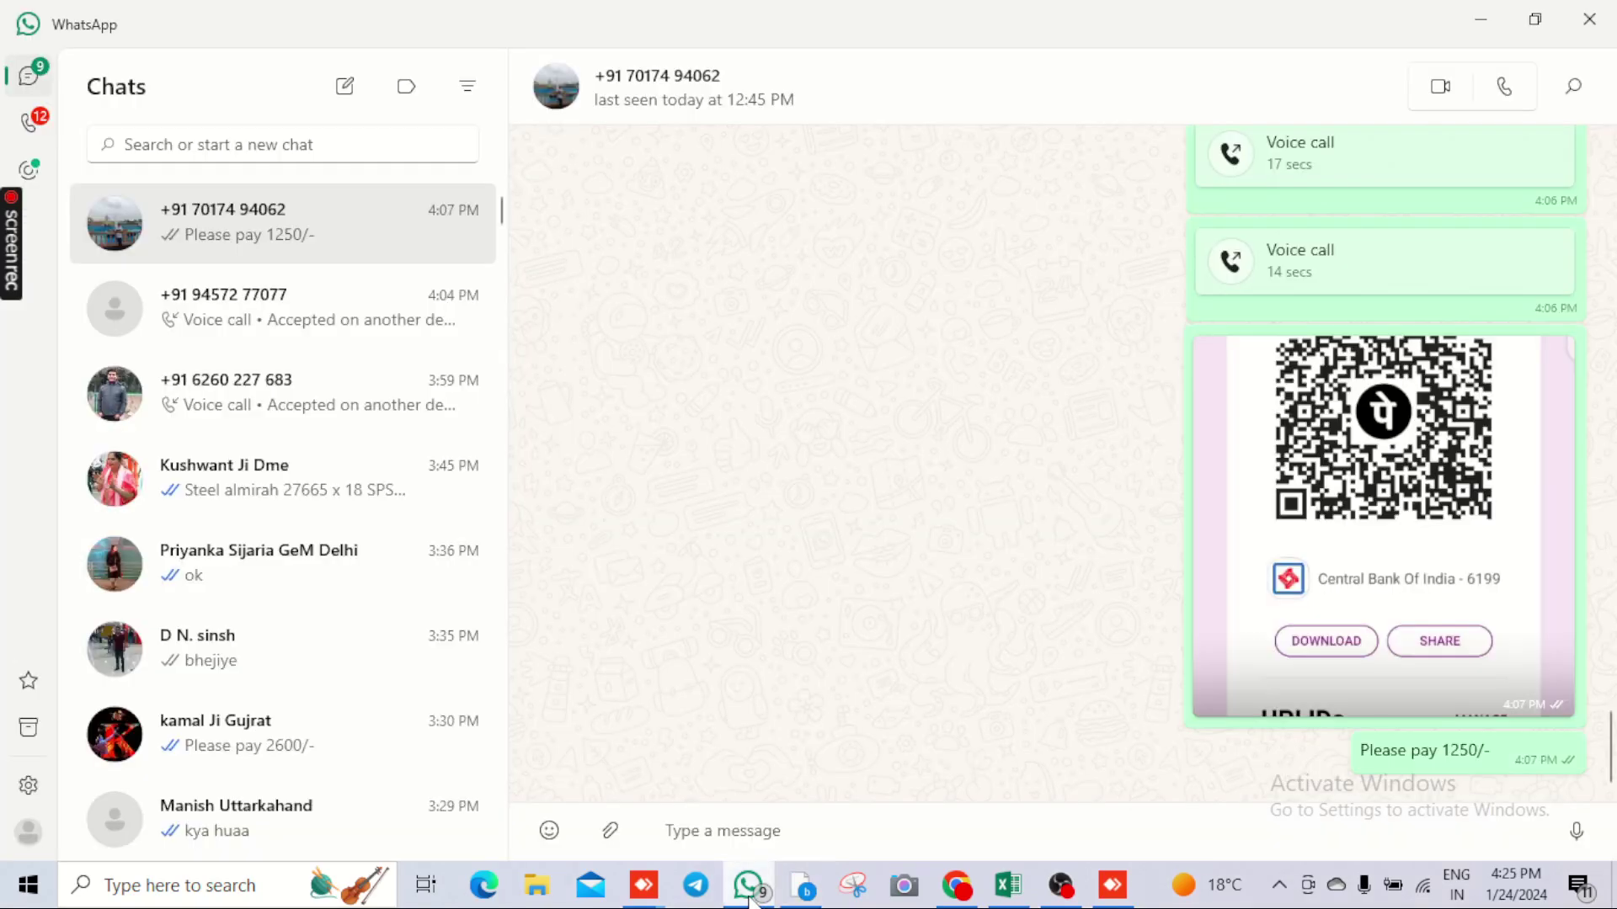
{"action": "left_click", "coordinate": [749, 898]}
{"action": "left_click", "coordinate": [956, 891]}
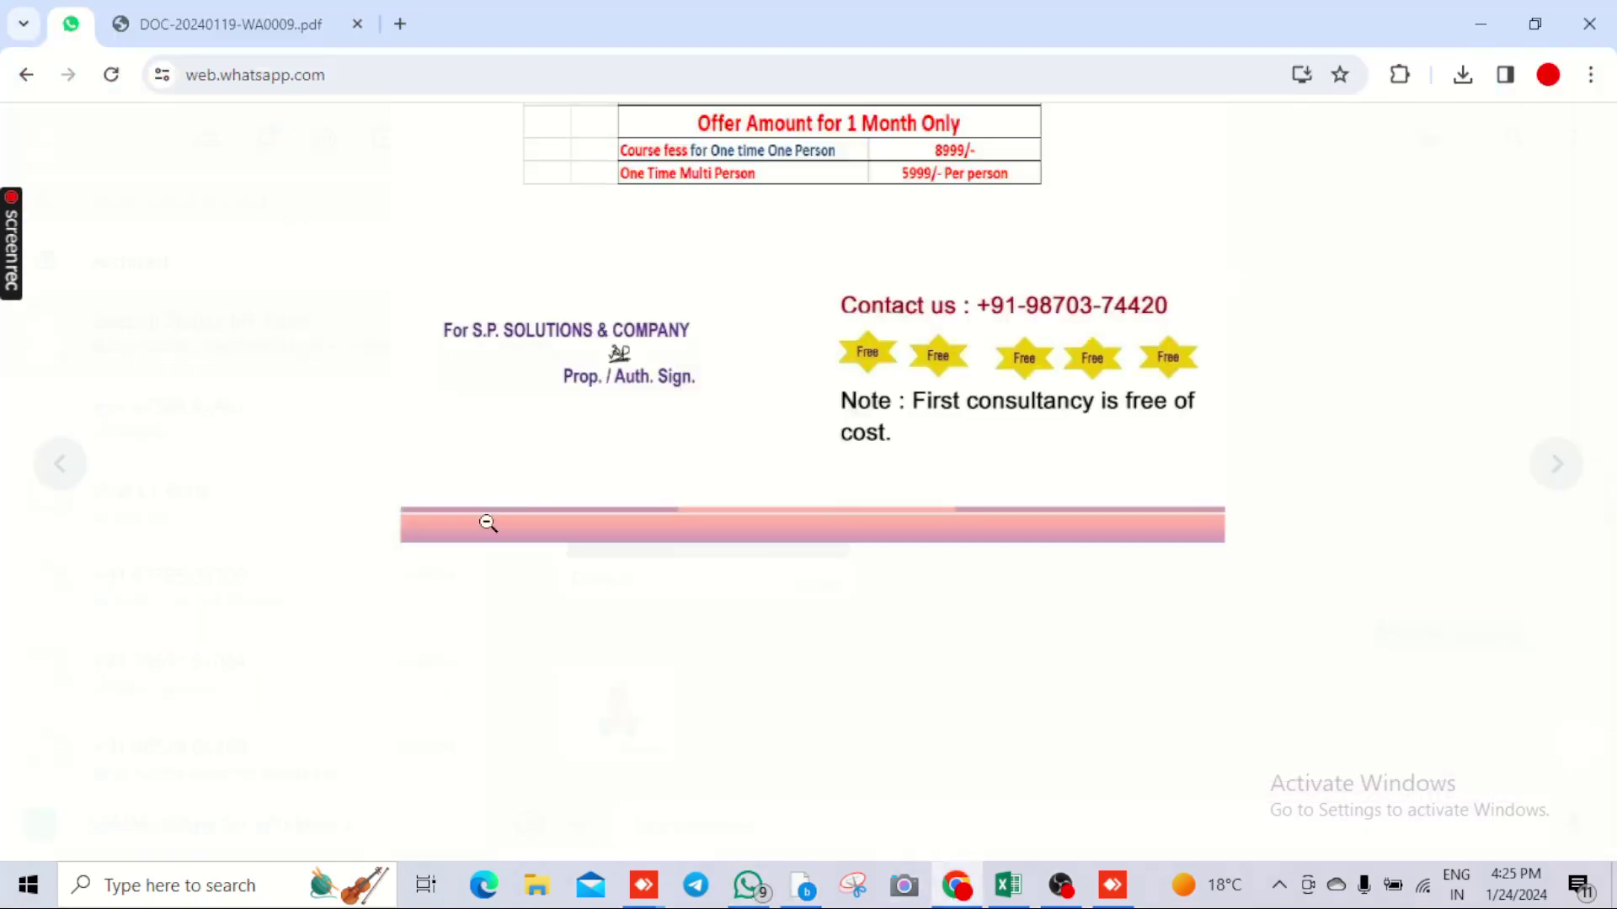
{"action": "left_click", "coordinate": [488, 524]}
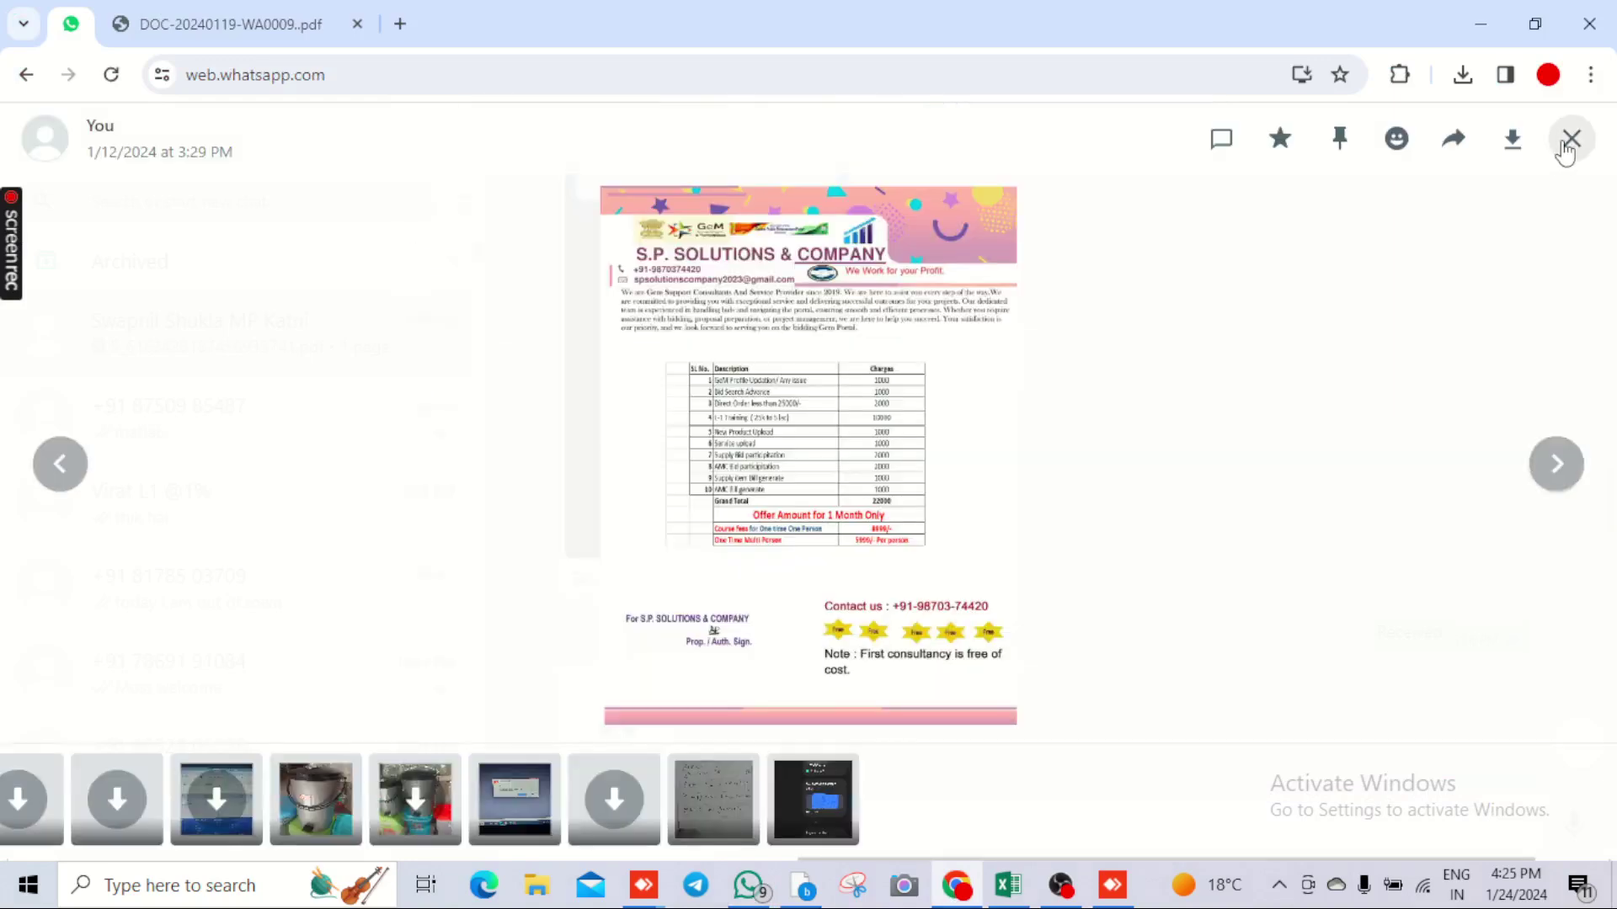
{"action": "left_click", "coordinate": [1570, 141]}
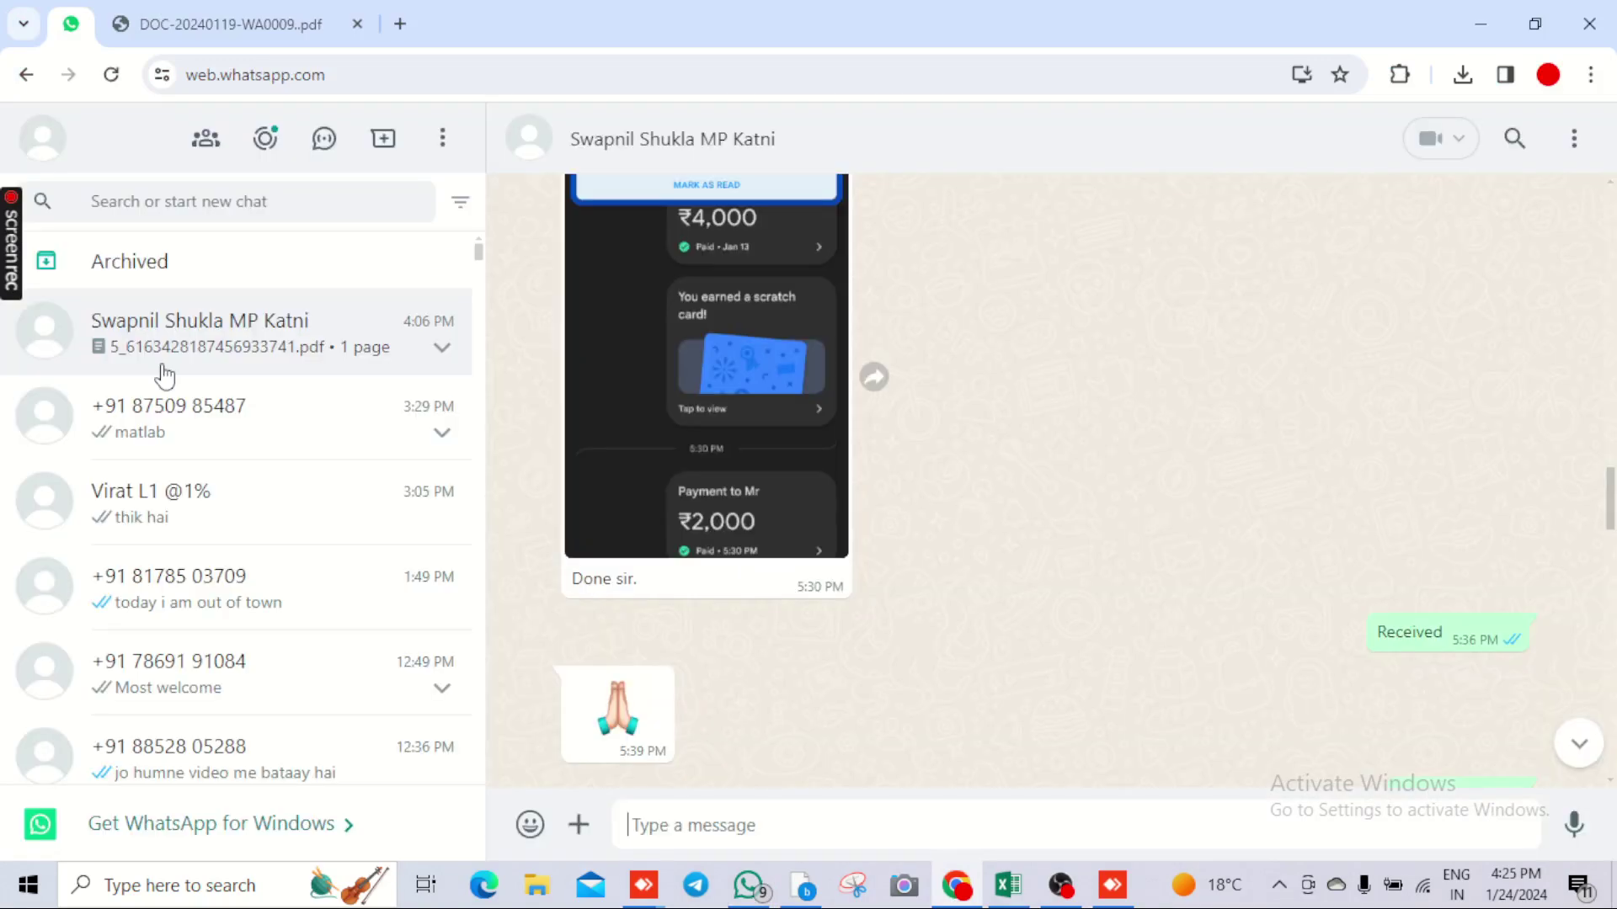
Download GeM-Bidding-5924988.pdf from the chat and confirm it in recent downloads
{"action": "scroll", "coordinate": [603, 469], "scroll_direction": "down", "scroll_amount": 2}
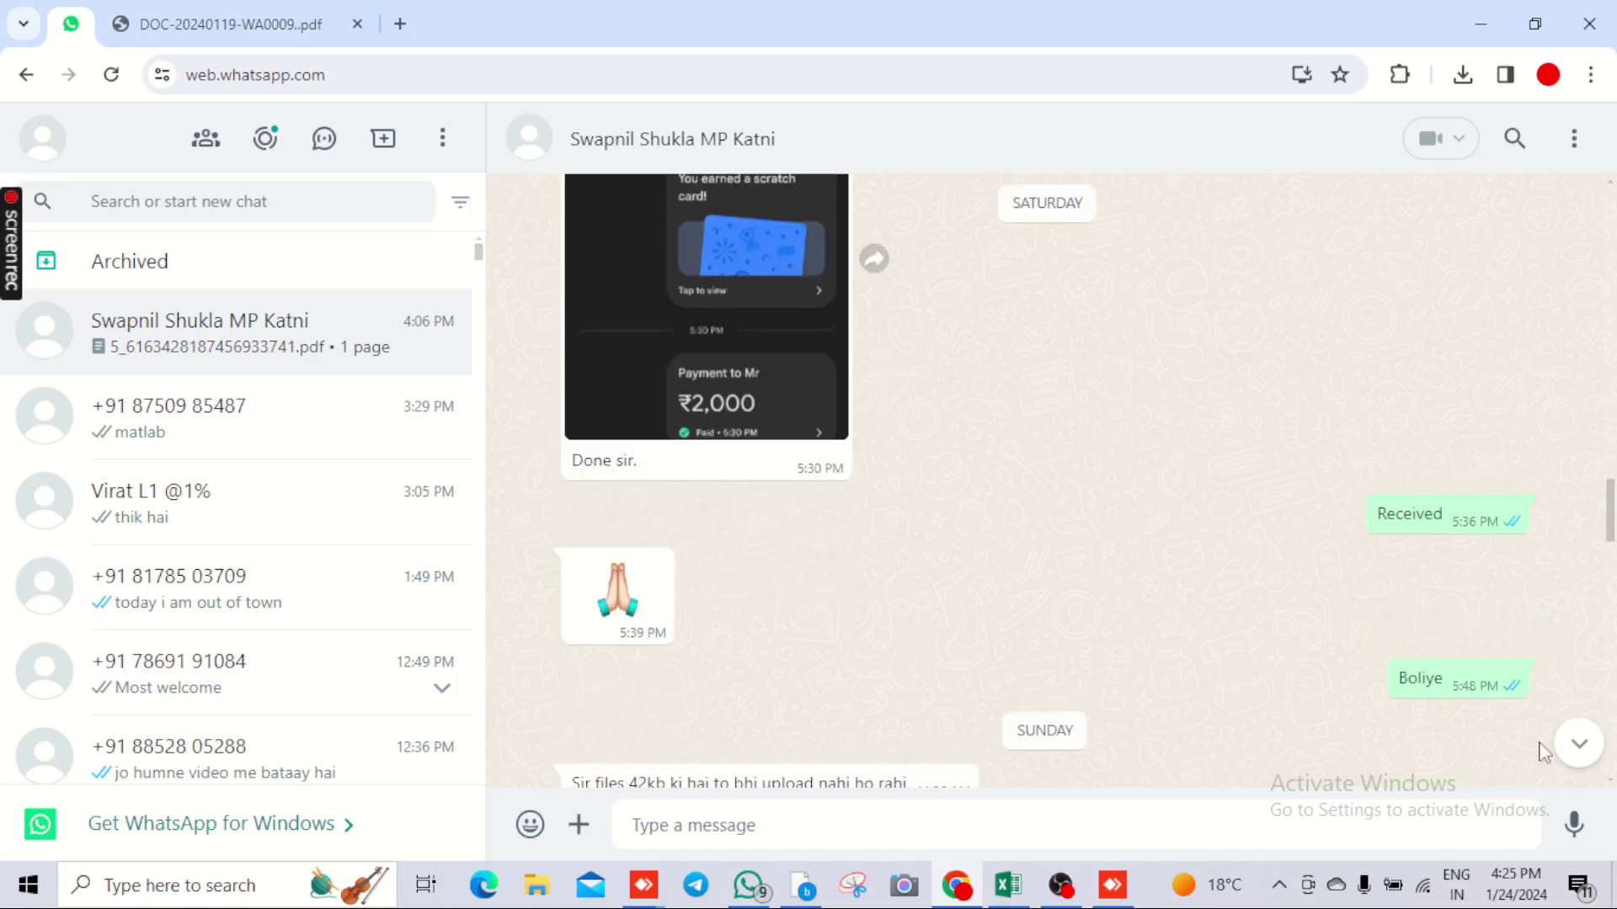
{"action": "scroll", "coordinate": [871, 704], "scroll_direction": "down", "scroll_amount": 5}
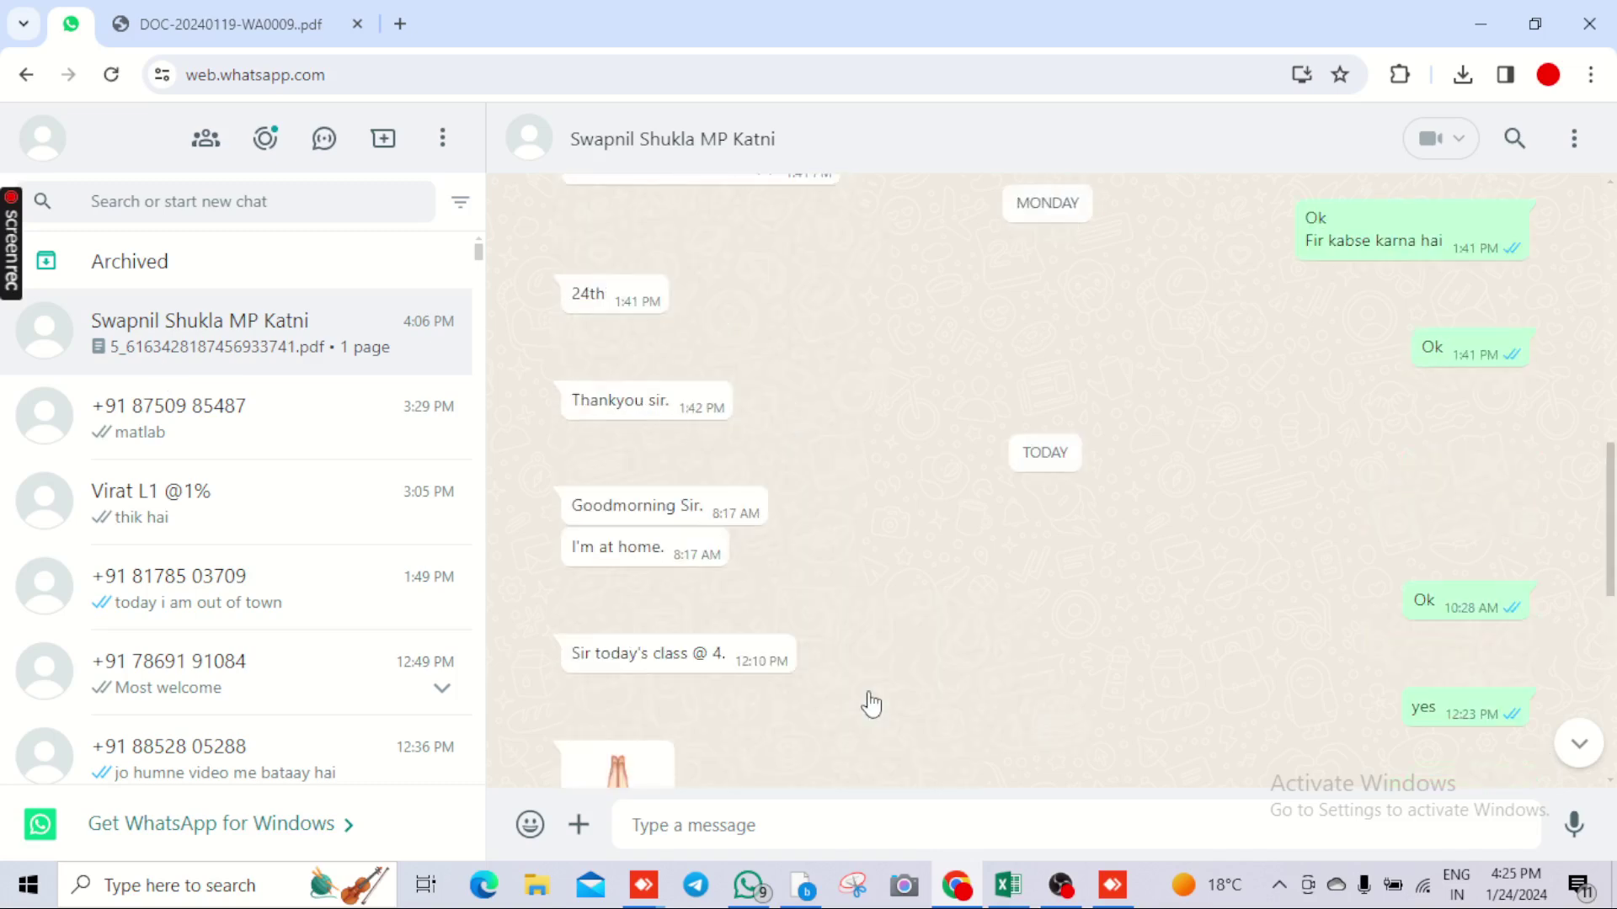
{"action": "scroll", "coordinate": [872, 704], "scroll_direction": "up", "scroll_amount": 5}
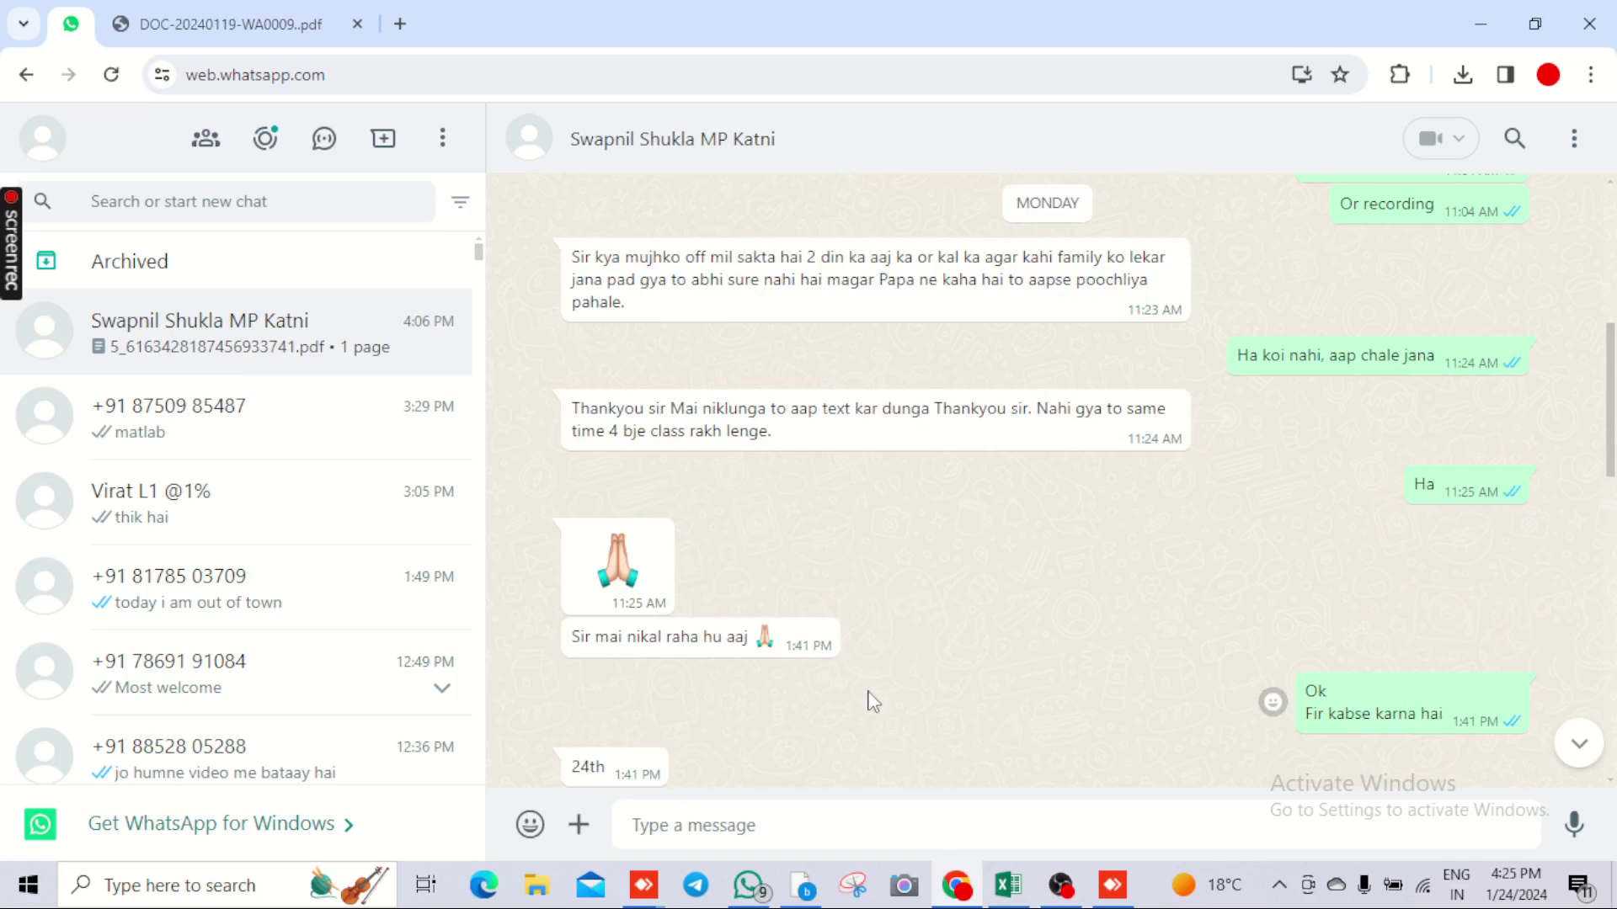
{"action": "scroll", "coordinate": [872, 704], "scroll_direction": "up", "scroll_amount": 10}
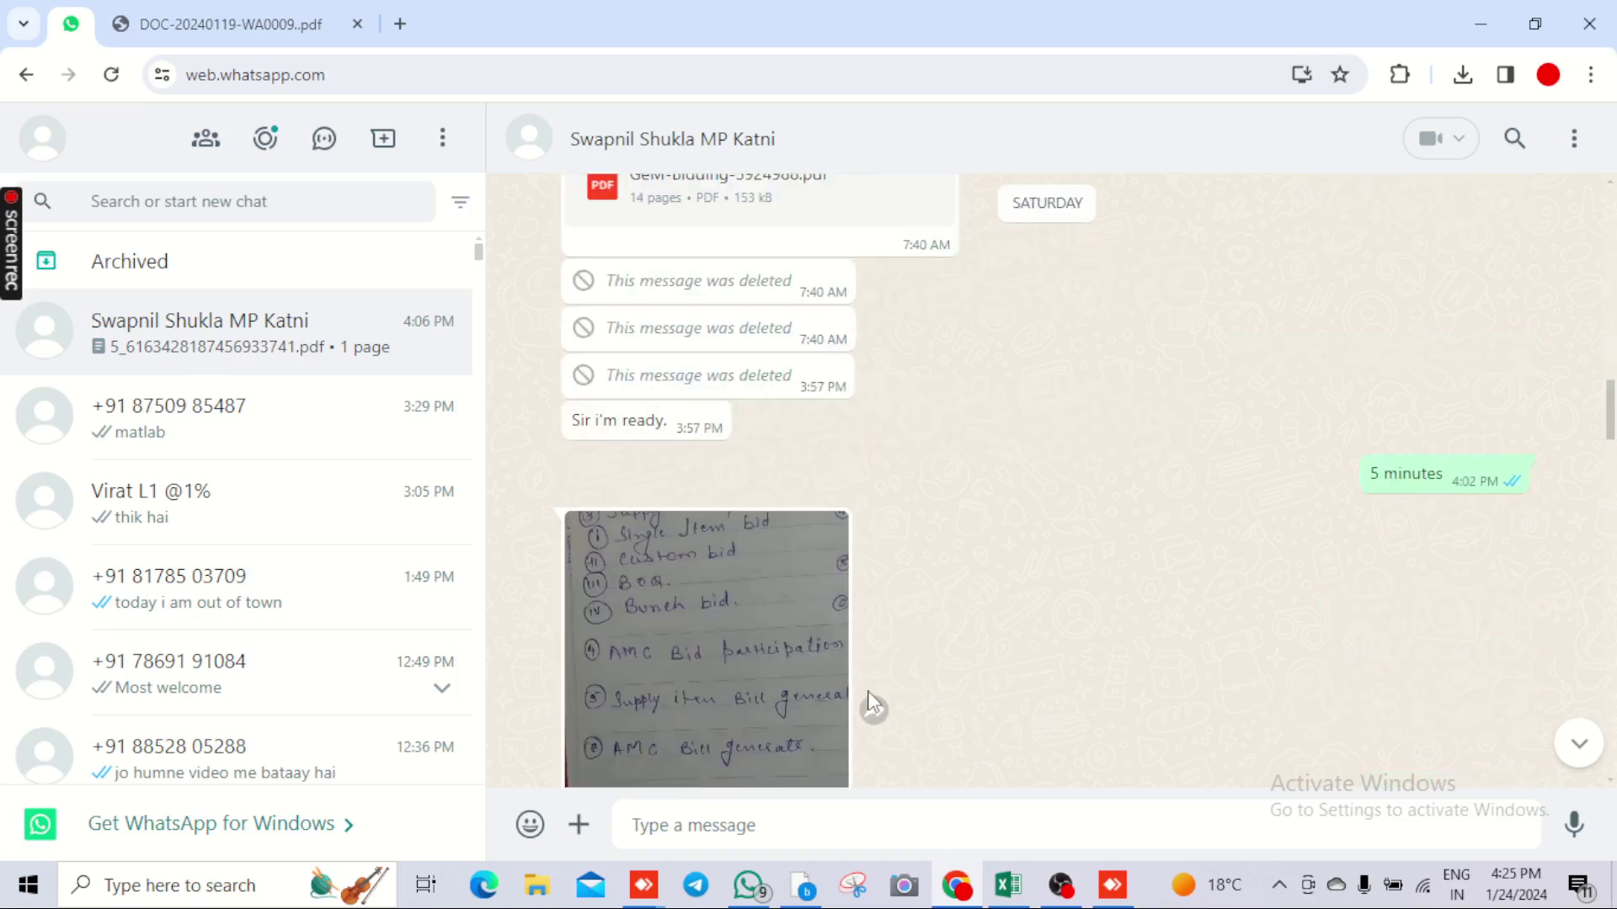
{"action": "scroll", "coordinate": [872, 704], "scroll_direction": "up", "scroll_amount": 4}
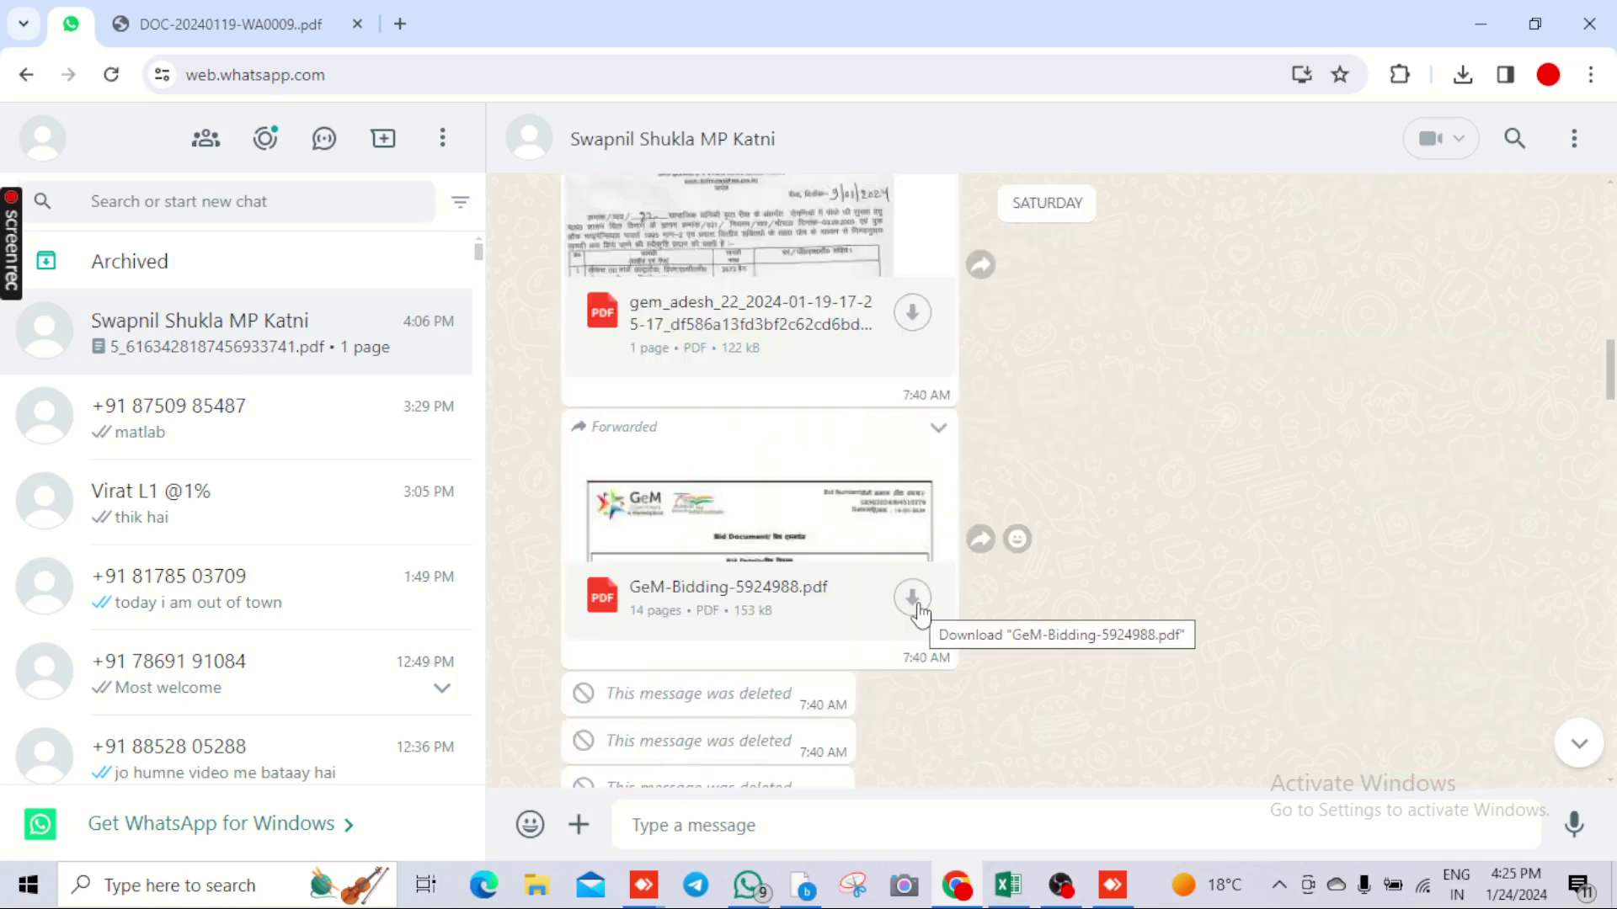
{"action": "left_click", "coordinate": [918, 613]}
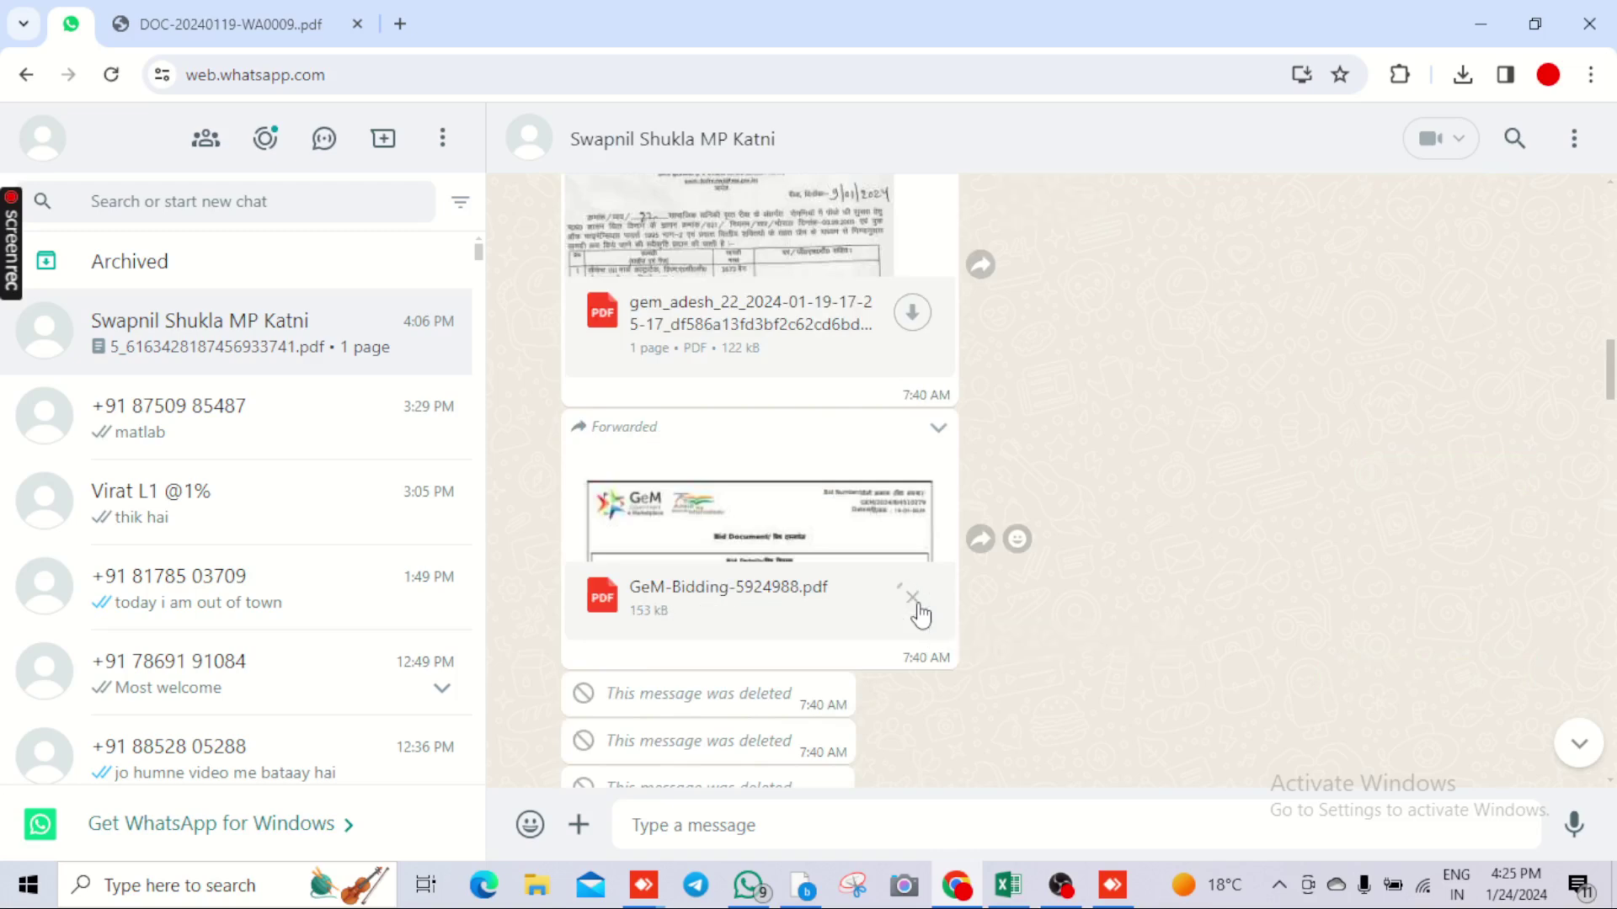
{"action": "scroll", "coordinate": [947, 693], "scroll_direction": "up", "scroll_amount": 10}
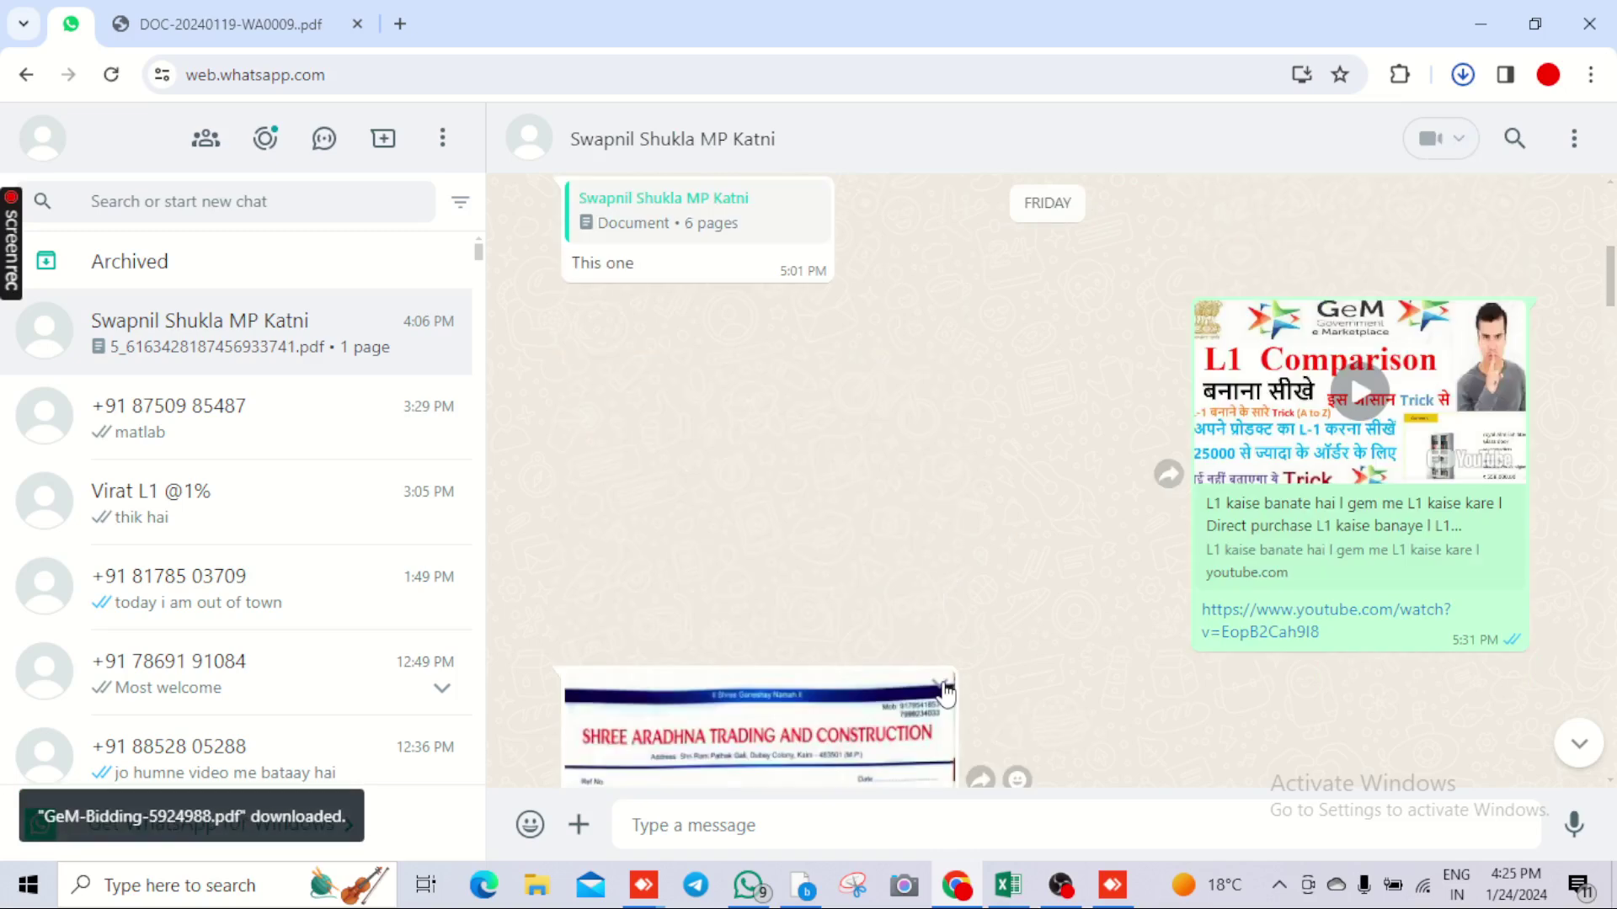
{"action": "left_click", "coordinate": [1463, 74]}
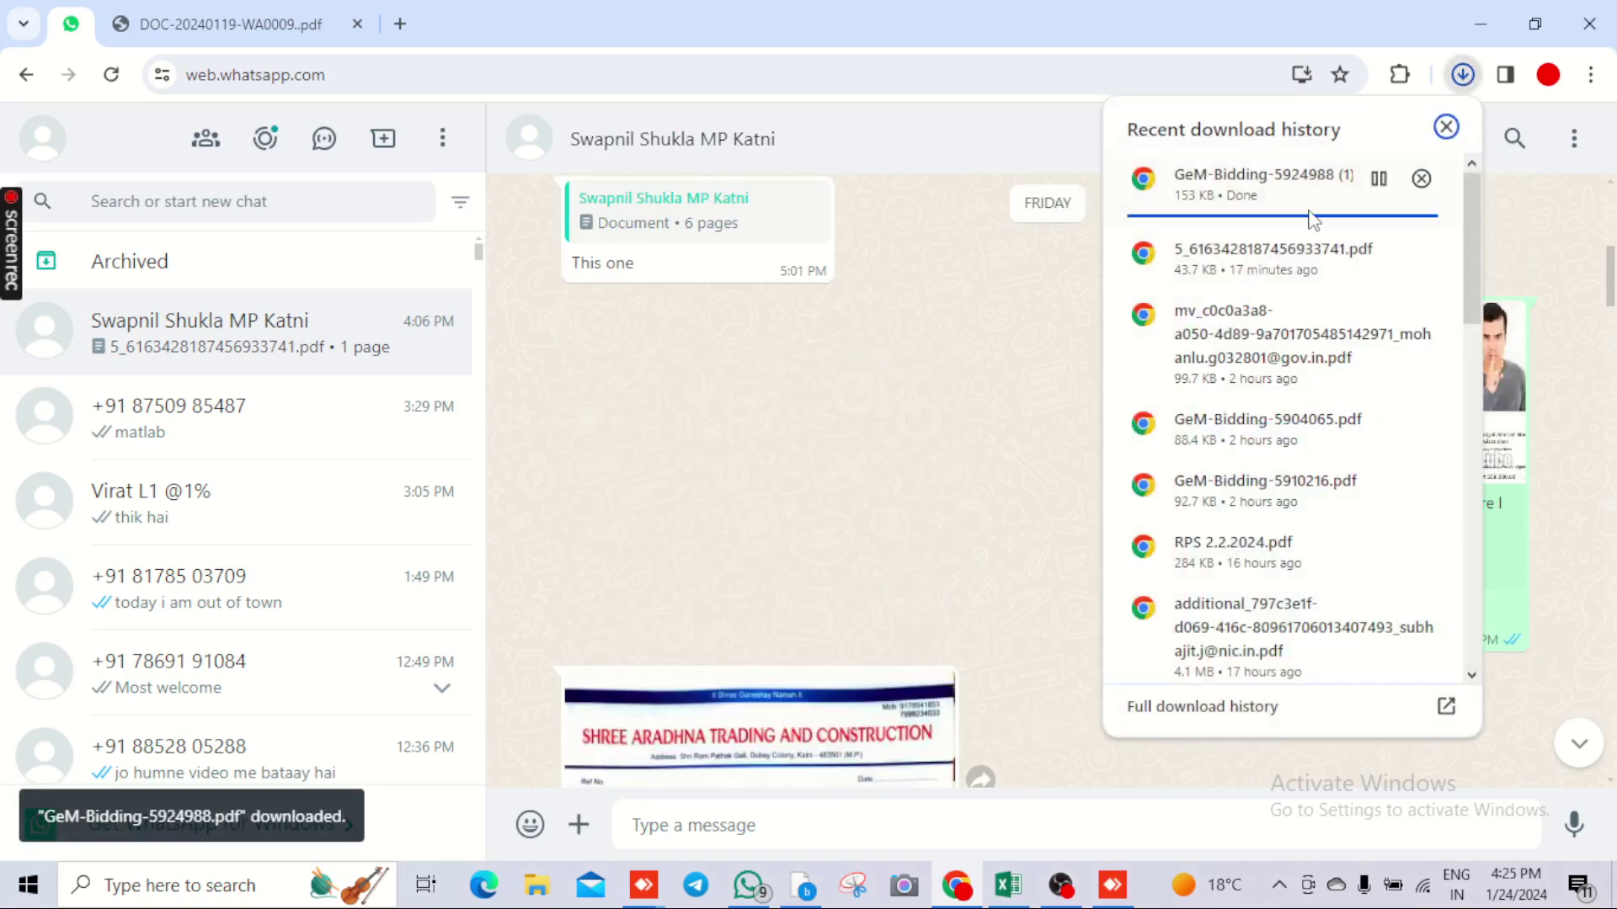
Open the downloaded bid PDF, review its Bid Details, and close it
{"action": "left_click", "coordinate": [1197, 204]}
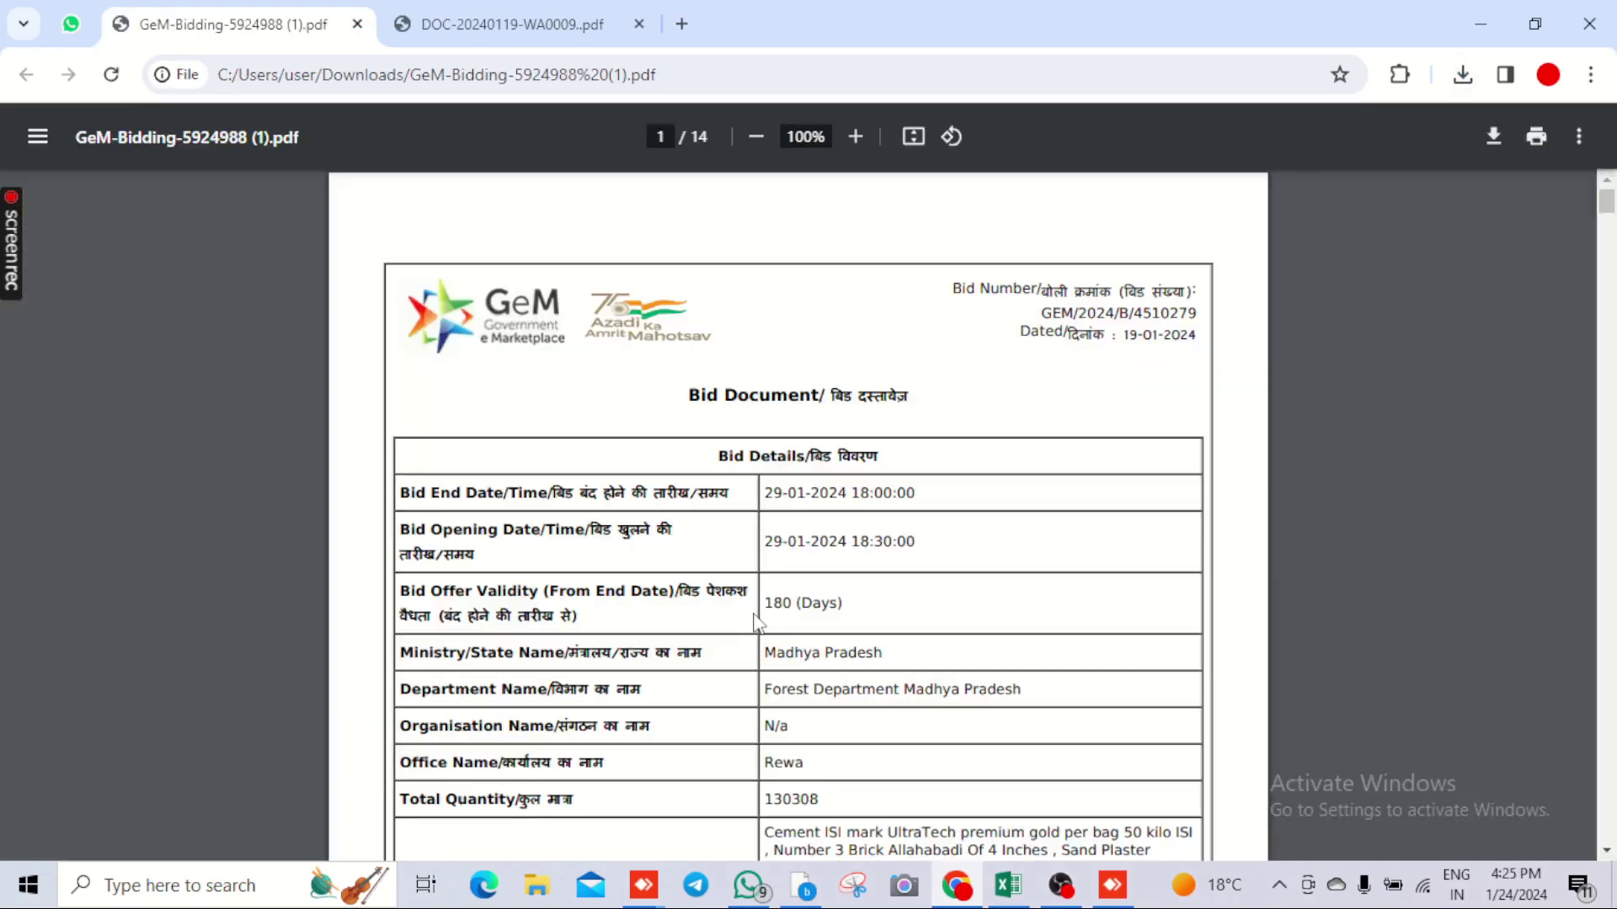
{"action": "scroll", "coordinate": [755, 623], "scroll_direction": "down", "scroll_amount": 3}
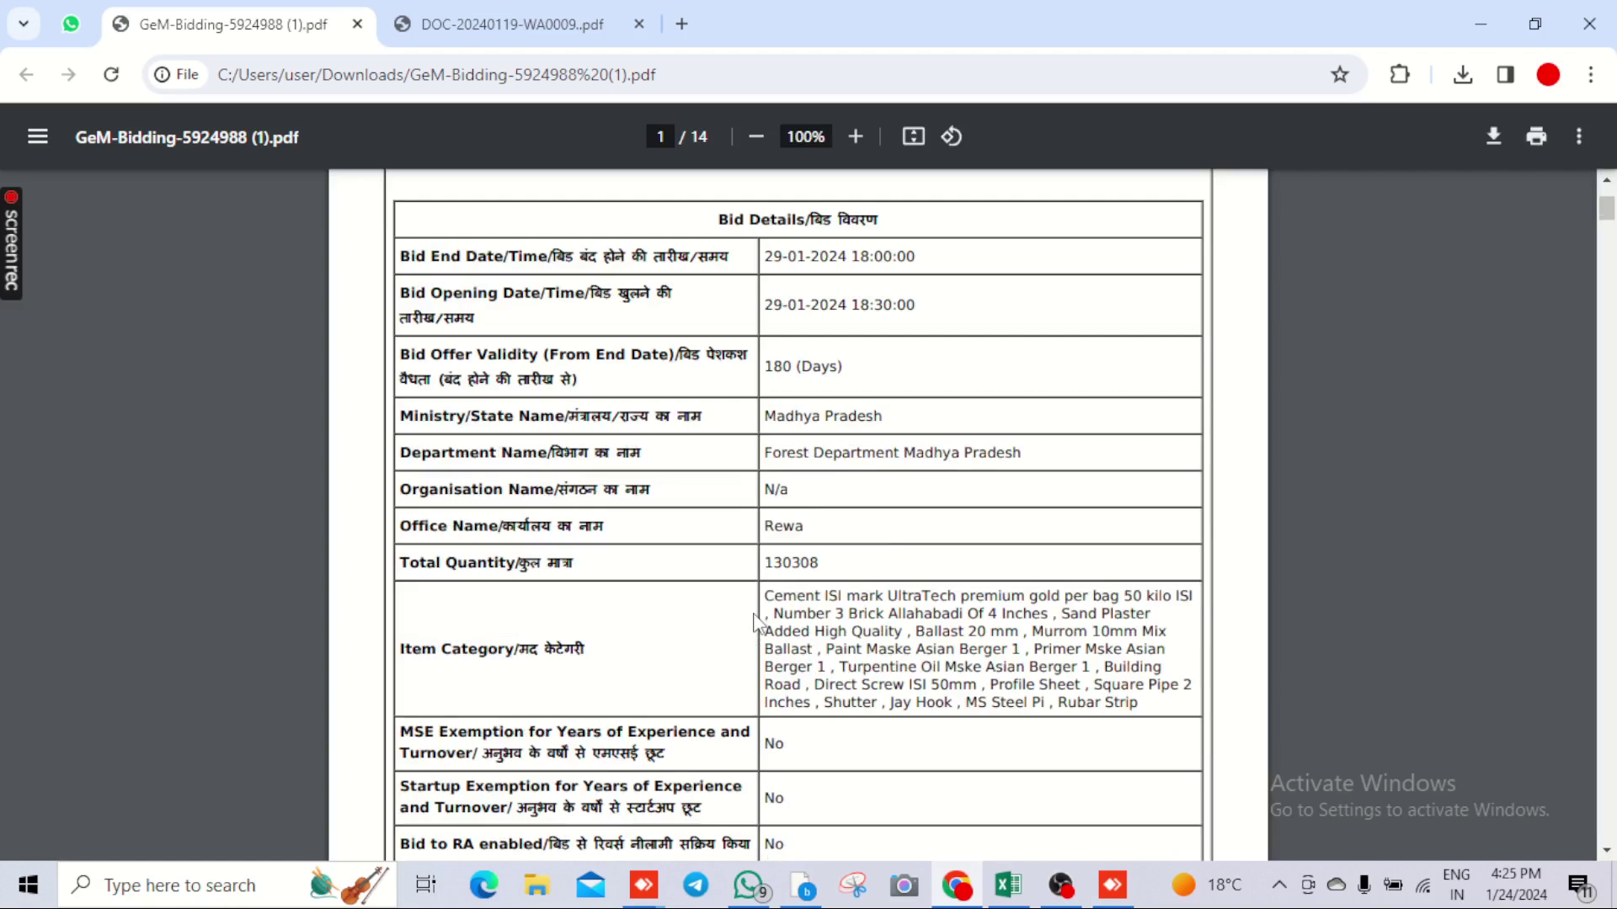
{"action": "left_click", "coordinate": [357, 24]}
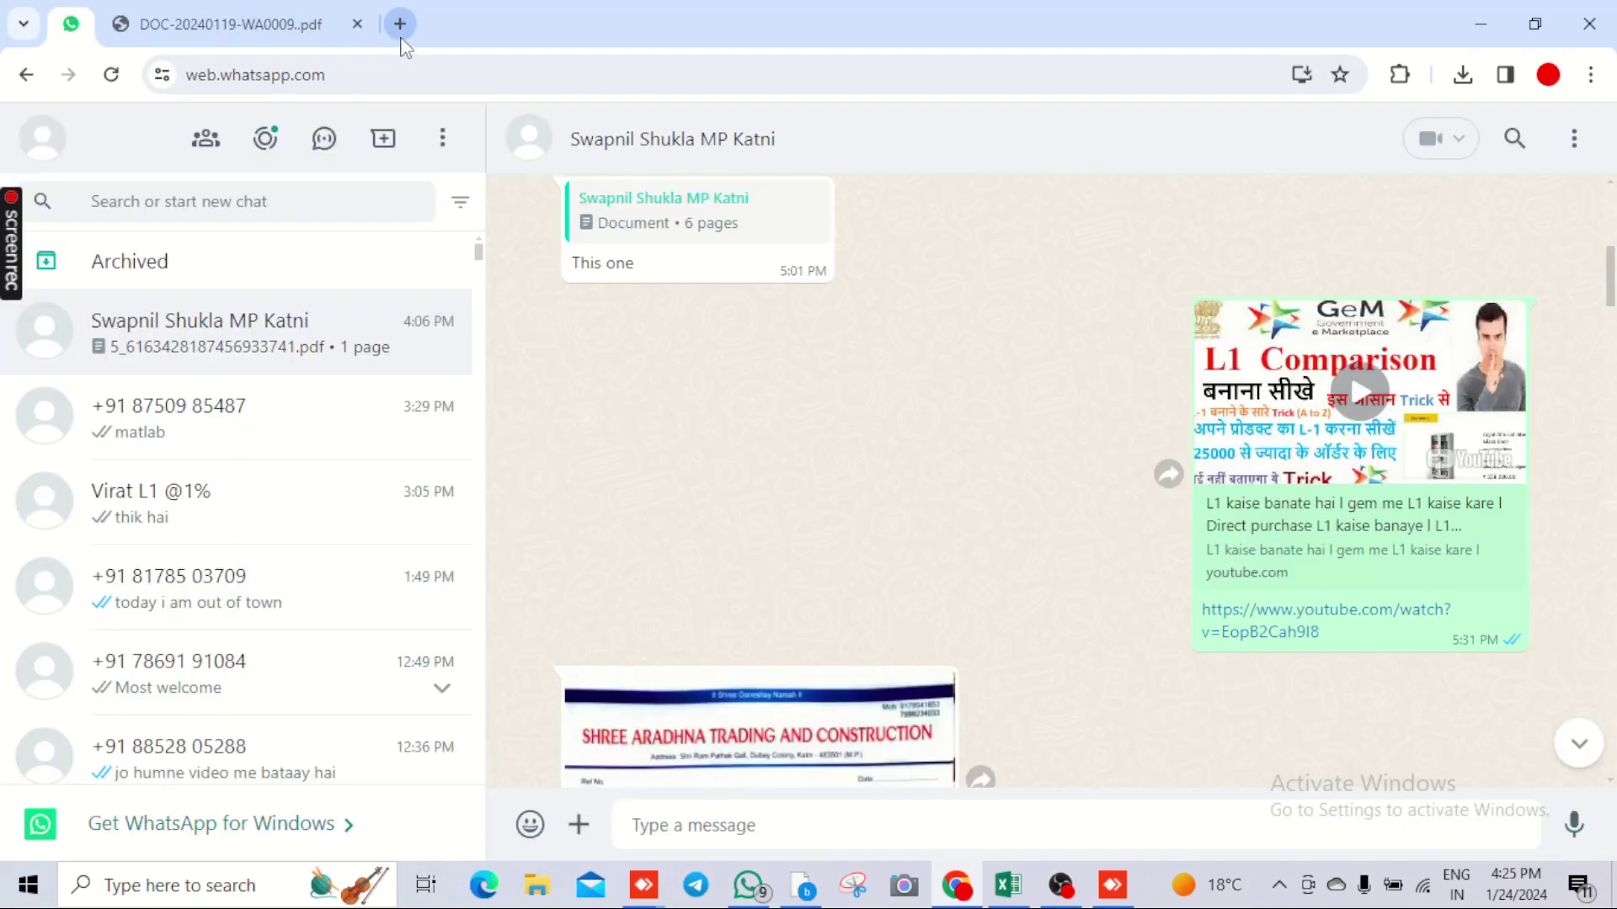
Load the gem.gov.in homepage in a new tab
{"action": "left_click", "coordinate": [400, 24]}
{"action": "type", "text": "g"}
{"action": "key", "text": "Return"}
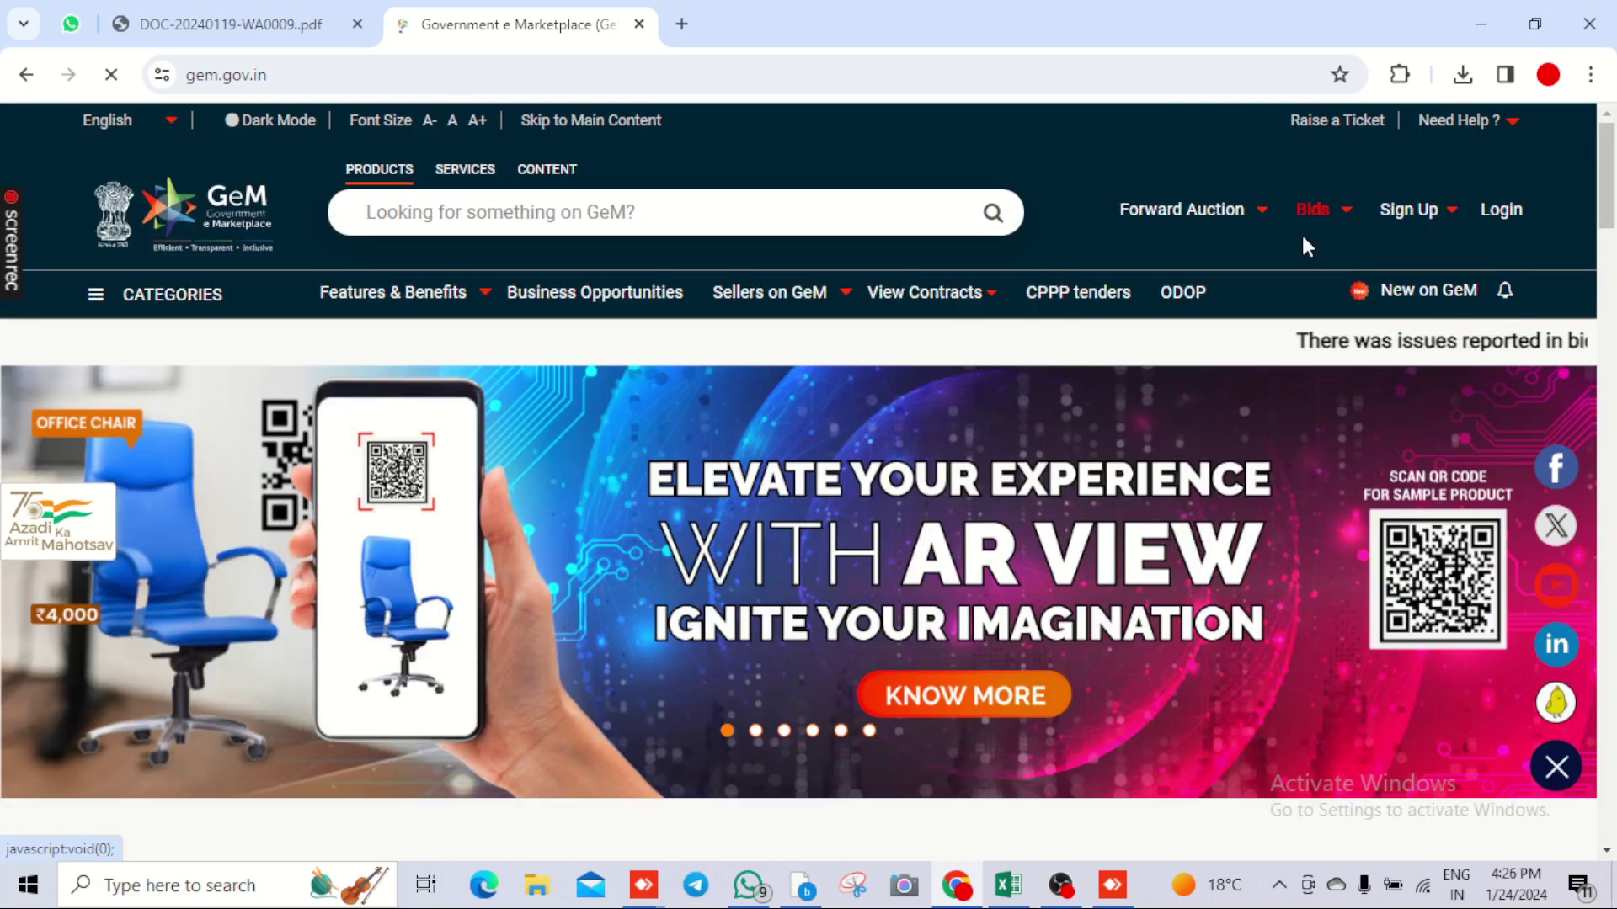
In Bids > Advance Search, search by consignee location with state MADHYA PRADESH
{"action": "left_click", "coordinate": [1303, 237]}
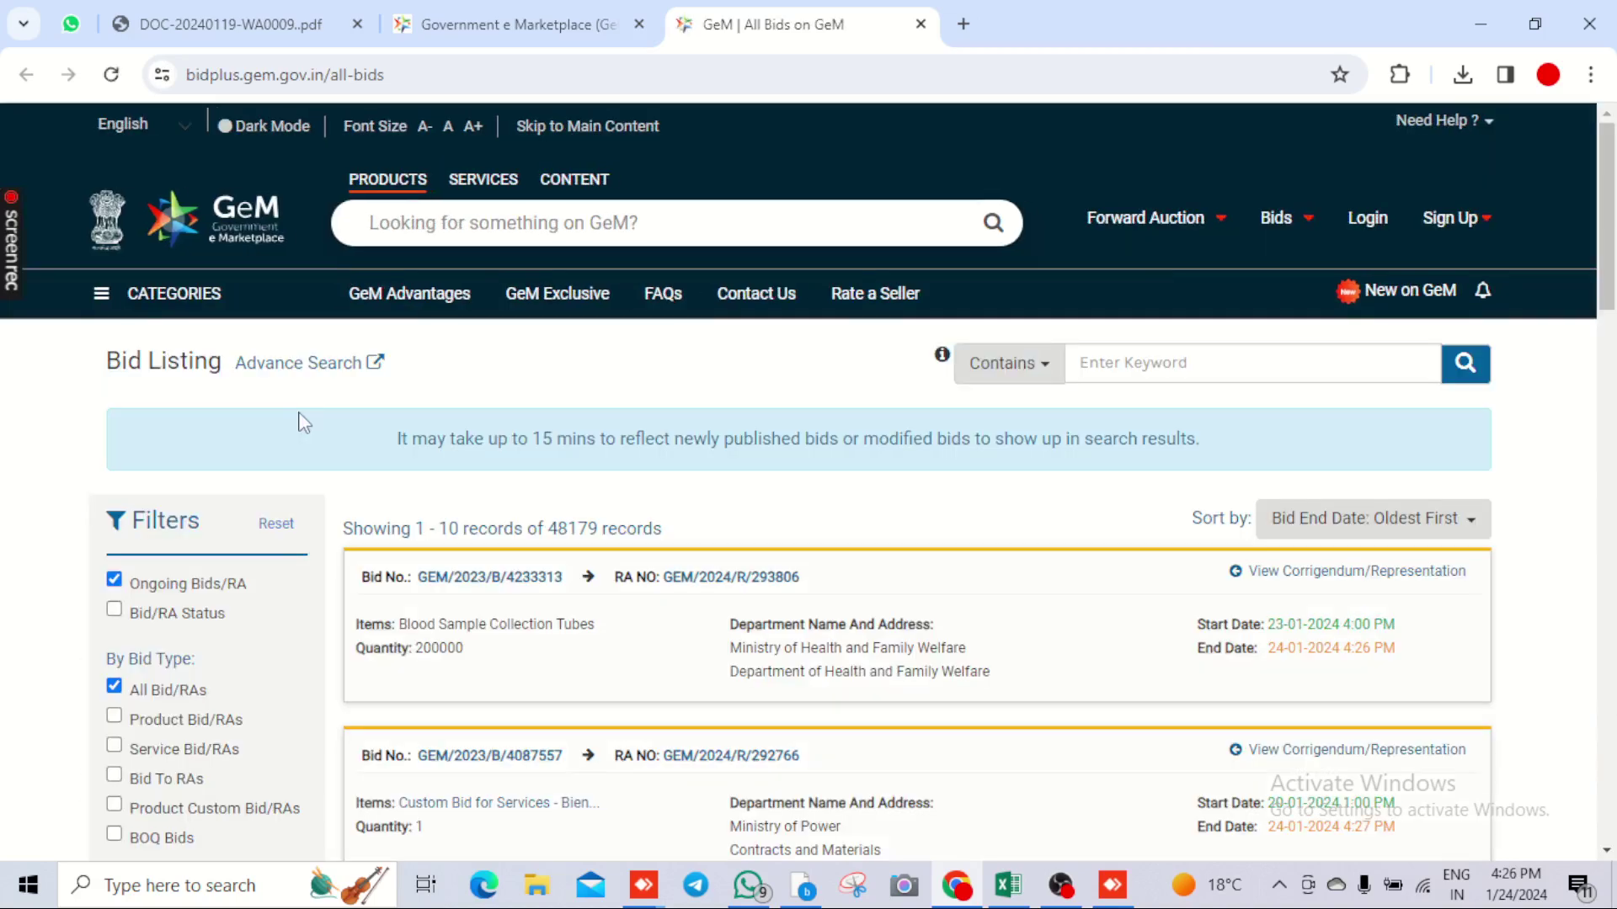
{"action": "left_click", "coordinate": [294, 367]}
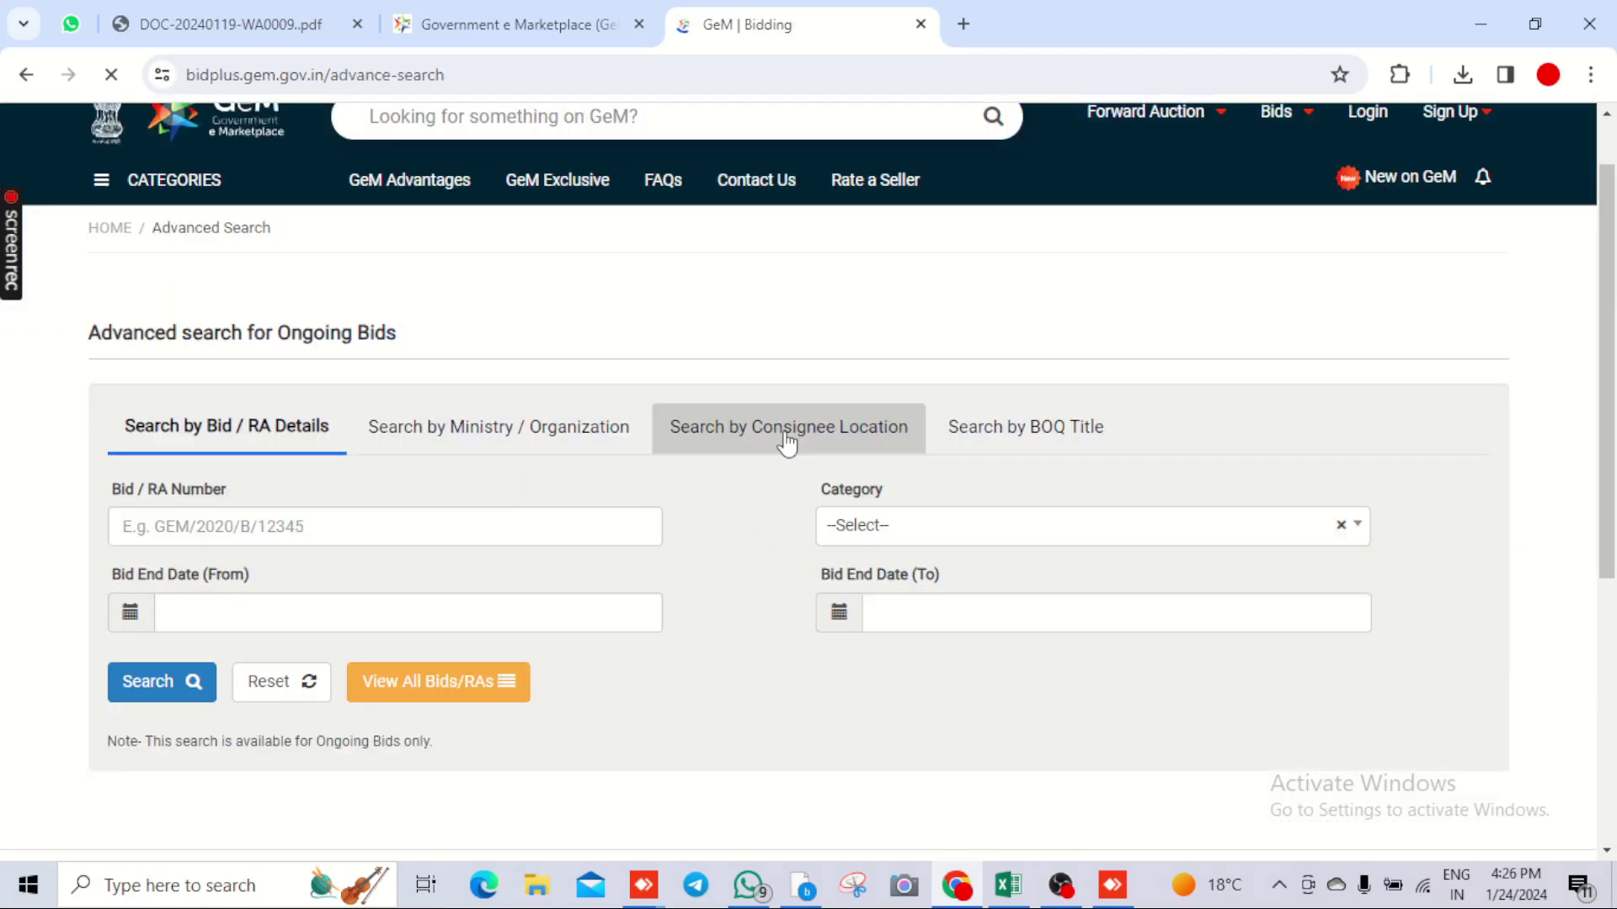
{"action": "left_click", "coordinate": [787, 438]}
{"action": "left_click", "coordinate": [456, 531]}
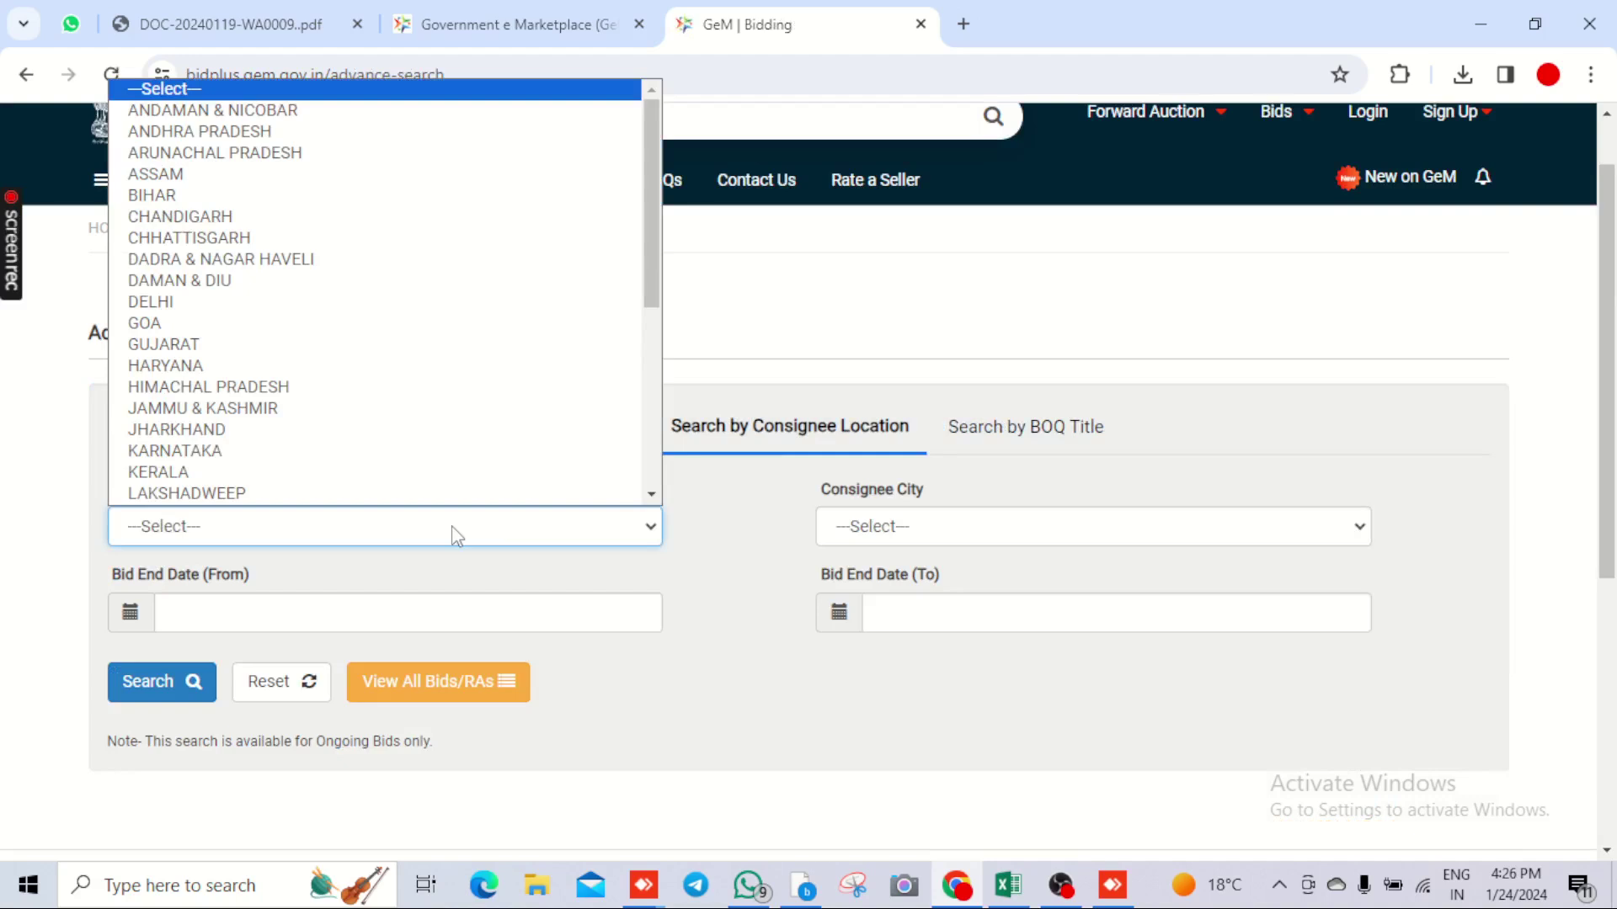
{"action": "scroll", "coordinate": [218, 413], "scroll_direction": "down", "scroll_amount": 6}
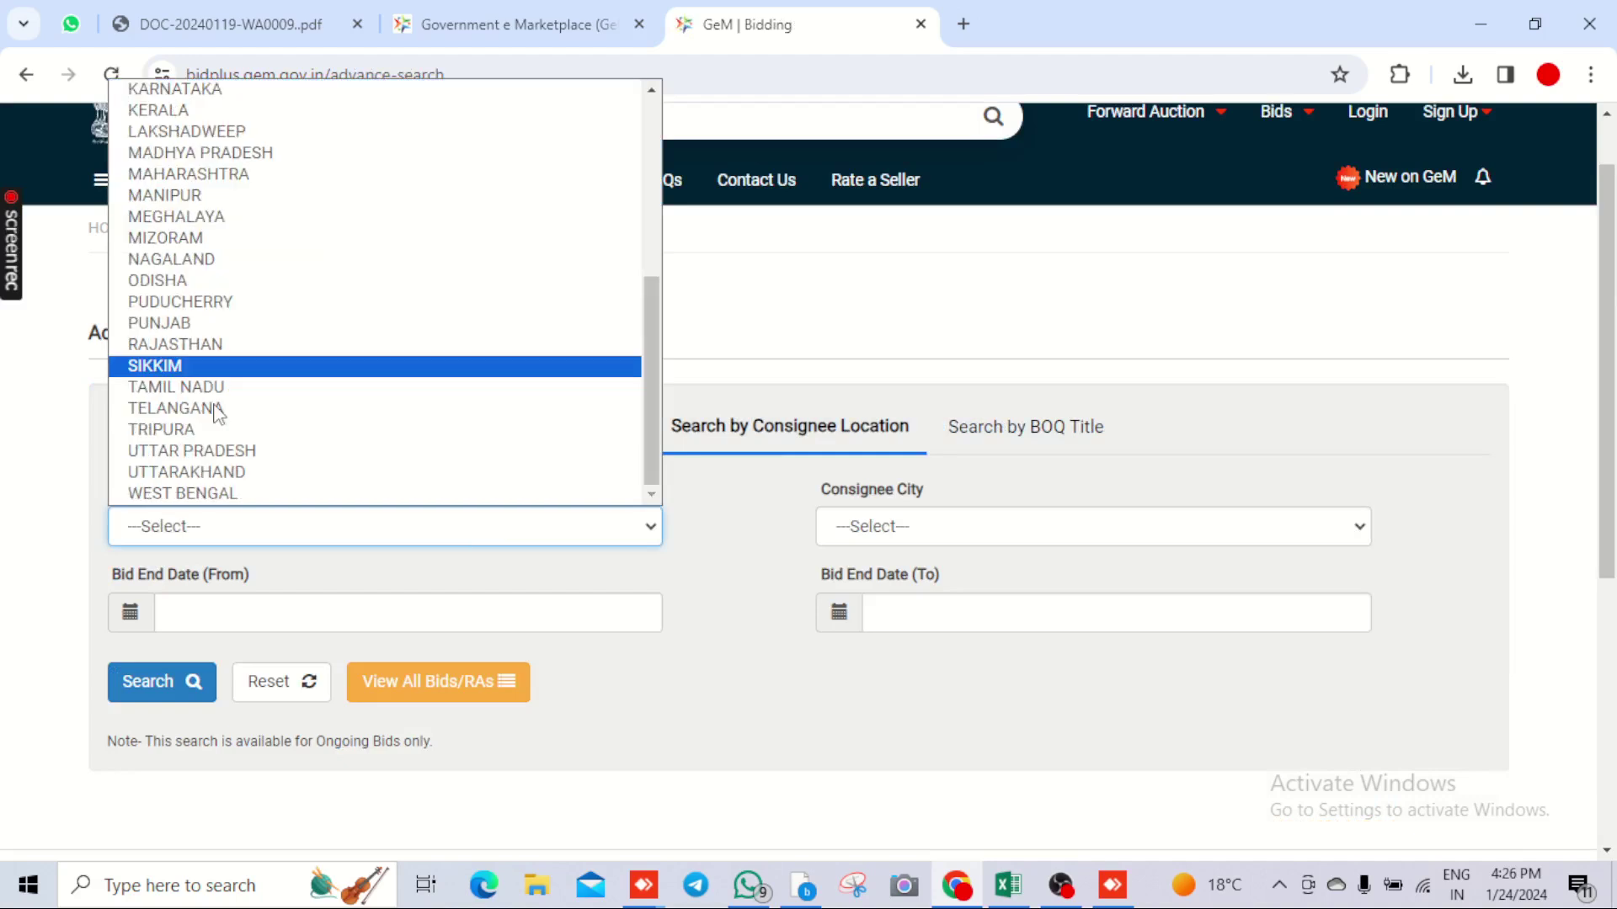
{"action": "left_click", "coordinate": [208, 152]}
{"action": "scroll", "coordinate": [452, 498], "scroll_direction": "down", "scroll_amount": 4}
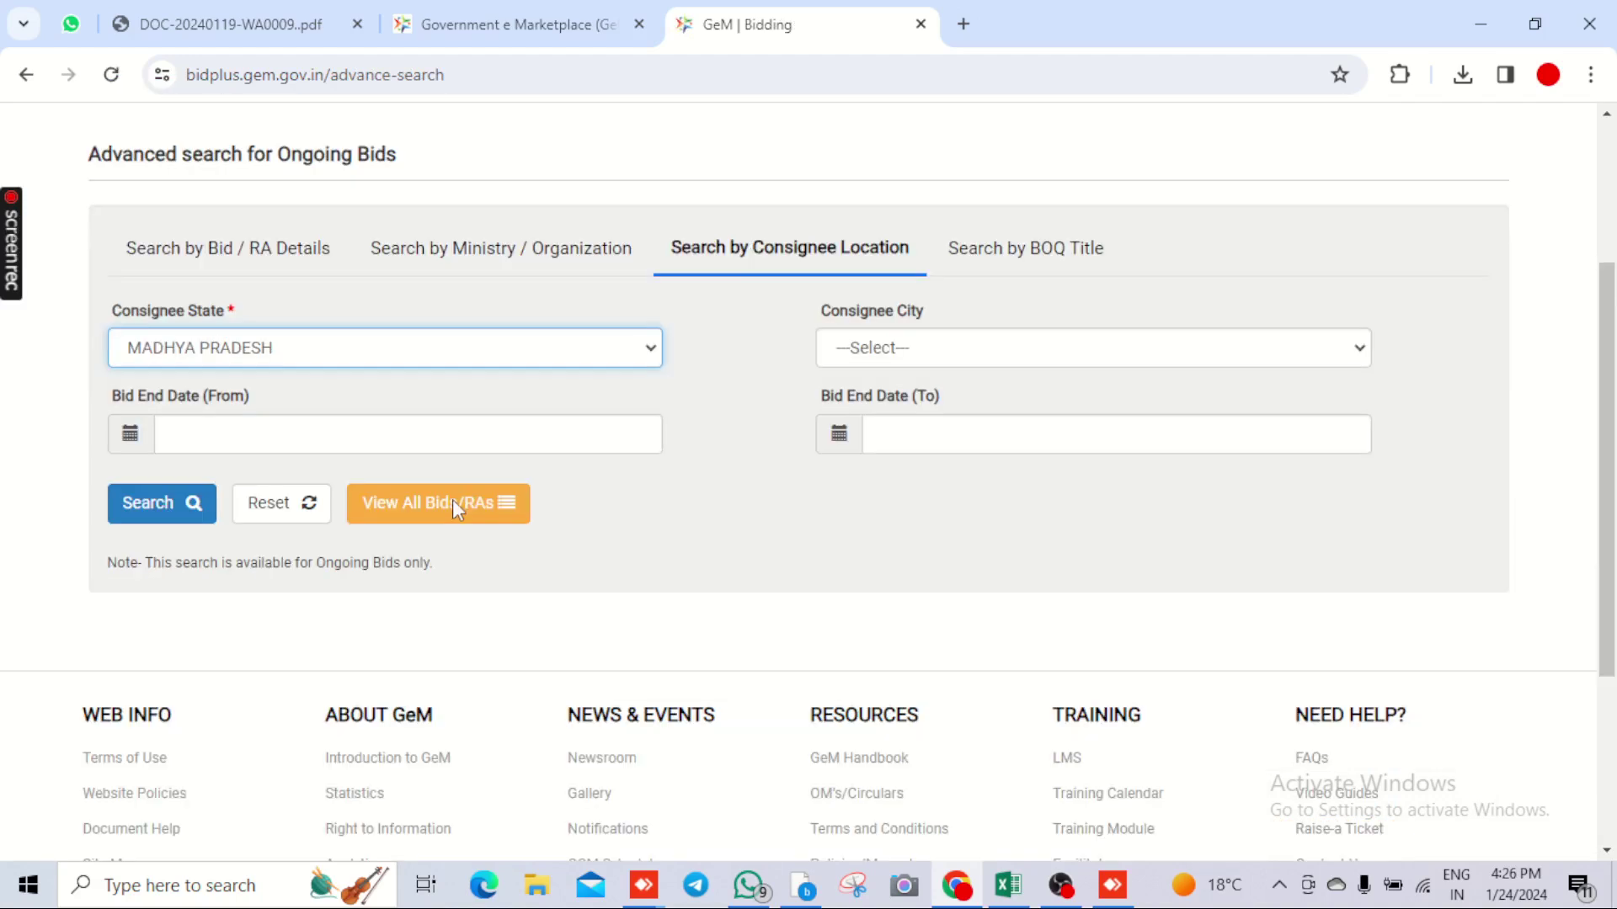
Run the Madhya Pradesh bid search and review page 2, highlighting bid item names
{"action": "left_click", "coordinate": [176, 341]}
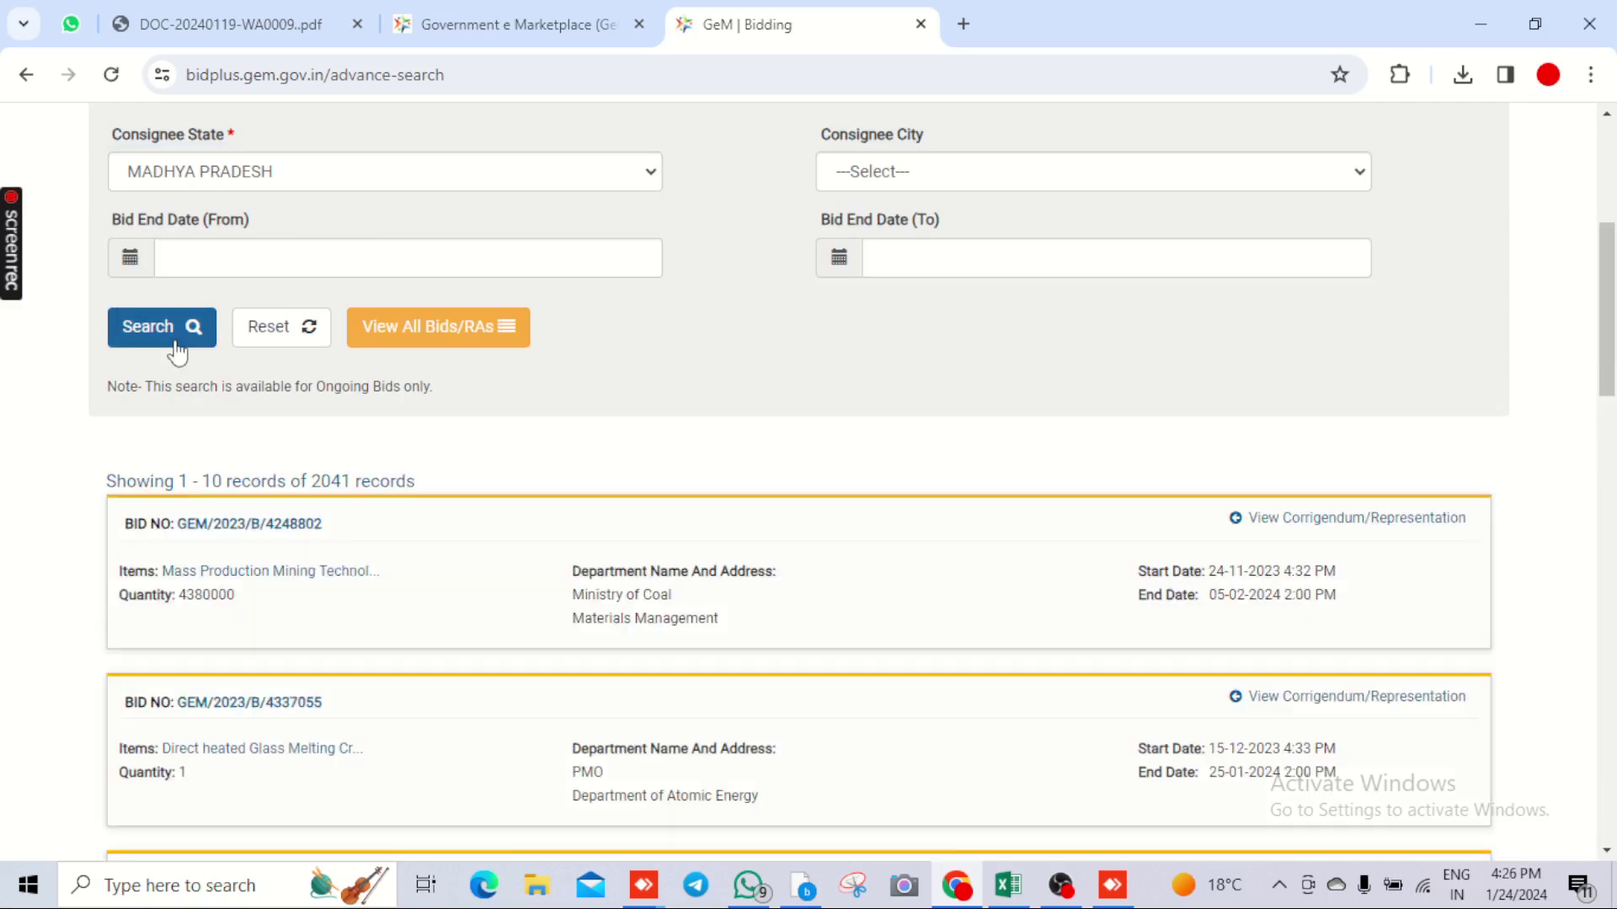
{"action": "scroll", "coordinate": [428, 522], "scroll_direction": "down", "scroll_amount": 1}
{"action": "scroll", "coordinate": [428, 522], "scroll_direction": "down", "scroll_amount": 6}
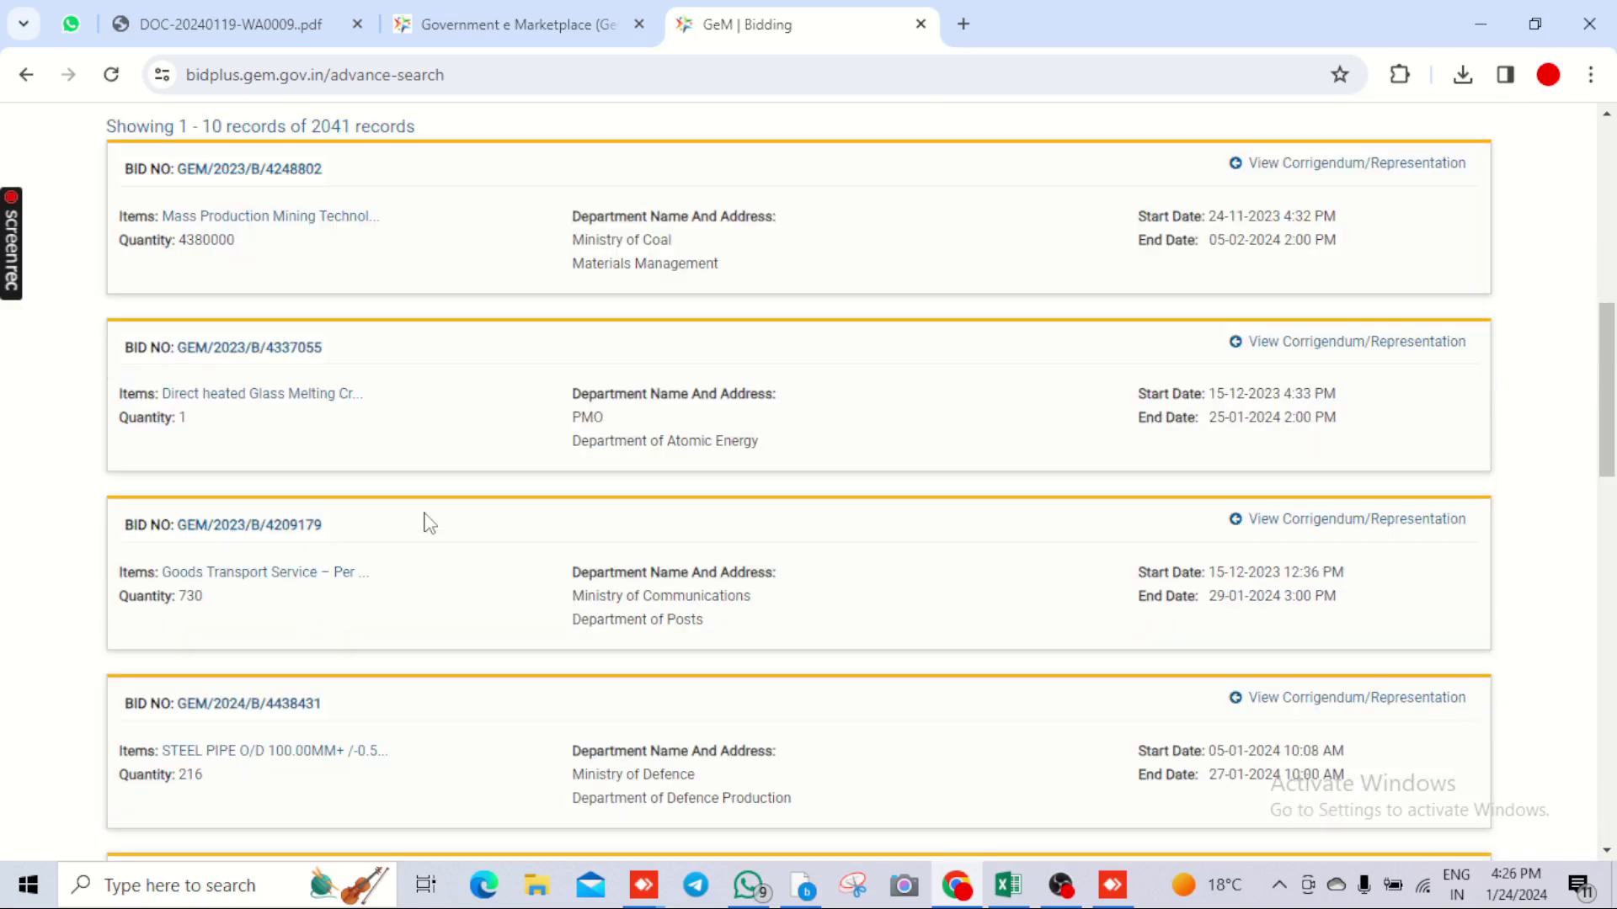
{"action": "scroll", "coordinate": [428, 522], "scroll_direction": "down", "scroll_amount": 3}
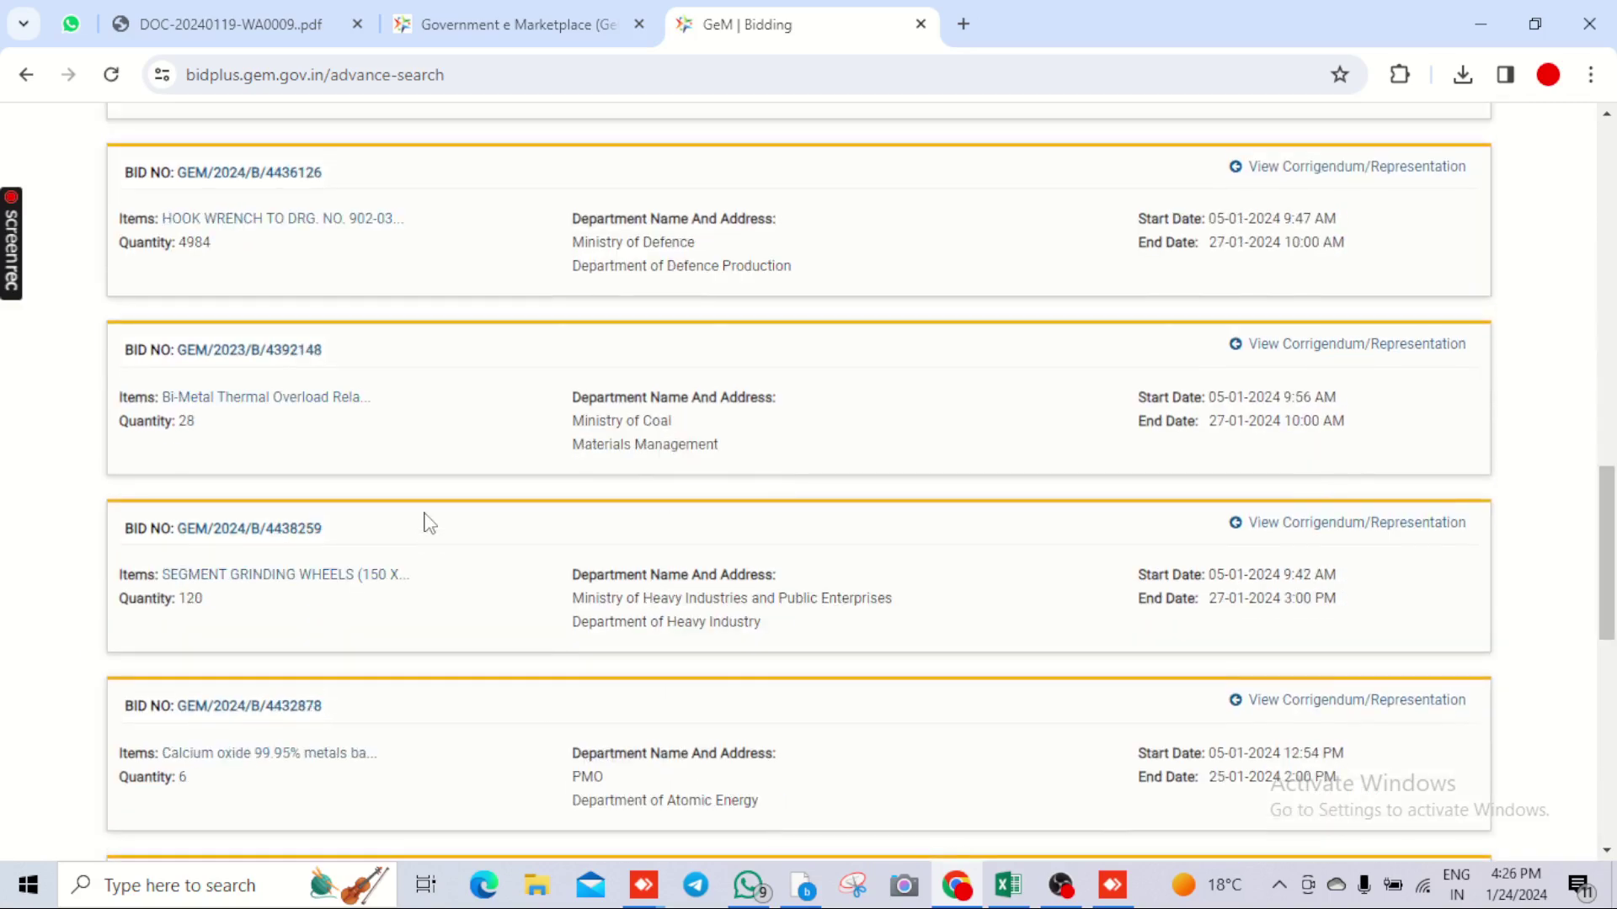
{"action": "scroll", "coordinate": [428, 523], "scroll_direction": "down", "scroll_amount": 1}
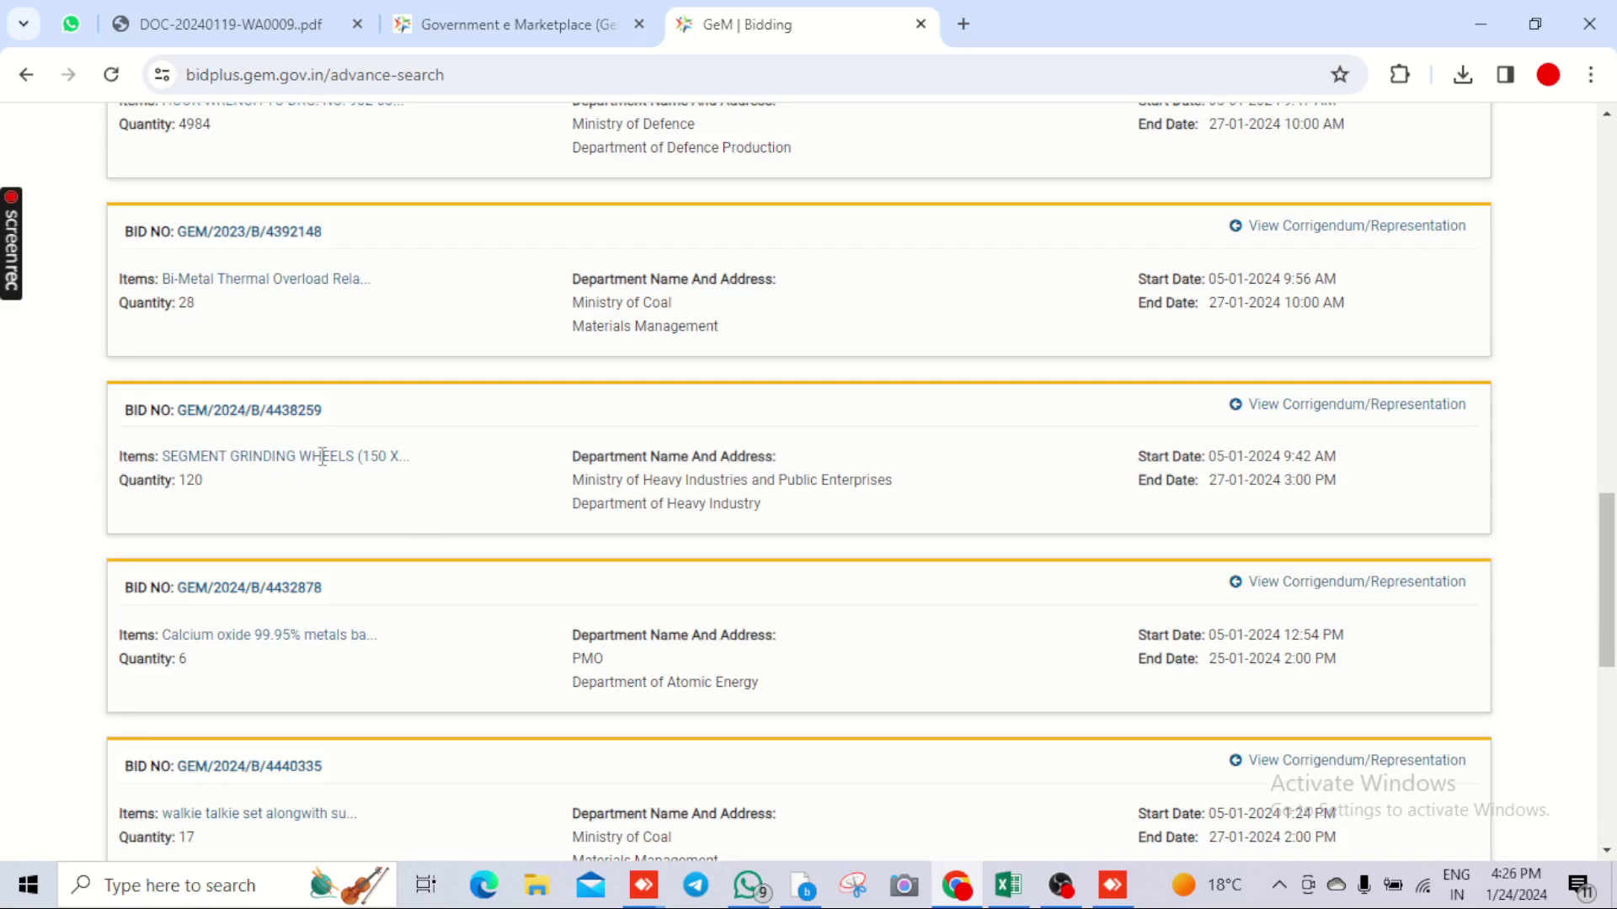
{"action": "scroll", "coordinate": [322, 456], "scroll_direction": "down", "scroll_amount": 5}
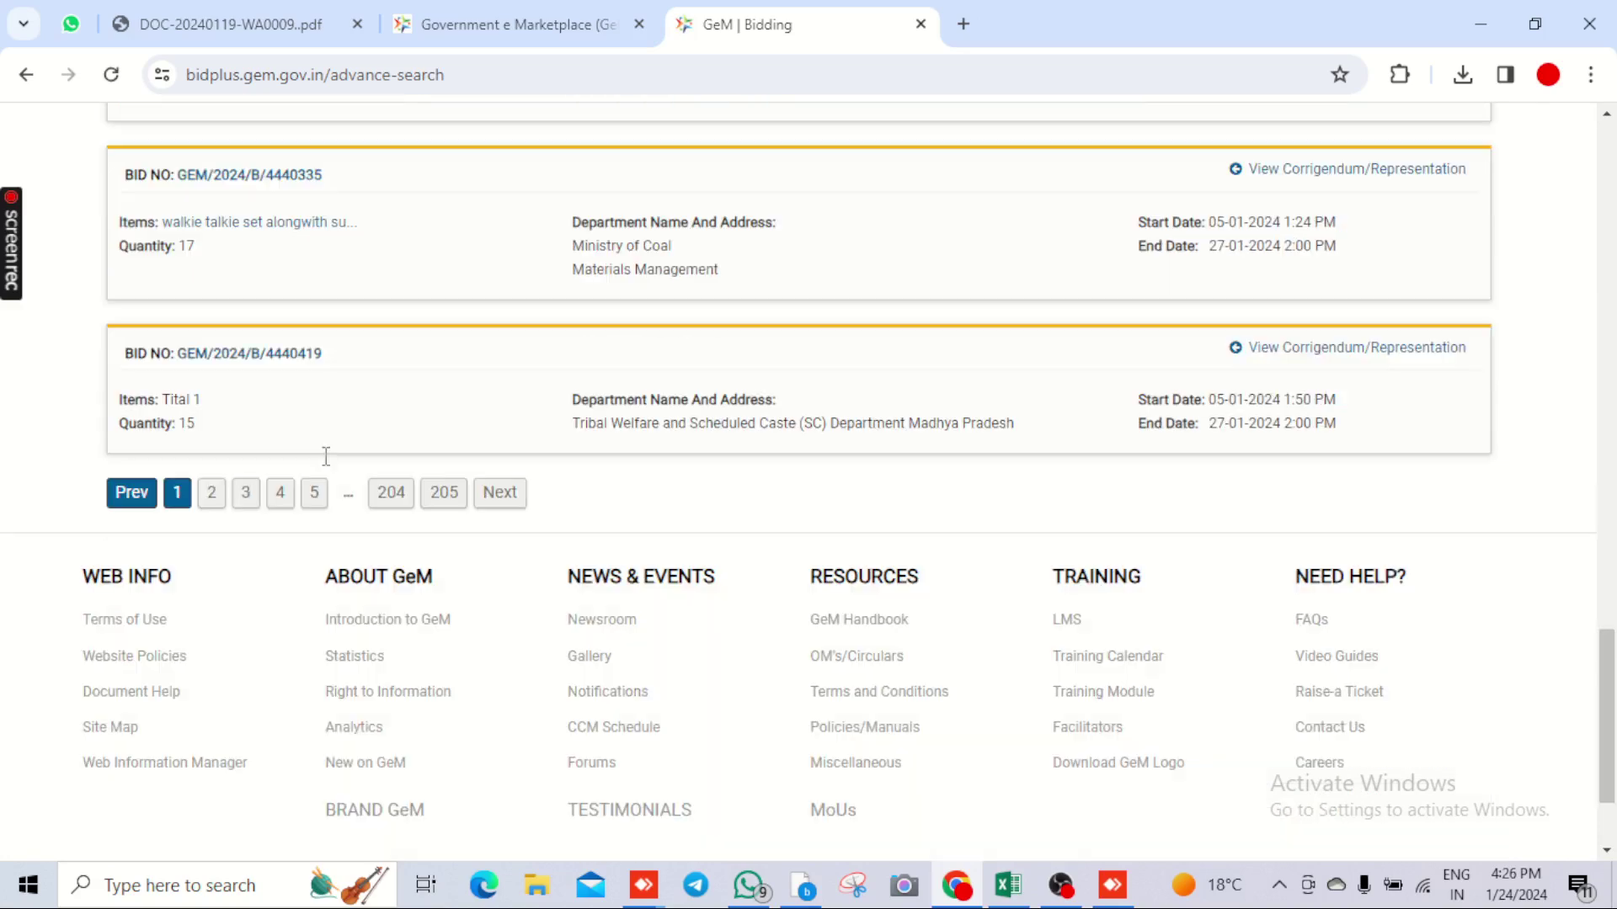
{"action": "left_click", "coordinate": [211, 504]}
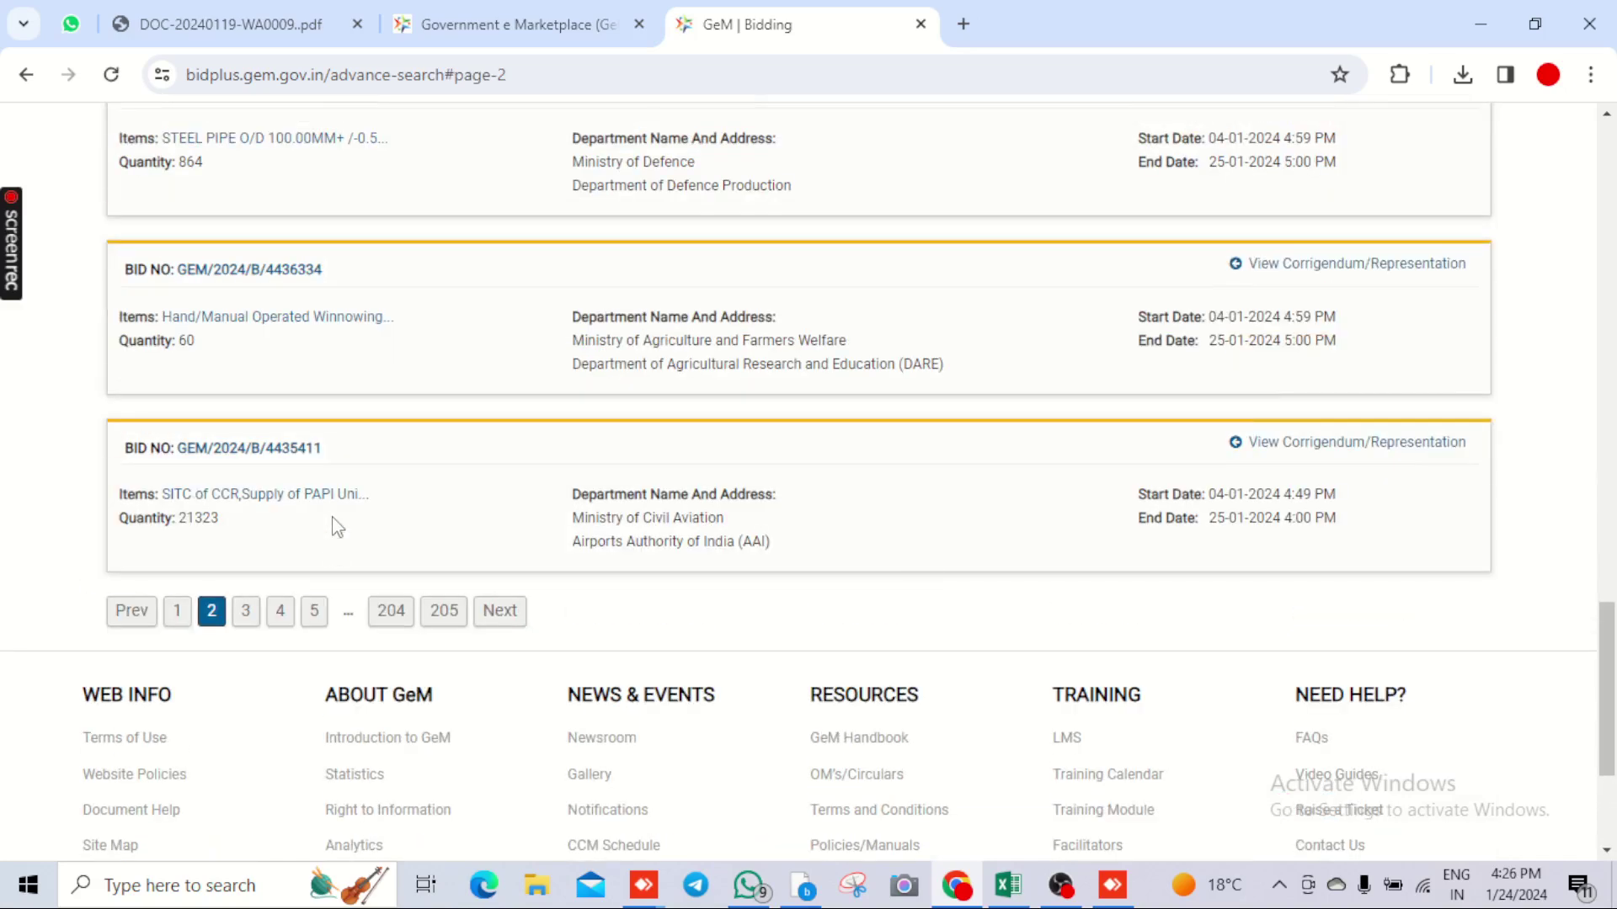
{"action": "scroll", "coordinate": [328, 543], "scroll_direction": "up", "scroll_amount": 7}
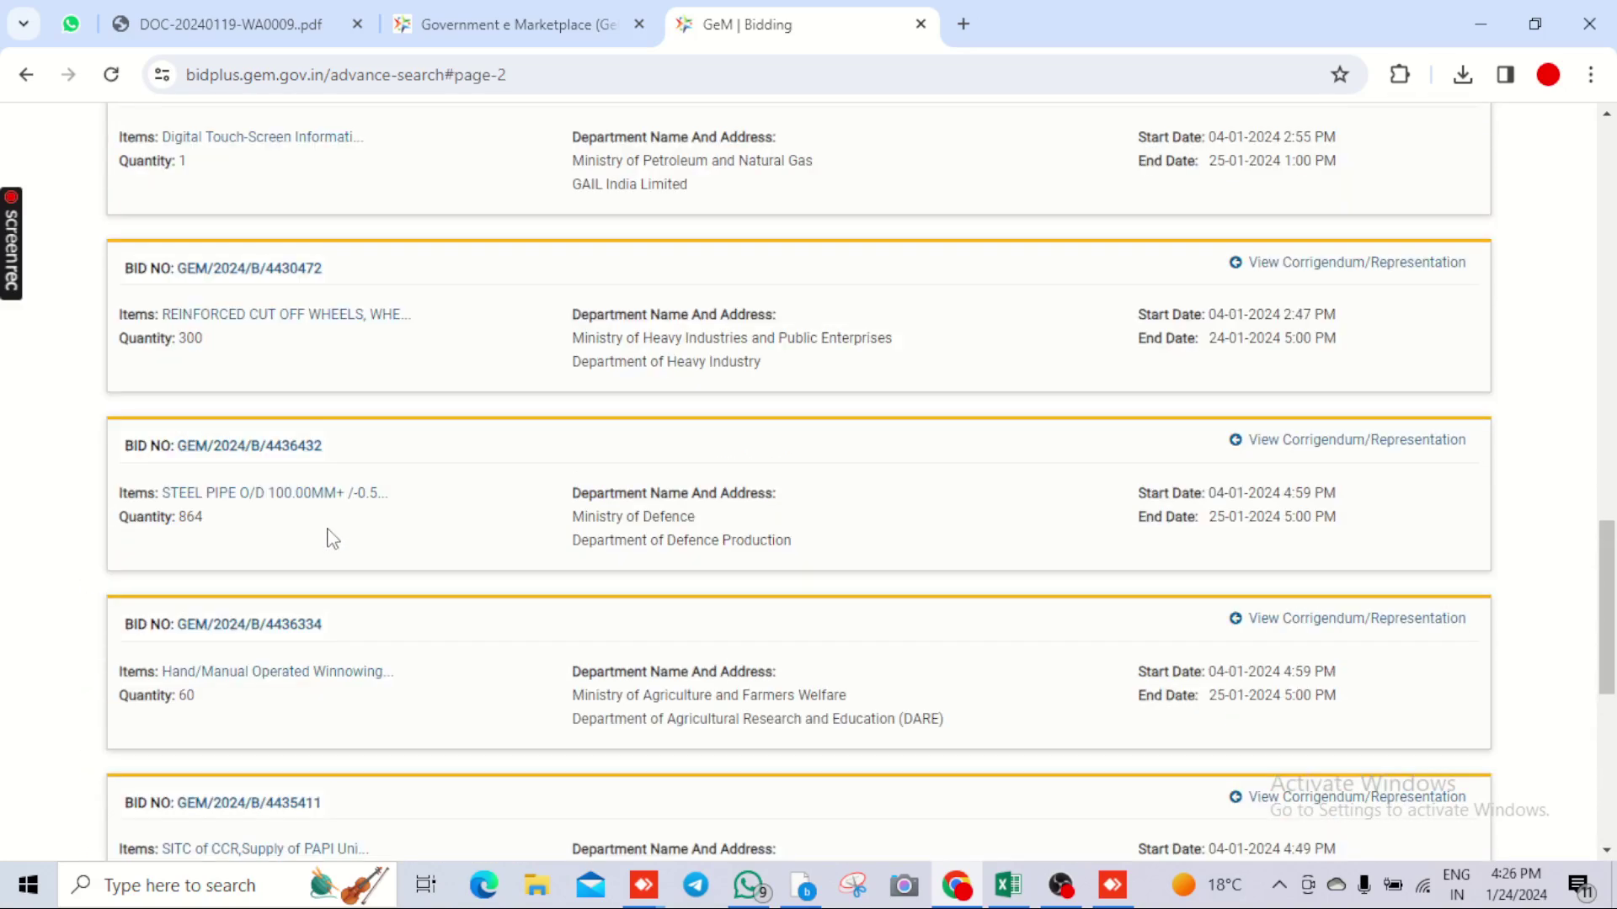
{"action": "left_click_drag", "start_coordinate": [160, 552], "coordinate": [446, 566]}
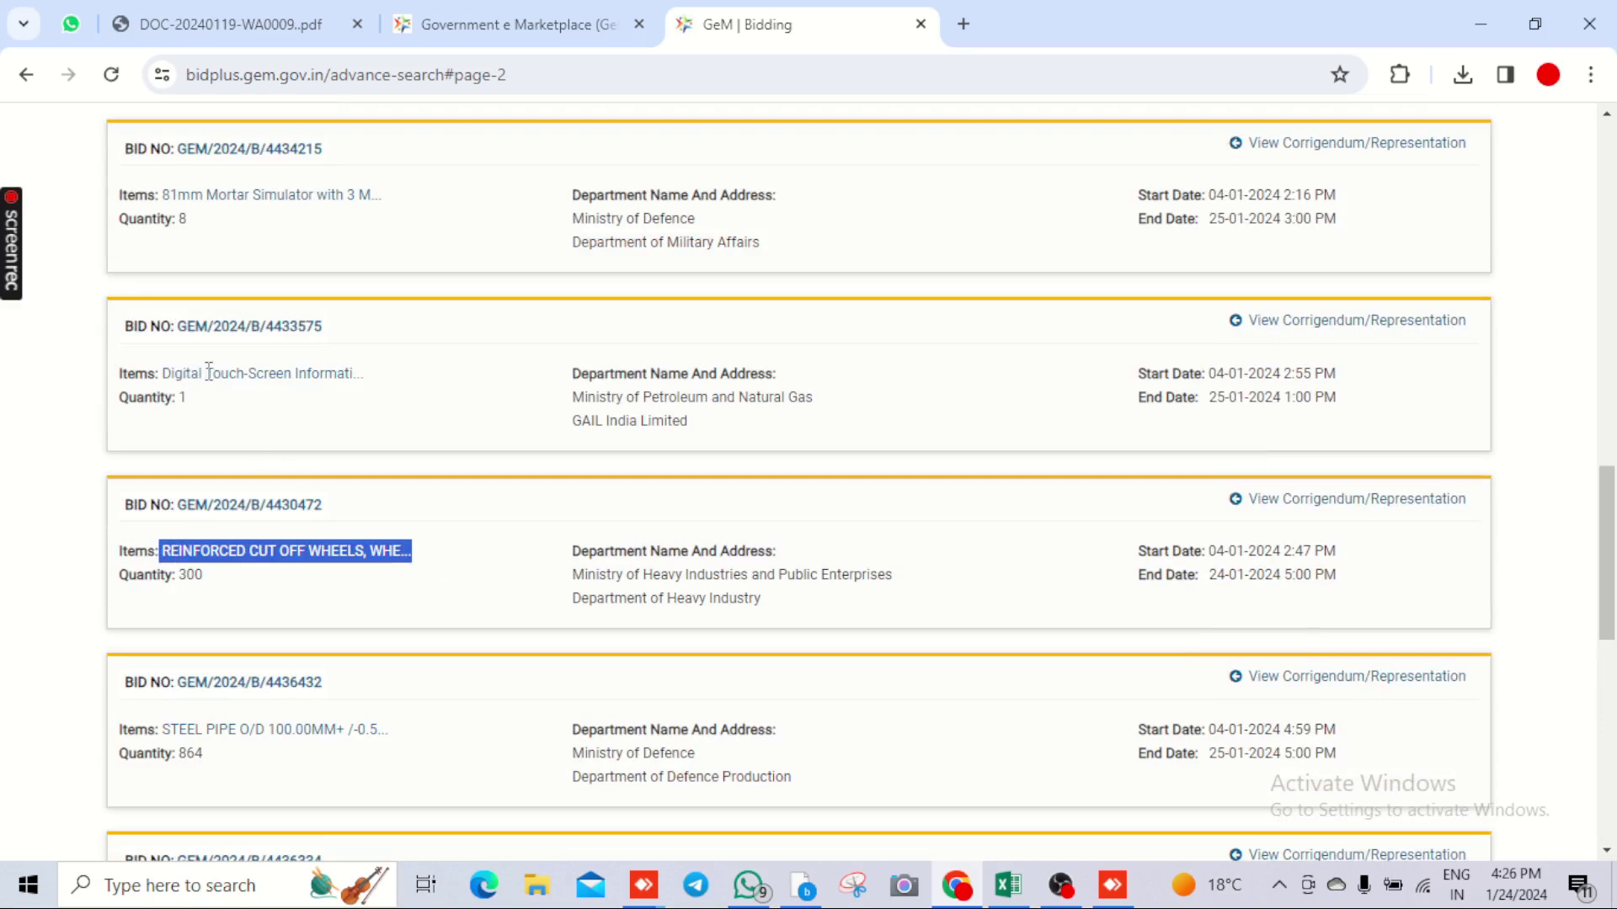
{"action": "scroll", "coordinate": [198, 366], "scroll_direction": "up", "scroll_amount": 5}
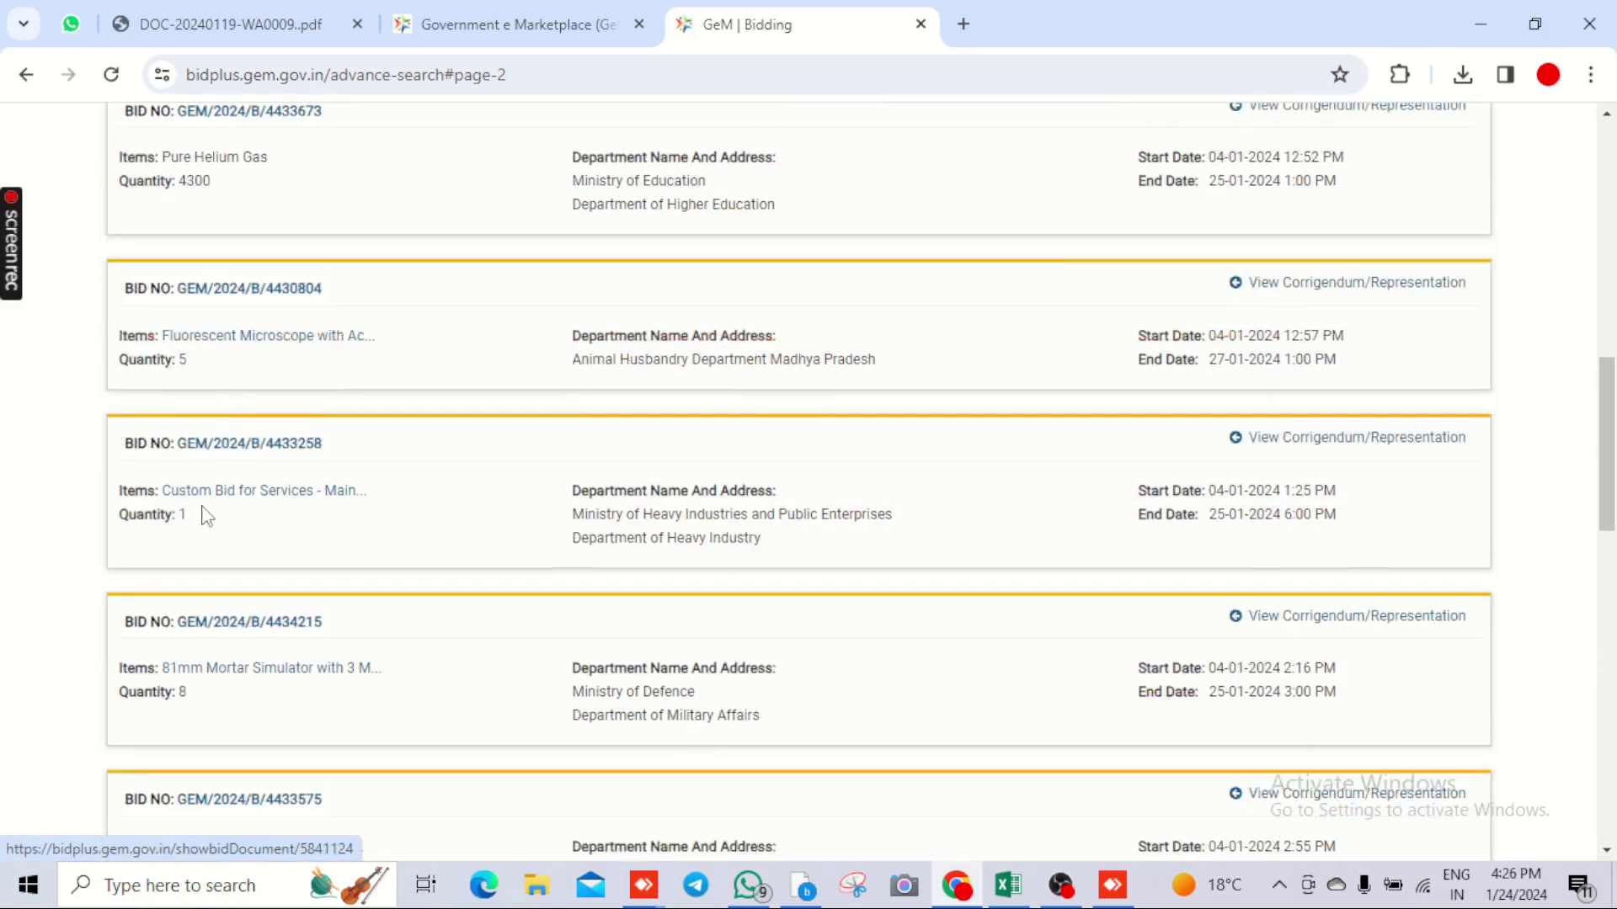
{"action": "left_click_drag", "start_coordinate": [171, 489], "coordinate": [386, 491]}
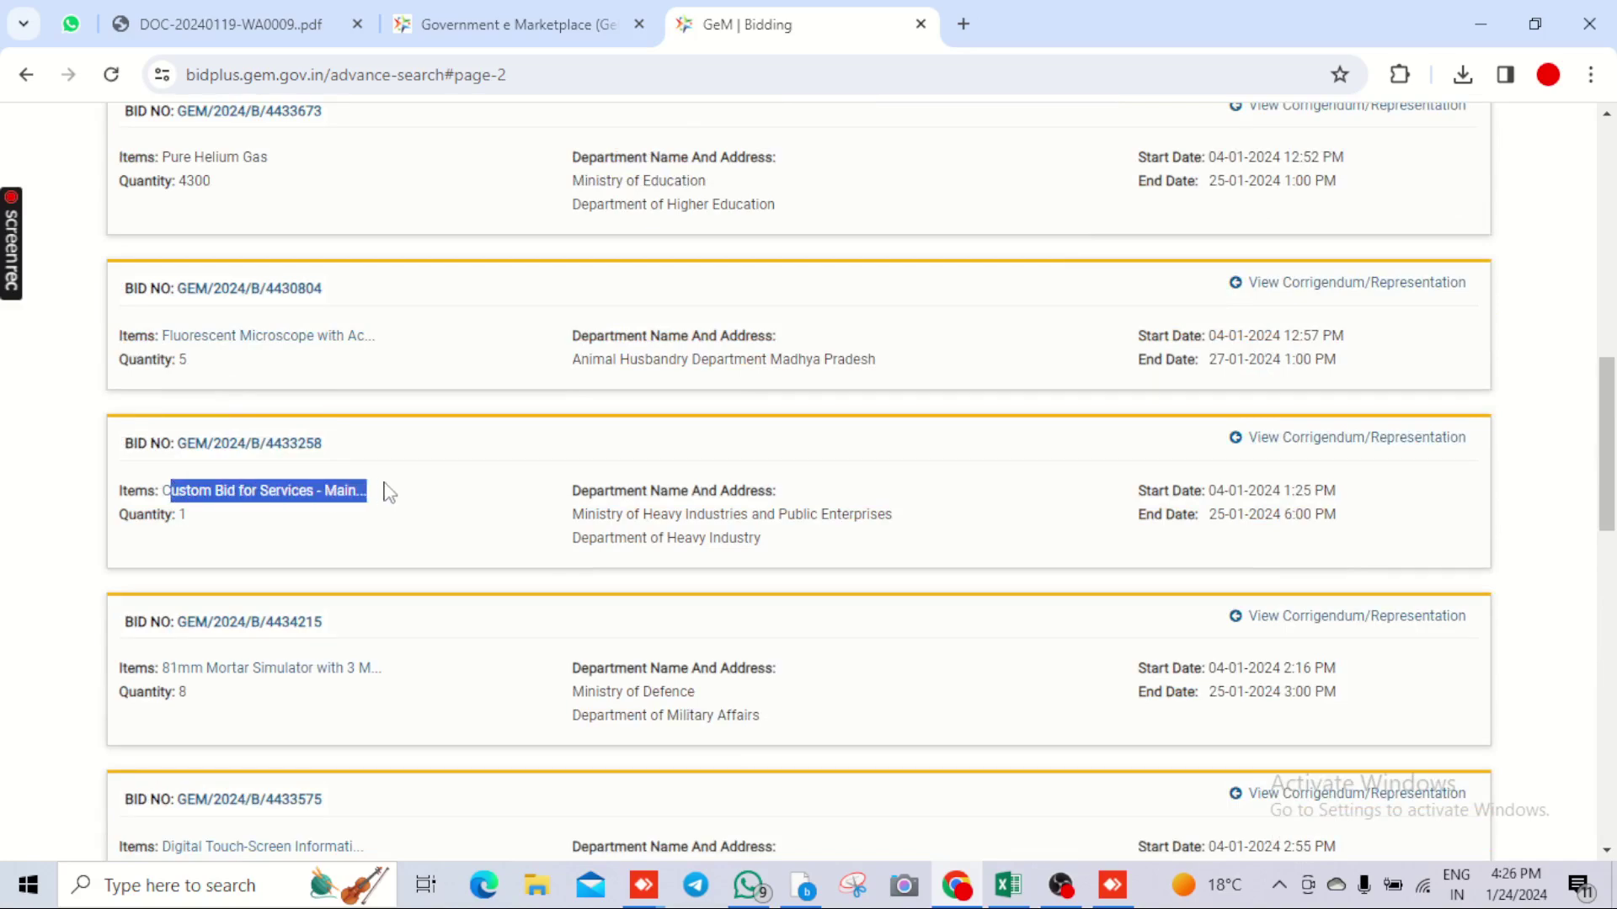
{"action": "scroll", "coordinate": [390, 492], "scroll_direction": "up", "scroll_amount": 4}
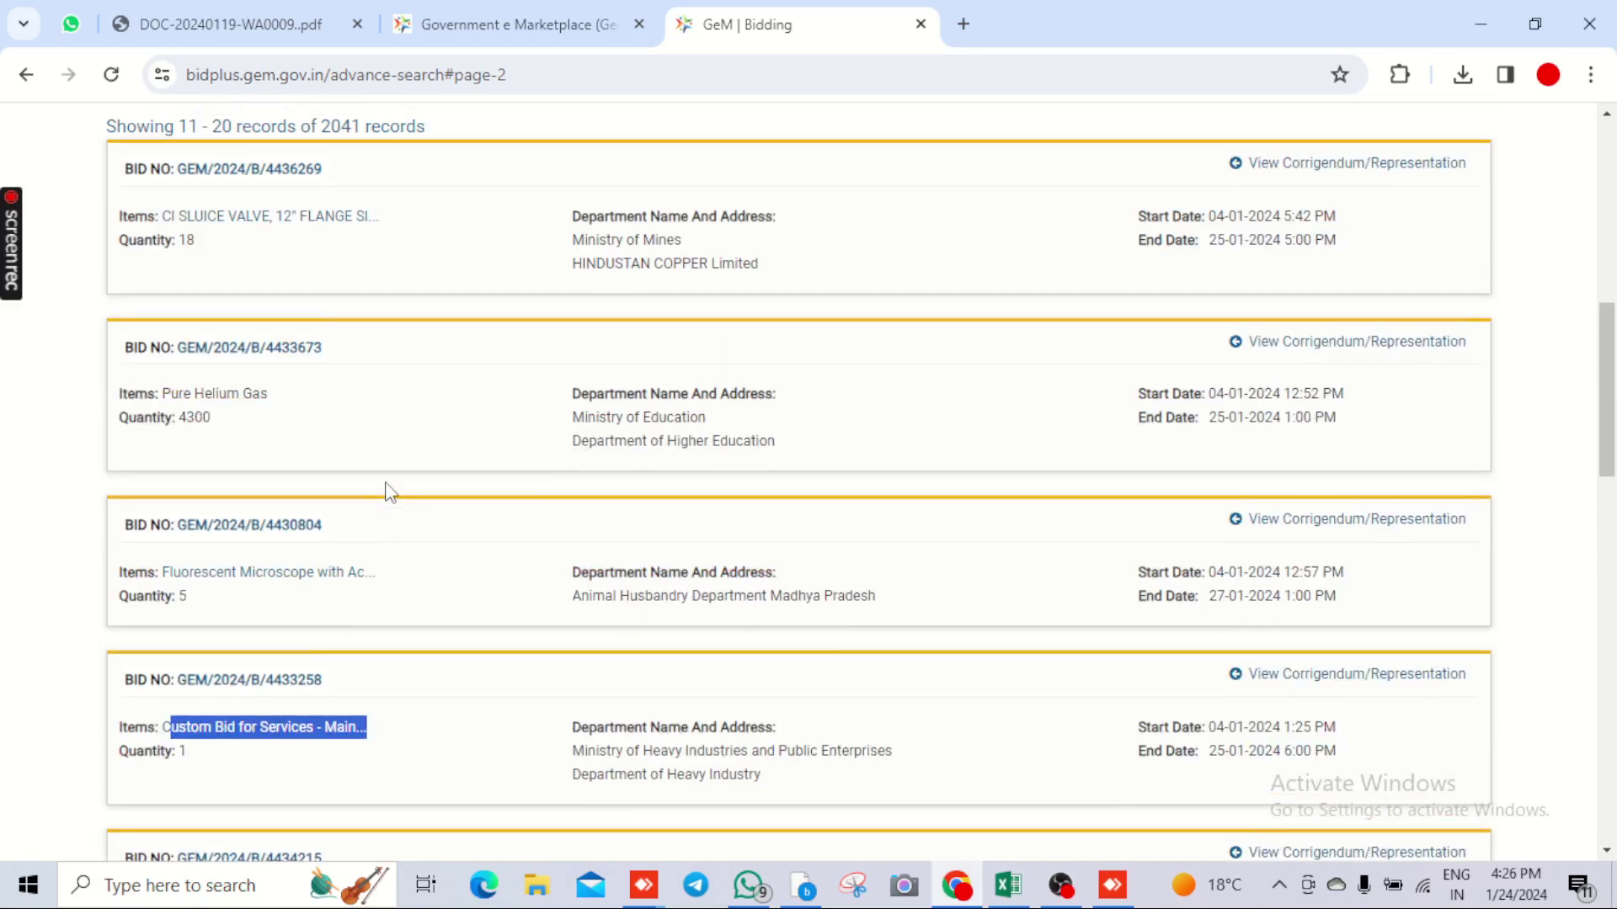
{"action": "scroll", "coordinate": [390, 493], "scroll_direction": "down", "scroll_amount": 20}
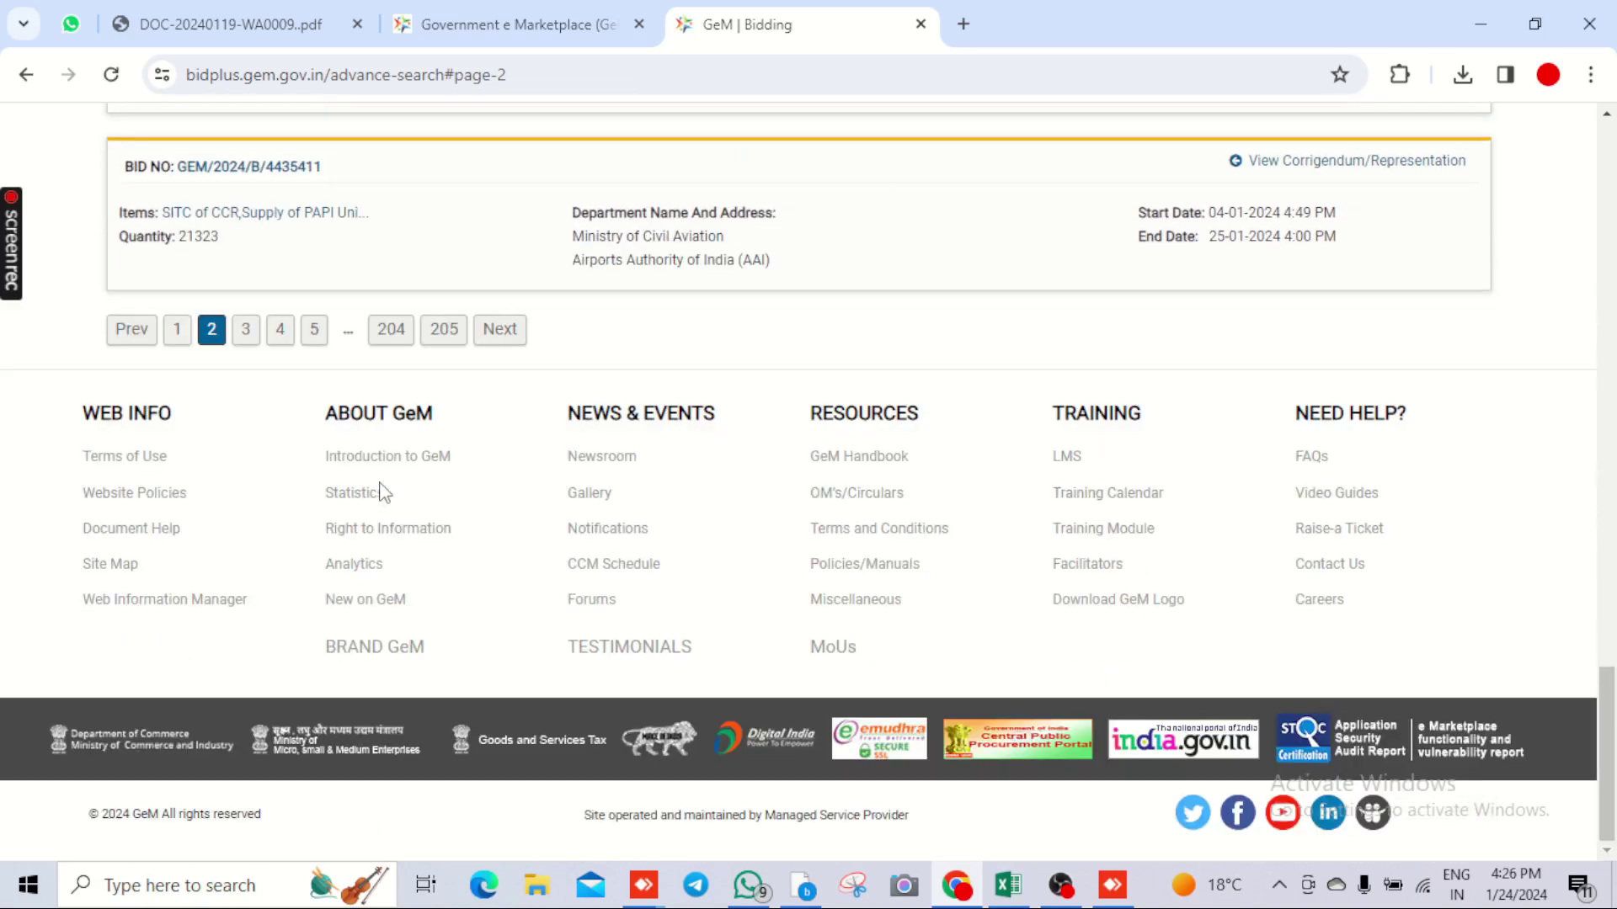
{"action": "scroll", "coordinate": [210, 596], "scroll_direction": "up", "scroll_amount": 4}
On page 3, download the bid document for GEM/2024/B/4437379 and check downloads
{"action": "left_click", "coordinate": [246, 683]}
{"action": "scroll", "coordinate": [286, 628], "scroll_direction": "up", "scroll_amount": 2}
{"action": "scroll", "coordinate": [291, 630], "scroll_direction": "down", "scroll_amount": 3}
{"action": "scroll", "coordinate": [291, 630], "scroll_direction": "up", "scroll_amount": 5}
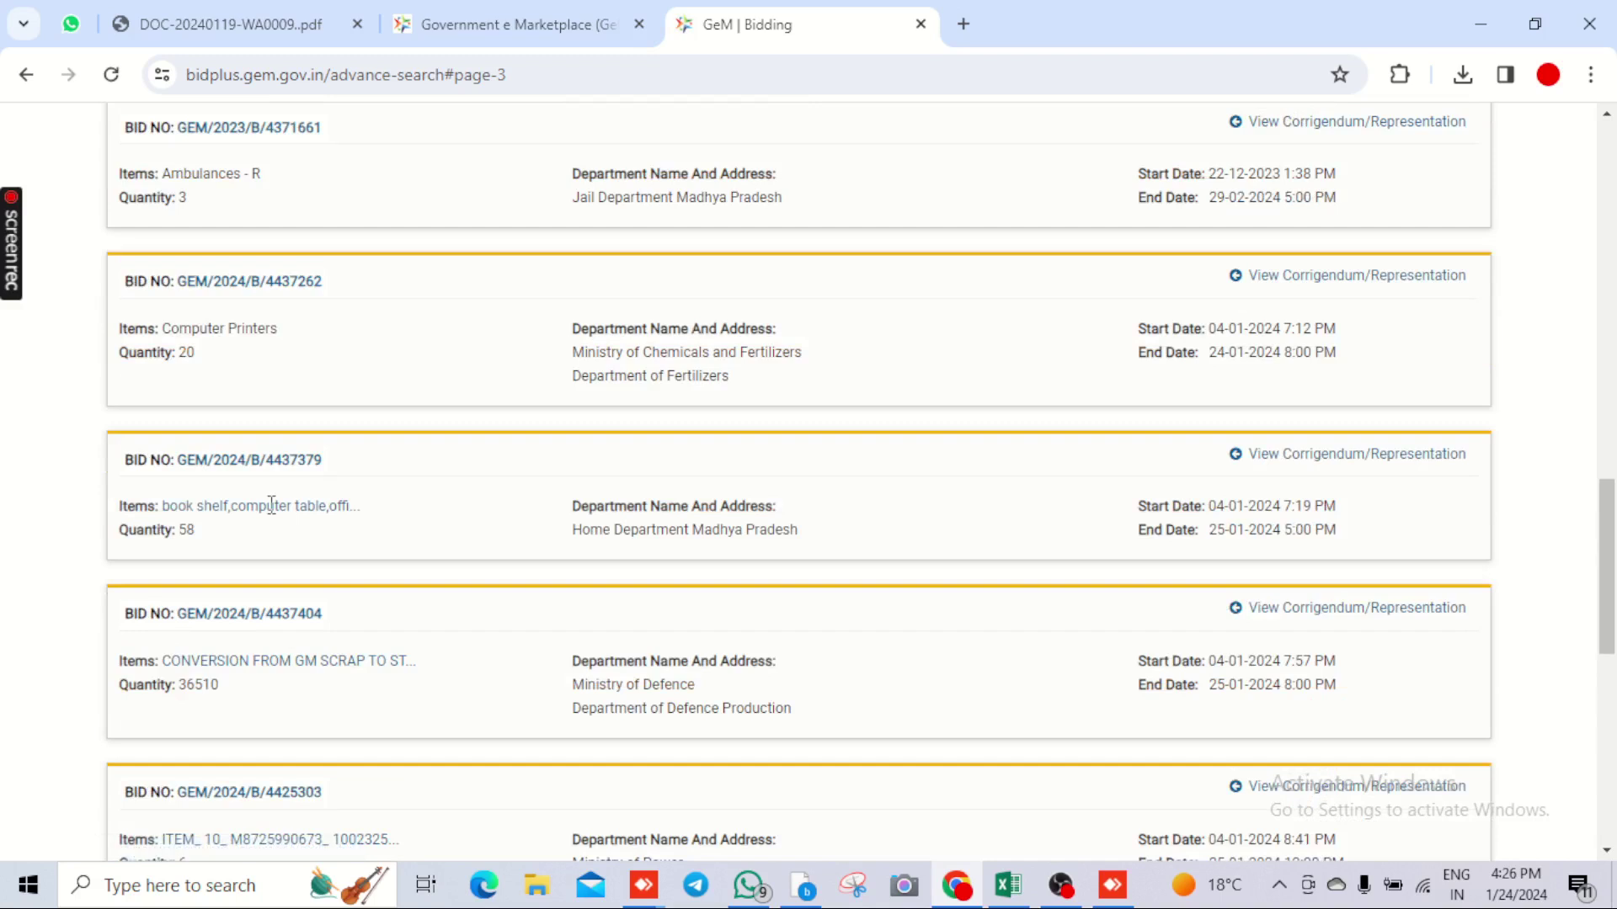
{"action": "left_click_drag", "start_coordinate": [163, 506], "coordinate": [314, 506]}
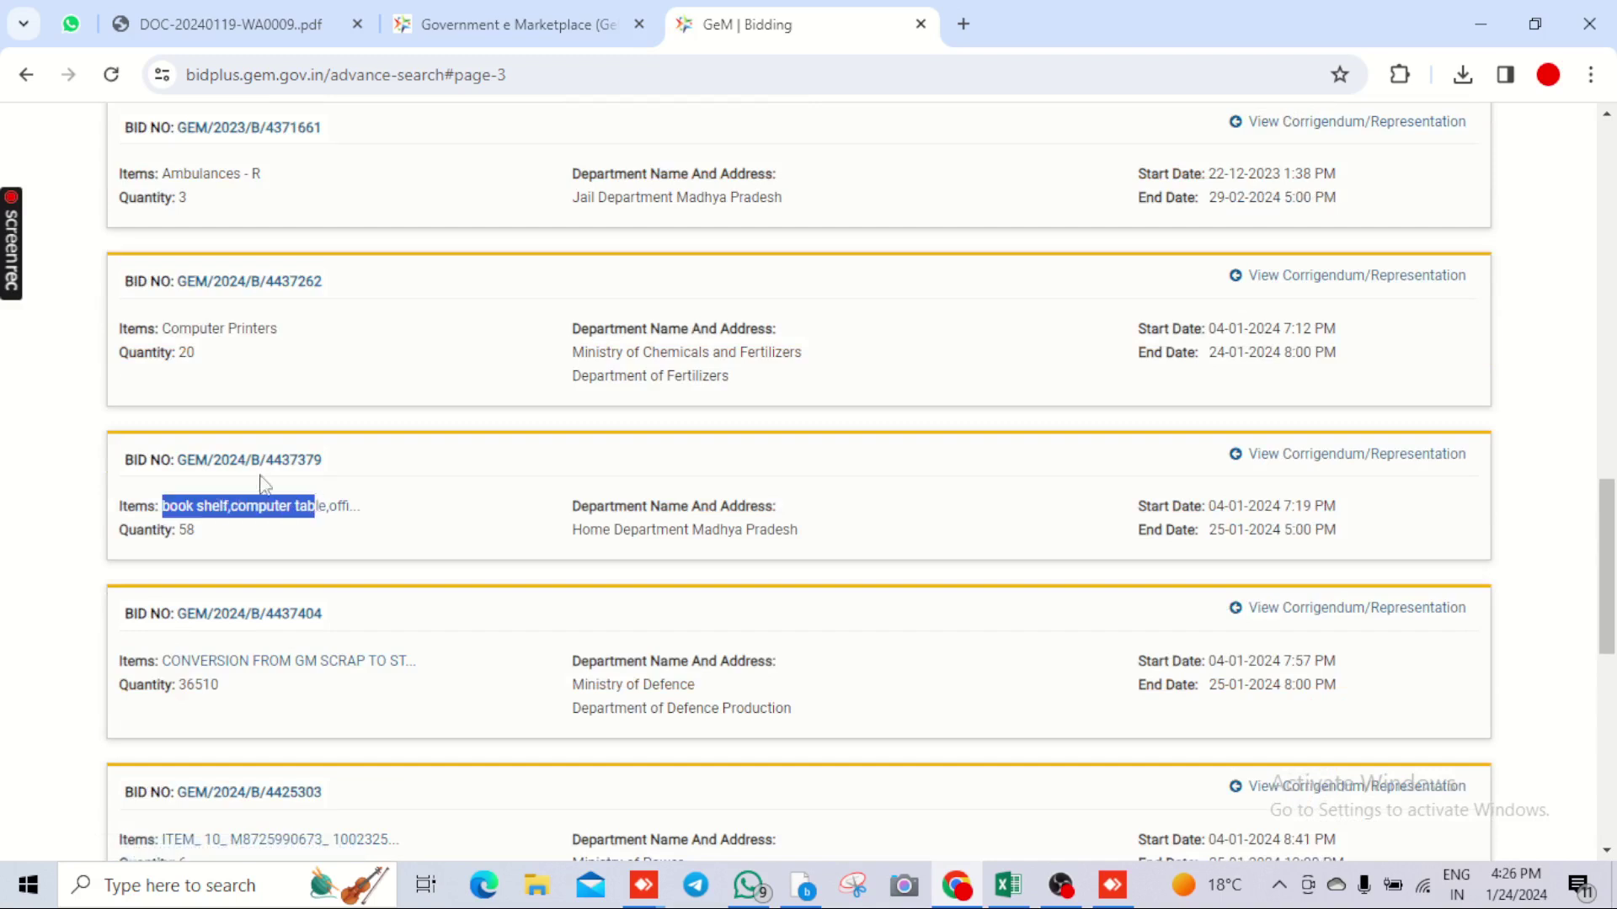
{"action": "left_click", "coordinate": [233, 465]}
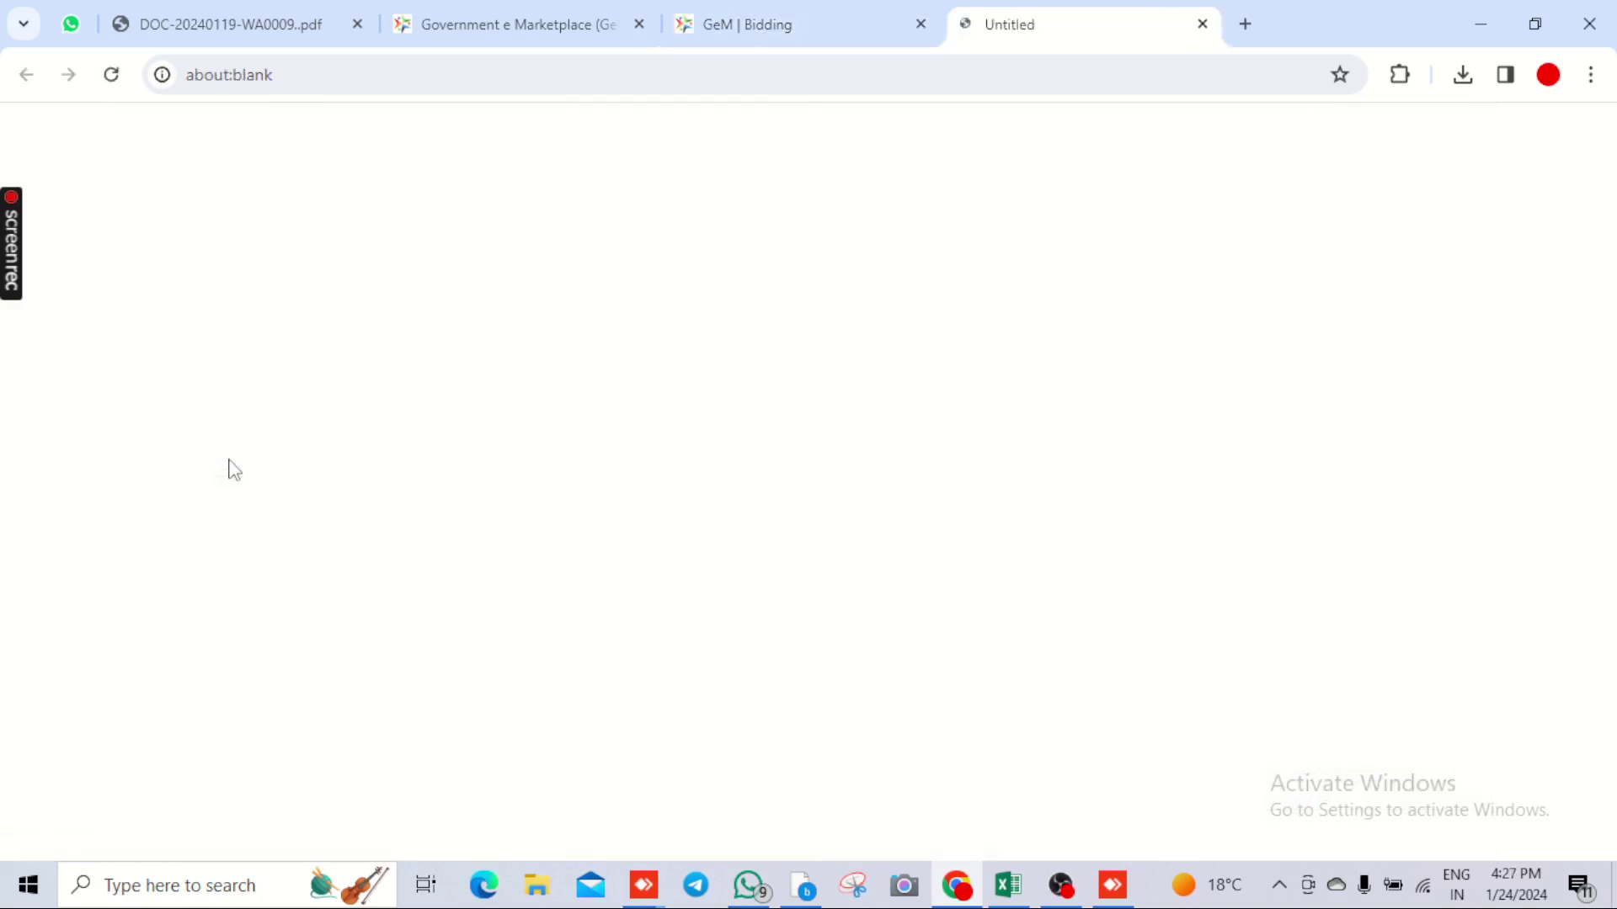
{"action": "left_click", "coordinate": [1463, 75]}
Open GeM-Bidding-5845628.pdf and review its Bid Details and Office Table specifications
{"action": "left_click", "coordinate": [1230, 202]}
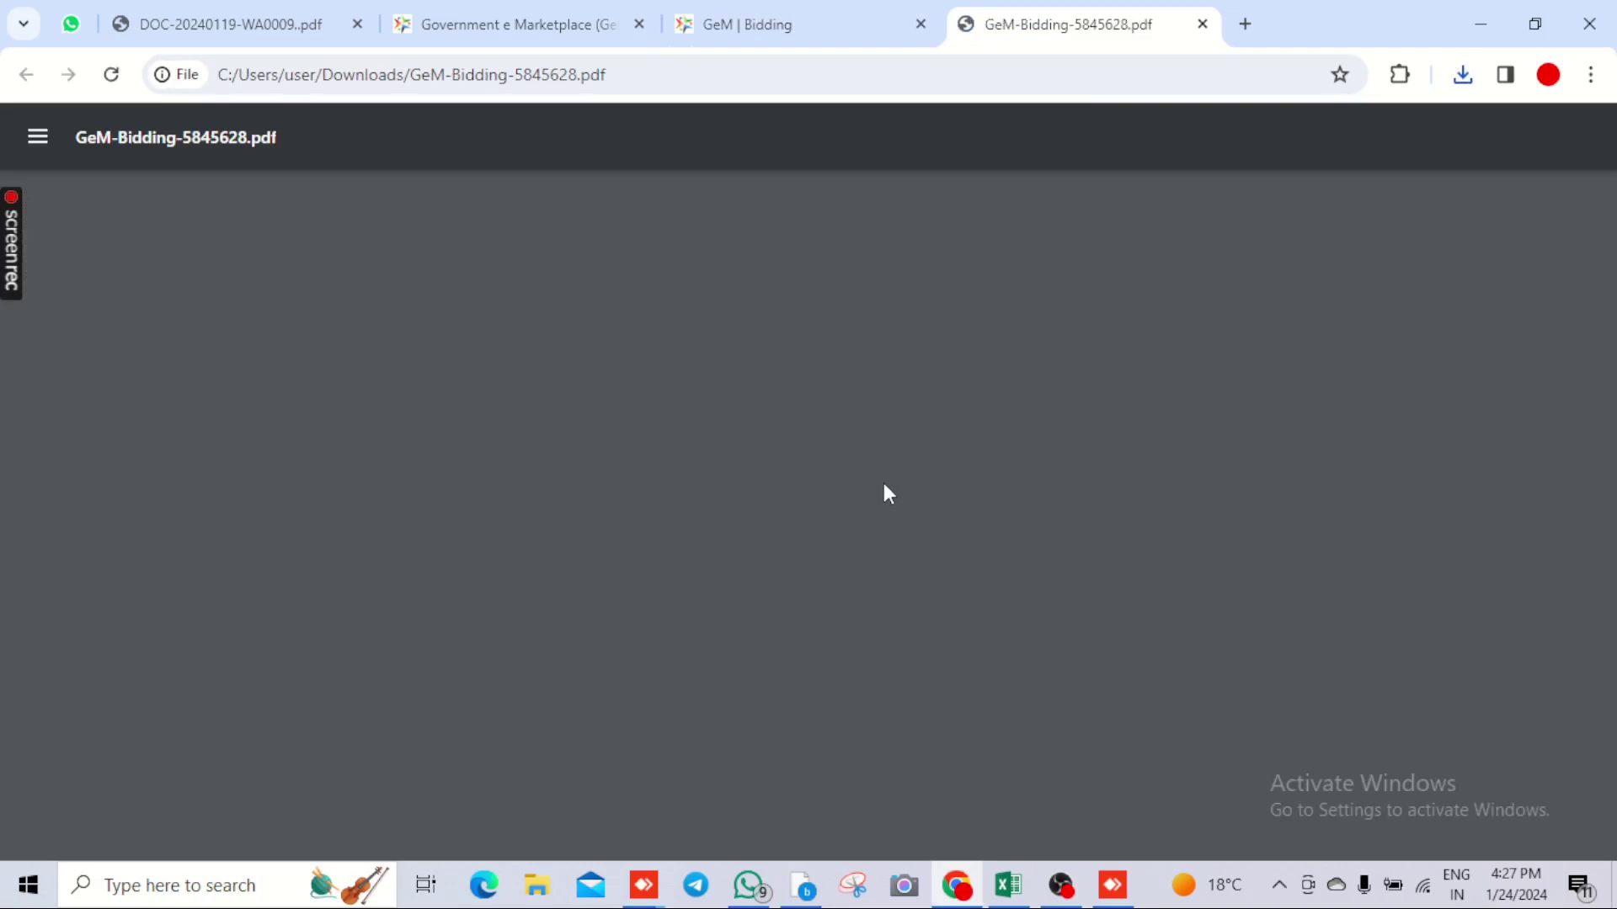
{"action": "scroll", "coordinate": [884, 493], "scroll_direction": "down", "scroll_amount": 3}
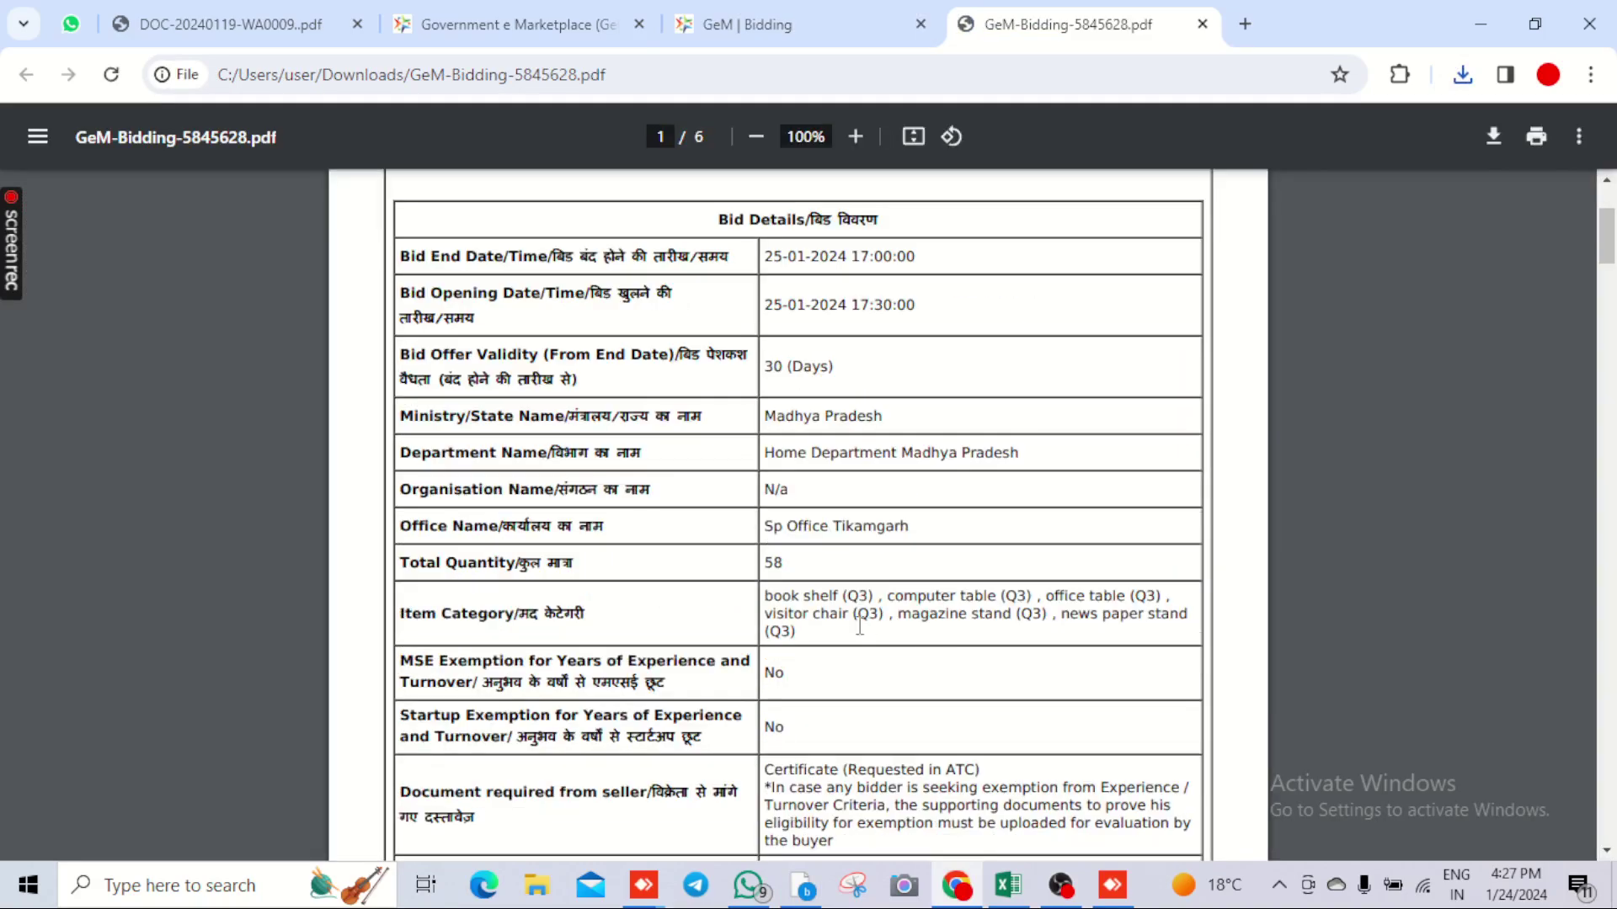
{"action": "left_click_drag", "start_coordinate": [763, 596], "coordinate": [1076, 614]}
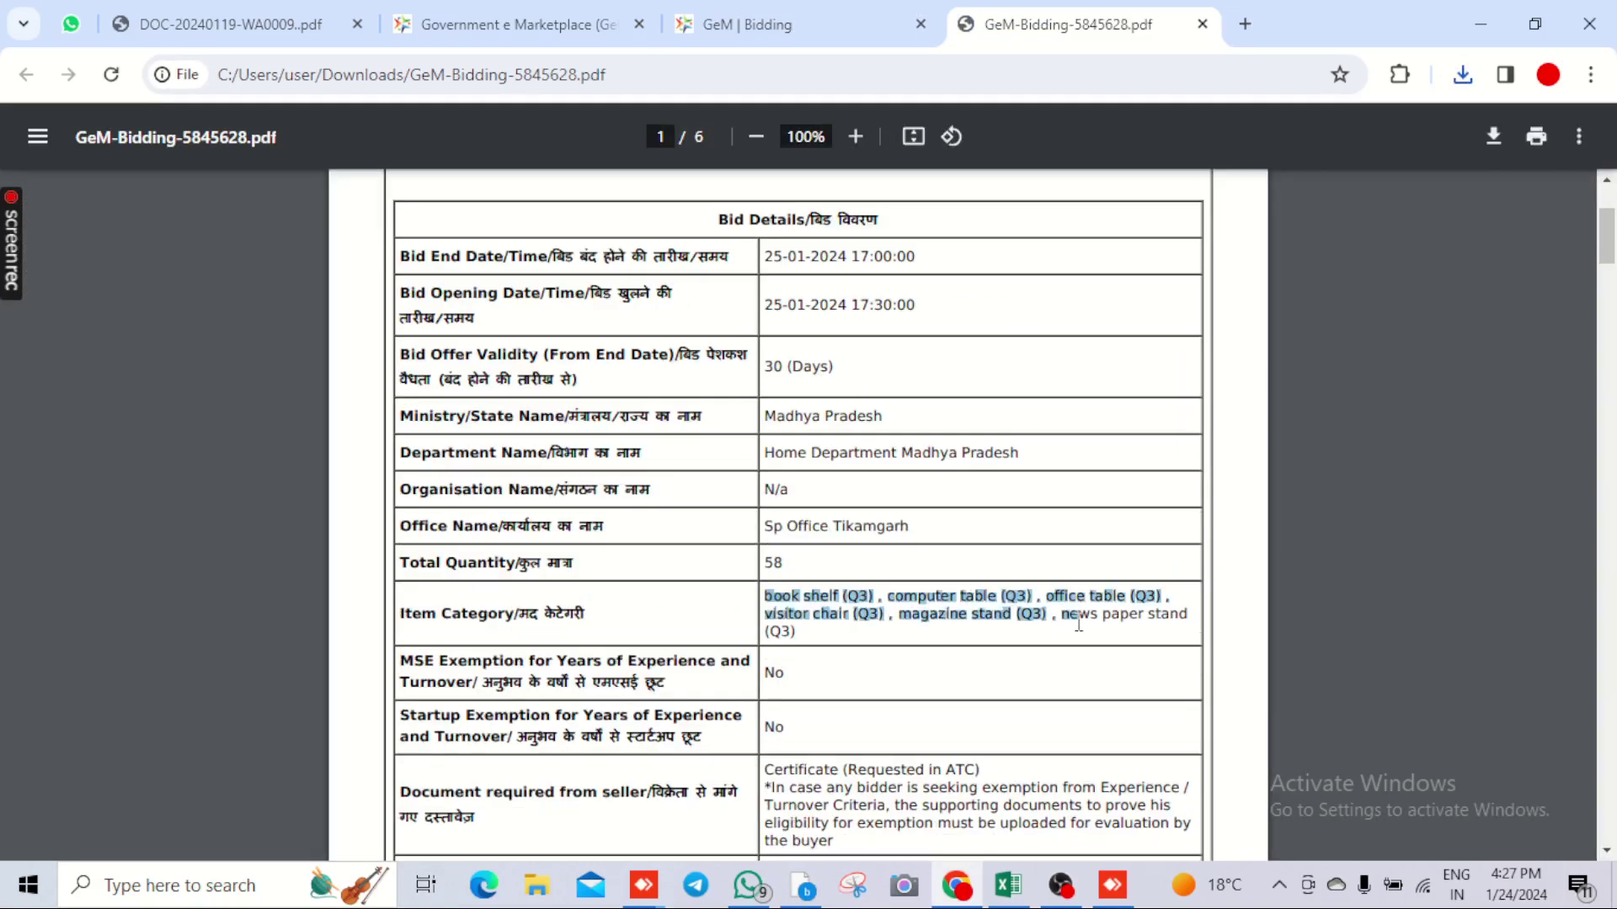
{"action": "left_click", "coordinate": [943, 625]}
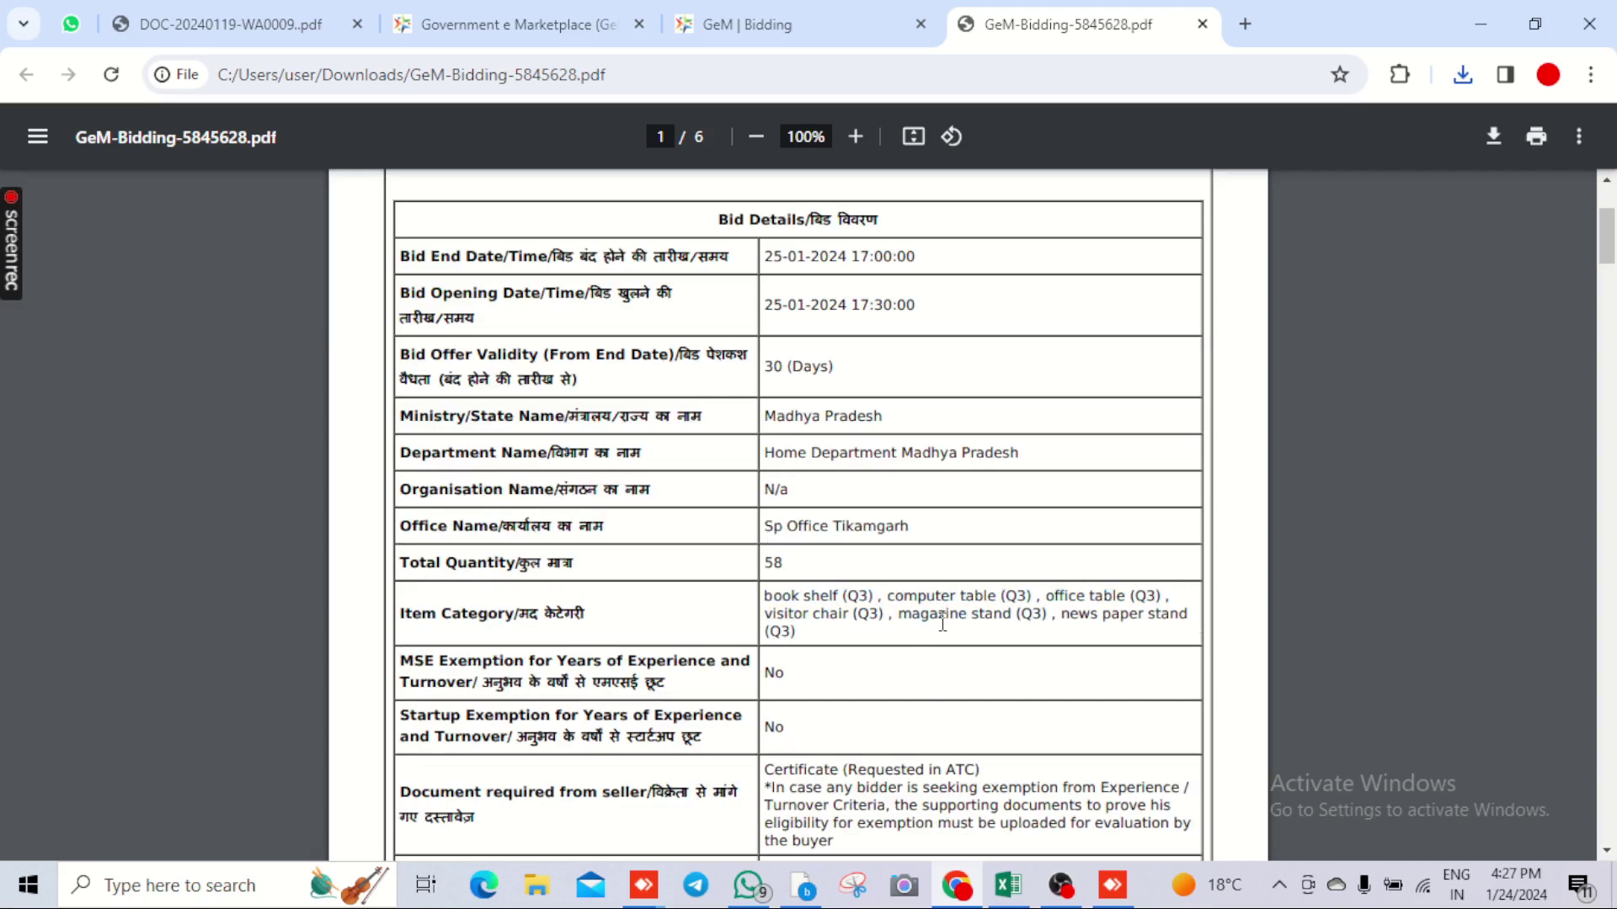
{"action": "scroll", "coordinate": [942, 625], "scroll_direction": "down", "scroll_amount": 8}
{"action": "scroll", "coordinate": [942, 623], "scroll_direction": "down", "scroll_amount": 20}
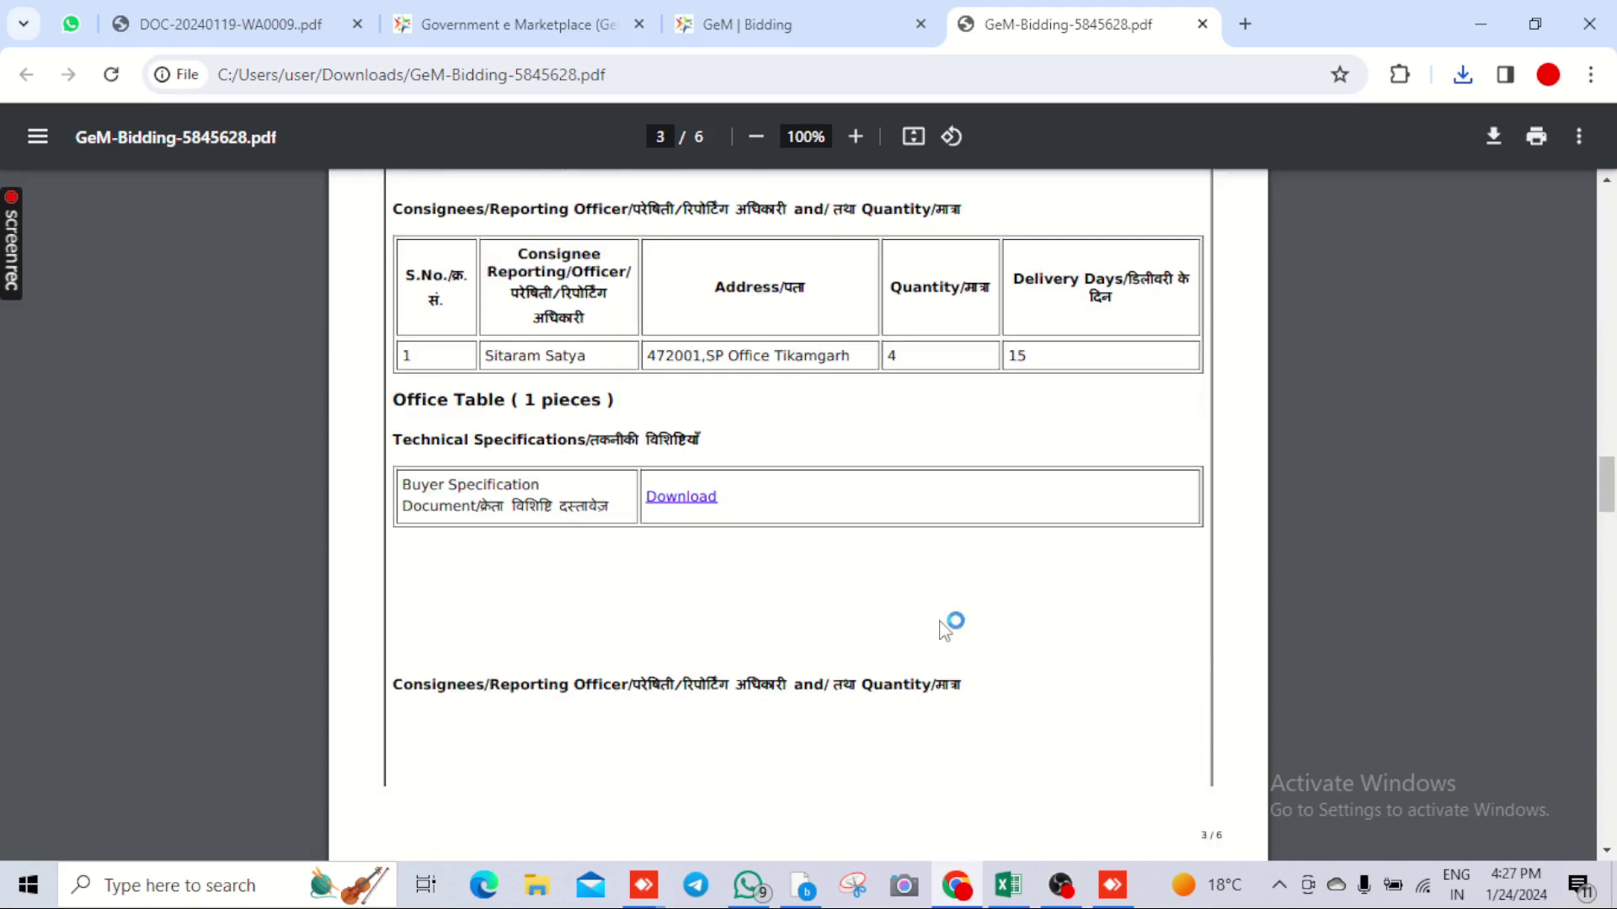
{"action": "scroll", "coordinate": [943, 625], "scroll_direction": "up", "scroll_amount": 2}
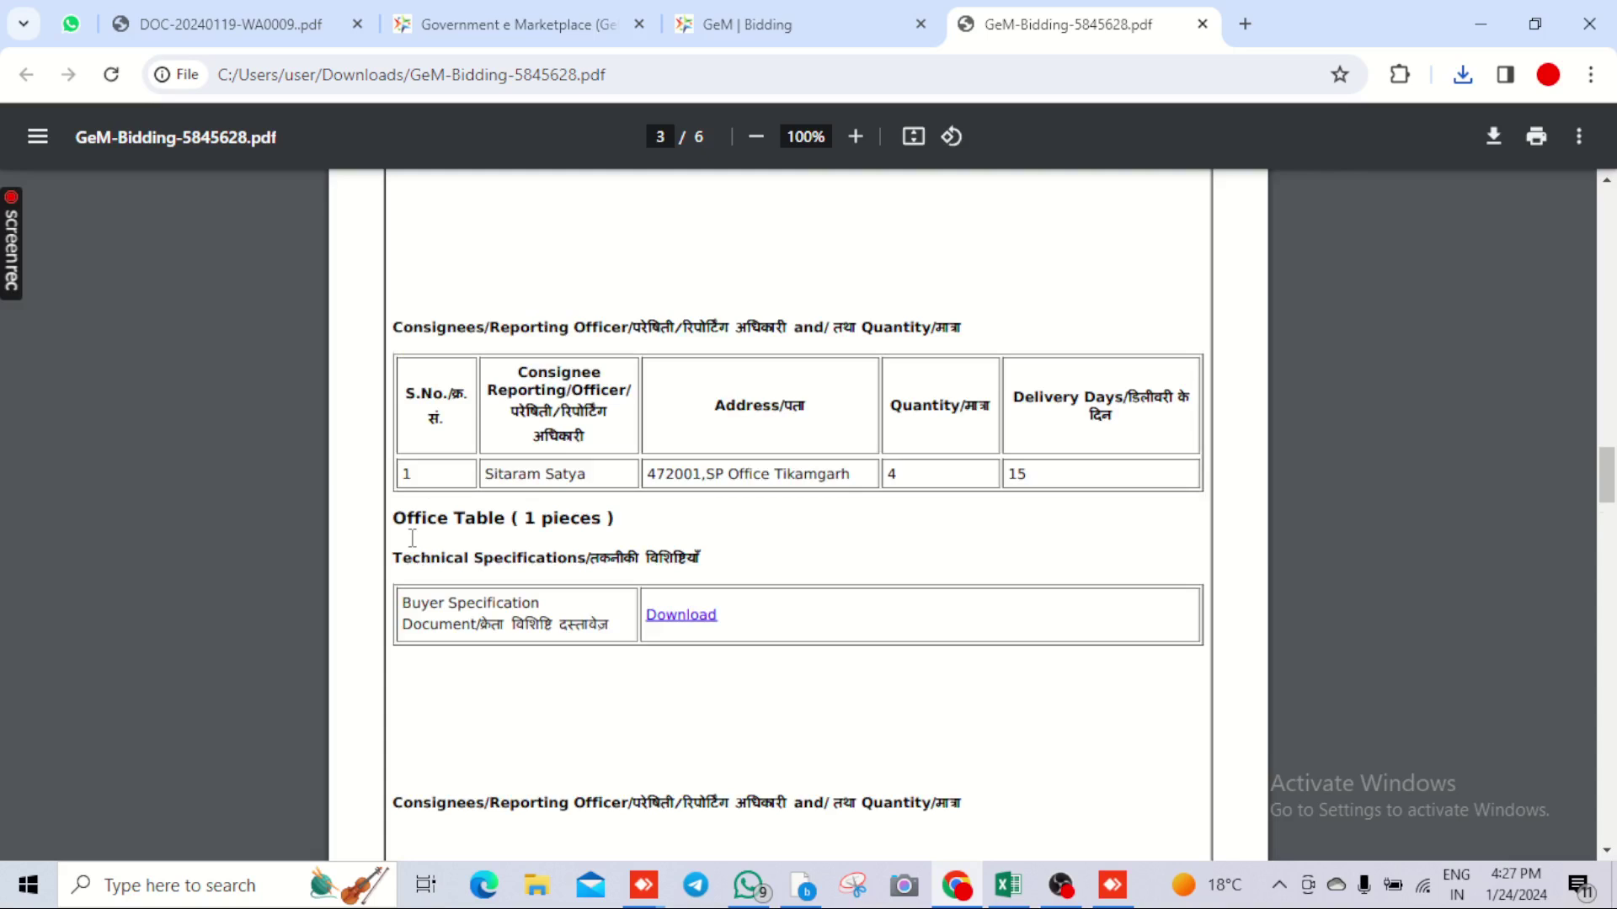
{"action": "left_click_drag", "start_coordinate": [392, 522], "coordinate": [701, 513]}
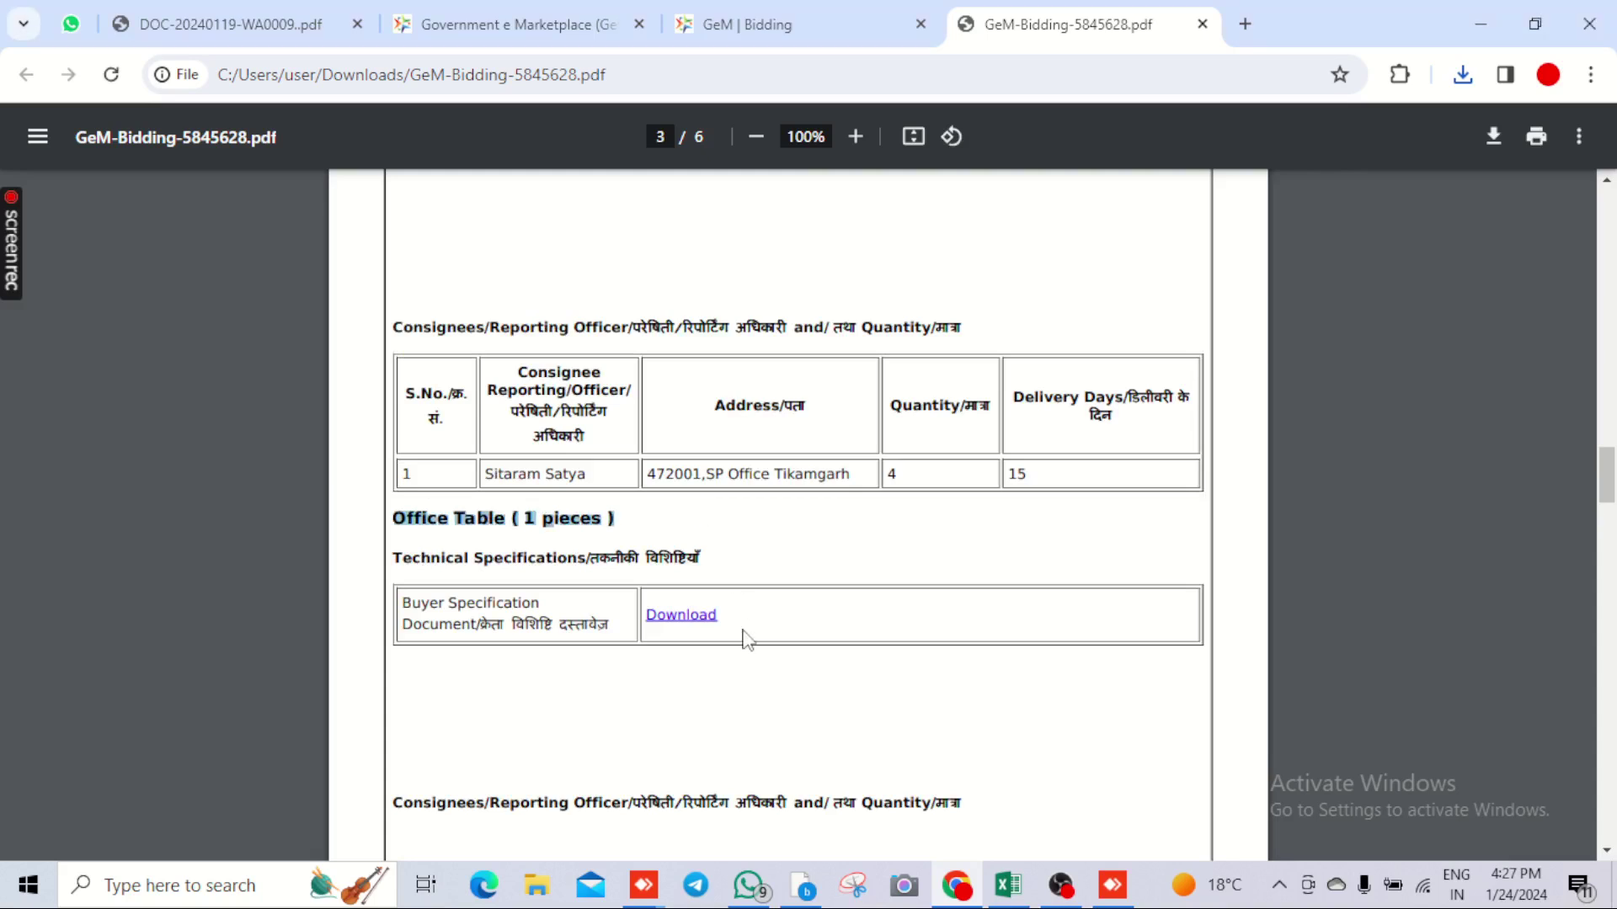
{"action": "scroll", "coordinate": [931, 359], "scroll_direction": "up", "scroll_amount": 7}
{"action": "left_click", "coordinate": [1202, 23]}
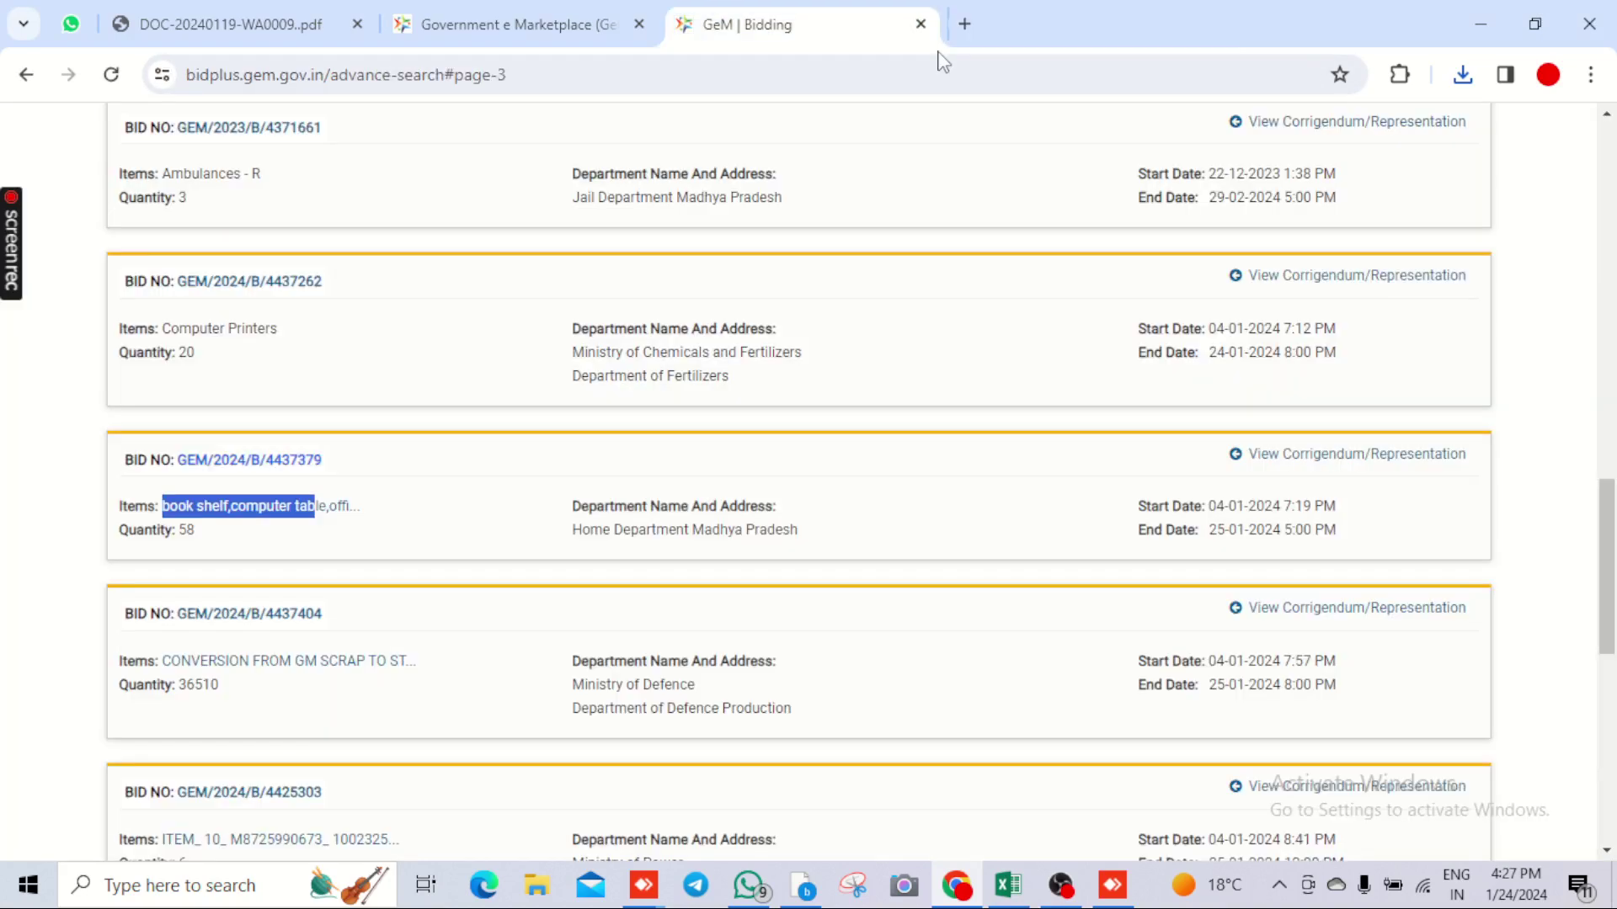
{"action": "left_click", "coordinate": [393, 428]}
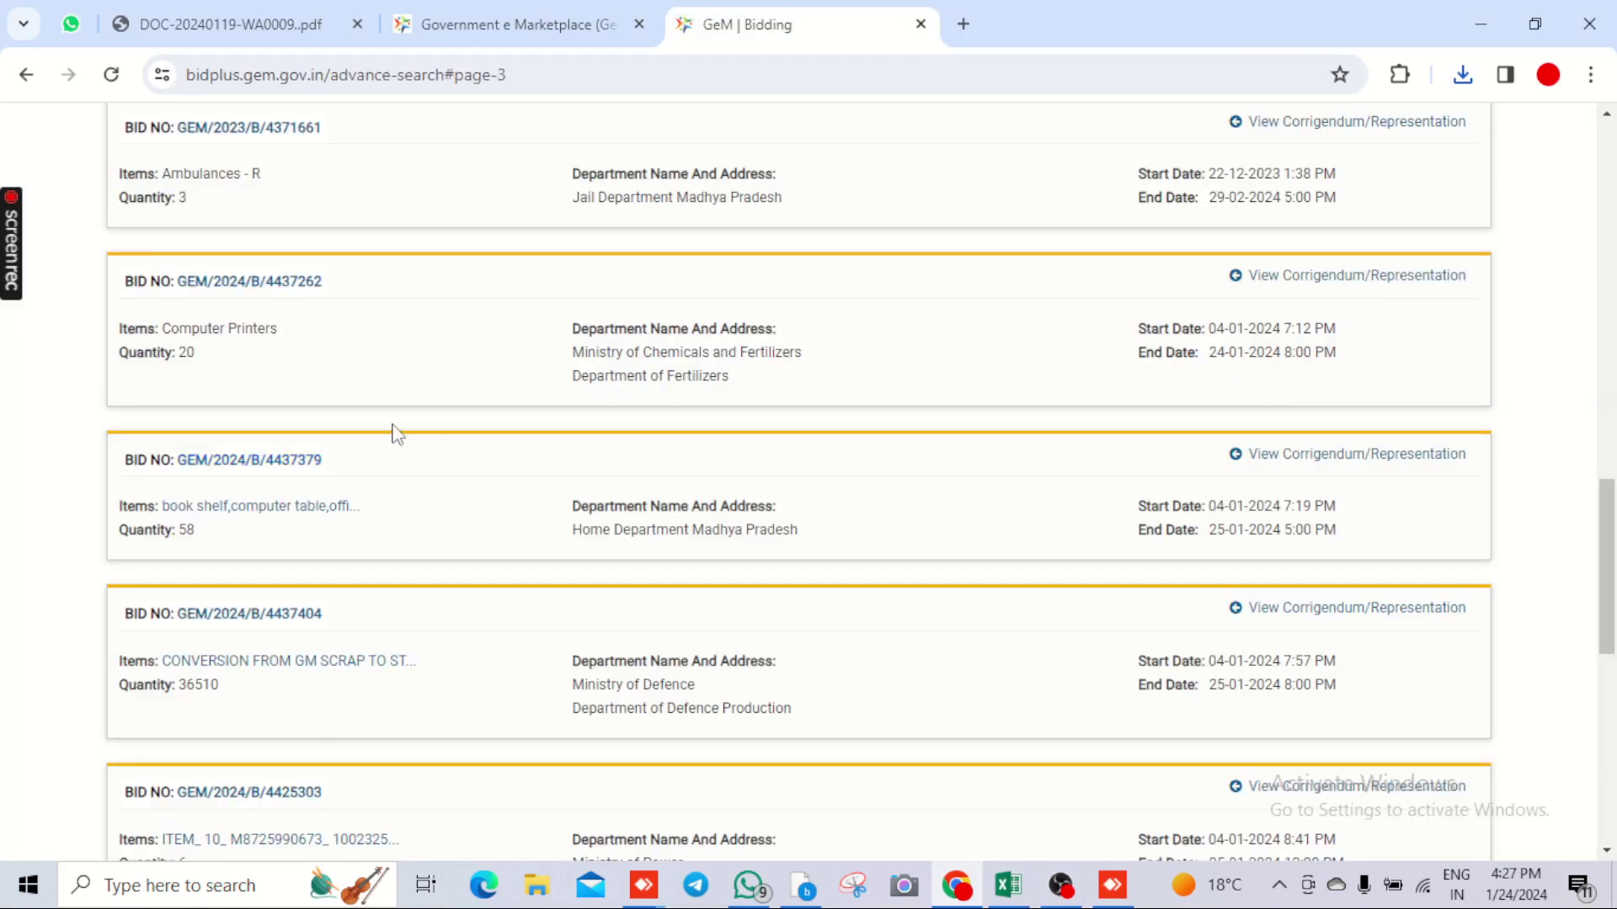
{"action": "scroll", "coordinate": [393, 428], "scroll_direction": "up", "scroll_amount": 1}
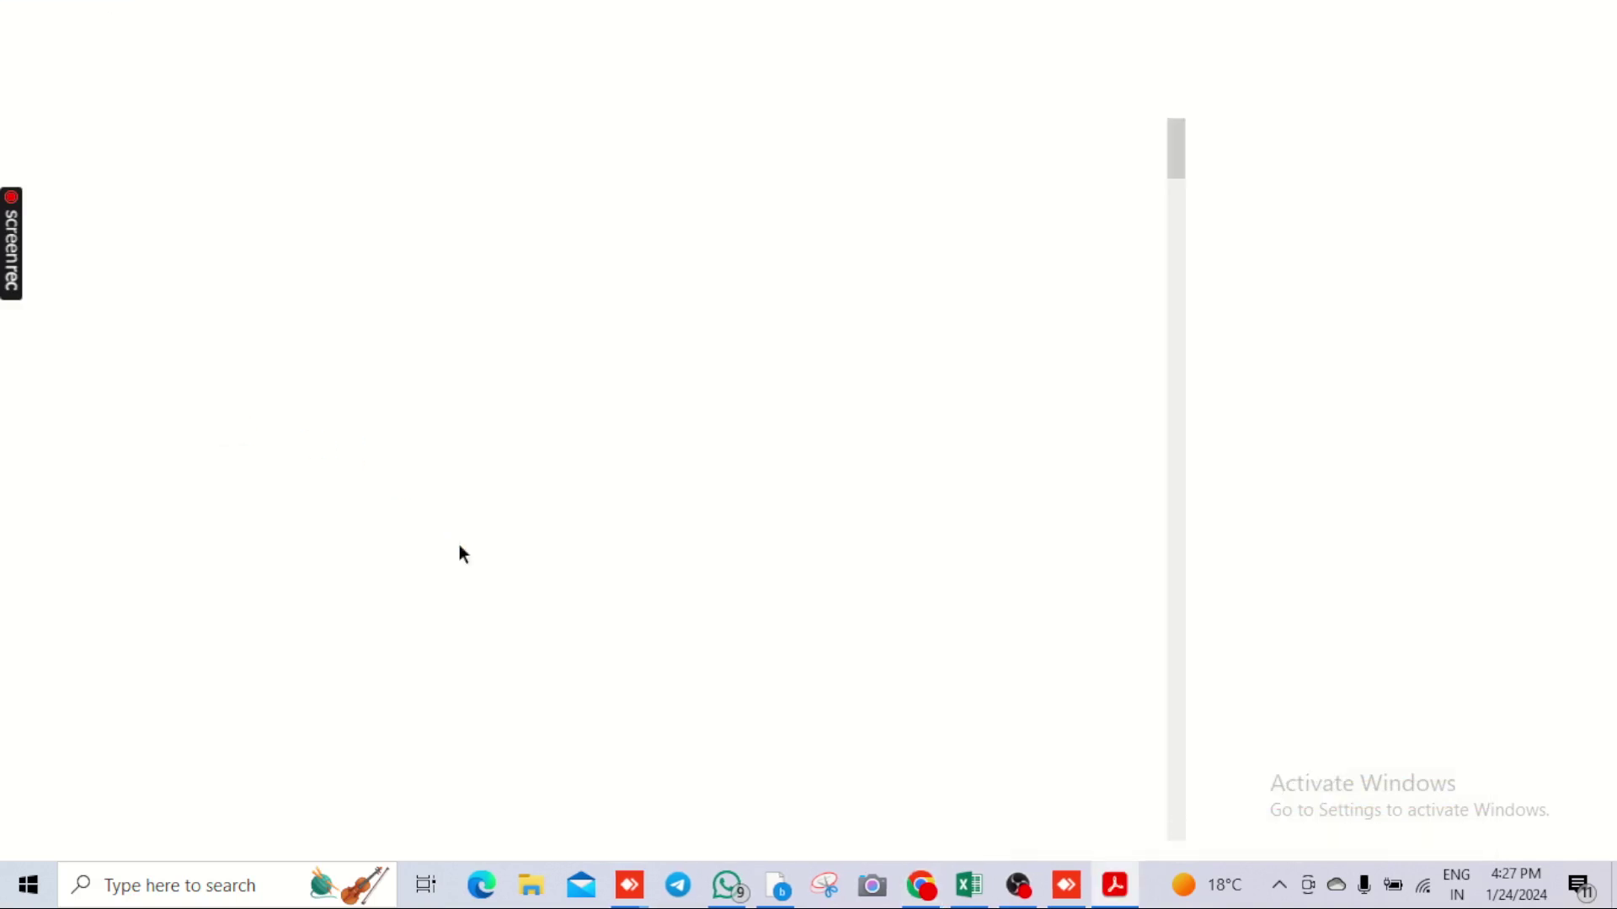
{"action": "left_click", "coordinate": [1586, 22]}
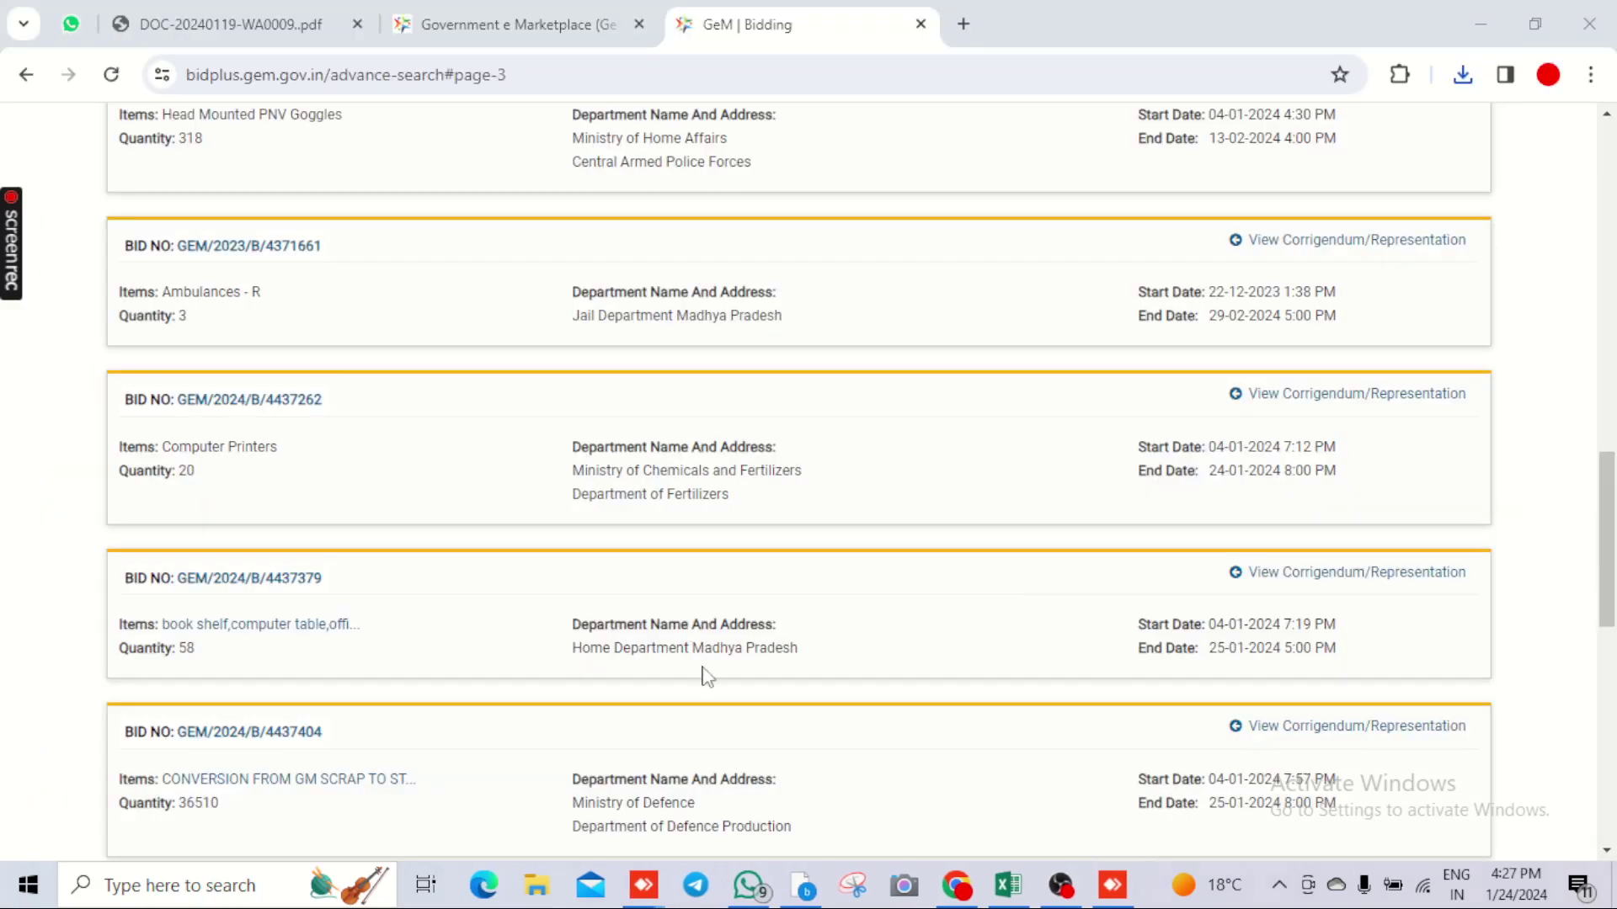
Browse page 4 of the Madhya Pradesh bid results
{"action": "scroll", "coordinate": [361, 654], "scroll_direction": "up", "scroll_amount": 5}
{"action": "scroll", "coordinate": [361, 653], "scroll_direction": "down", "scroll_amount": 10}
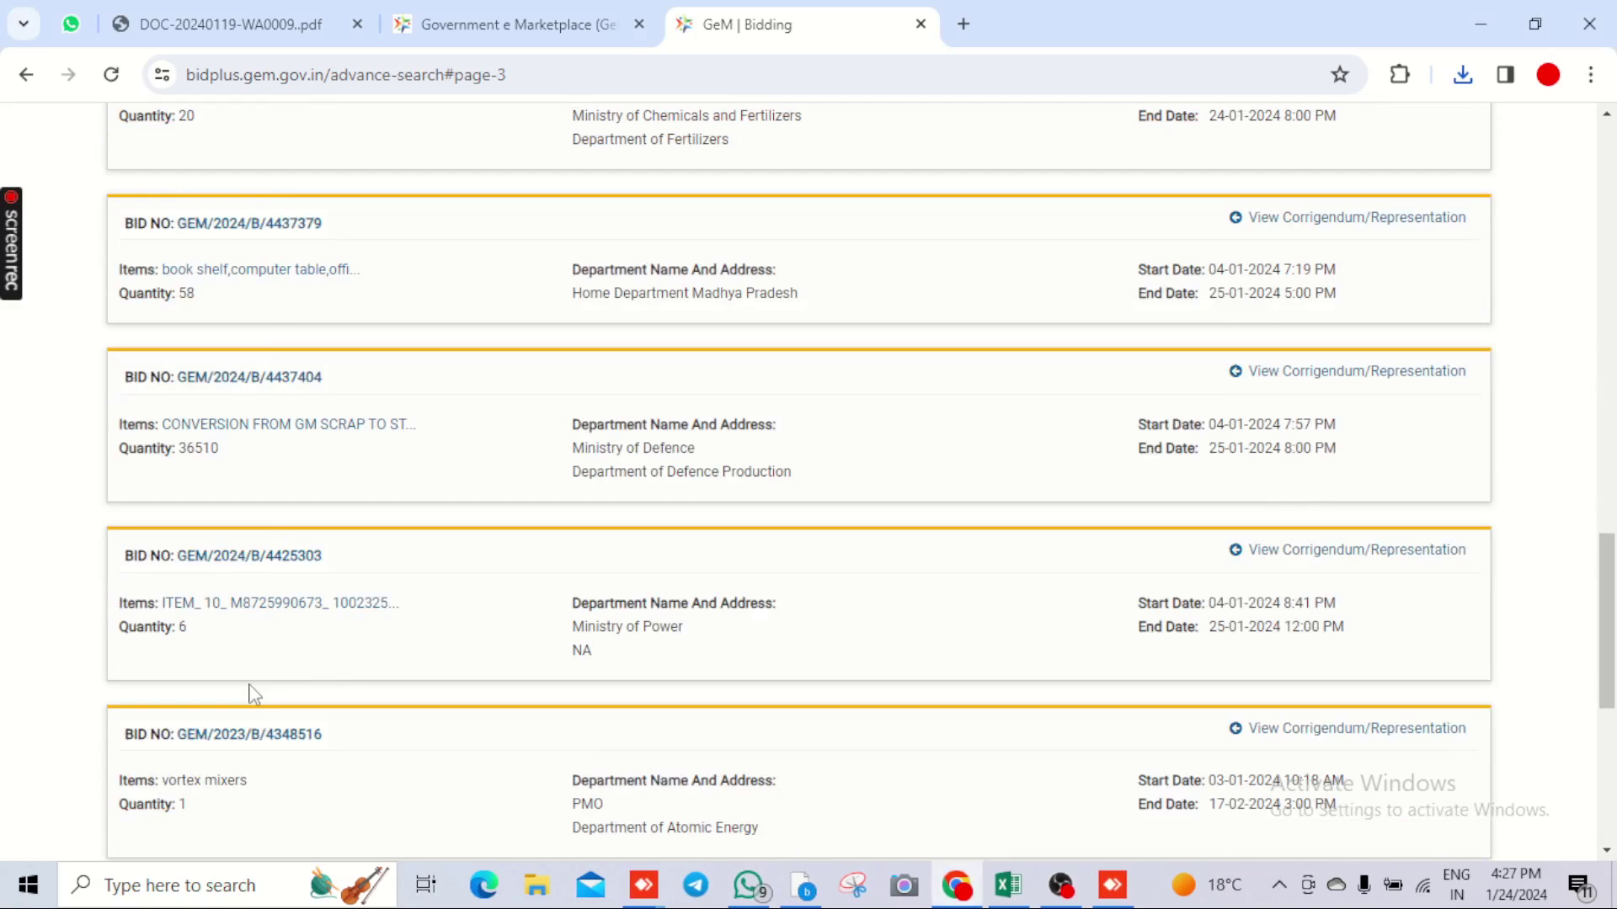
{"action": "scroll", "coordinate": [255, 696], "scroll_direction": "down", "scroll_amount": 5}
{"action": "left_click", "coordinate": [281, 425]}
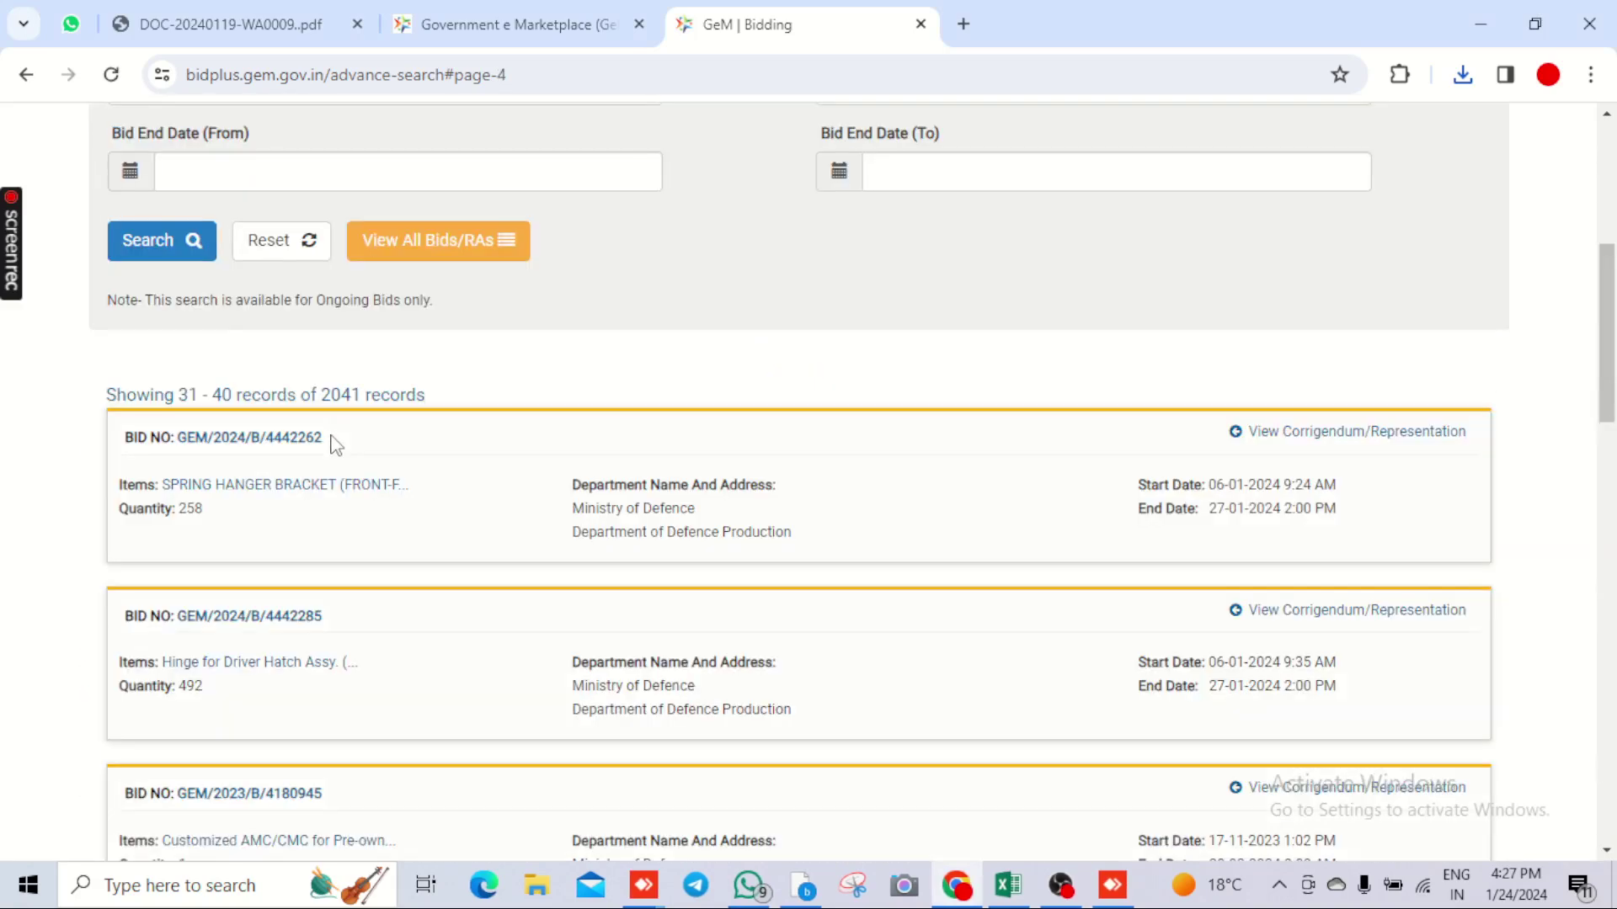
{"action": "scroll", "coordinate": [305, 522], "scroll_direction": "down", "scroll_amount": 7}
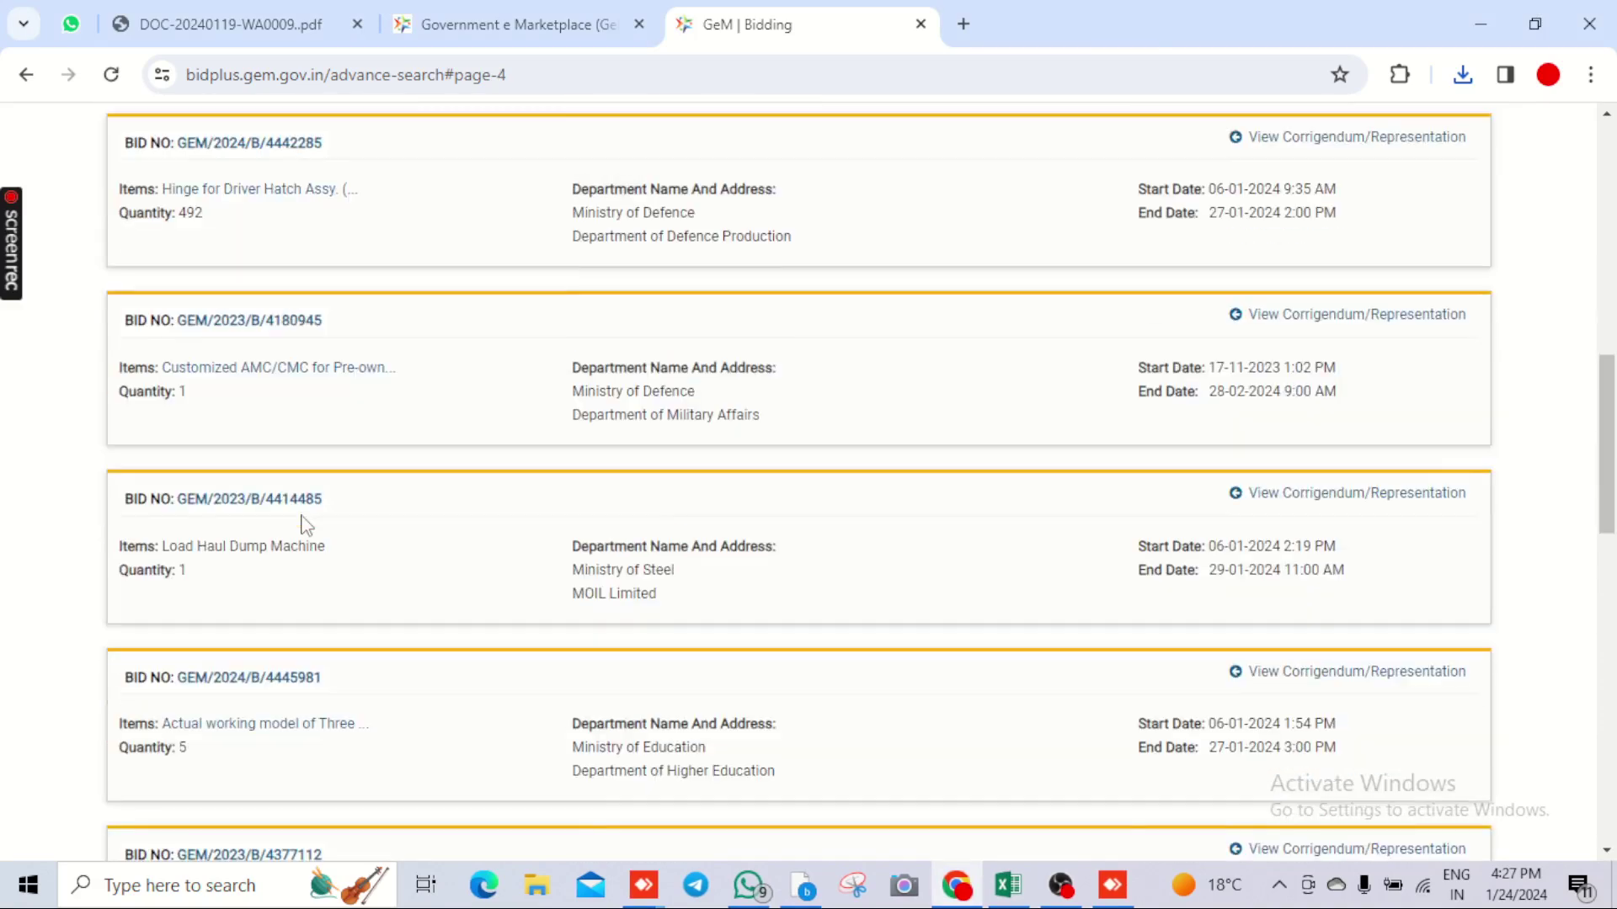
{"action": "scroll", "coordinate": [304, 524], "scroll_direction": "down", "scroll_amount": 6}
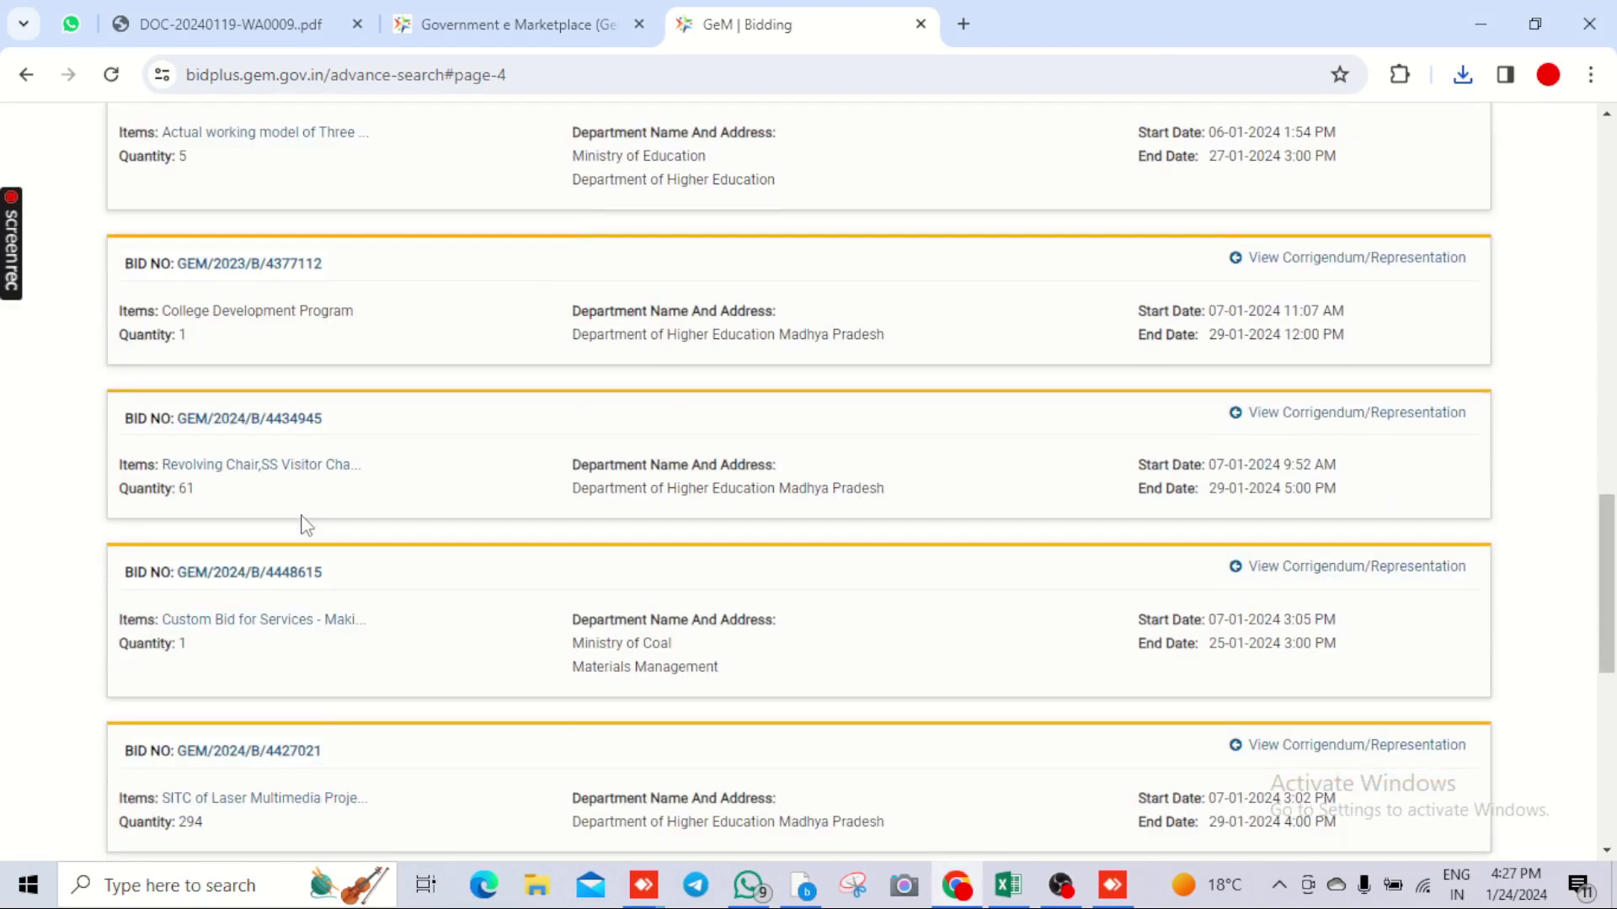
{"action": "scroll", "coordinate": [305, 524], "scroll_direction": "down", "scroll_amount": 6}
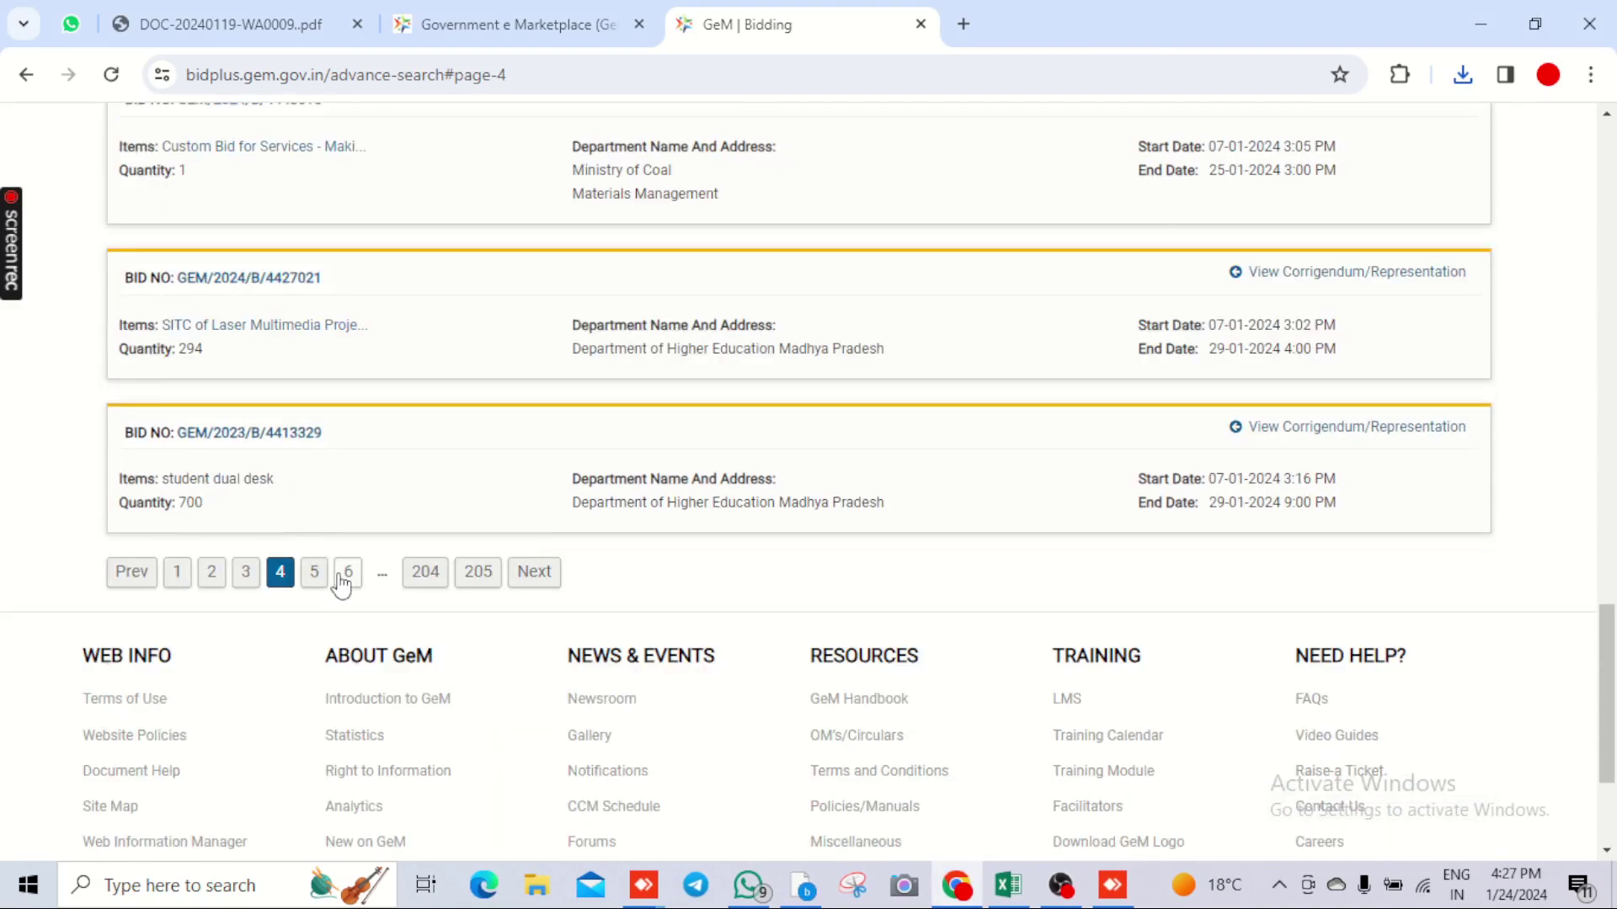
Move through pages 5 and 6 (records 51–60 of 2041) and scroll back to the top
{"action": "left_click", "coordinate": [317, 576]}
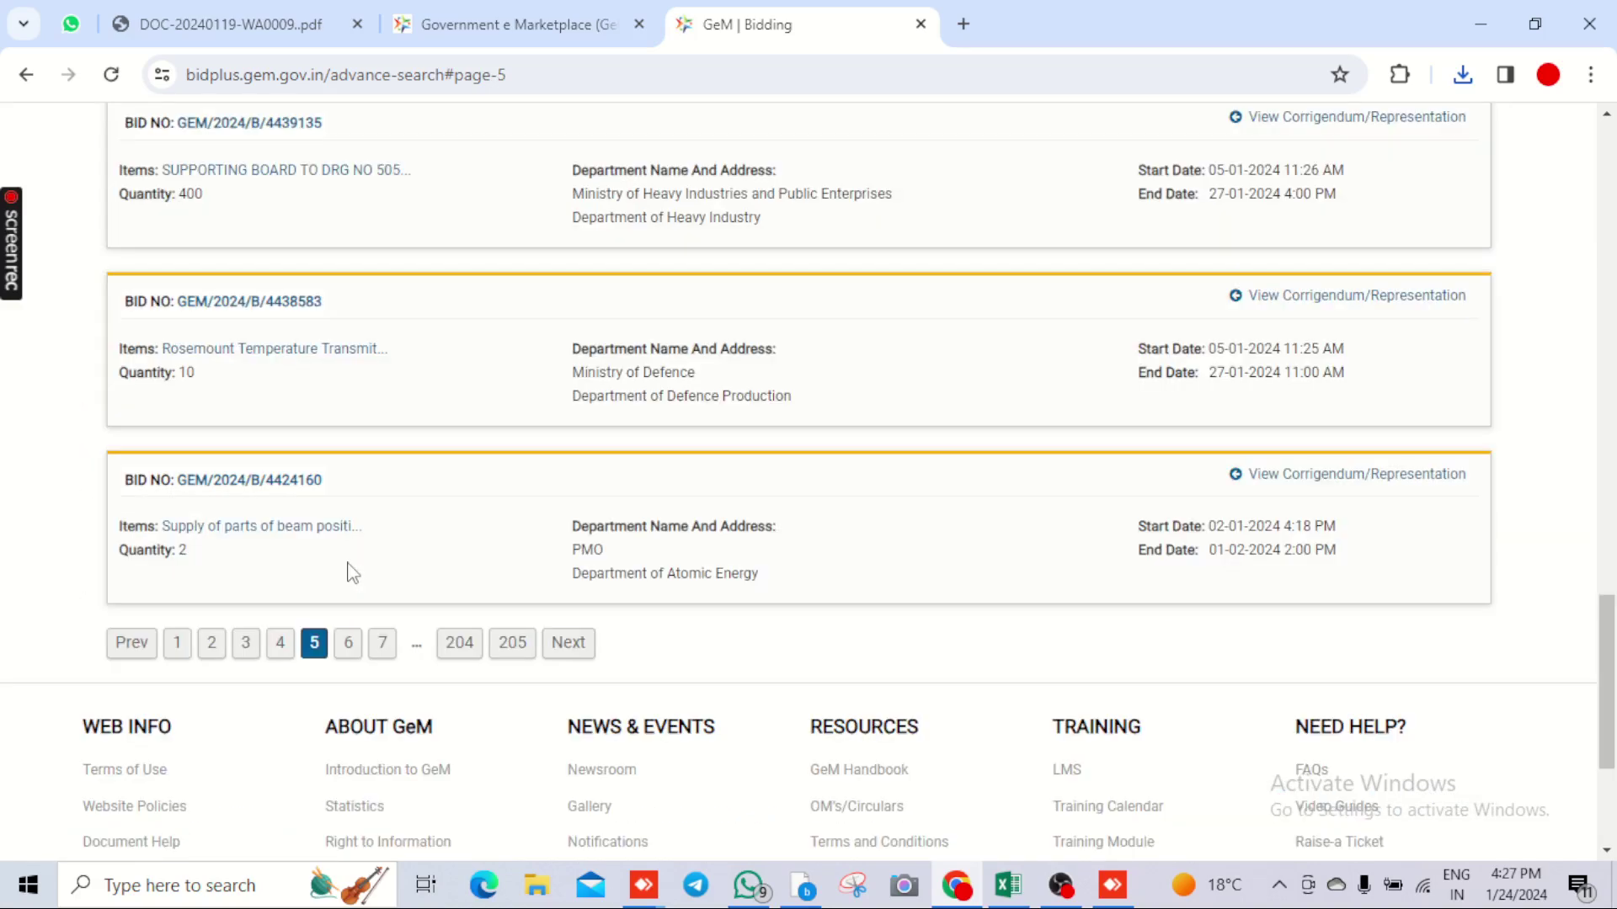
{"action": "scroll", "coordinate": [352, 572], "scroll_direction": "up", "scroll_amount": 6}
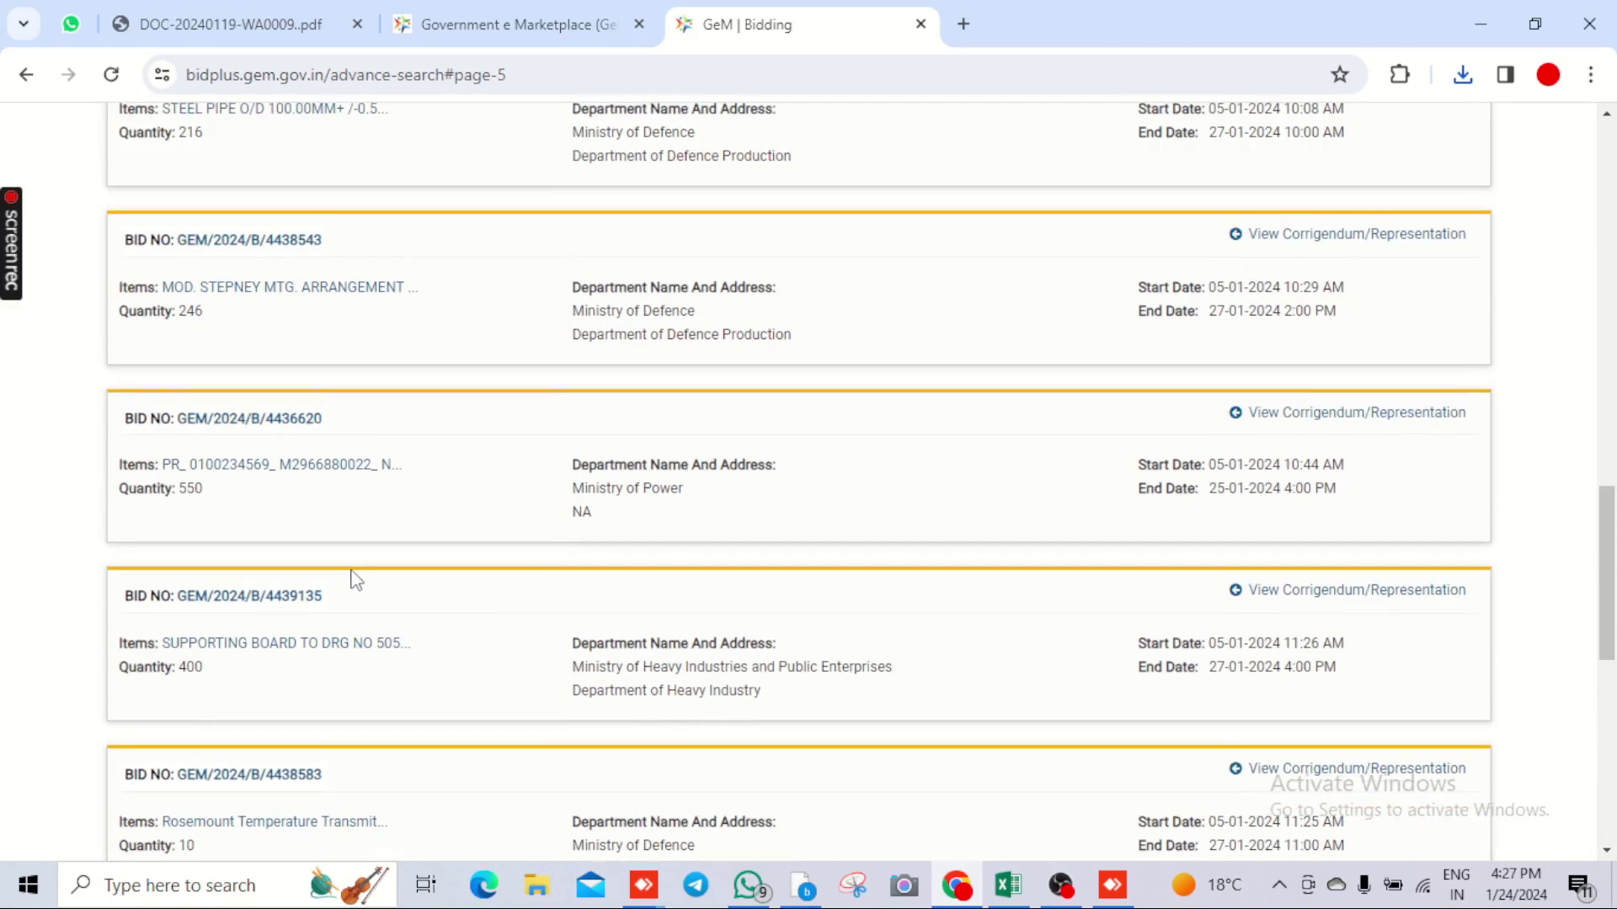
{"action": "scroll", "coordinate": [353, 579], "scroll_direction": "up", "scroll_amount": 8}
{"action": "scroll", "coordinate": [354, 580], "scroll_direction": "up", "scroll_amount": 2}
{"action": "scroll", "coordinate": [352, 579], "scroll_direction": "down", "scroll_amount": 8}
{"action": "scroll", "coordinate": [341, 555], "scroll_direction": "down", "scroll_amount": 3}
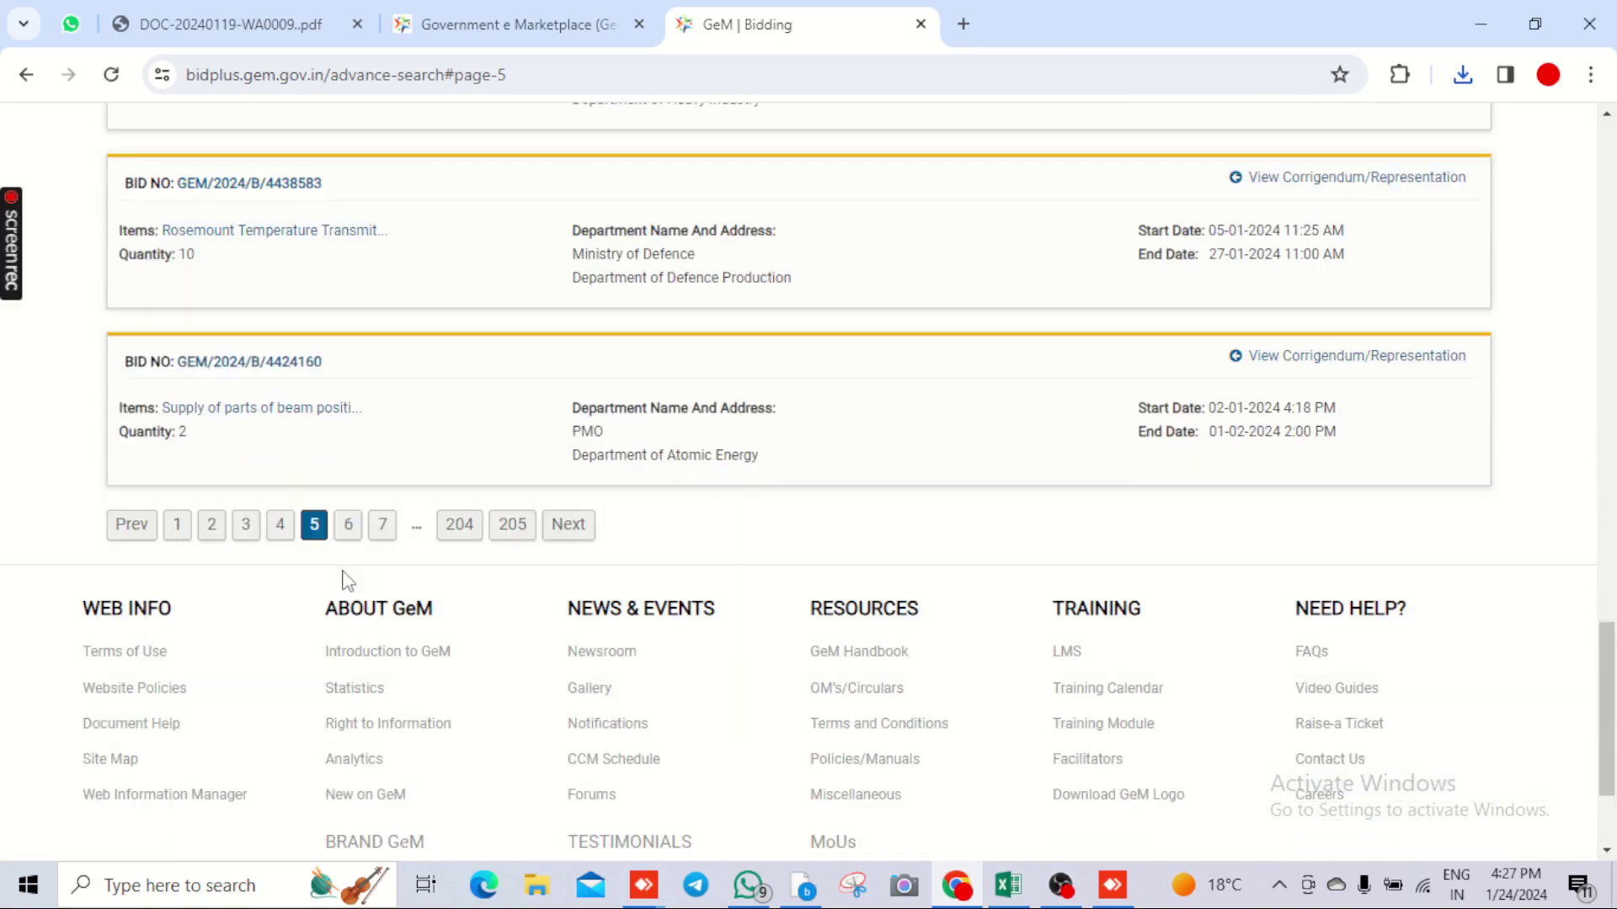
{"action": "left_click", "coordinate": [352, 524]}
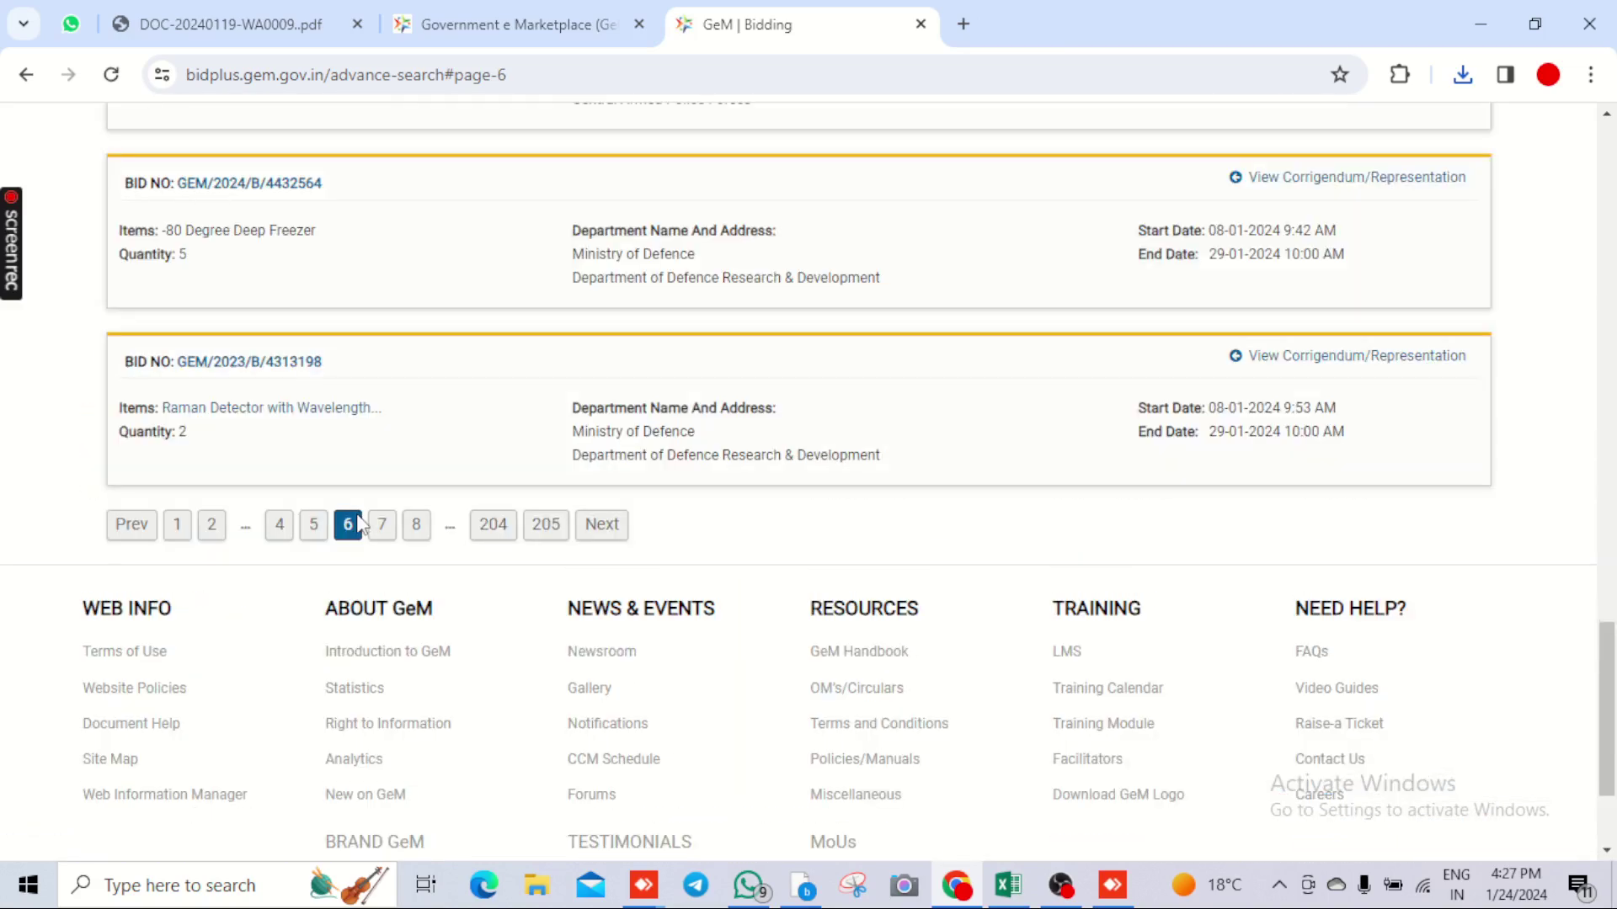
{"action": "scroll", "coordinate": [376, 539], "scroll_direction": "up", "scroll_amount": 3}
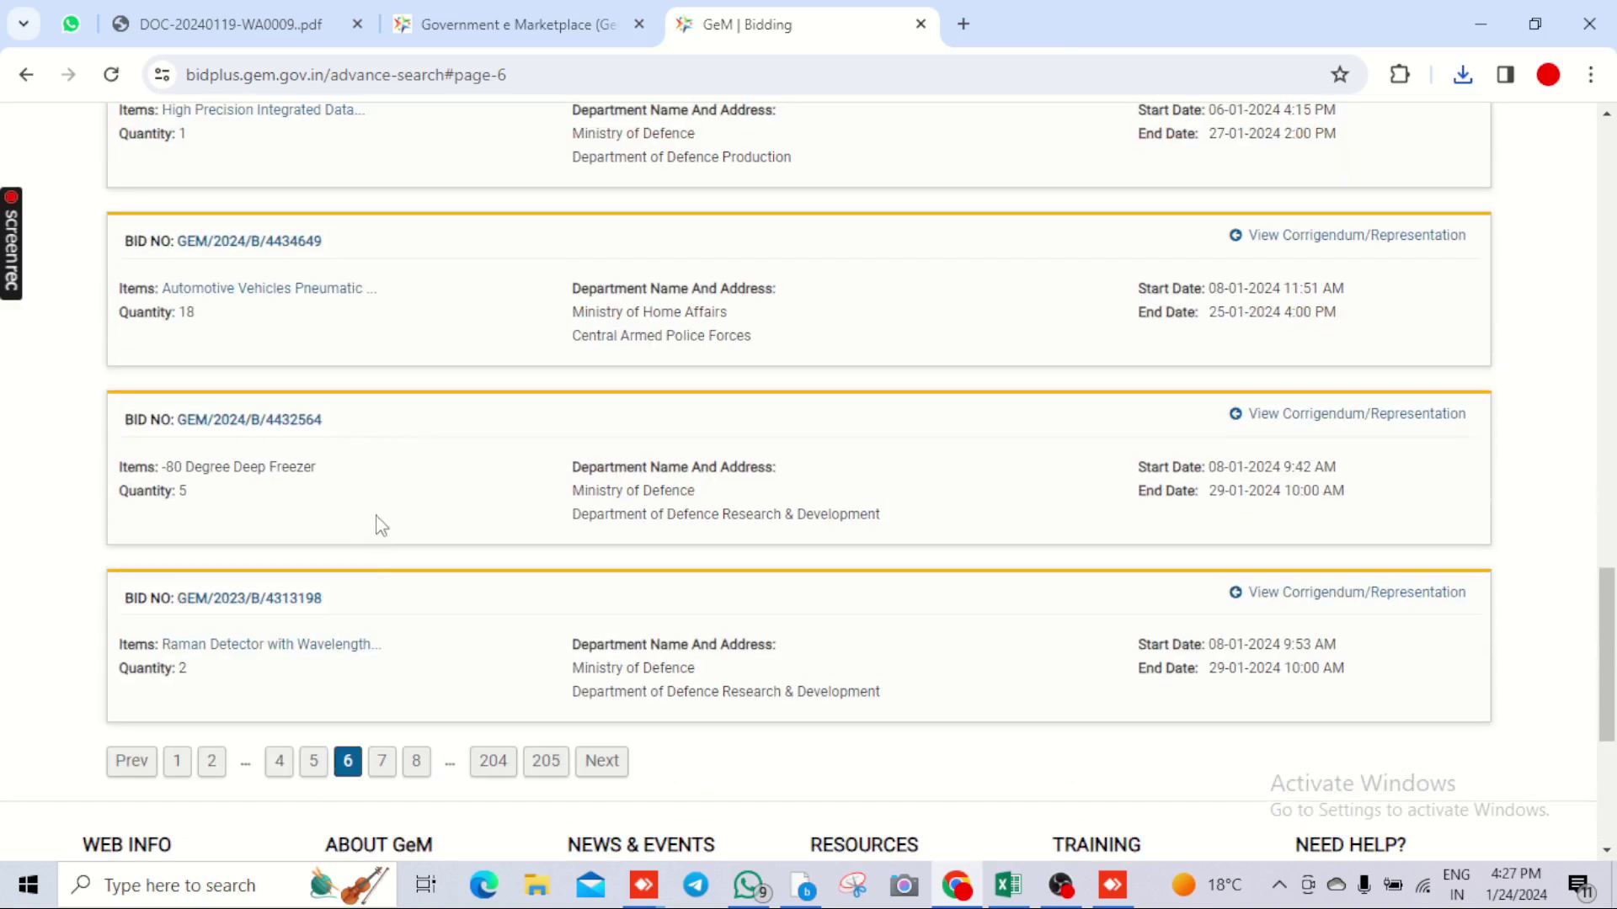
{"action": "scroll", "coordinate": [376, 532], "scroll_direction": "up", "scroll_amount": 7}
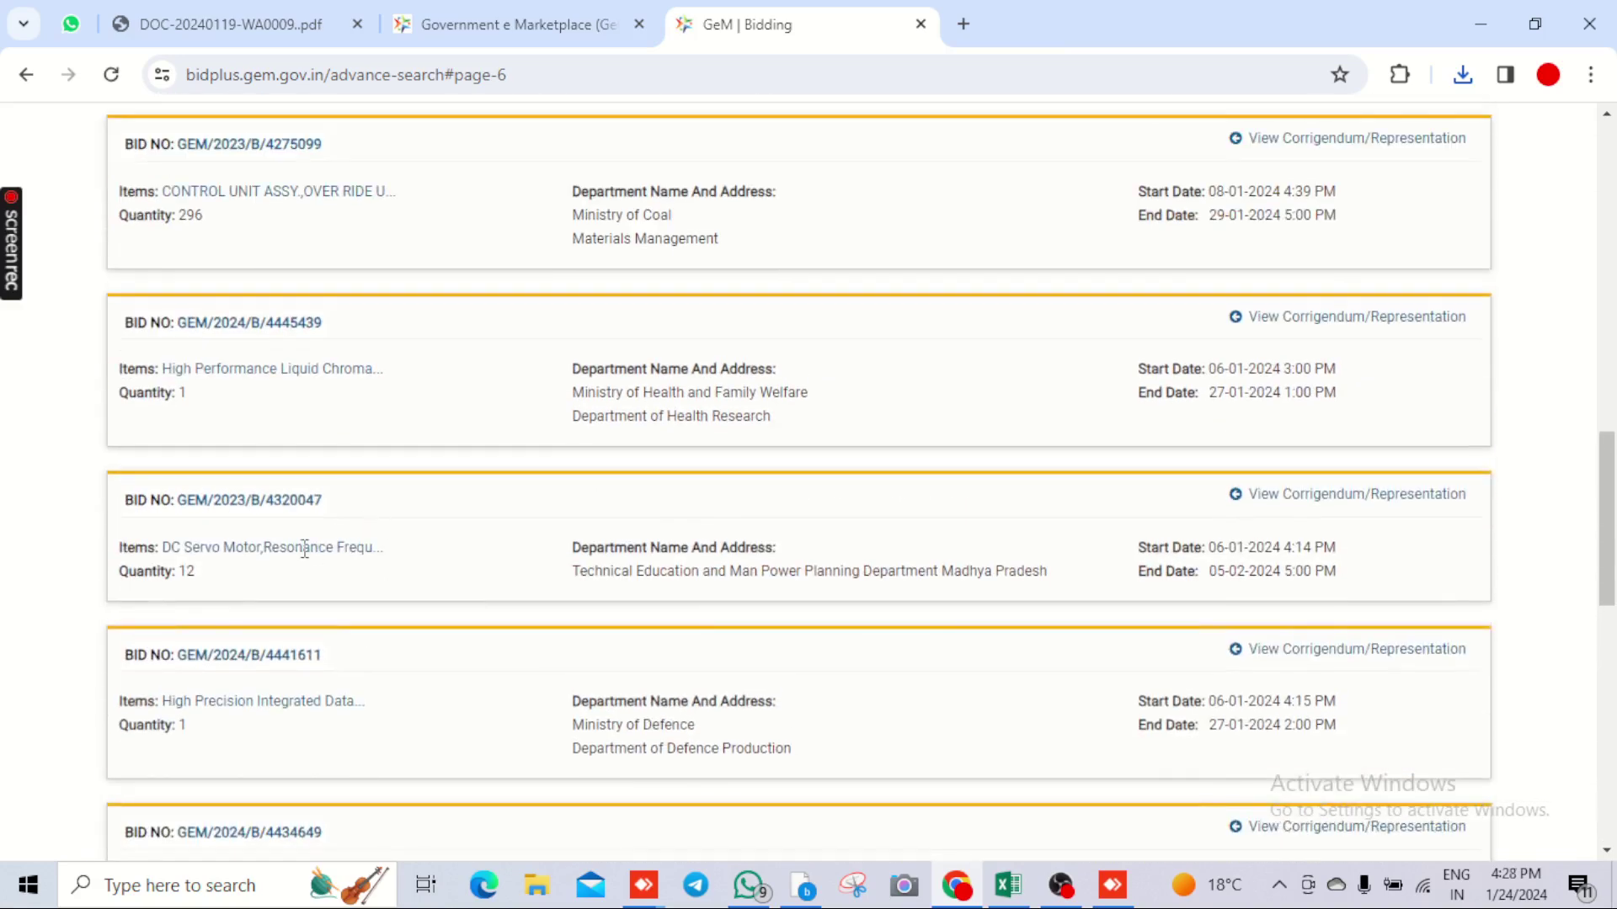
{"action": "scroll", "coordinate": [305, 548], "scroll_direction": "up", "scroll_amount": 4}
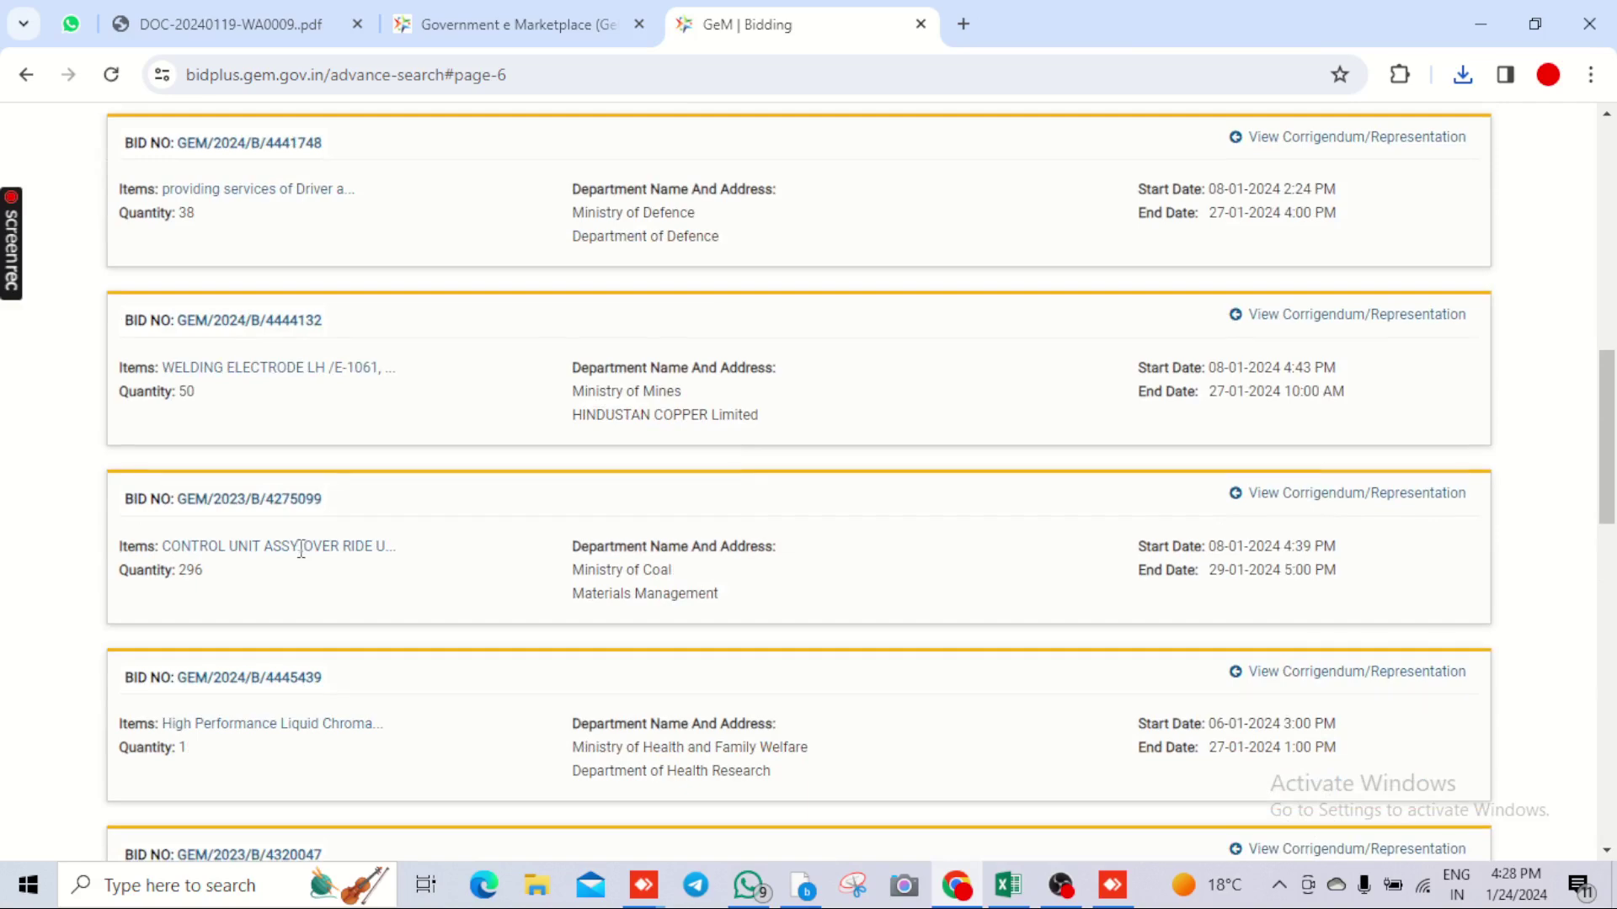
{"action": "scroll", "coordinate": [301, 558], "scroll_direction": "up", "scroll_amount": 3}
{"action": "scroll", "coordinate": [302, 558], "scroll_direction": "up", "scroll_amount": 9}
{"action": "scroll", "coordinate": [361, 520], "scroll_direction": "down", "scroll_amount": 2}
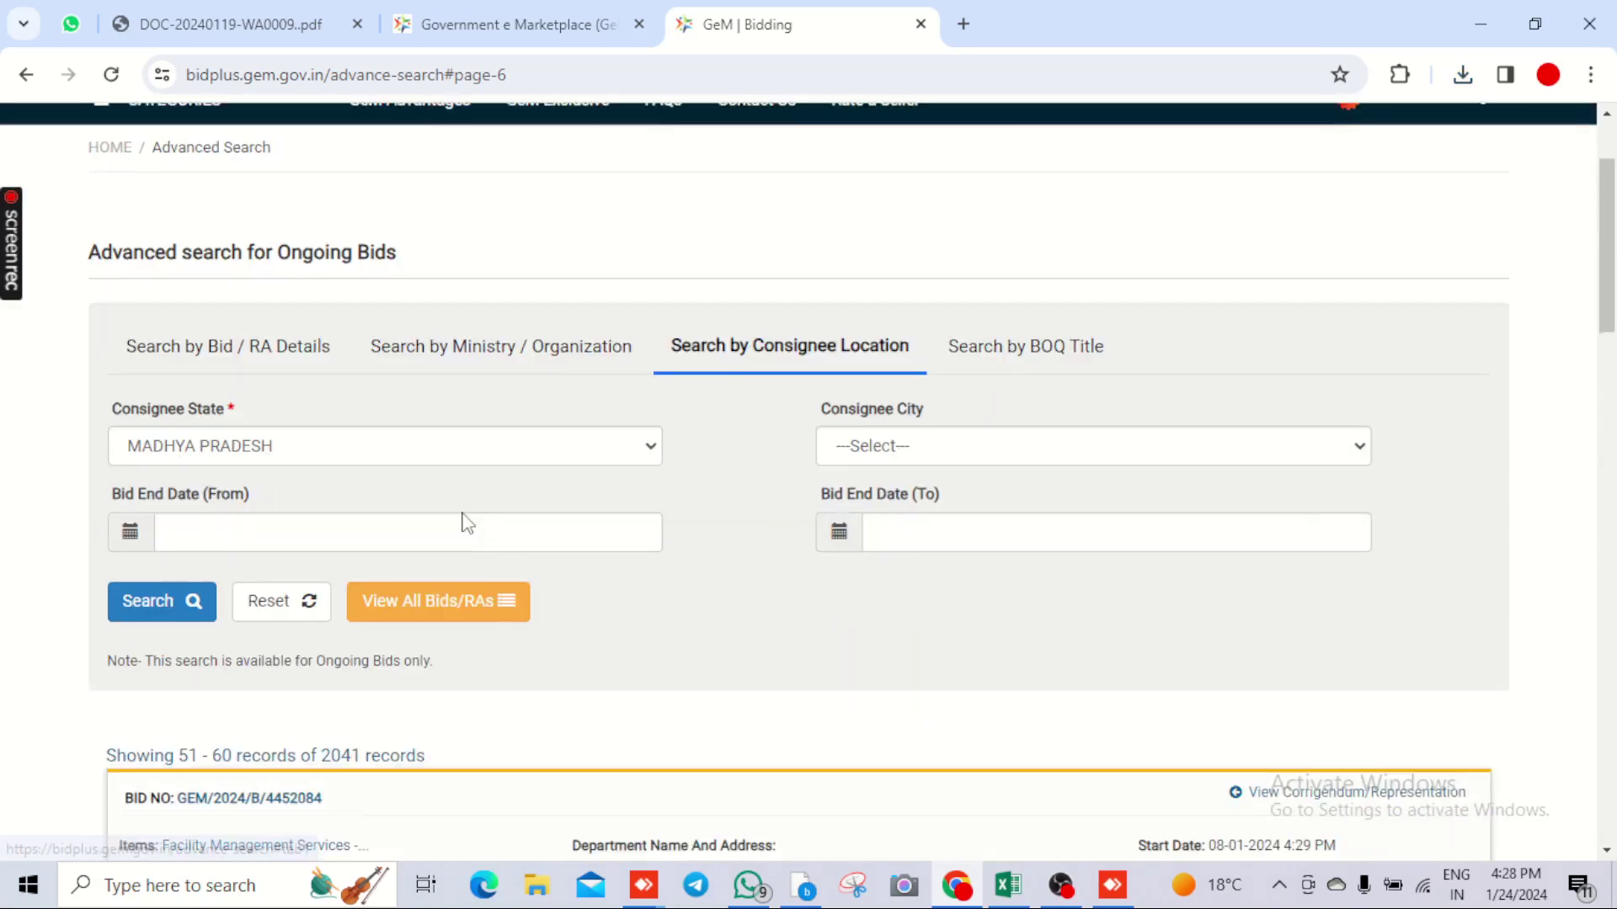
{"action": "scroll", "coordinate": [419, 295], "scroll_direction": "up", "scroll_amount": 2}
Return to the GeM home page and open the list of ongoing bids
{"action": "key", "text": "ctrl+shift+Tab"}
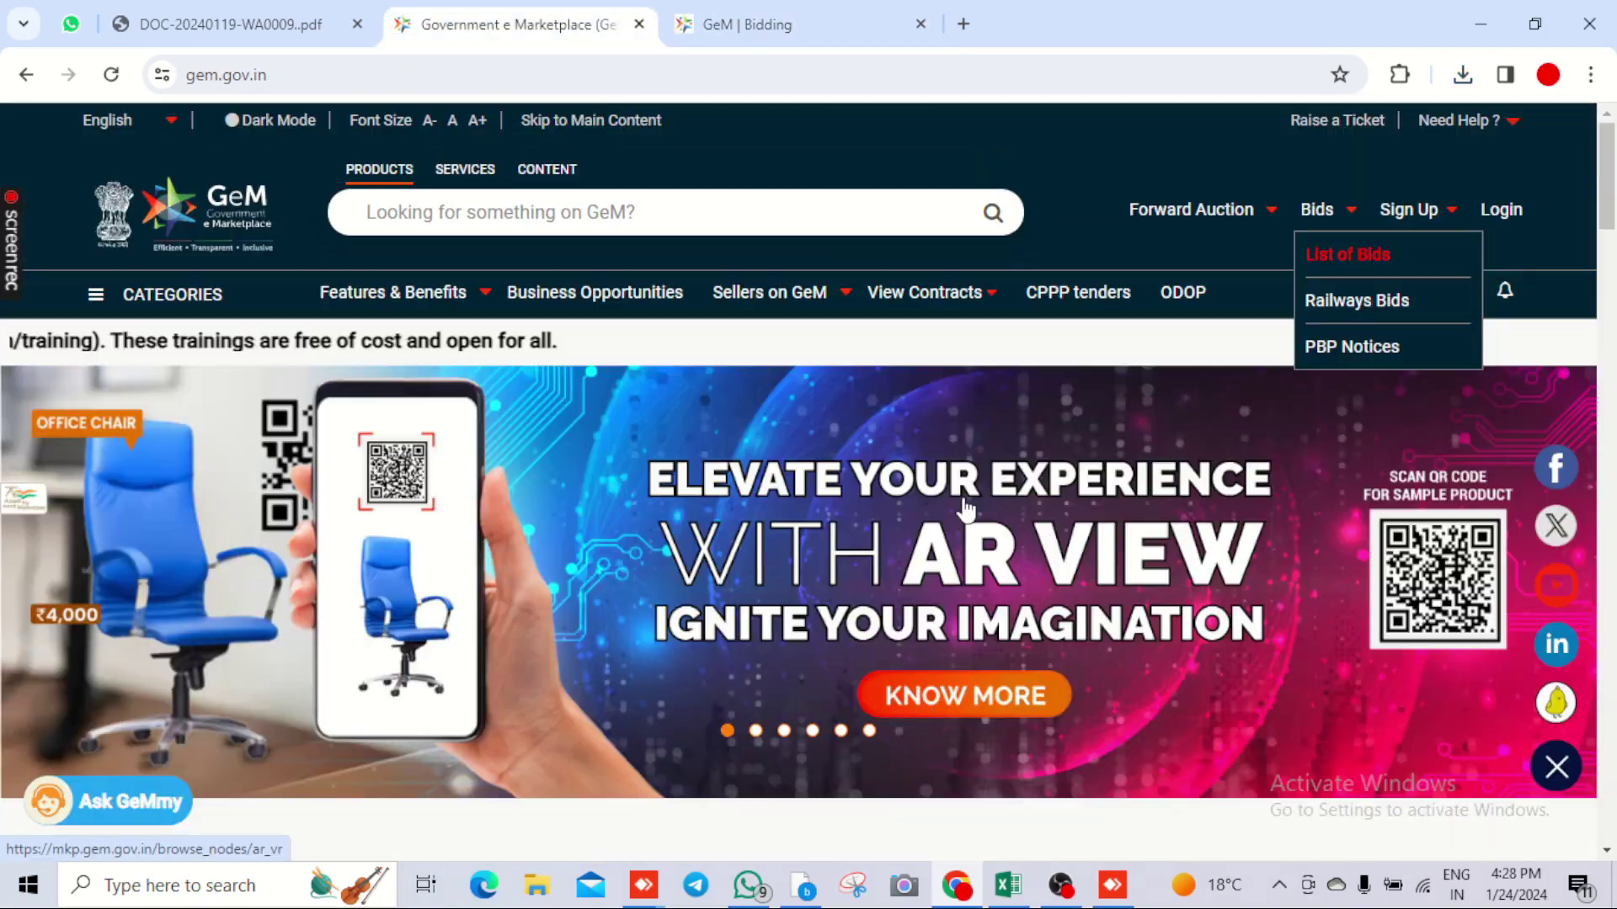
{"action": "left_click", "coordinate": [1373, 257]}
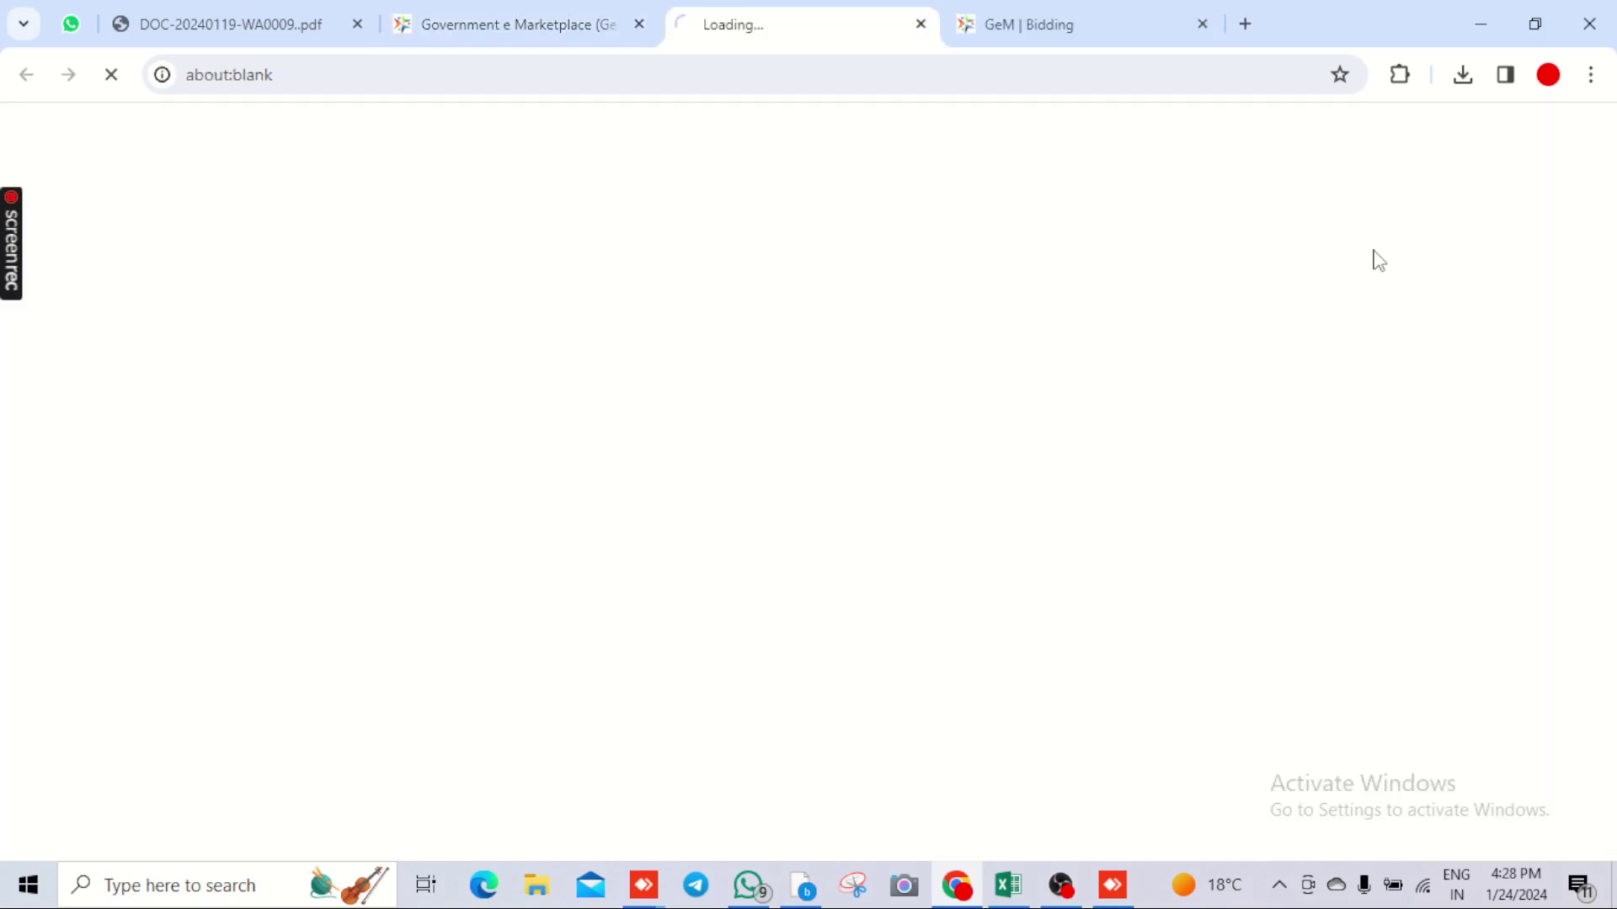
{"action": "left_click", "coordinate": [1061, 883]}
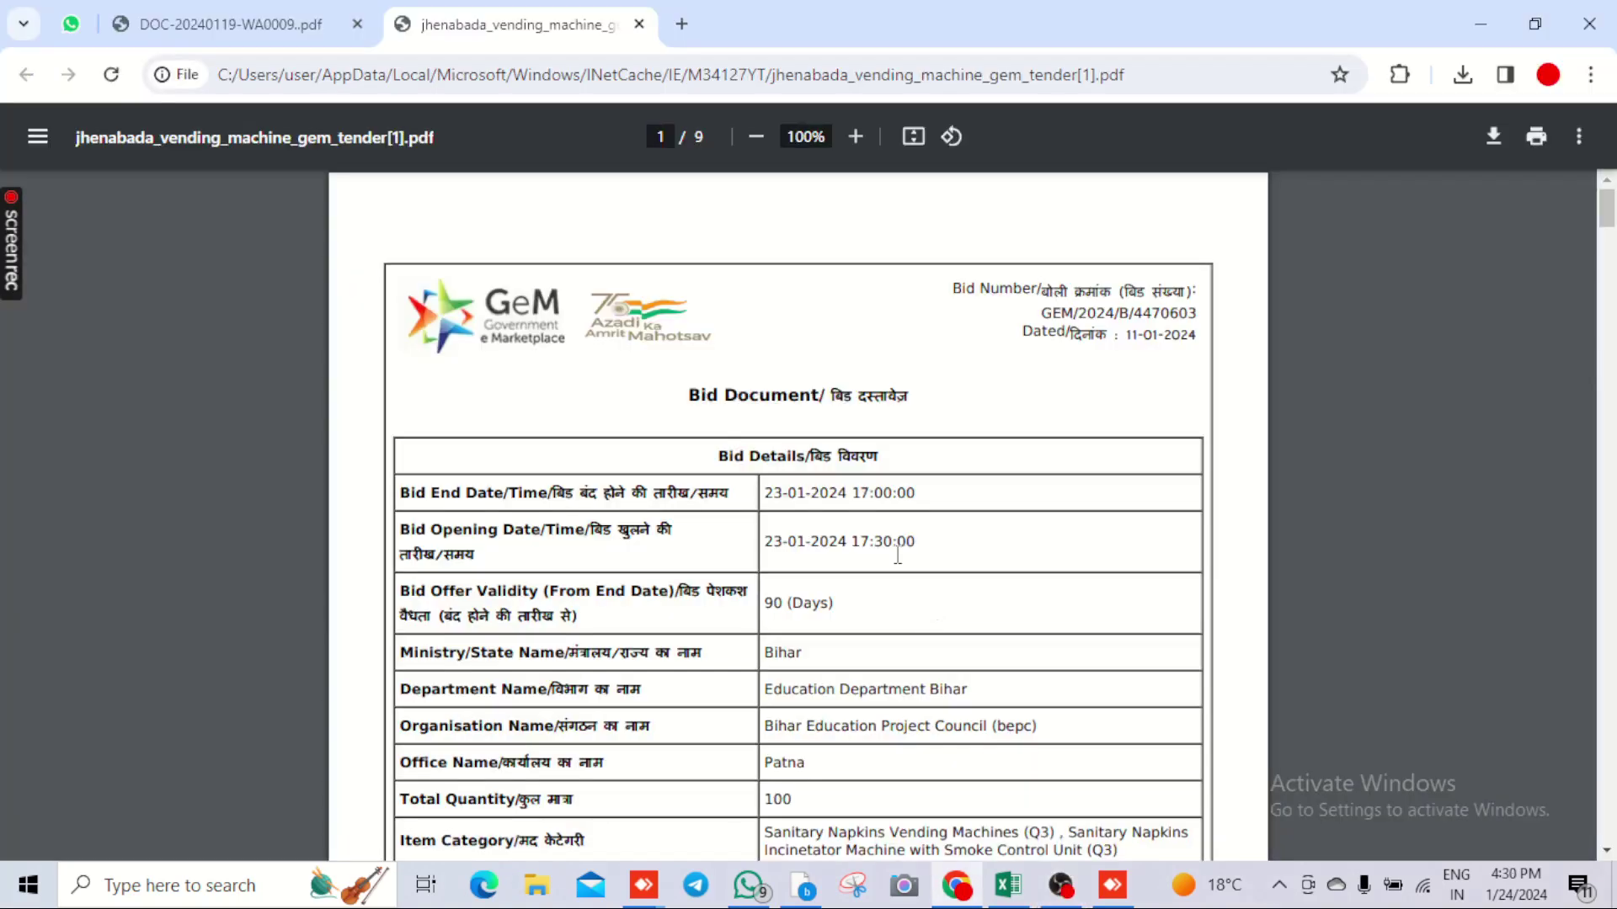
Review the vending machine tender PDF's item category and specification tables
{"action": "scroll", "coordinate": [898, 566], "scroll_direction": "down", "scroll_amount": 2}
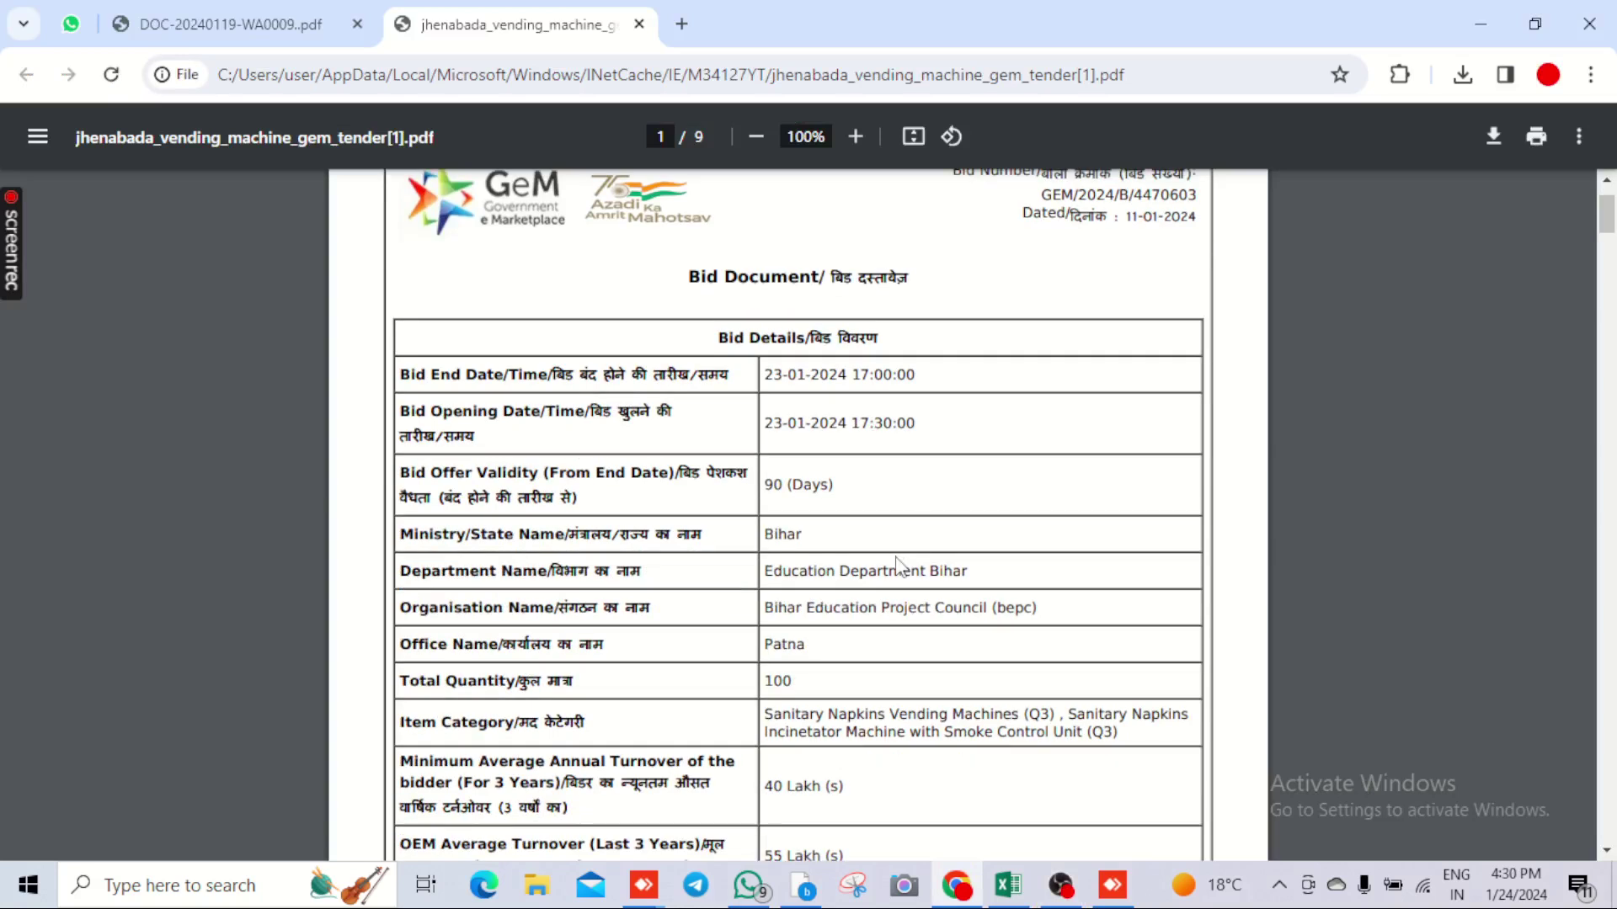
{"action": "scroll", "coordinate": [898, 566], "scroll_direction": "down", "scroll_amount": 1}
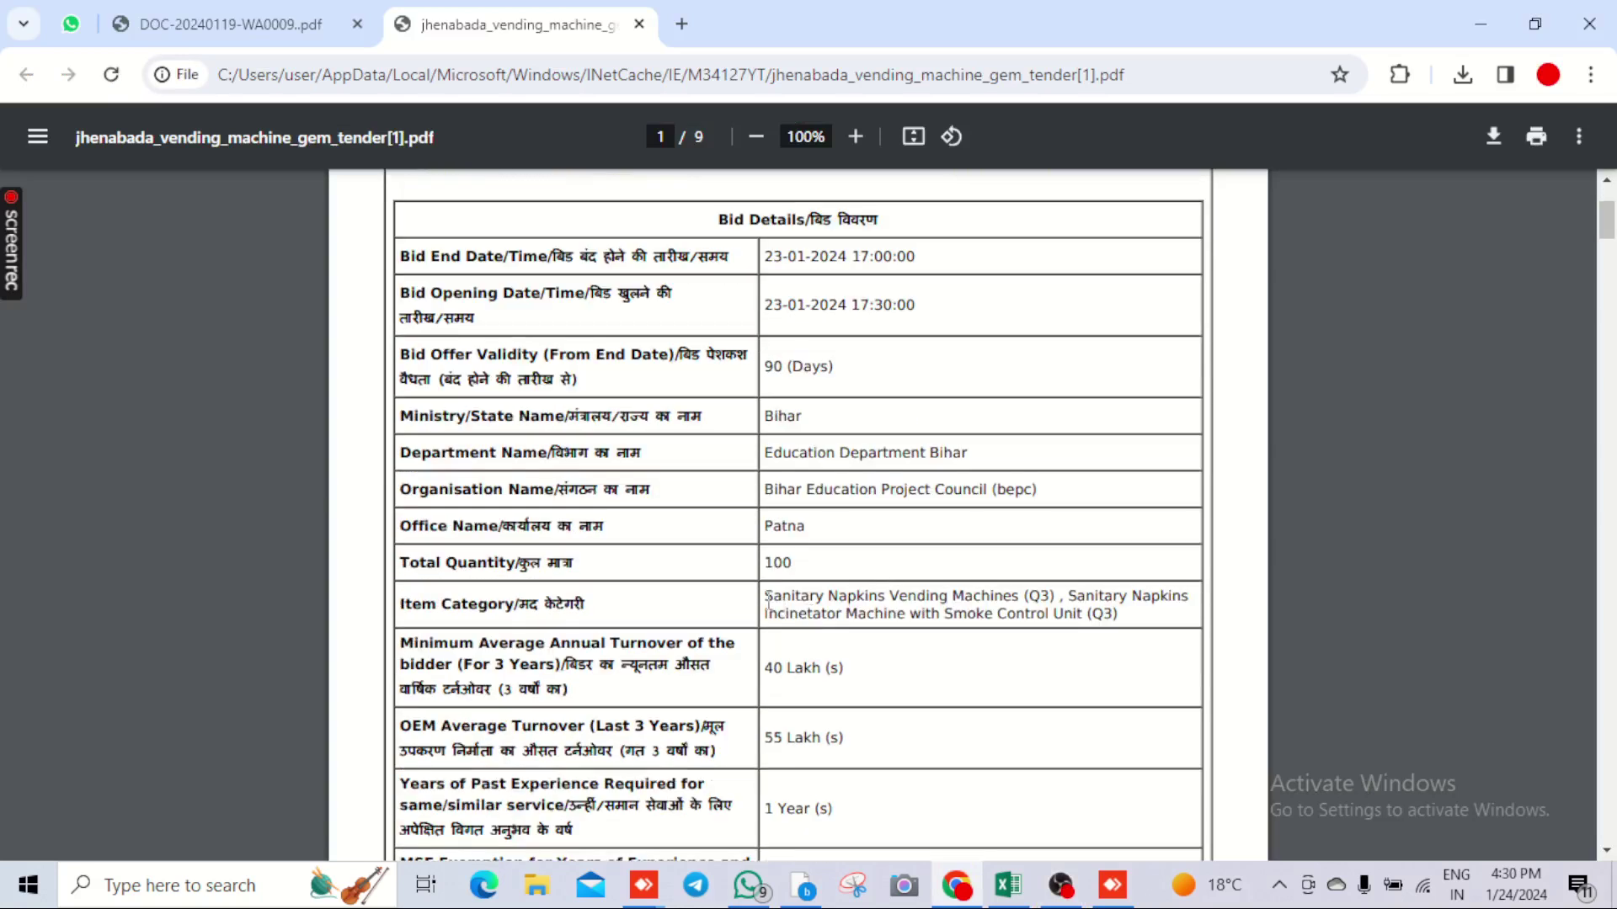
{"action": "left_click_drag", "start_coordinate": [767, 599], "coordinate": [1053, 633]}
{"action": "left_click", "coordinate": [893, 613]}
{"action": "scroll", "coordinate": [871, 603], "scroll_direction": "down", "scroll_amount": 7}
{"action": "scroll", "coordinate": [871, 603], "scroll_direction": "down", "scroll_amount": 15}
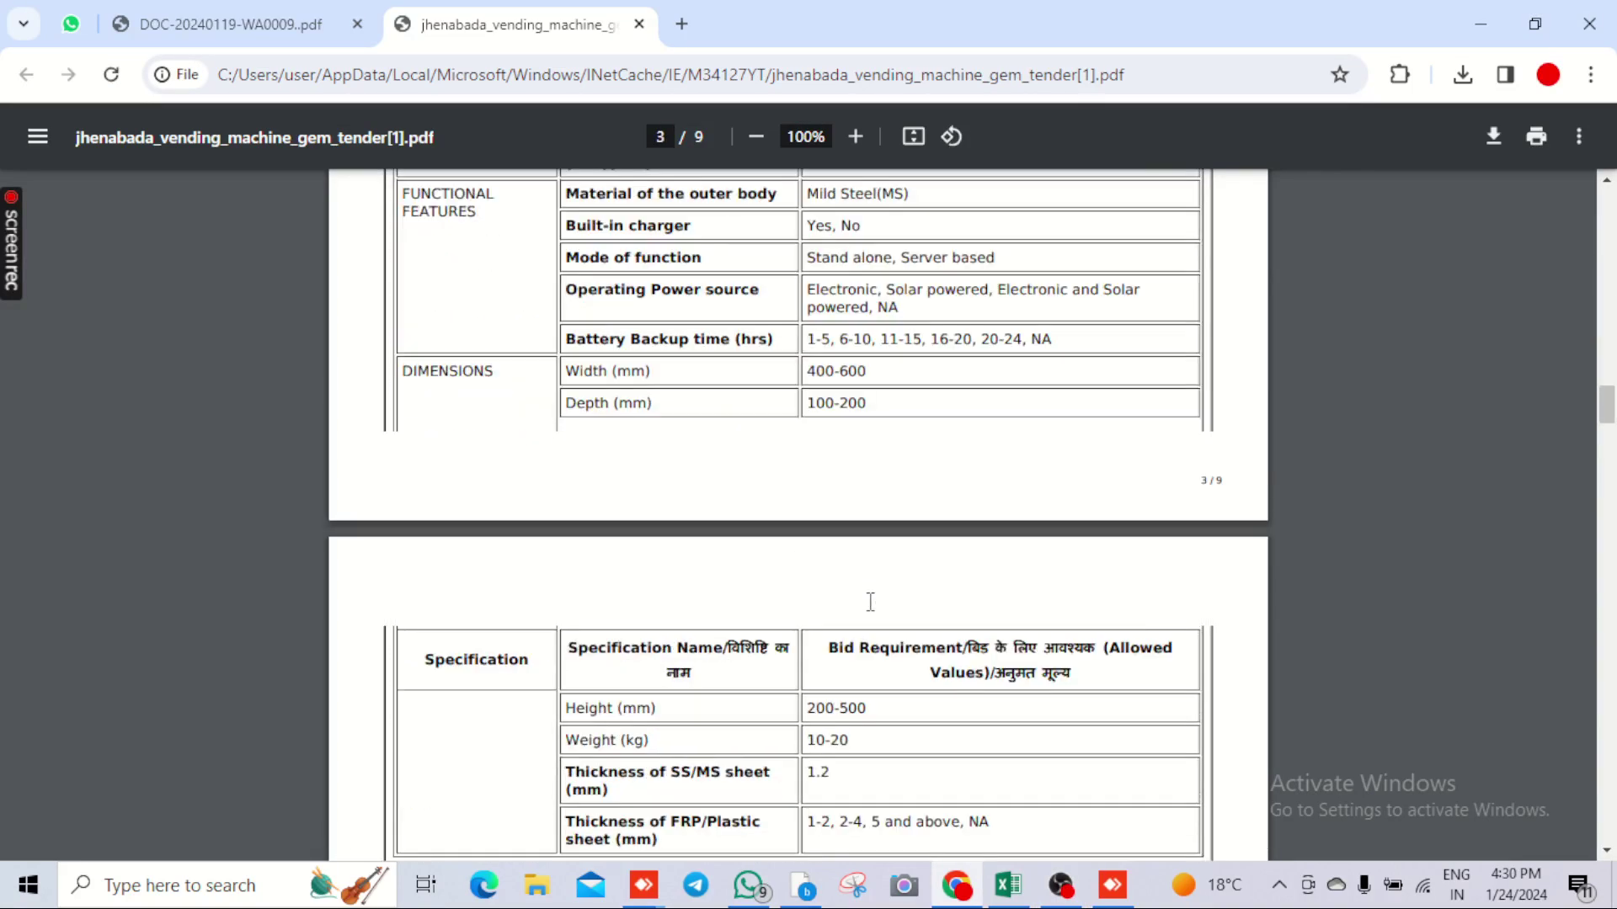
{"action": "scroll", "coordinate": [871, 603], "scroll_direction": "down", "scroll_amount": 18}
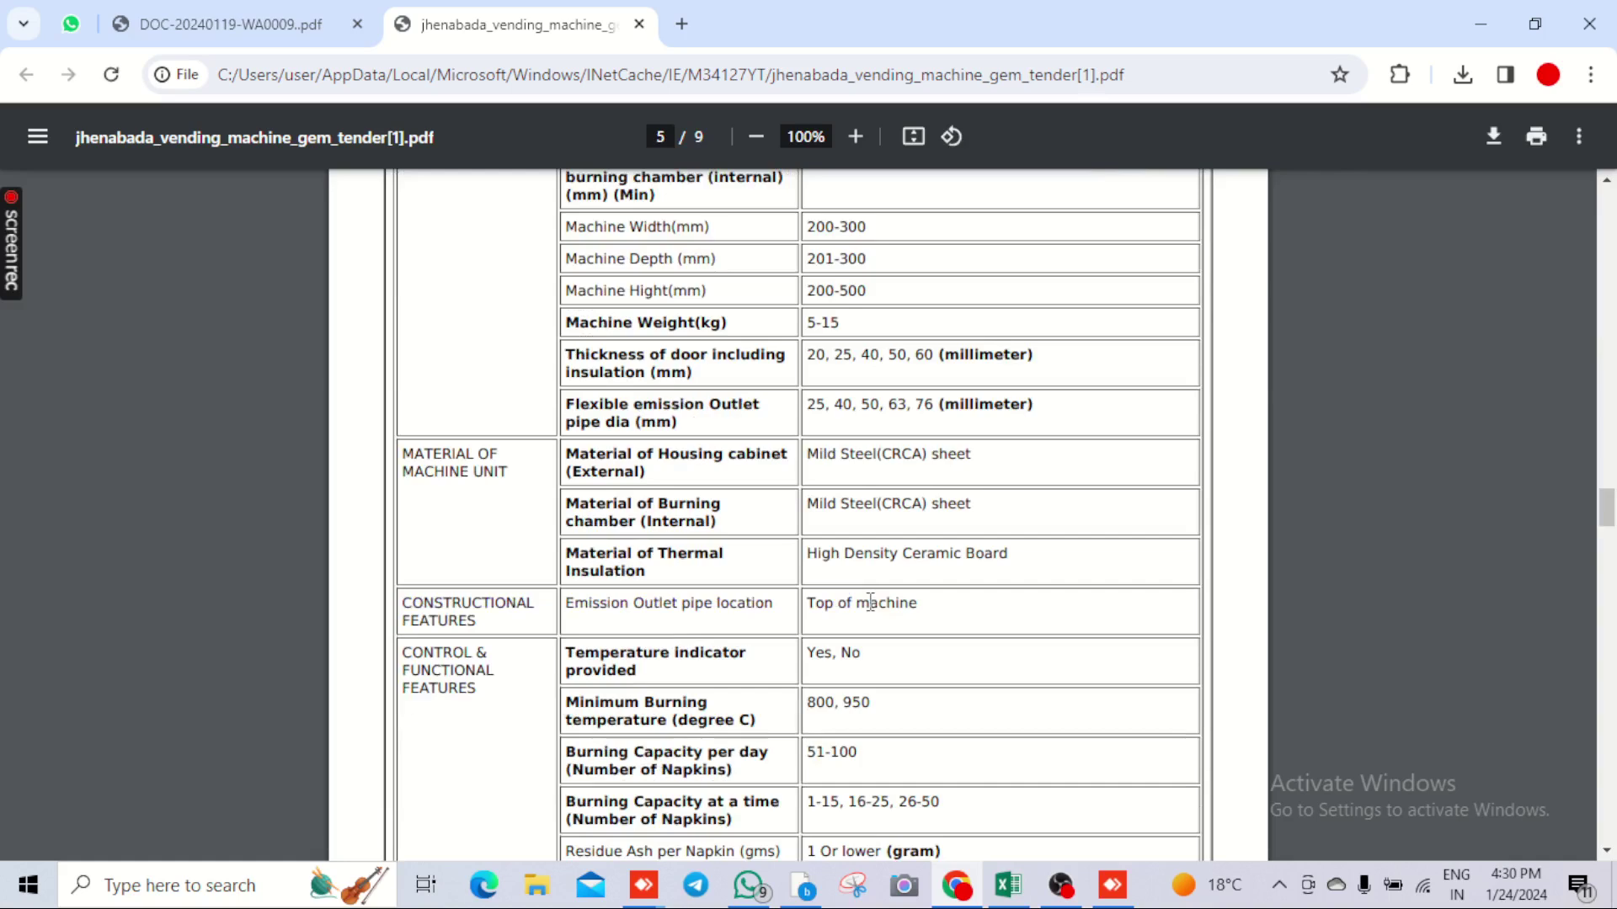
{"action": "scroll", "coordinate": [871, 603], "scroll_direction": "down", "scroll_amount": 10}
{"action": "scroll", "coordinate": [871, 603], "scroll_direction": "down", "scroll_amount": 7}
{"action": "scroll", "coordinate": [870, 603], "scroll_direction": "up", "scroll_amount": 15}
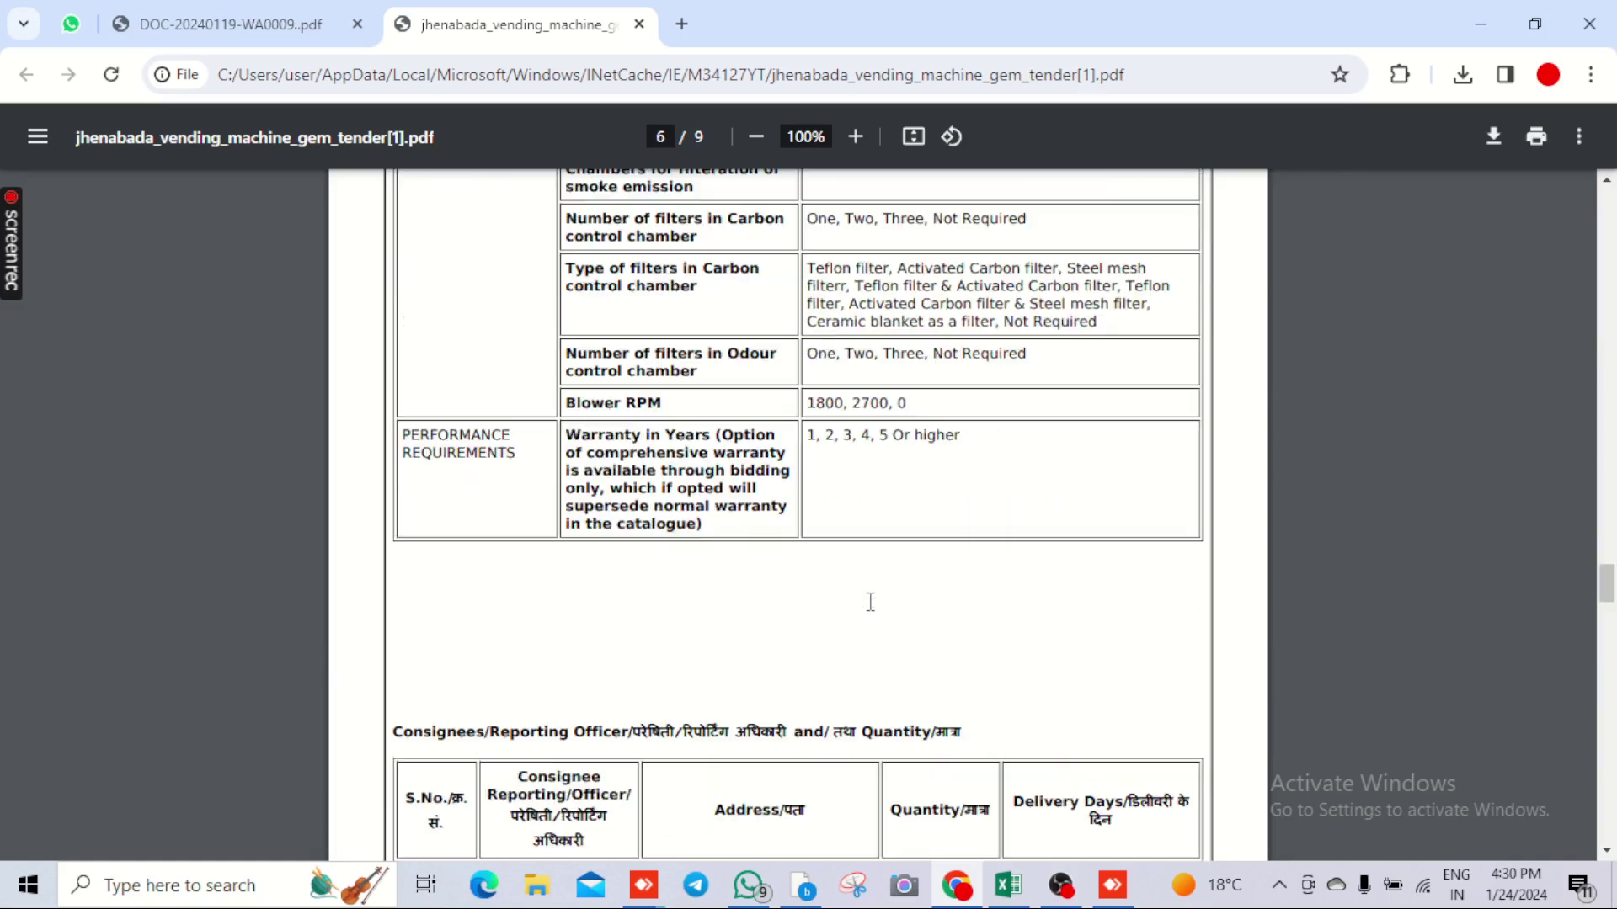
{"action": "scroll", "coordinate": [871, 603], "scroll_direction": "up", "scroll_amount": 8}
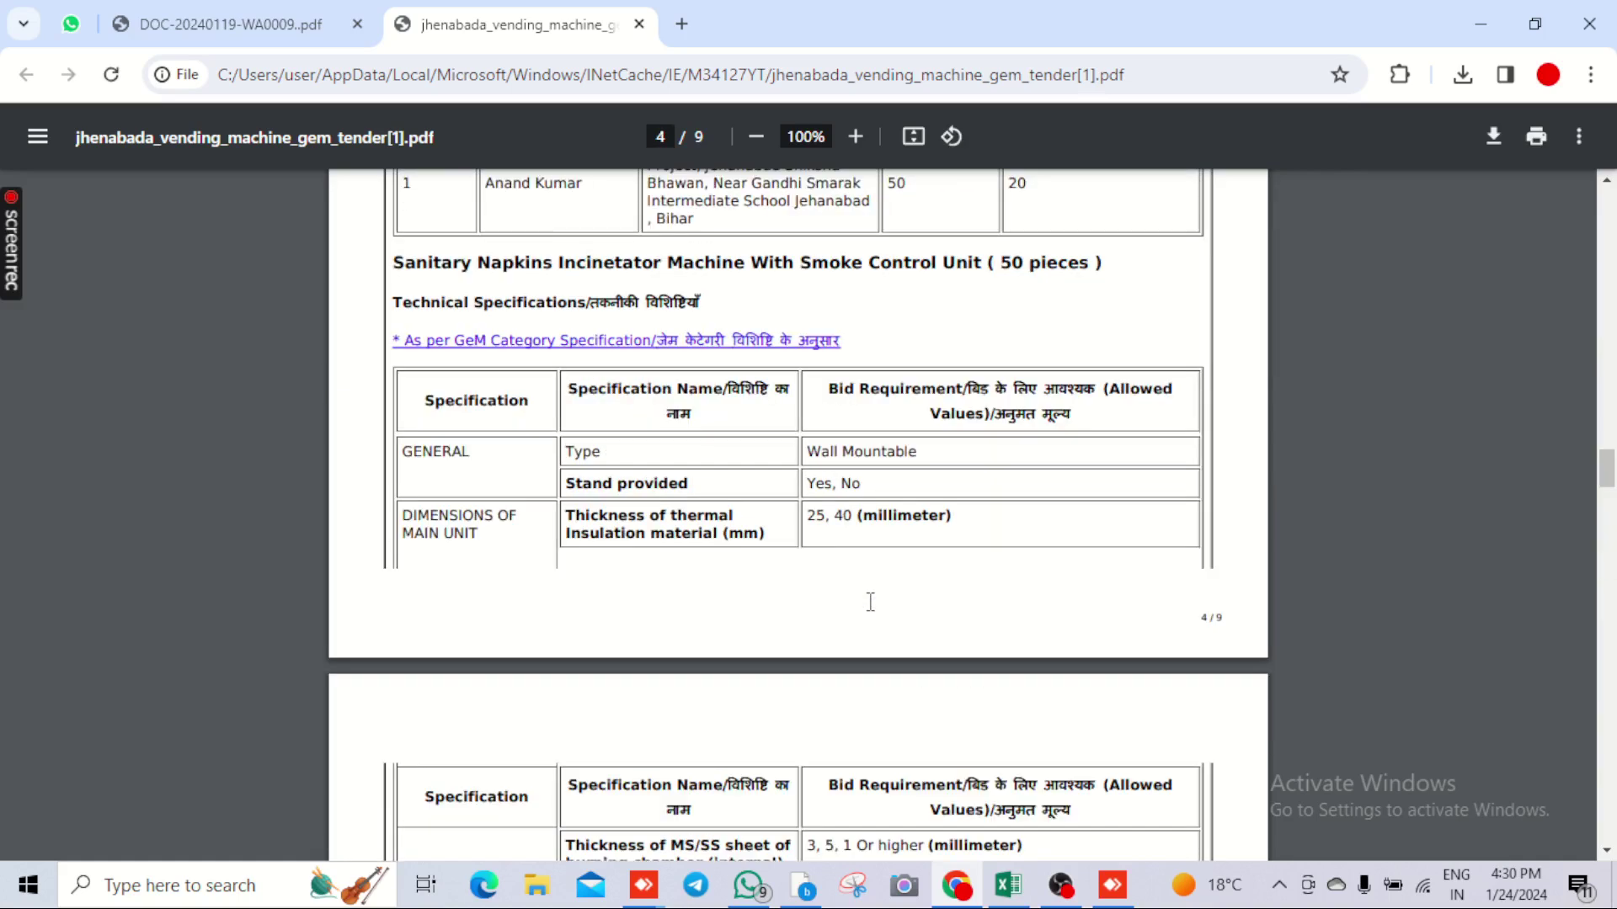
{"action": "scroll", "coordinate": [871, 603], "scroll_direction": "up", "scroll_amount": 20}
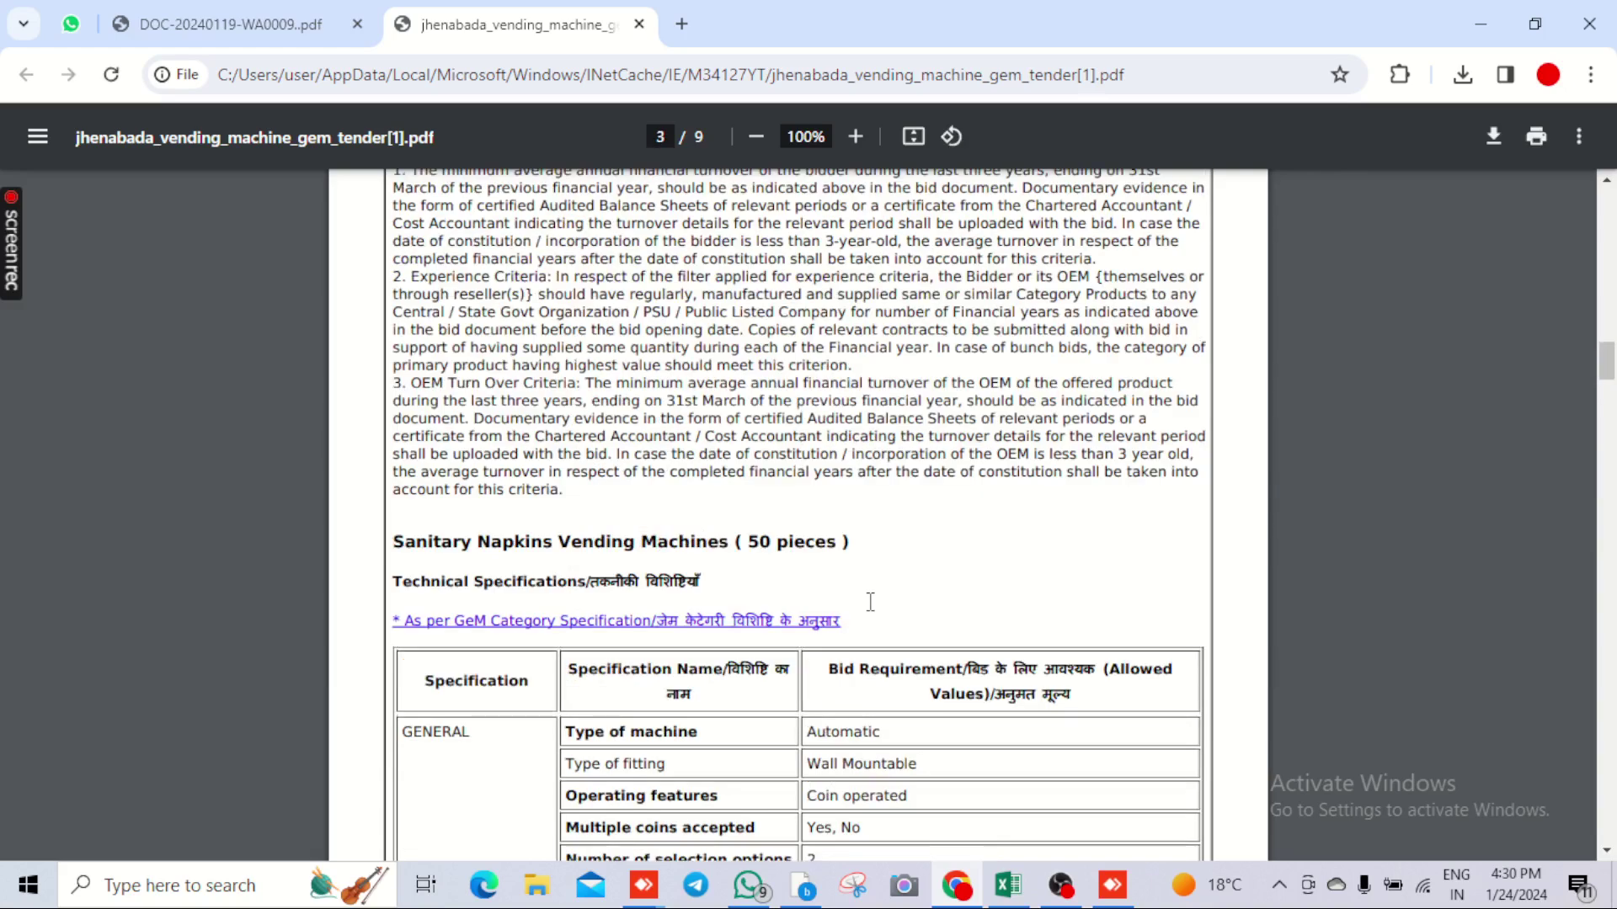
{"action": "scroll", "coordinate": [871, 603], "scroll_direction": "down", "scroll_amount": 5}
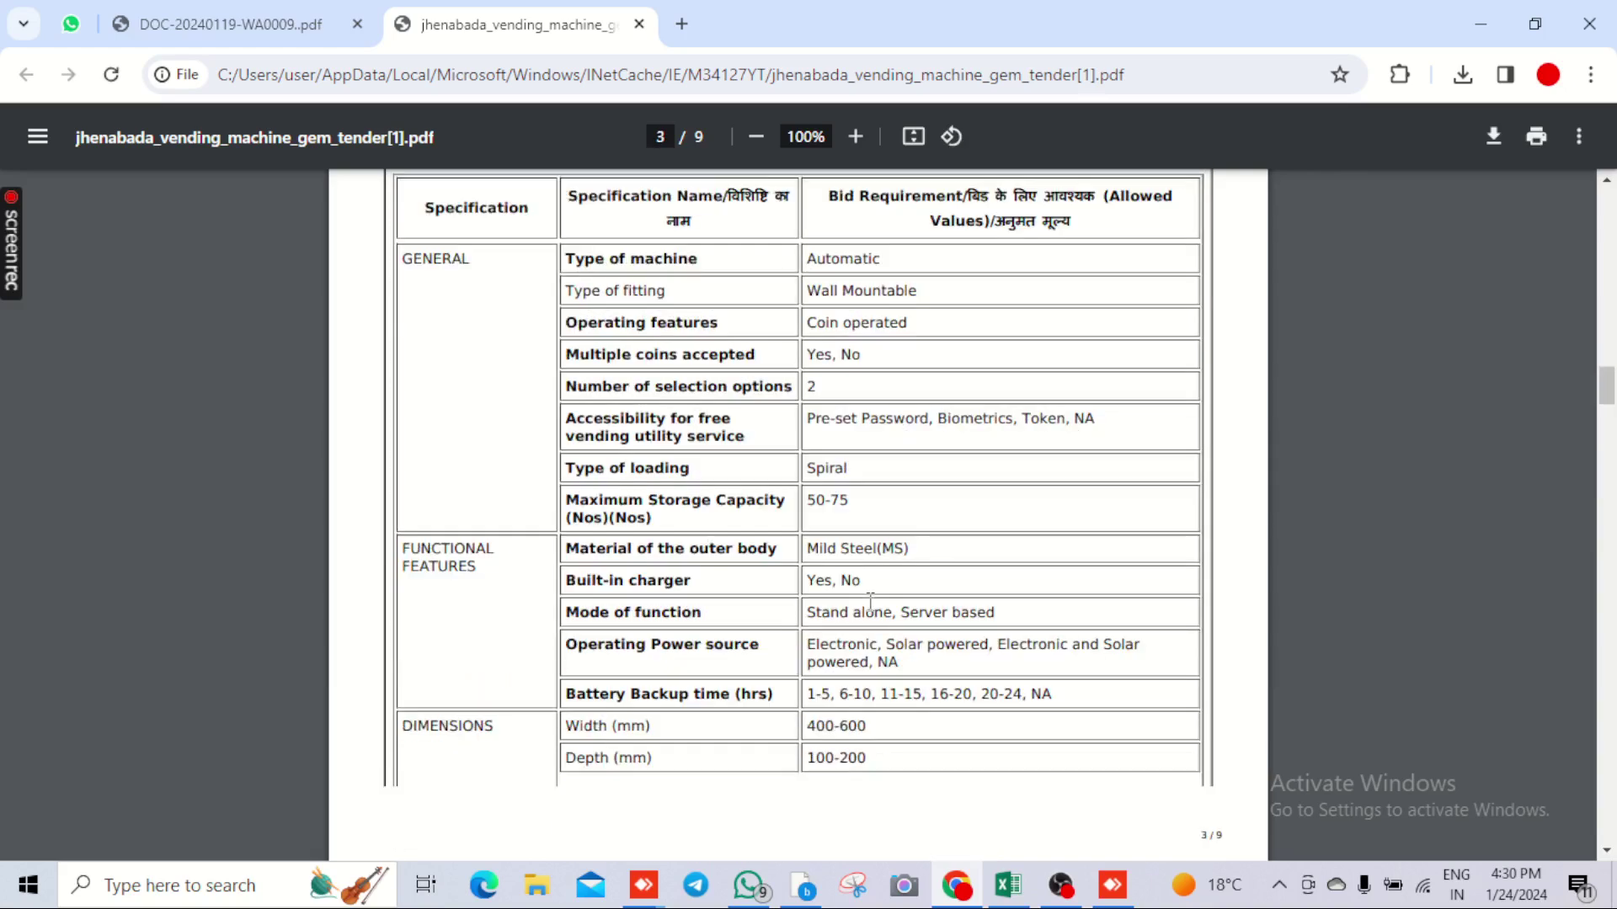
{"action": "scroll", "coordinate": [871, 602], "scroll_direction": "up", "scroll_amount": 3}
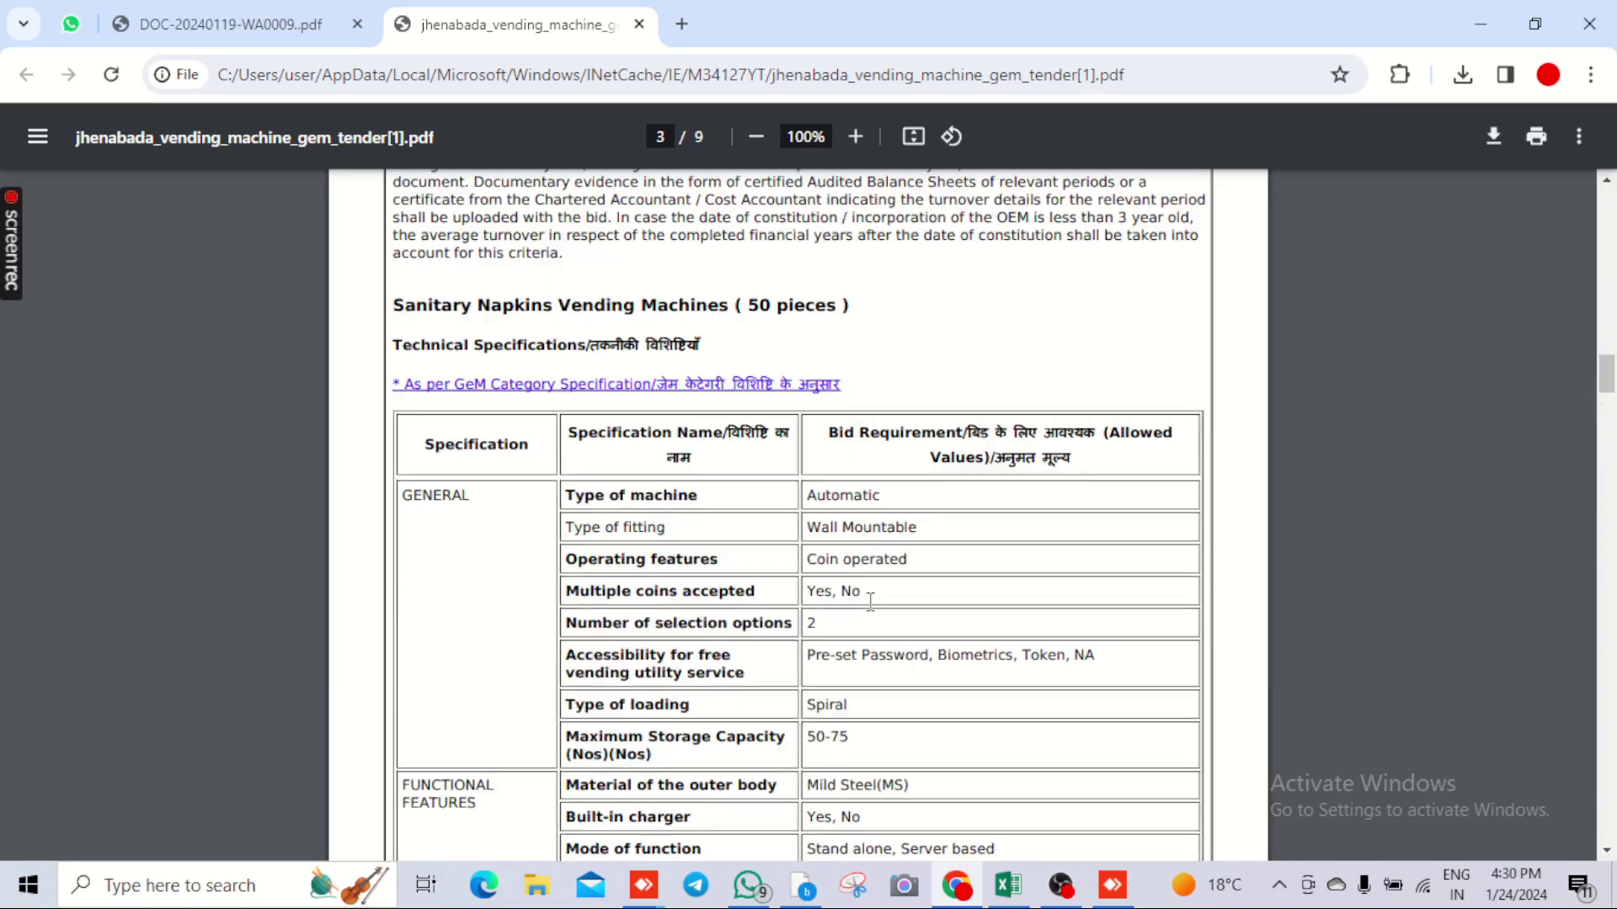
Open GeM's marketplace section, then select the Sanitary Napkins Vending Machines heading in the PDF
{"action": "left_click", "coordinate": [805, 884]}
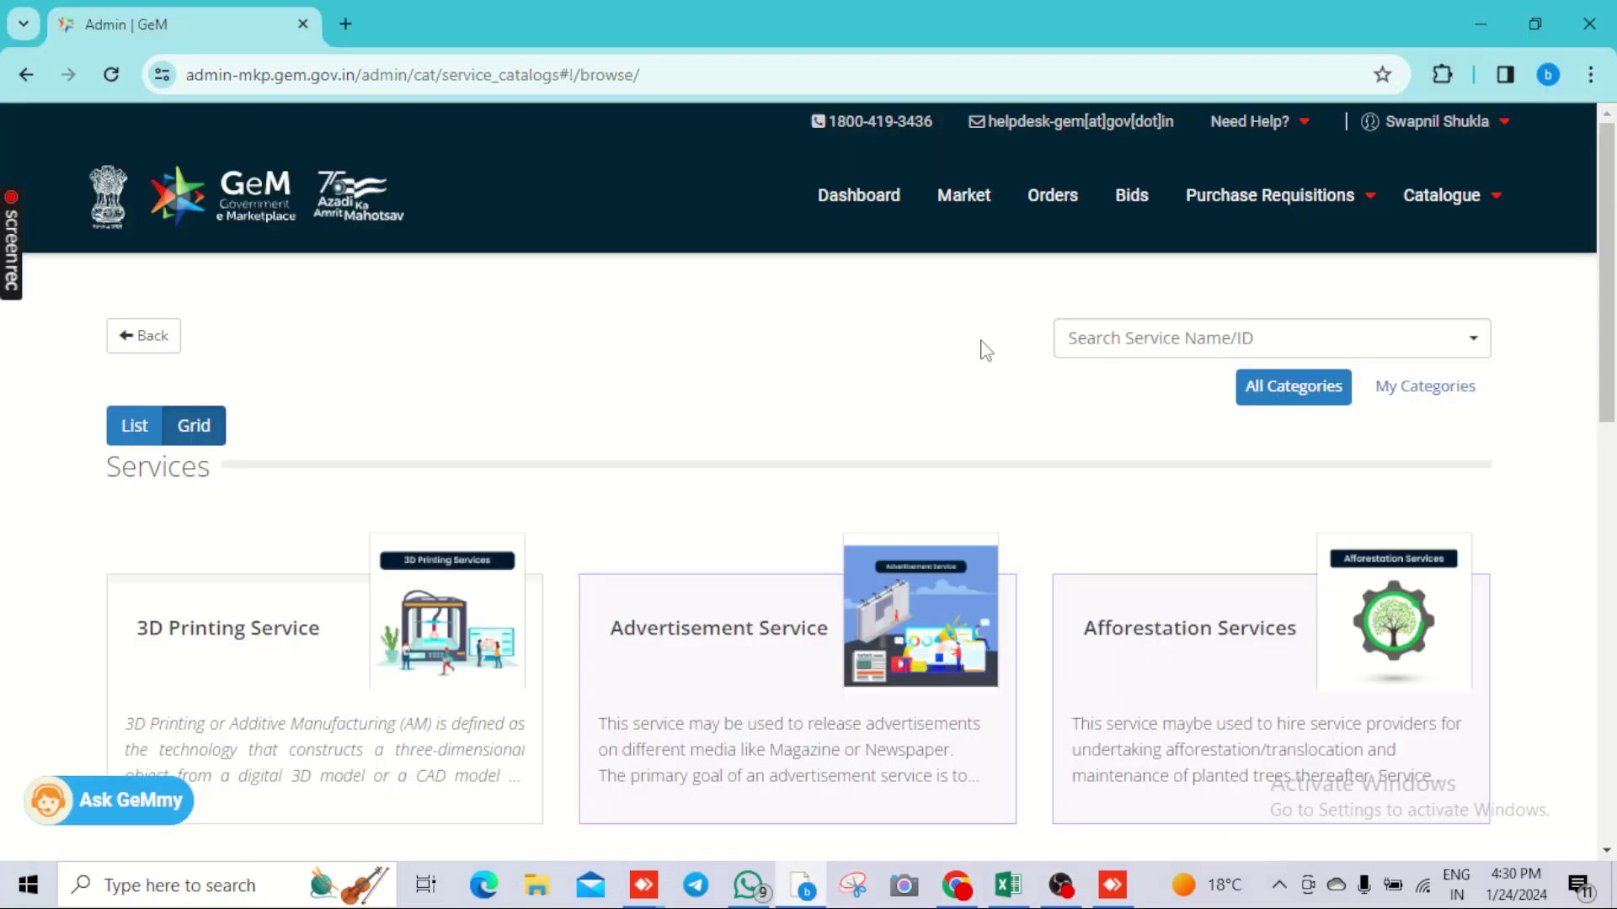
{"action": "left_click", "coordinate": [965, 199]}
{"action": "key", "text": "alt+Tab"}
{"action": "scroll", "coordinate": [708, 535], "scroll_direction": "up", "scroll_amount": 2}
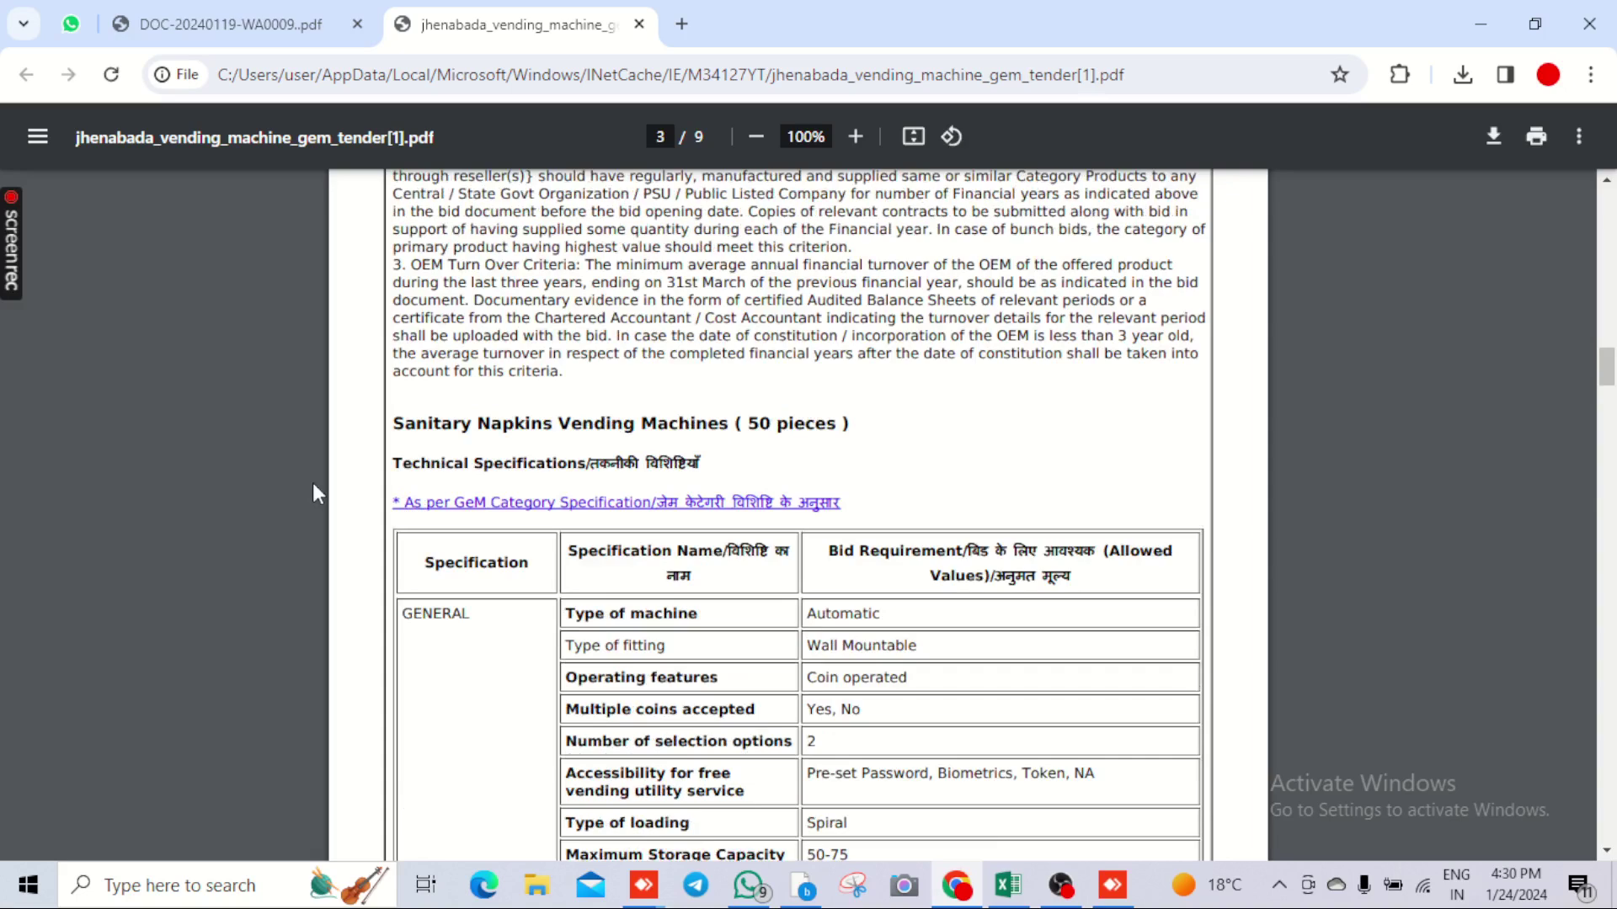
{"action": "left_click_drag", "start_coordinate": [393, 423], "coordinate": [692, 428]}
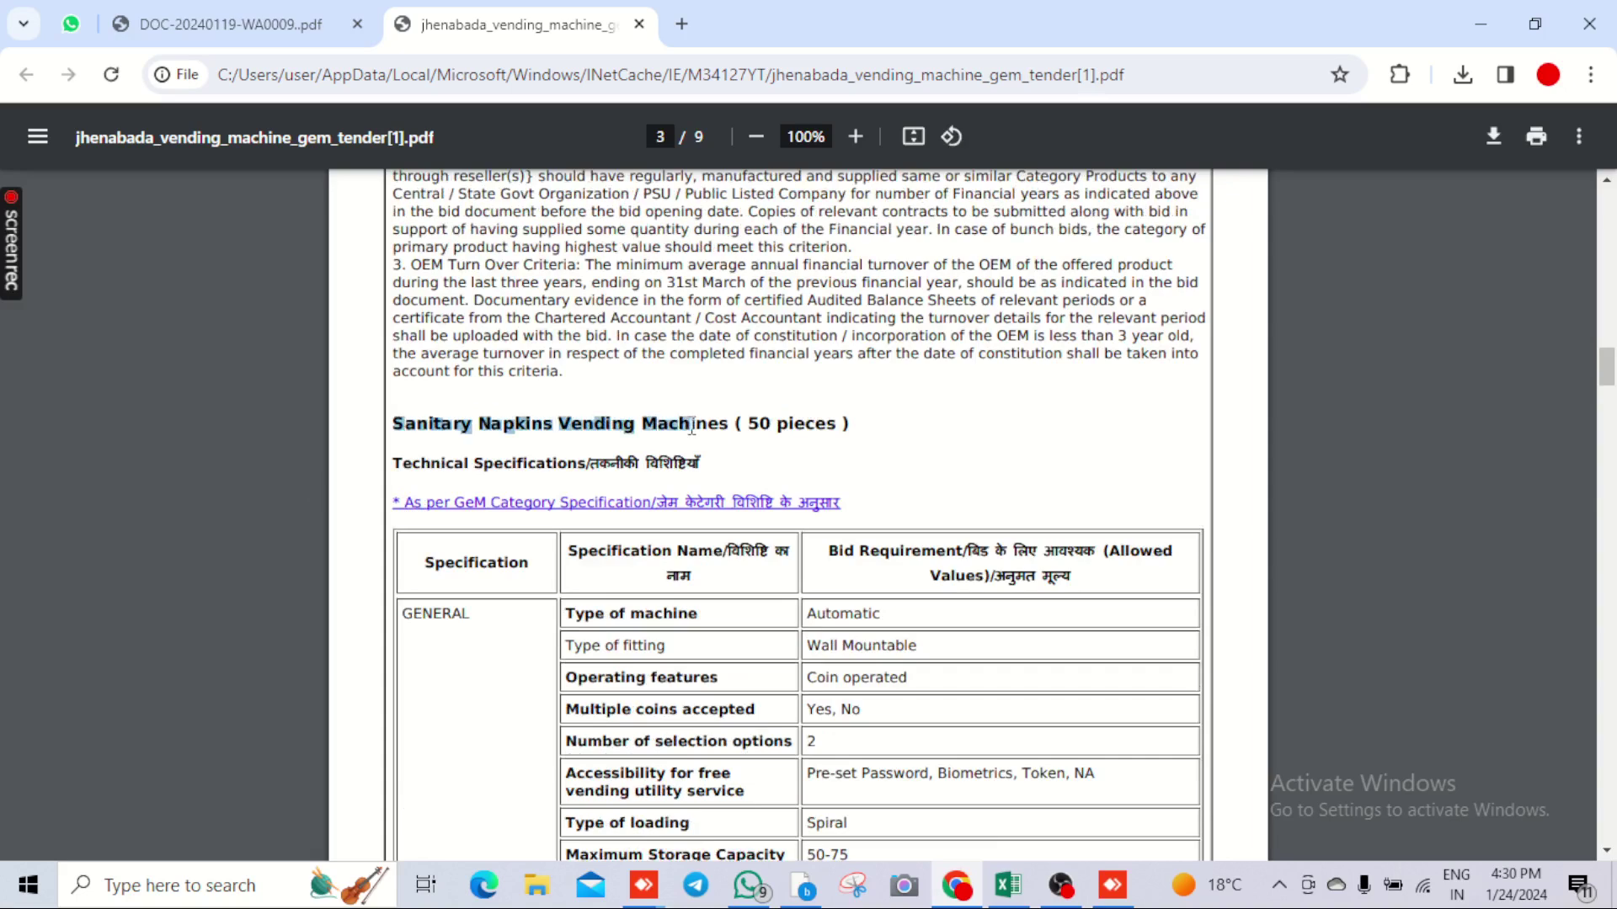
Sign back into the GeM seller account with the user ID, captcha and password
{"action": "key", "text": "alt+Tab"}
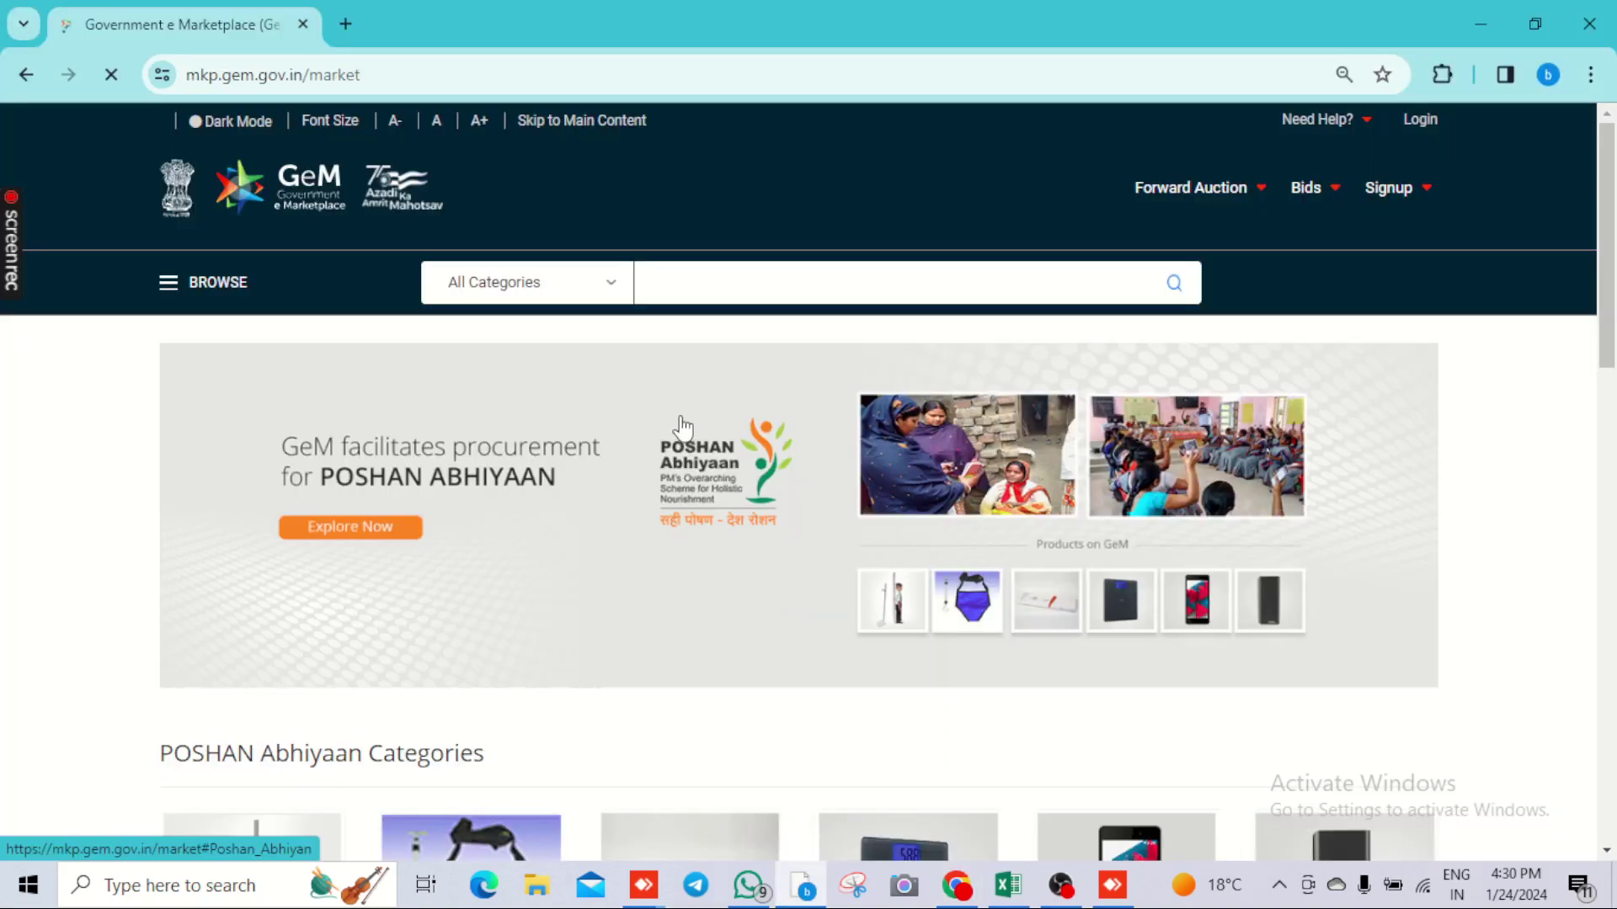
{"action": "left_click", "coordinate": [692, 299]}
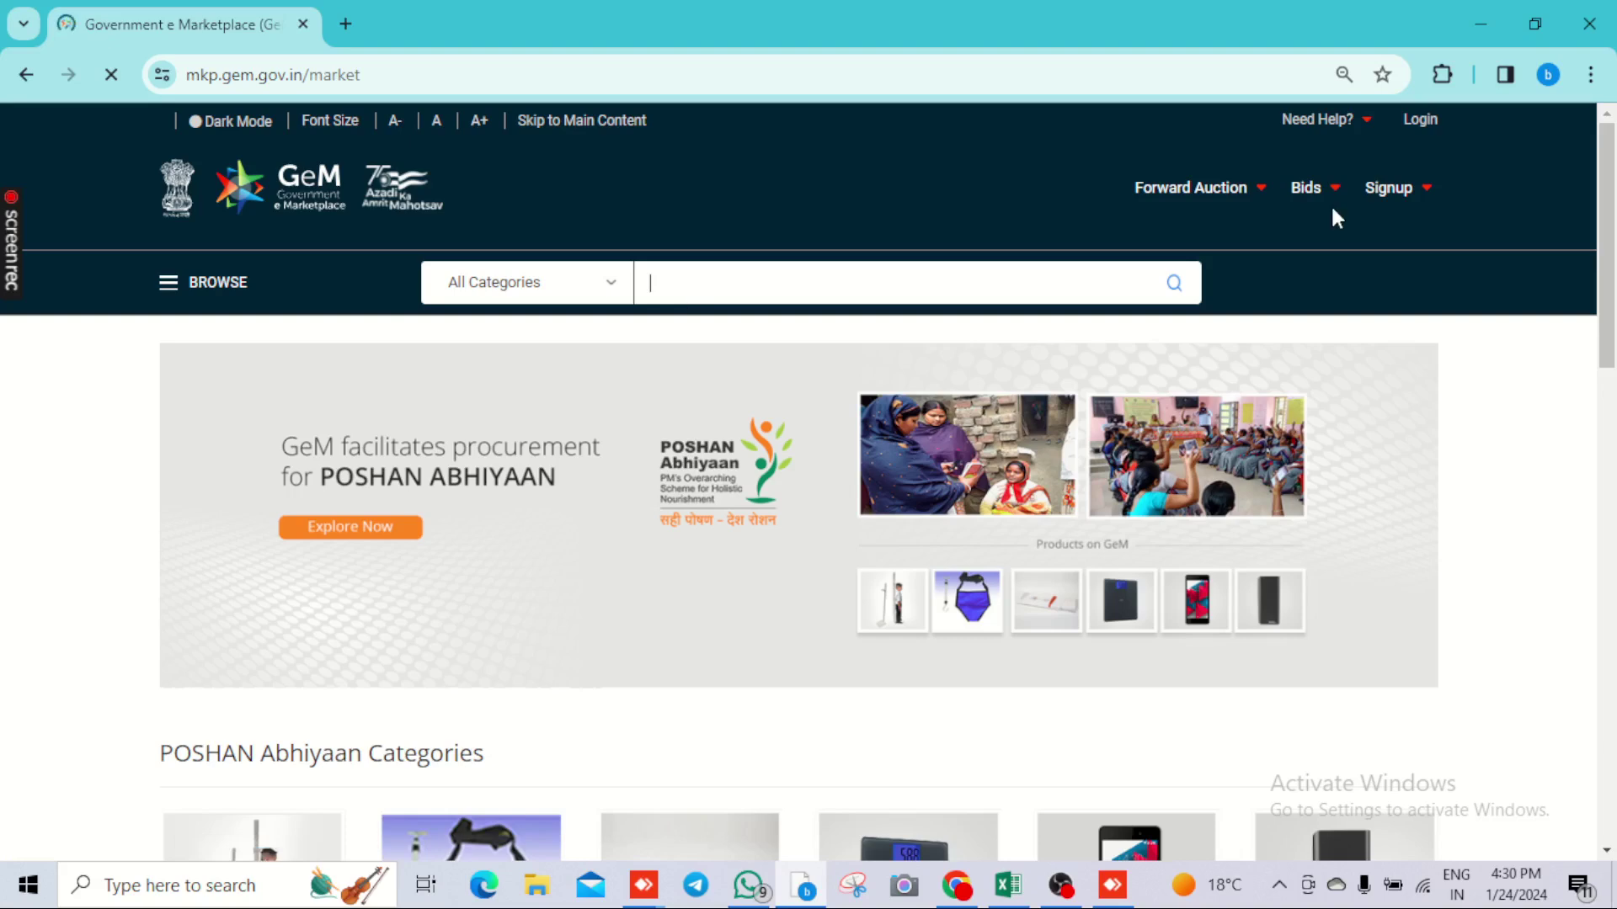
{"action": "left_click", "coordinate": [1415, 191]}
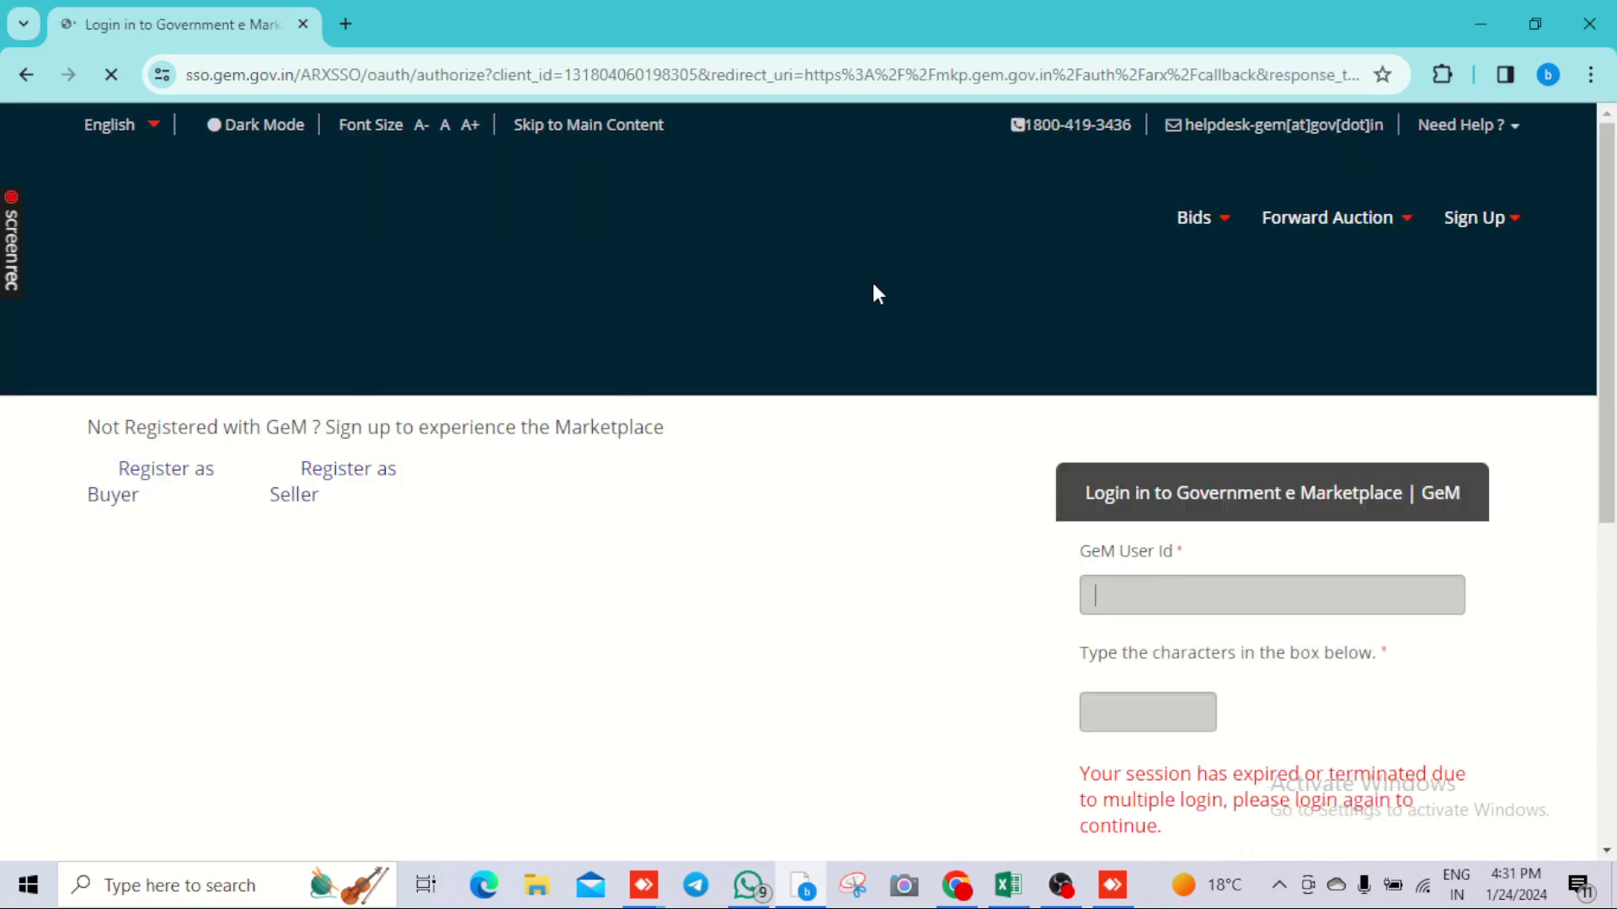
{"action": "left_click", "coordinate": [1120, 587]}
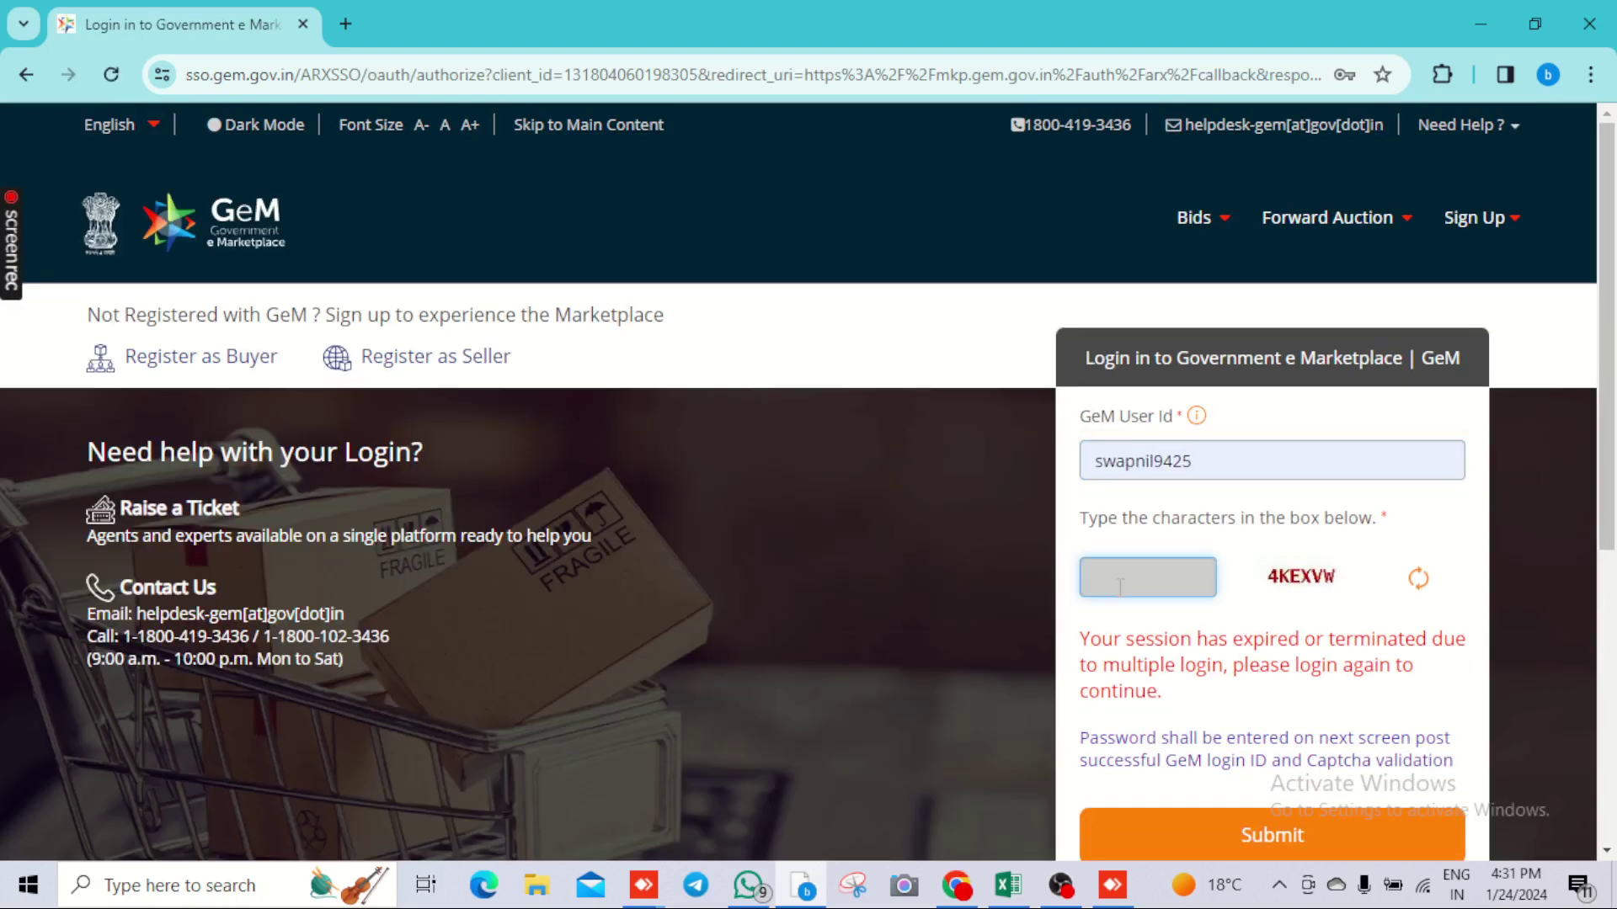
{"action": "type", "text": "4KEXVW"}
{"action": "scroll", "coordinate": [1268, 607], "scroll_direction": "down", "scroll_amount": 3}
{"action": "left_click", "coordinate": [1267, 605]}
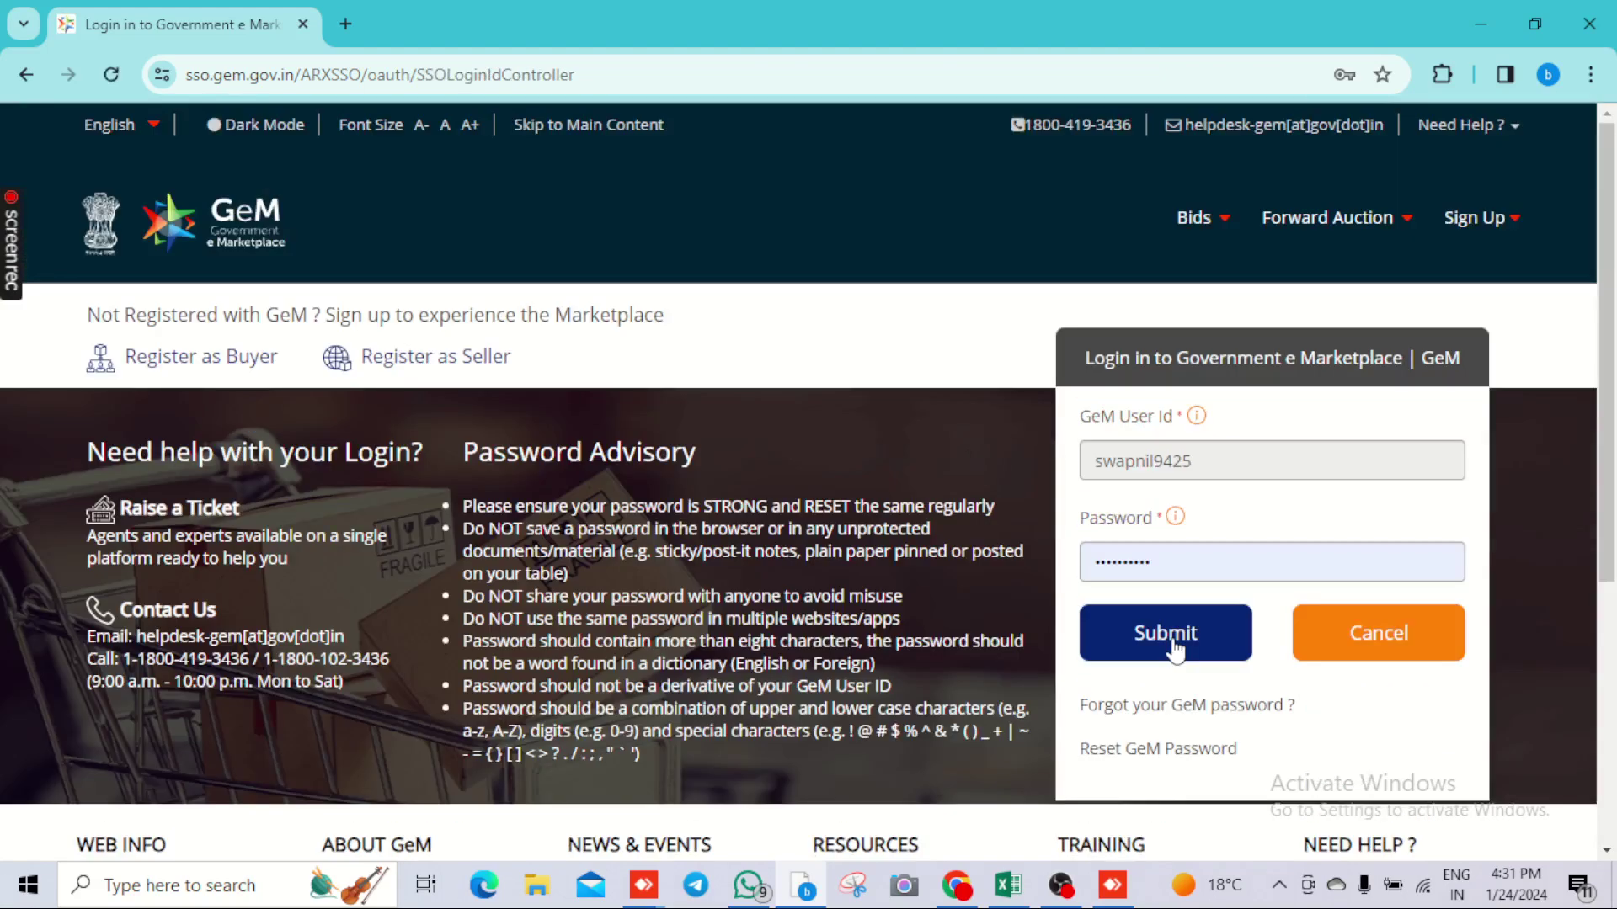
{"action": "left_click", "coordinate": [1173, 642]}
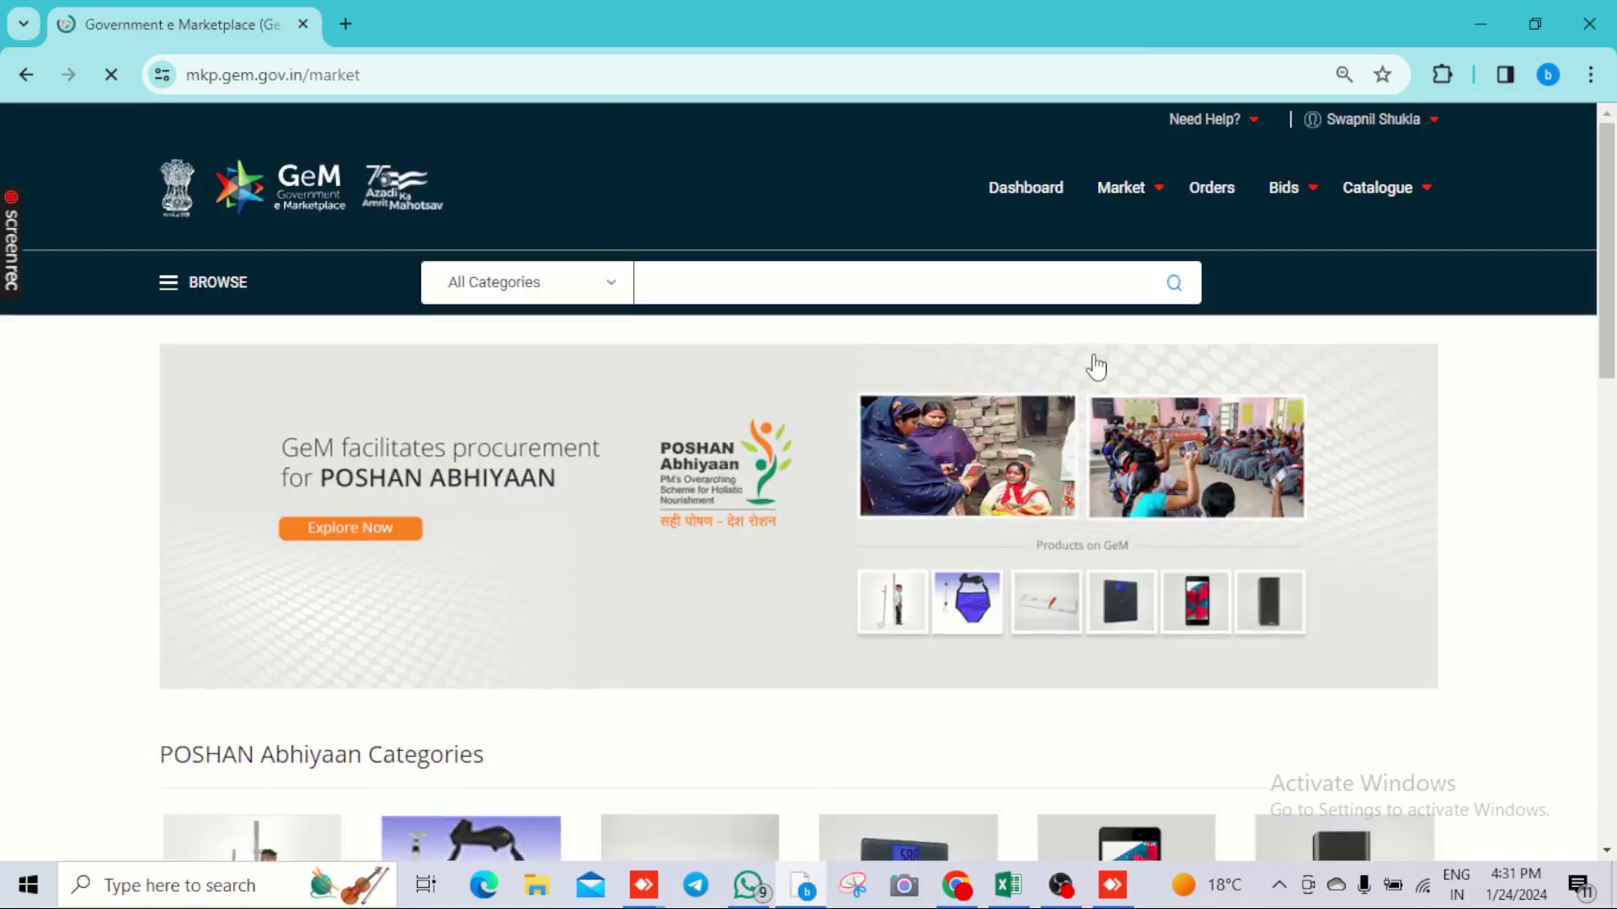
Search the marketplace for 'Sanitary Napkins Vending Machines' and open that category
{"action": "left_click", "coordinate": [723, 270]}
{"action": "type", "text": "Sanitary Napkins Vending Mach"}
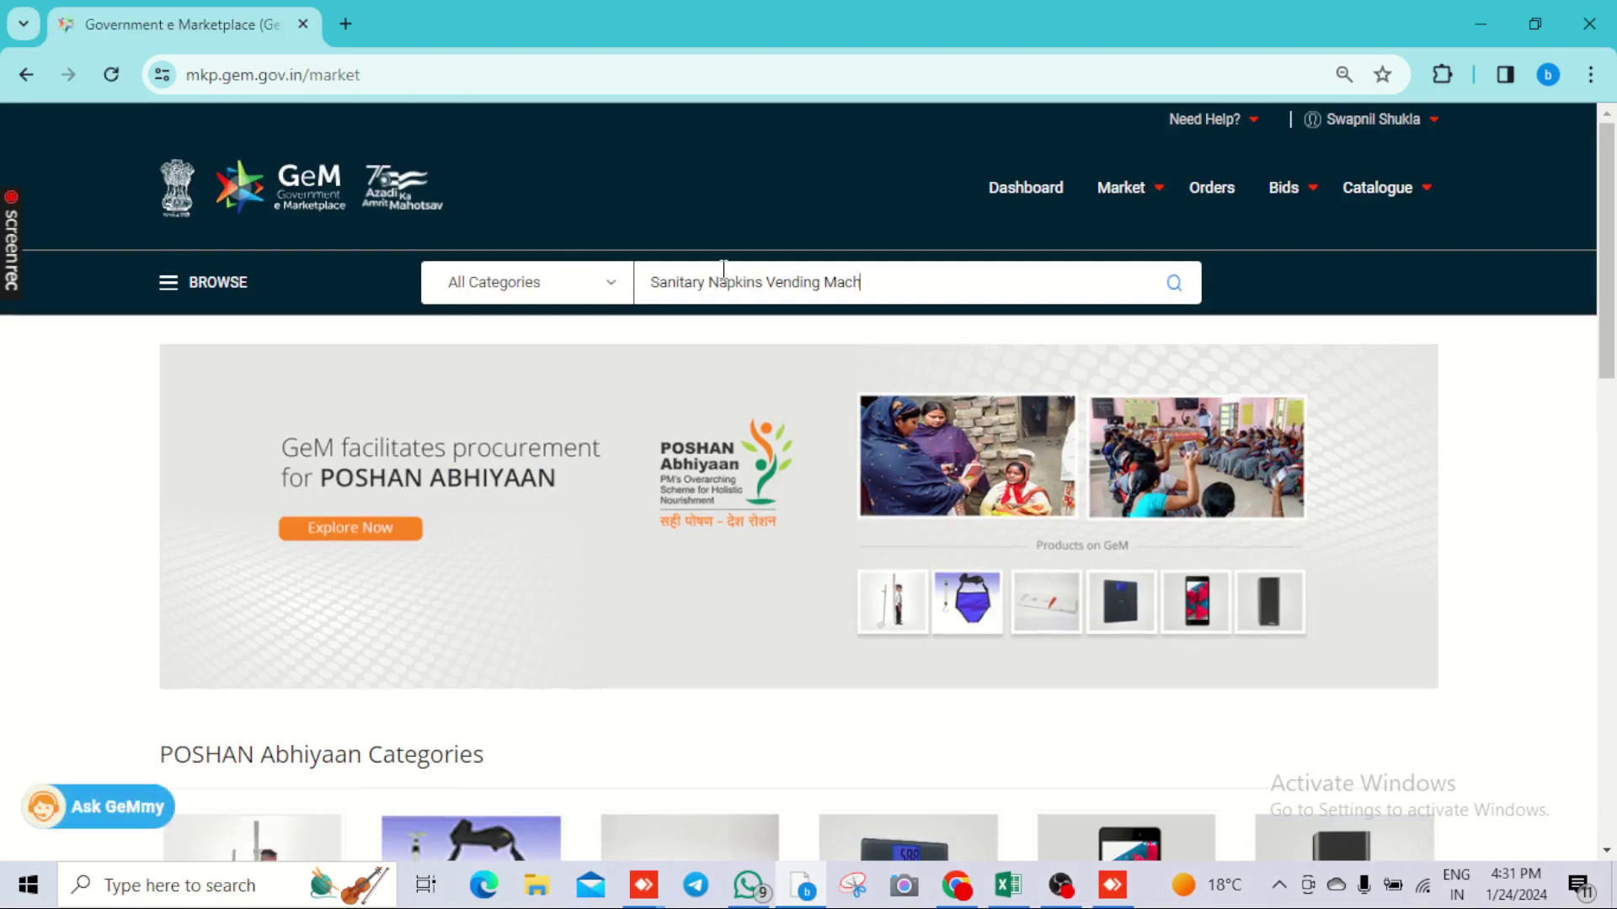
{"action": "key", "text": "BackSpace"}
{"action": "type", "text": "H"}
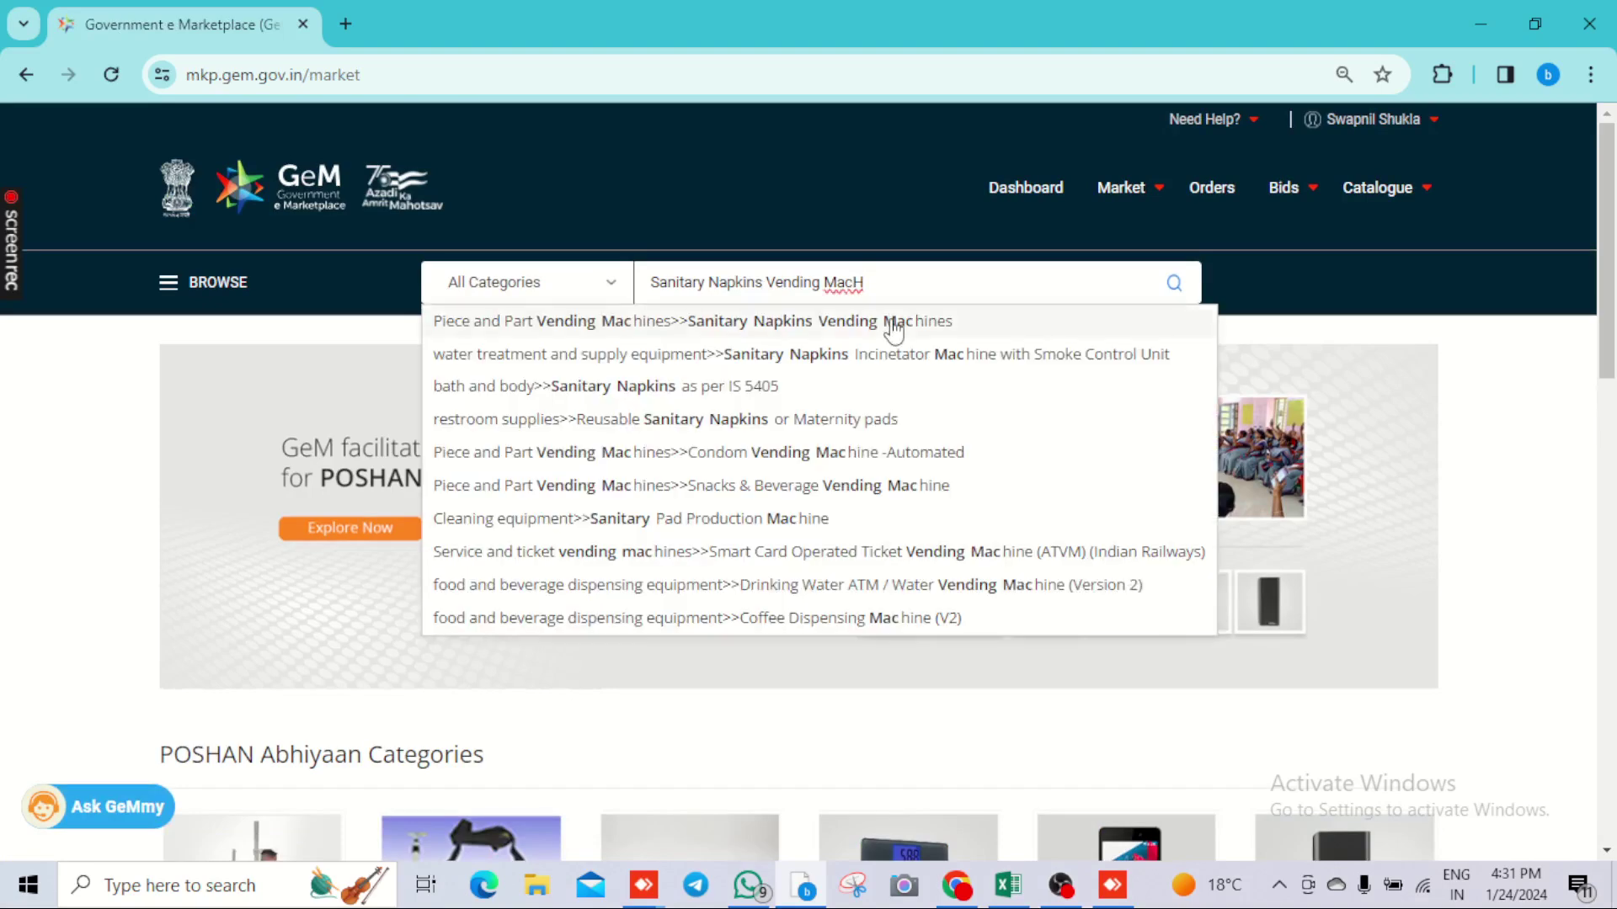
{"action": "left_click", "coordinate": [893, 328]}
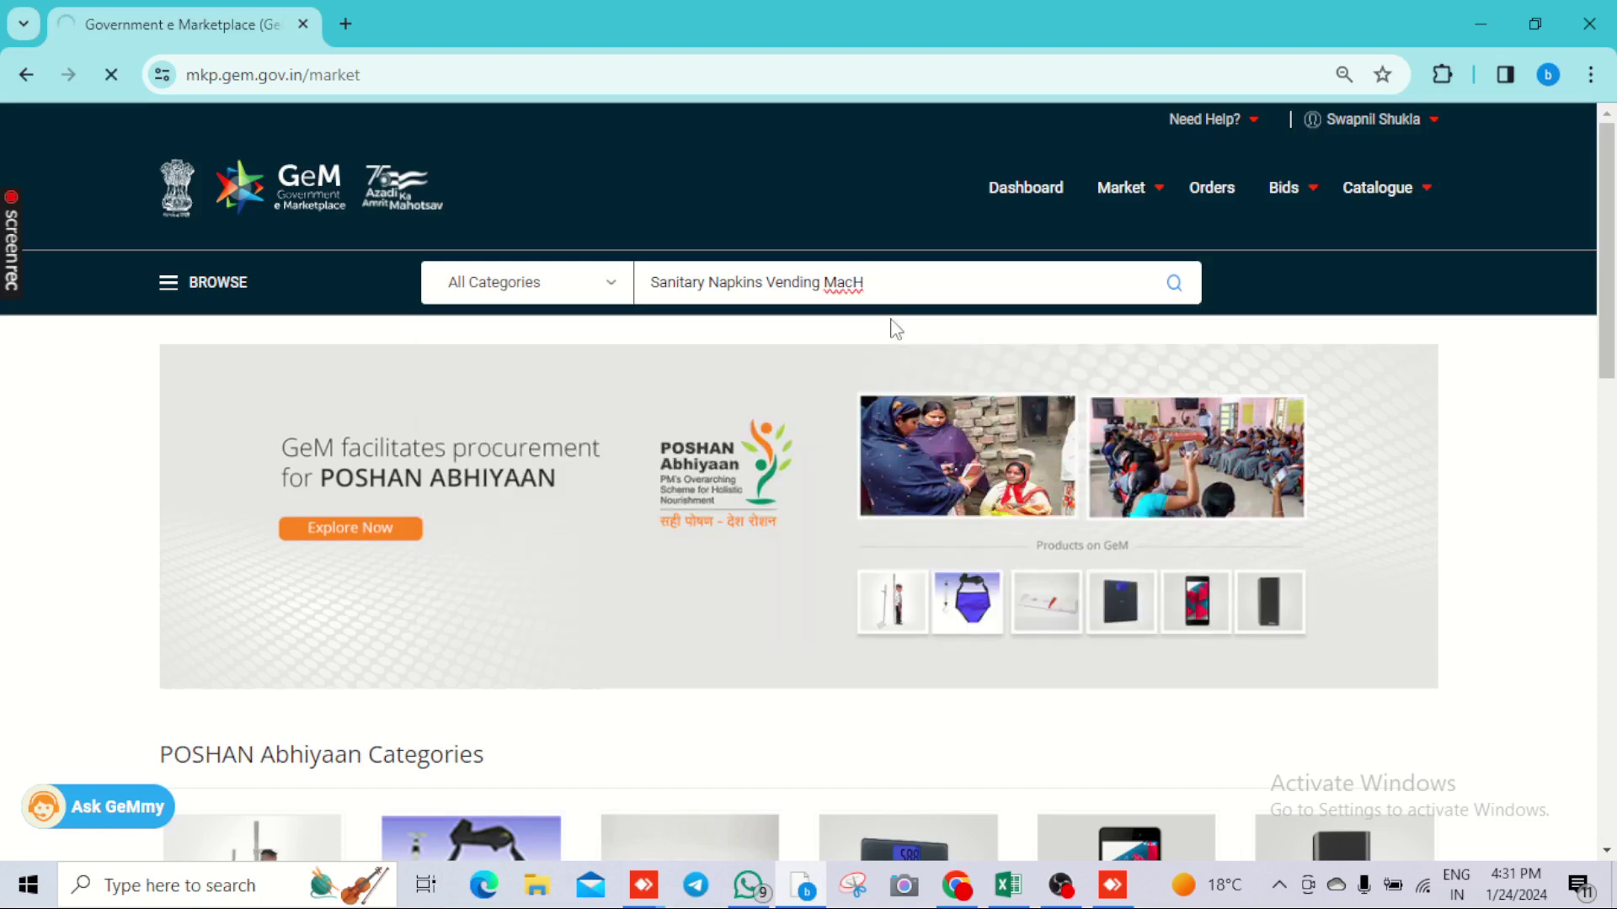
Check the Type of machine specification in the tender PDF, then return to the GeM listing
{"action": "left_click", "coordinate": [954, 884]}
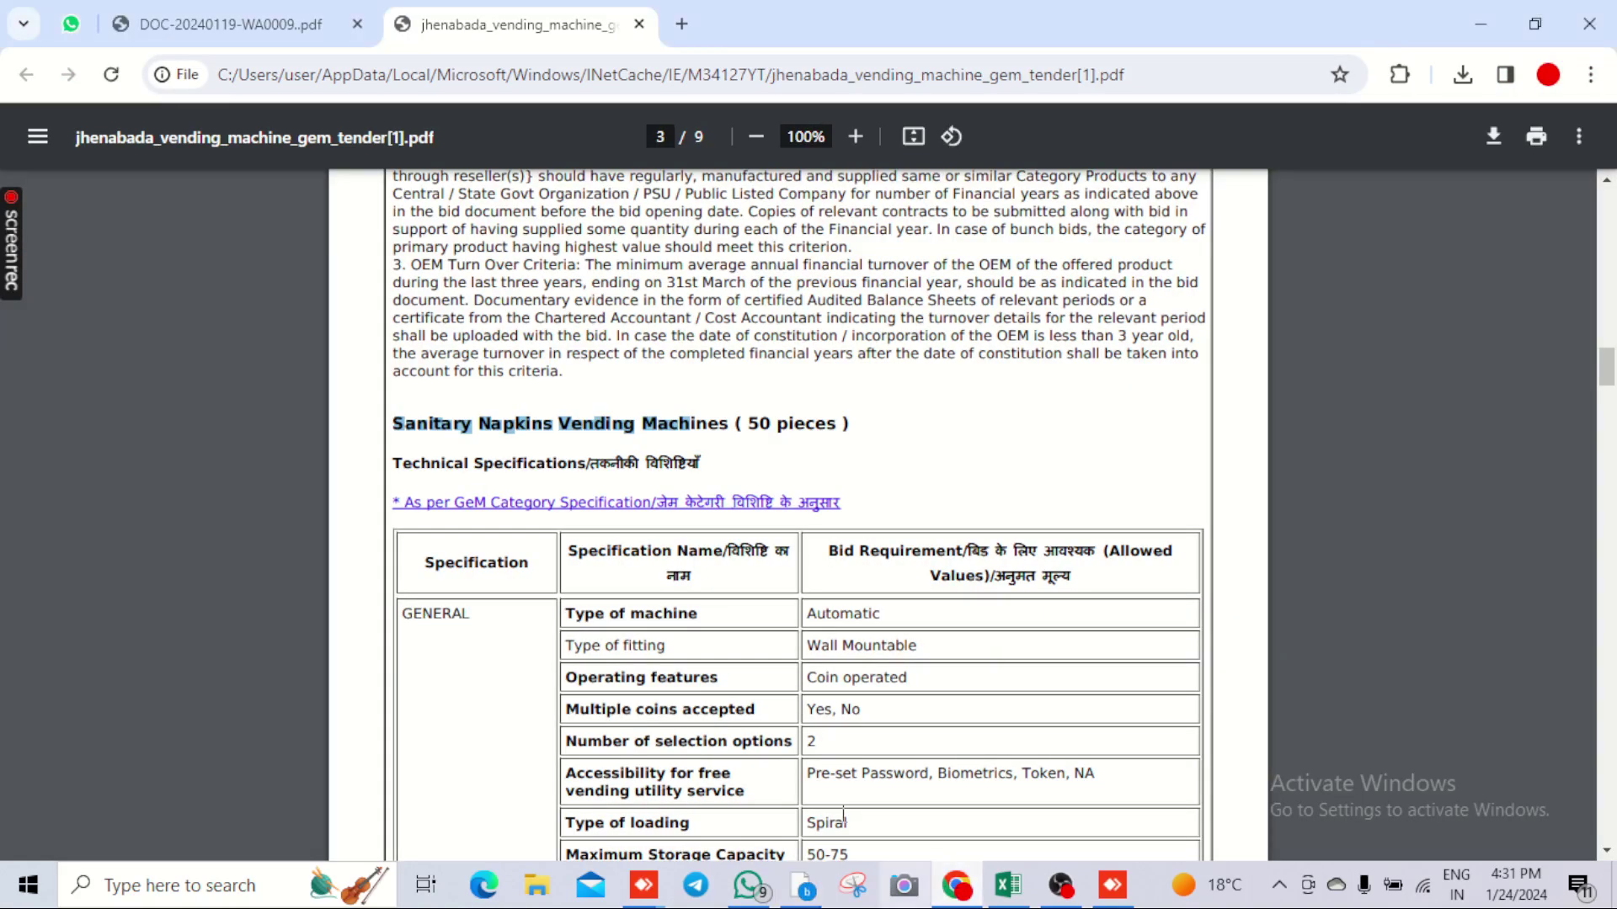
{"action": "scroll", "coordinate": [623, 530], "scroll_direction": "down", "scroll_amount": 3}
{"action": "left_click_drag", "start_coordinate": [571, 379], "coordinate": [706, 387]}
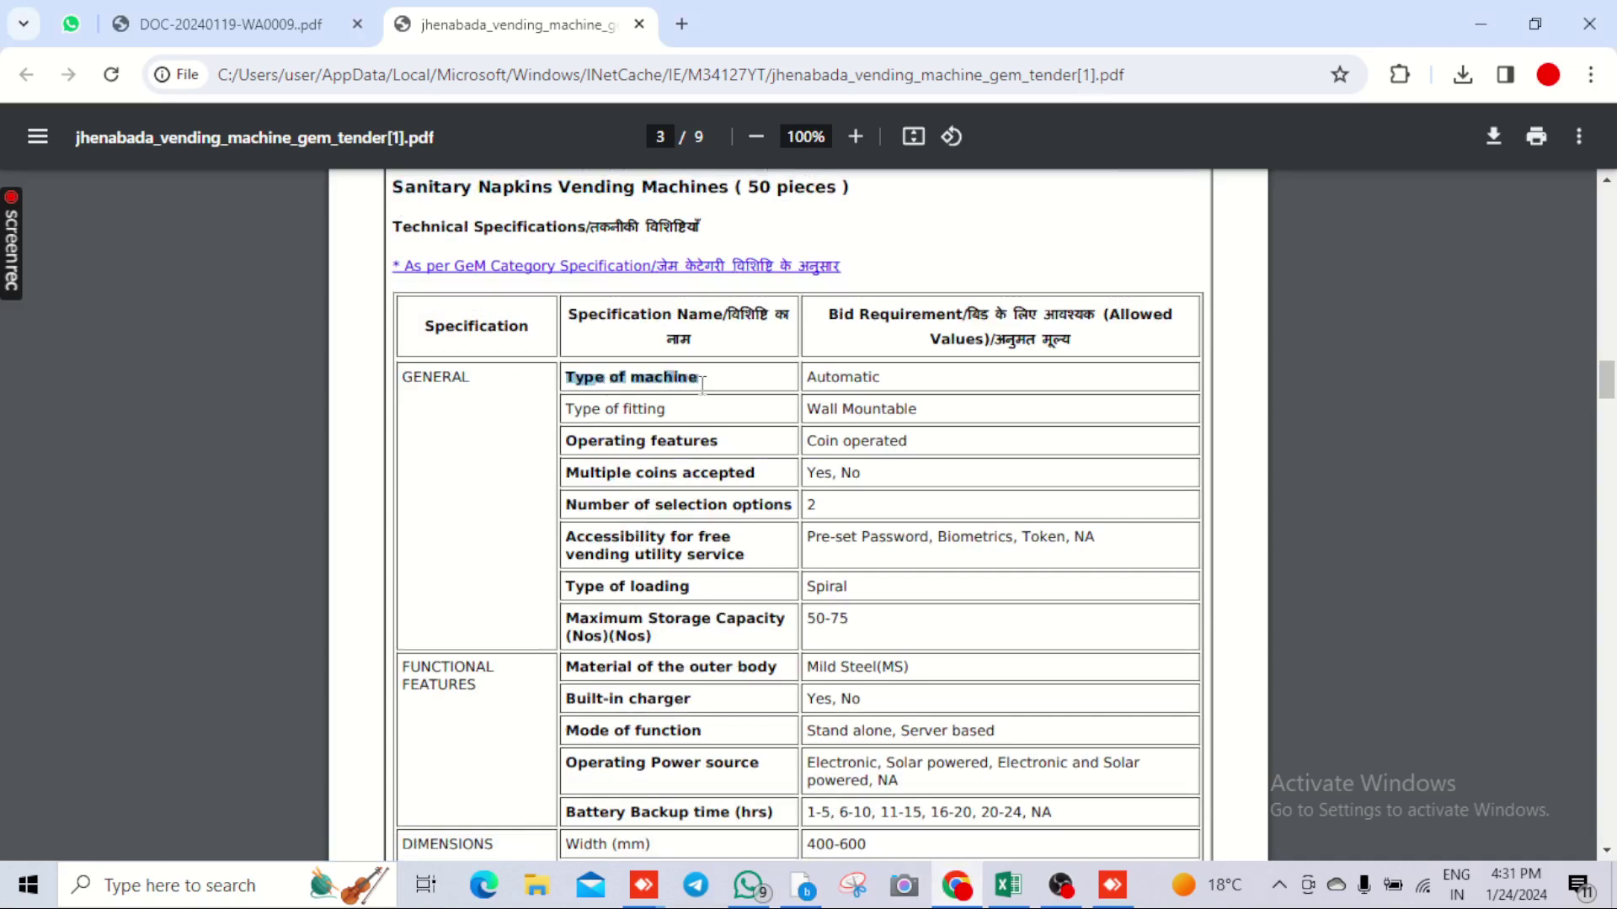
{"action": "key", "text": "alt+Tab"}
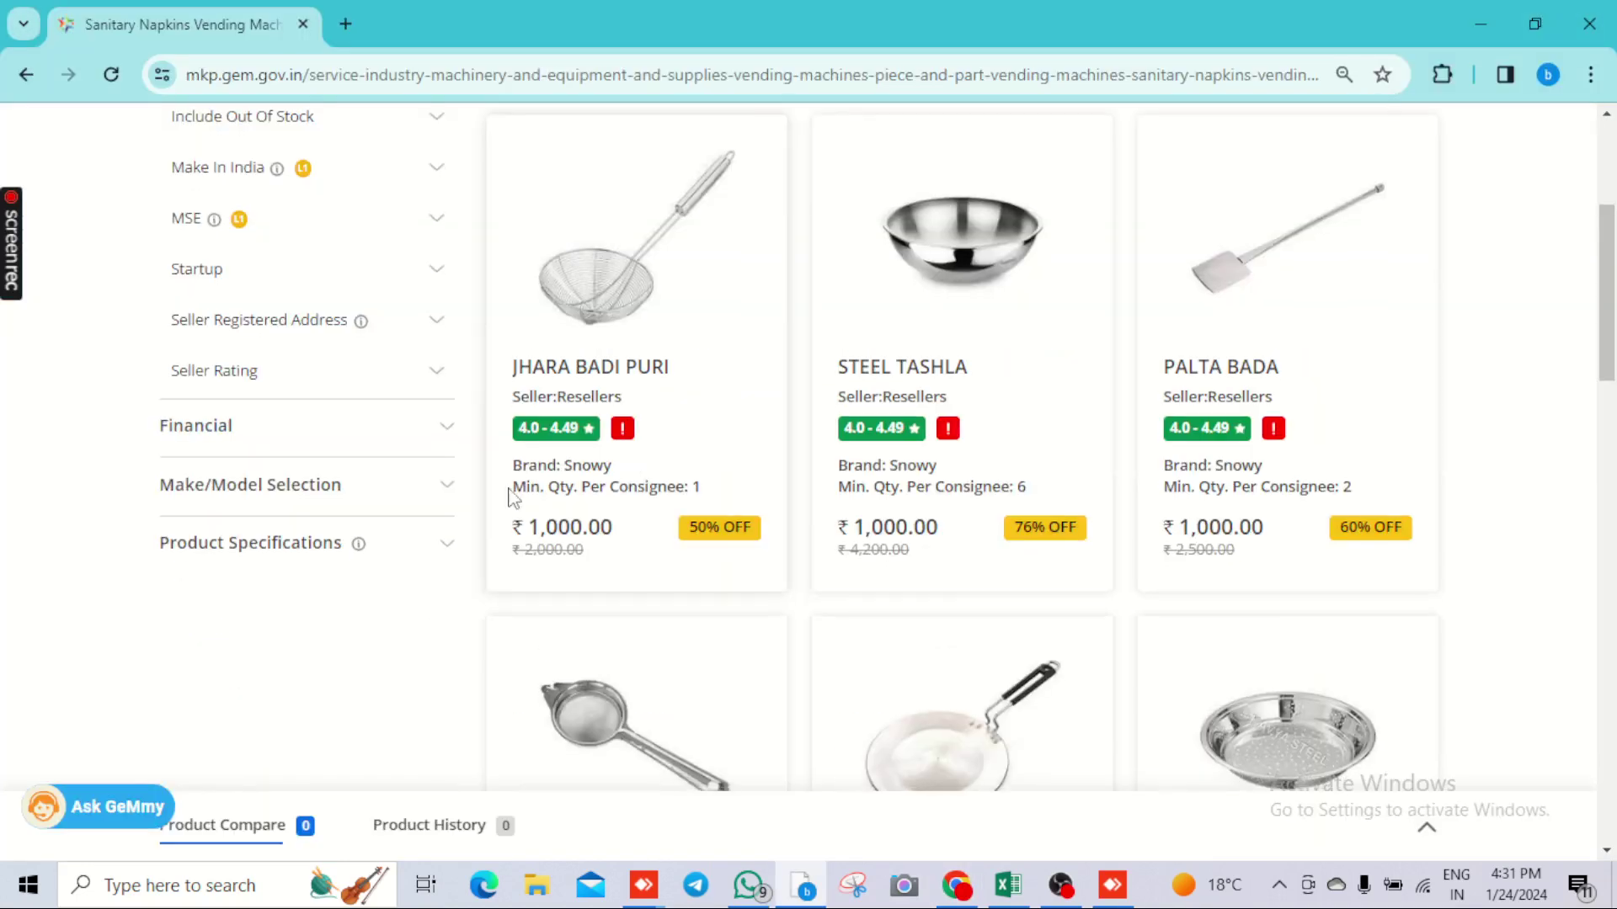
Expand the product specification filters and locate the Type Of Machine filter options
{"action": "scroll", "coordinate": [510, 499], "scroll_direction": "up", "scroll_amount": 4}
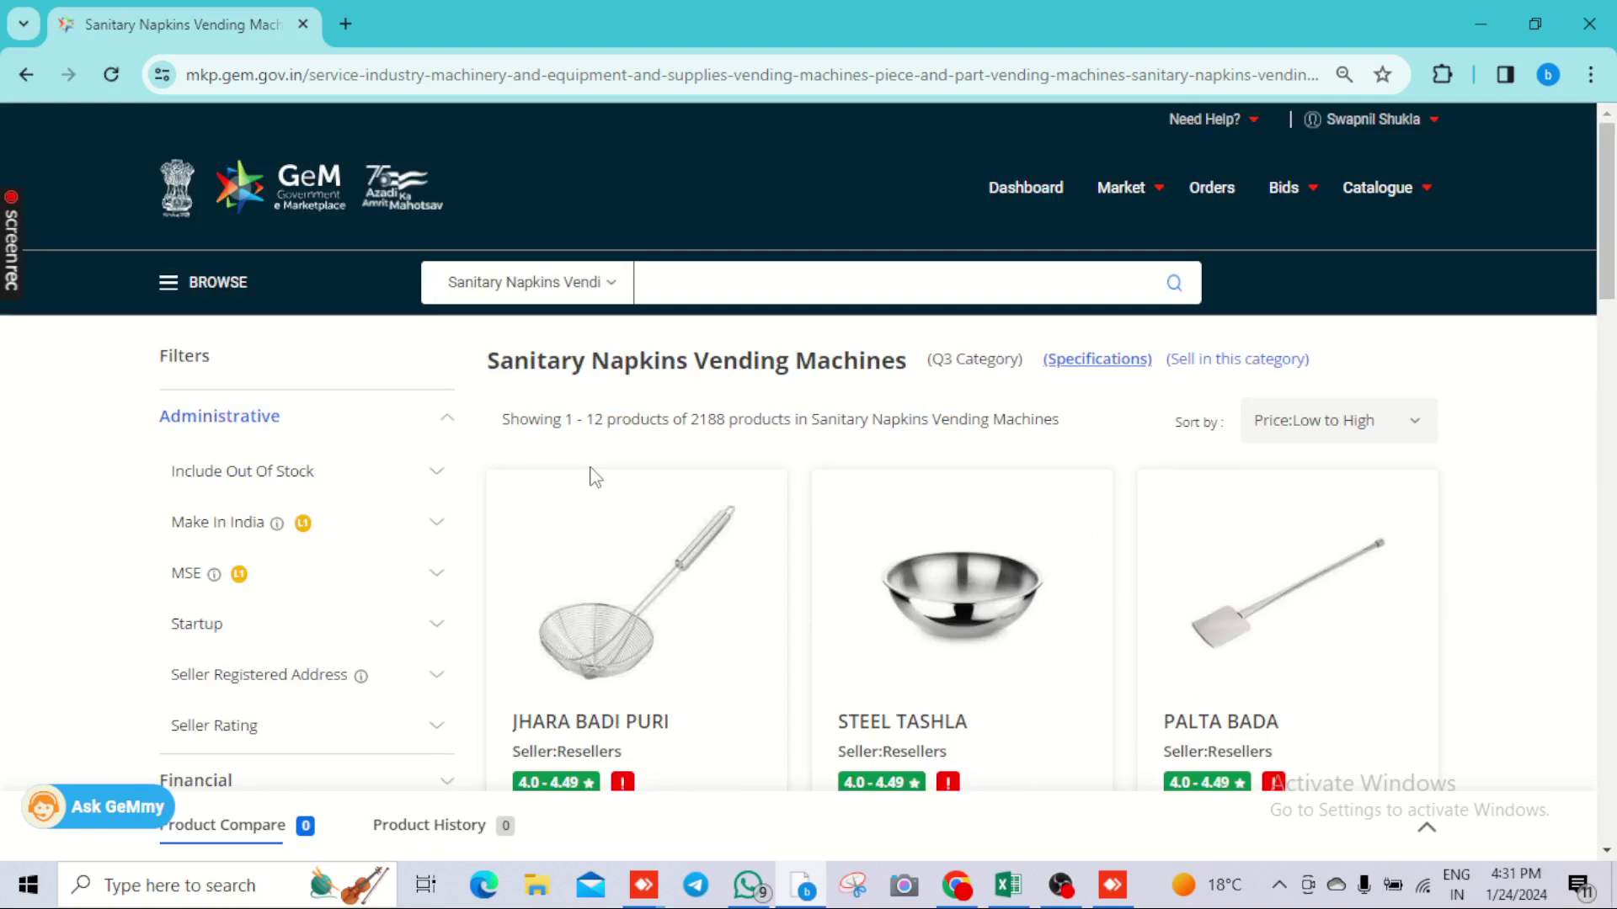
{"action": "scroll", "coordinate": [589, 473], "scroll_direction": "down", "scroll_amount": 7}
{"action": "left_click", "coordinate": [406, 308]}
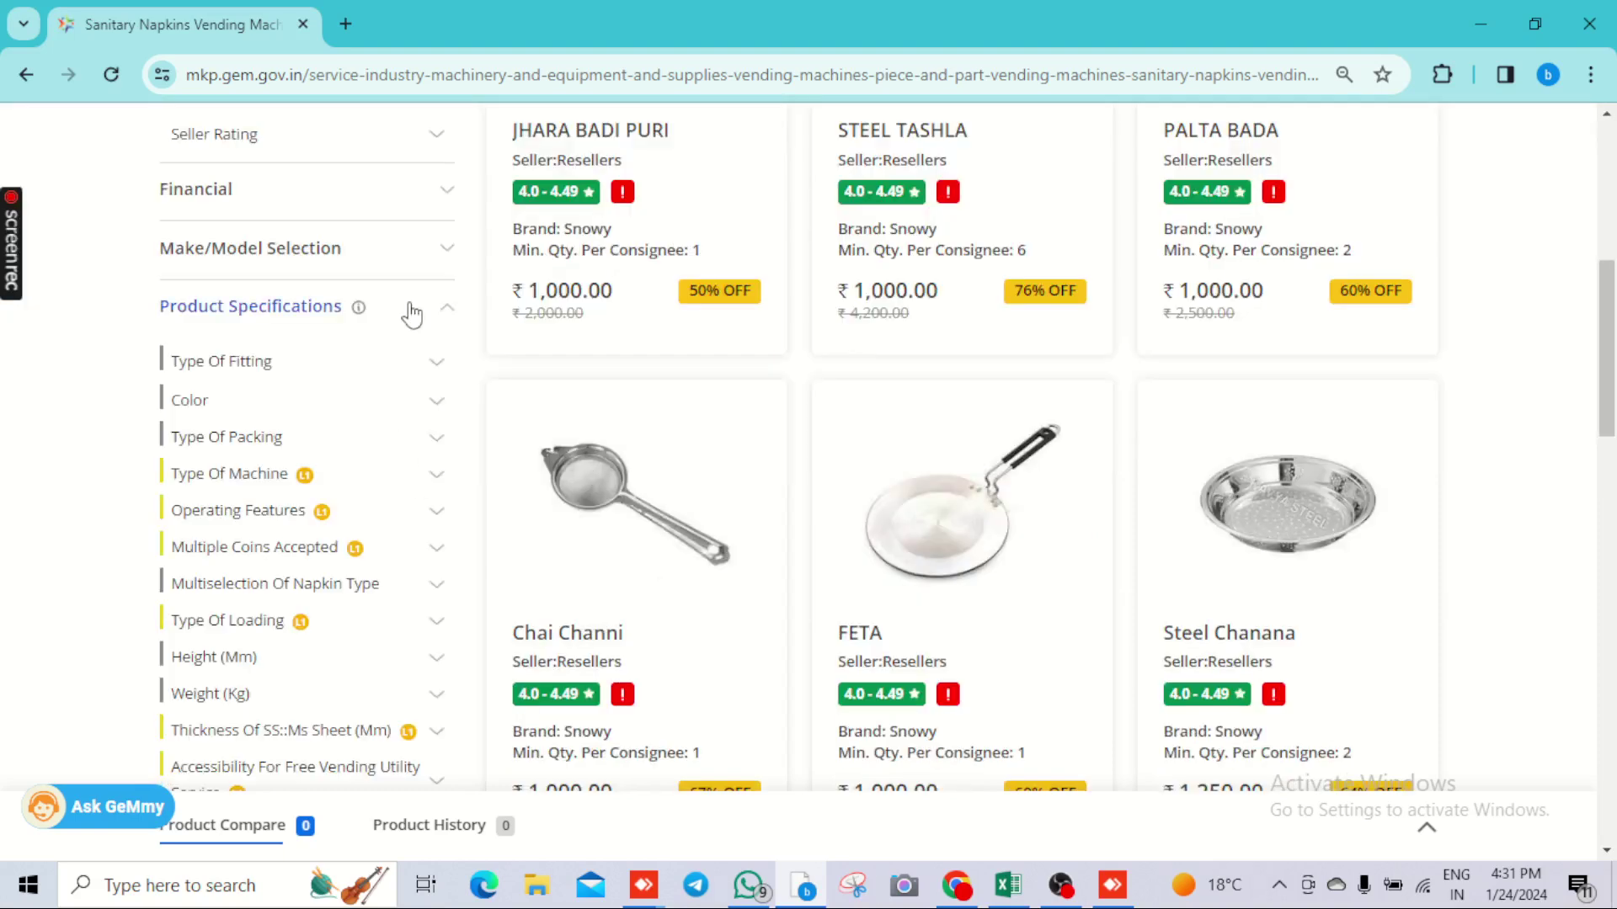
{"action": "scroll", "coordinate": [400, 326], "scroll_direction": "down", "scroll_amount": 1}
{"action": "scroll", "coordinate": [399, 329], "scroll_direction": "down", "scroll_amount": 3}
{"action": "key", "text": "ctrl+f"}
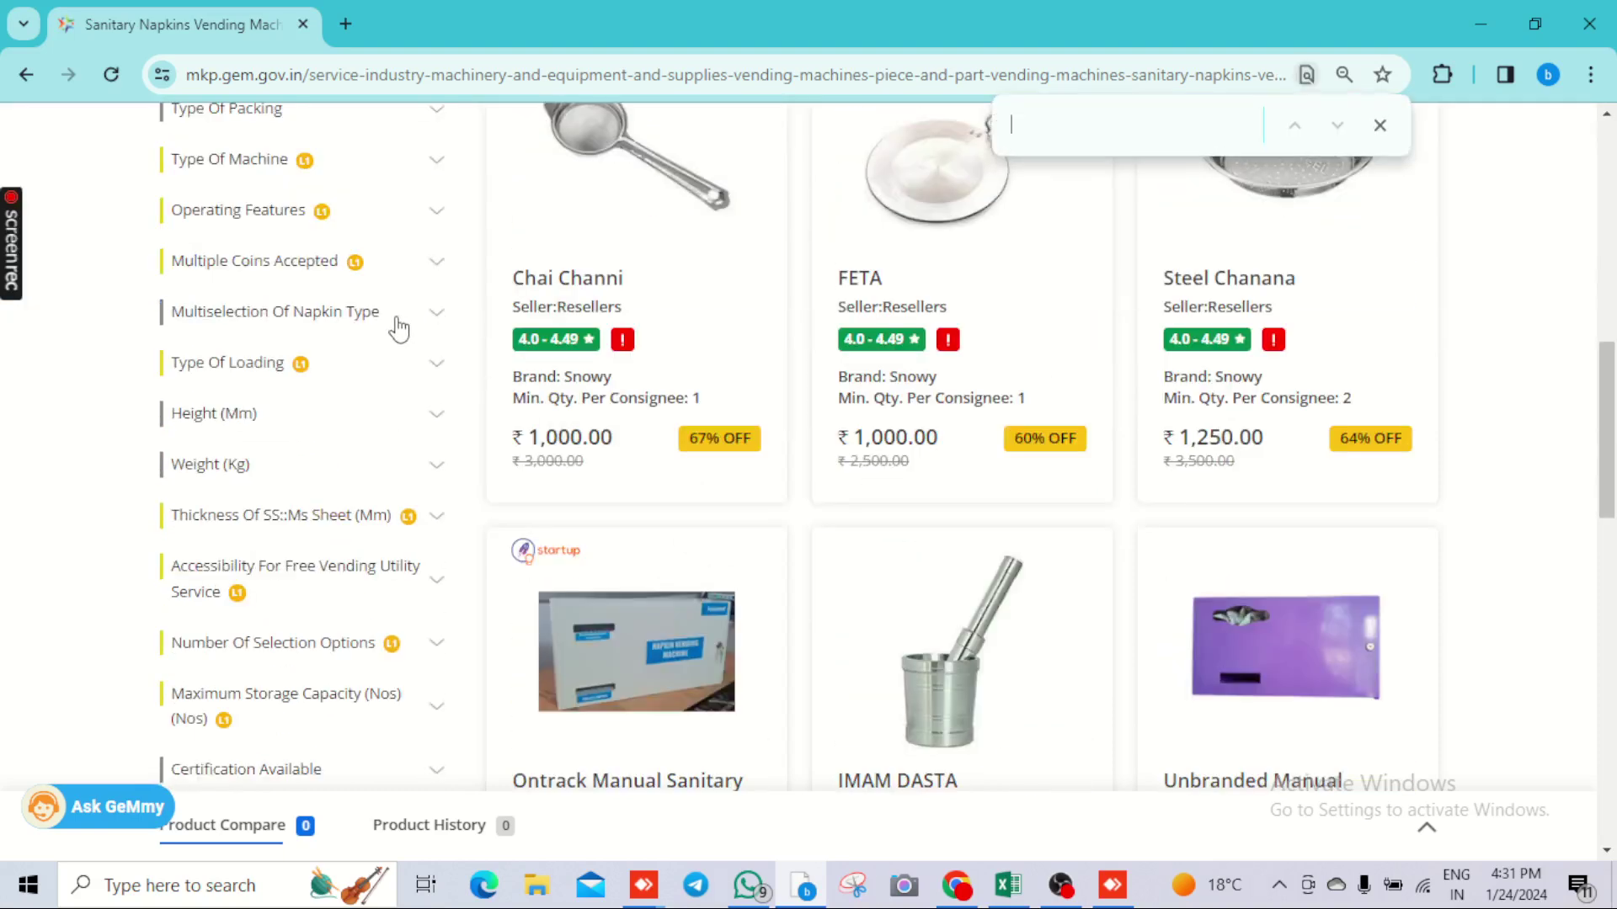
{"action": "type", "text": "Type of machine"}
{"action": "left_click", "coordinate": [199, 156]}
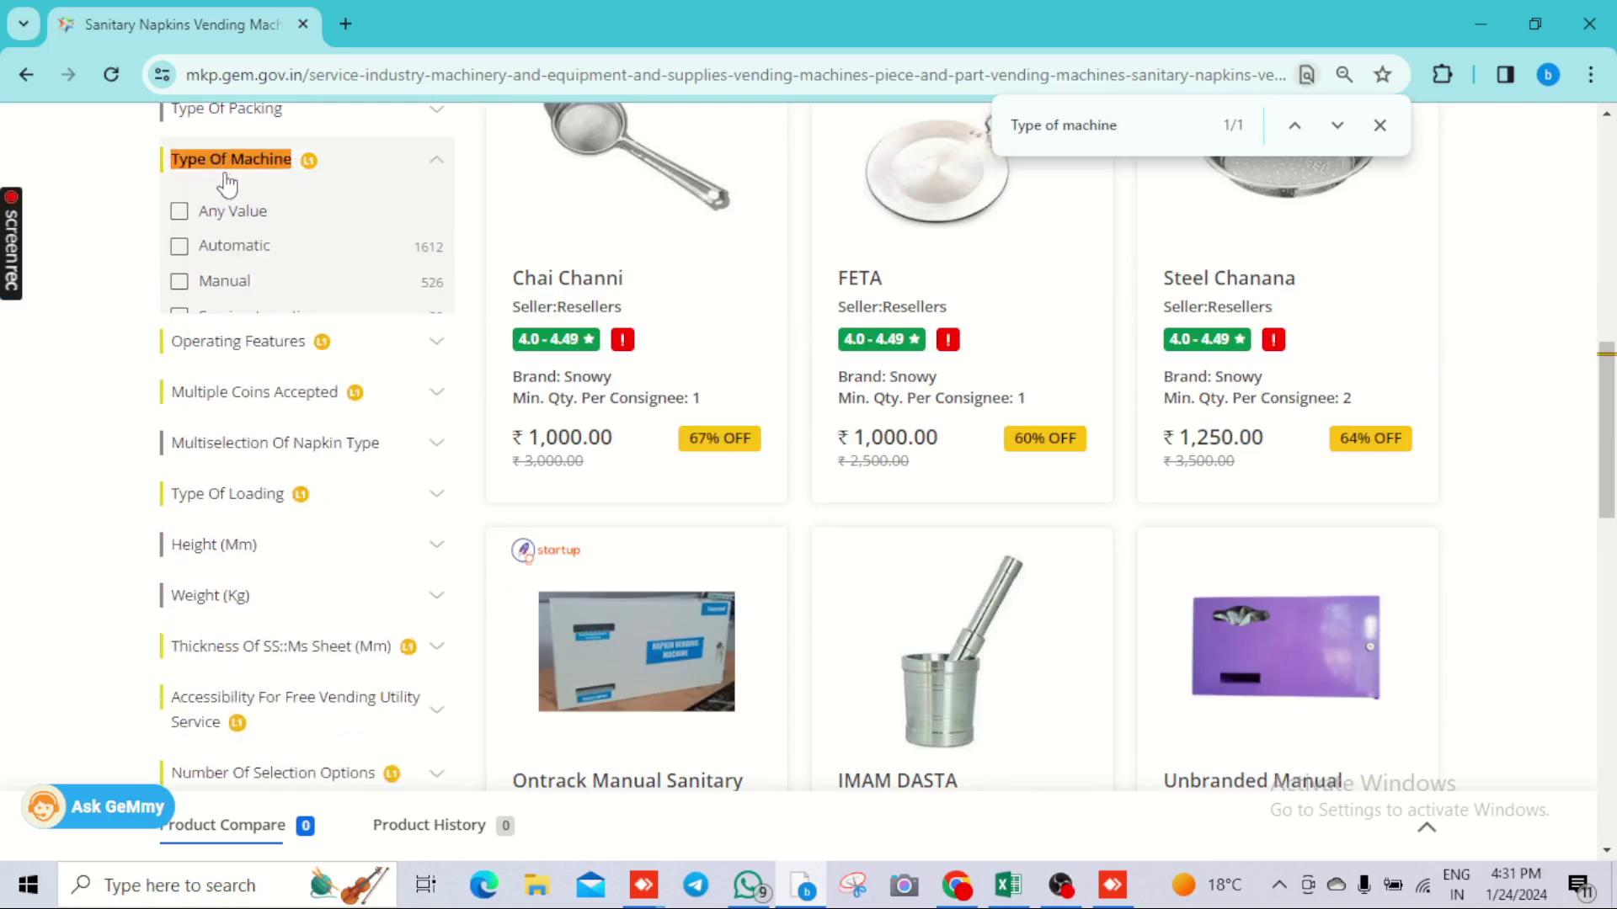
Copy the Type of fitting spec name from the tender PDF and find it on GeM
{"action": "key", "text": "alt+Tab"}
{"action": "key", "text": "alt+Tab"}
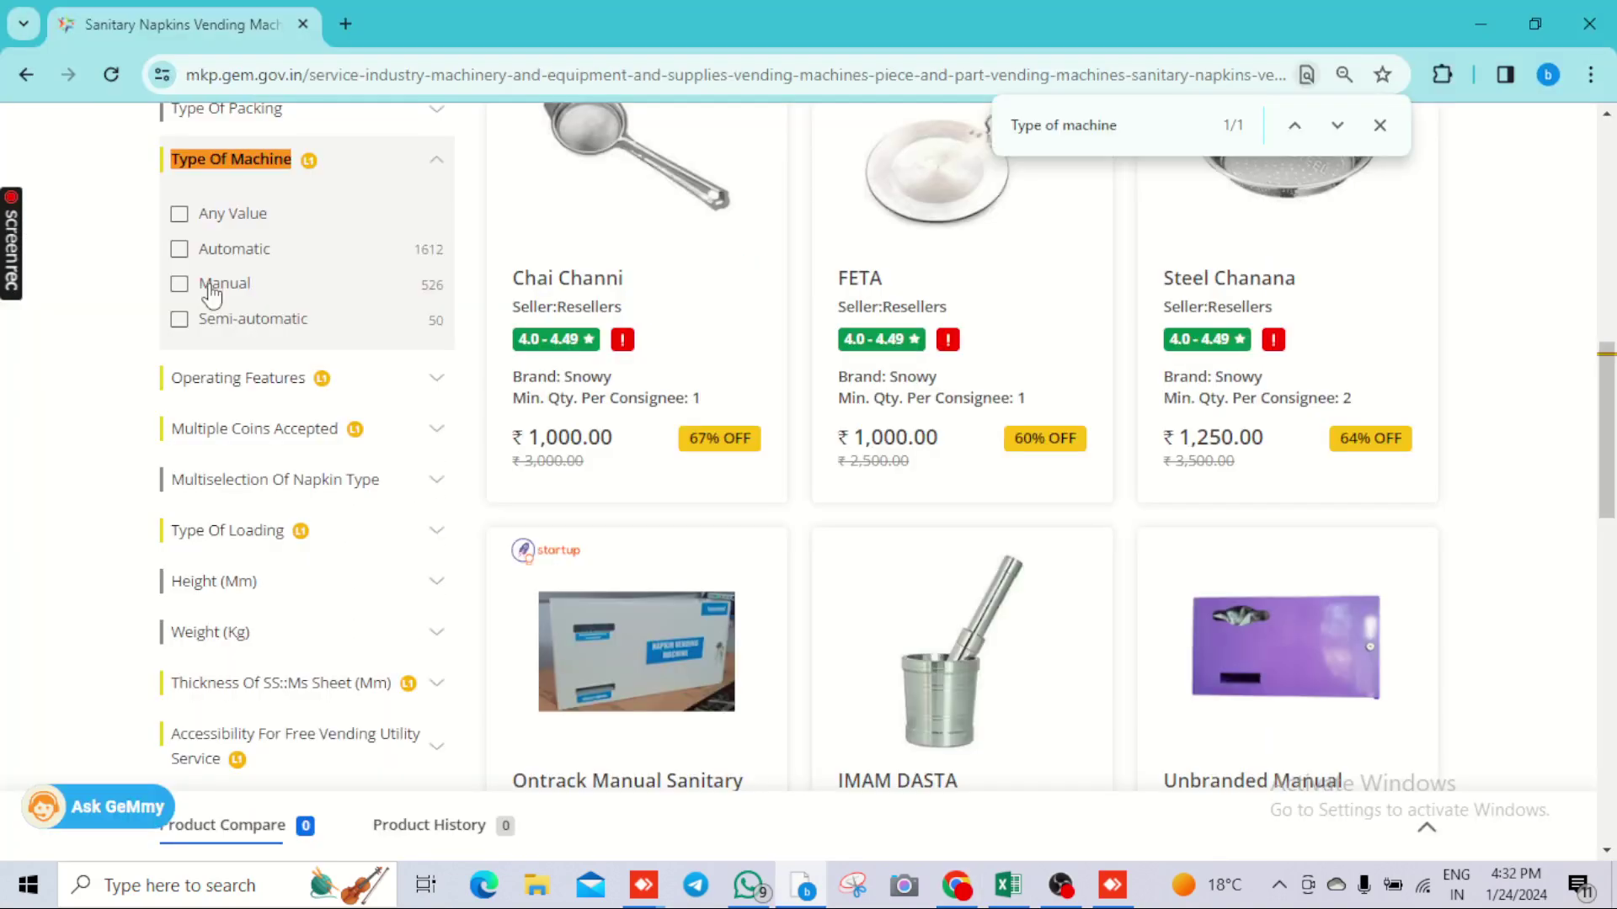
{"action": "key", "text": "alt+Tab"}
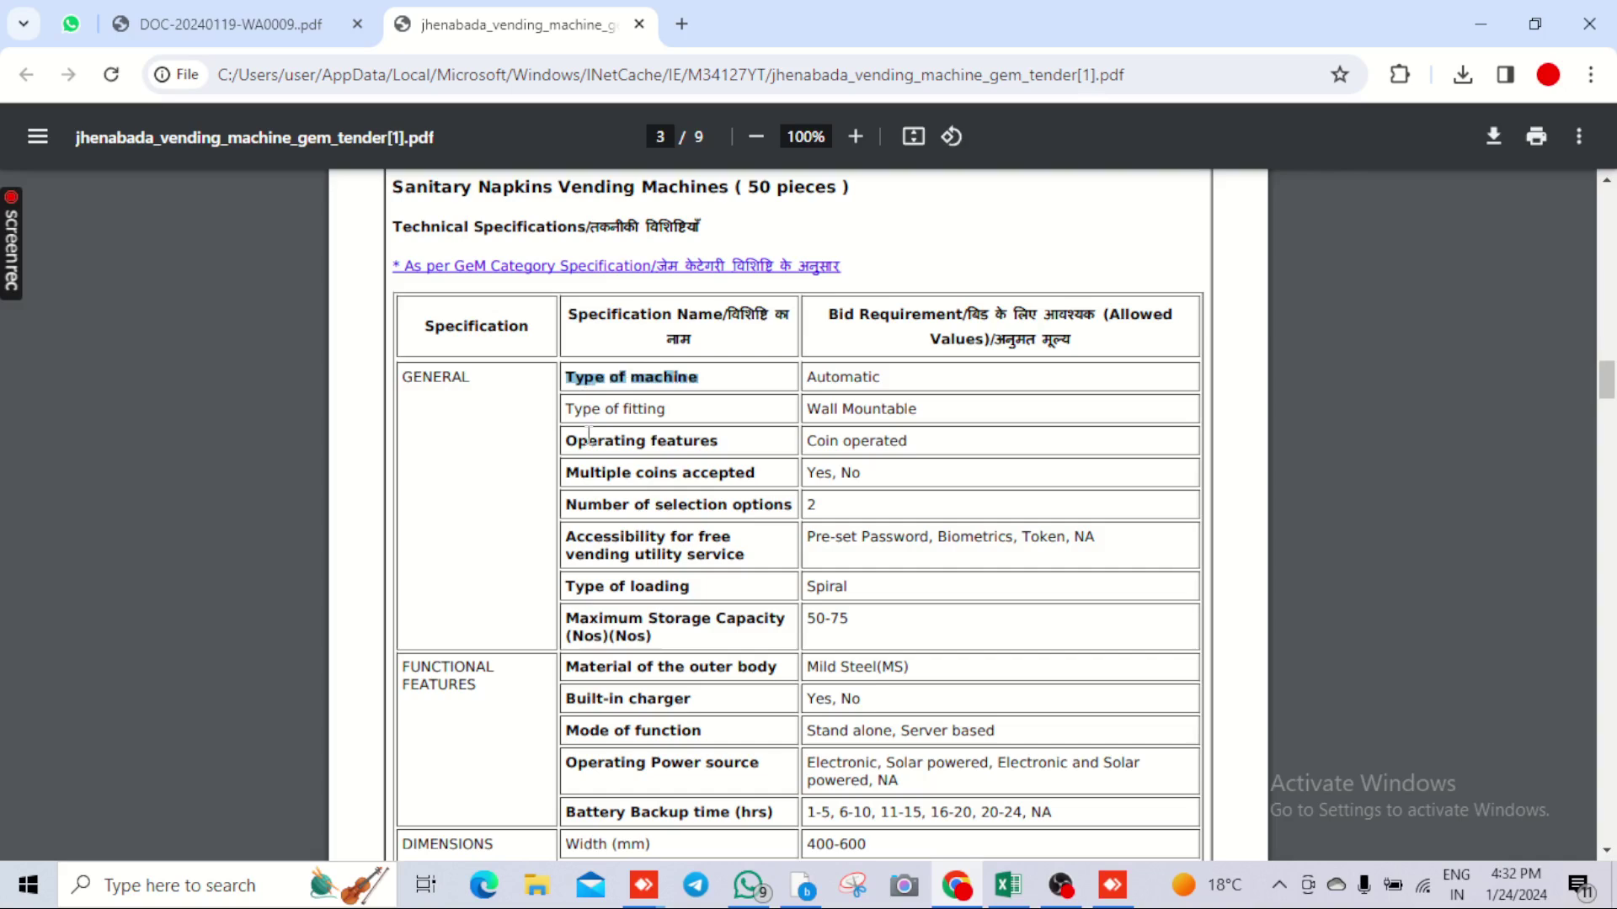
{"action": "left_click_drag", "start_coordinate": [565, 410], "coordinate": [671, 413]}
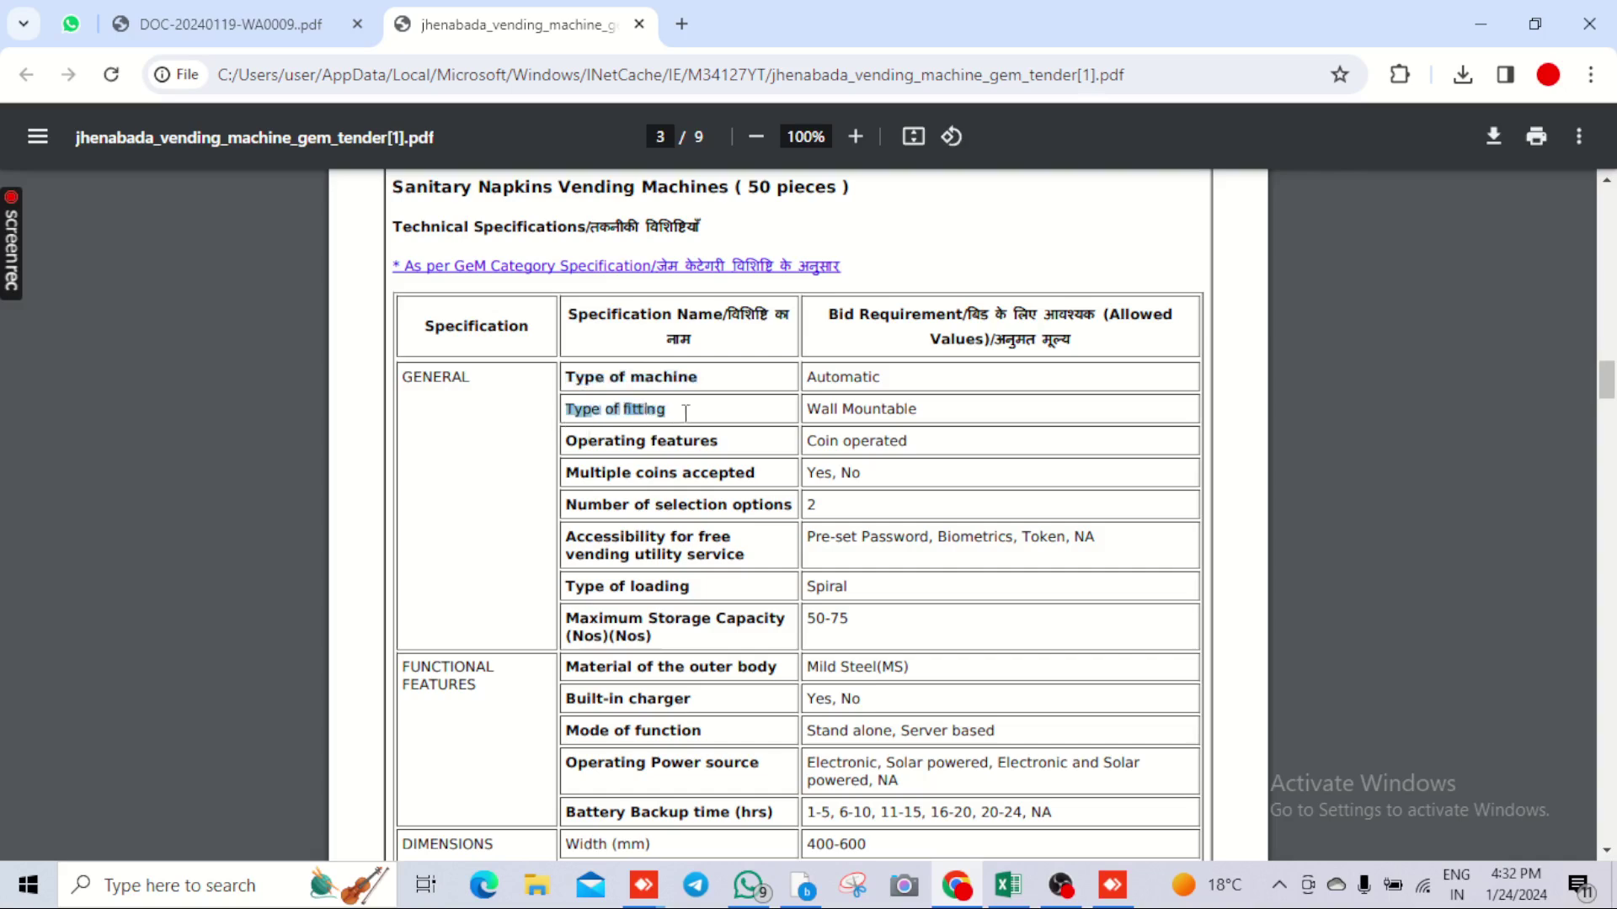
{"action": "key", "text": "alt+Tab"}
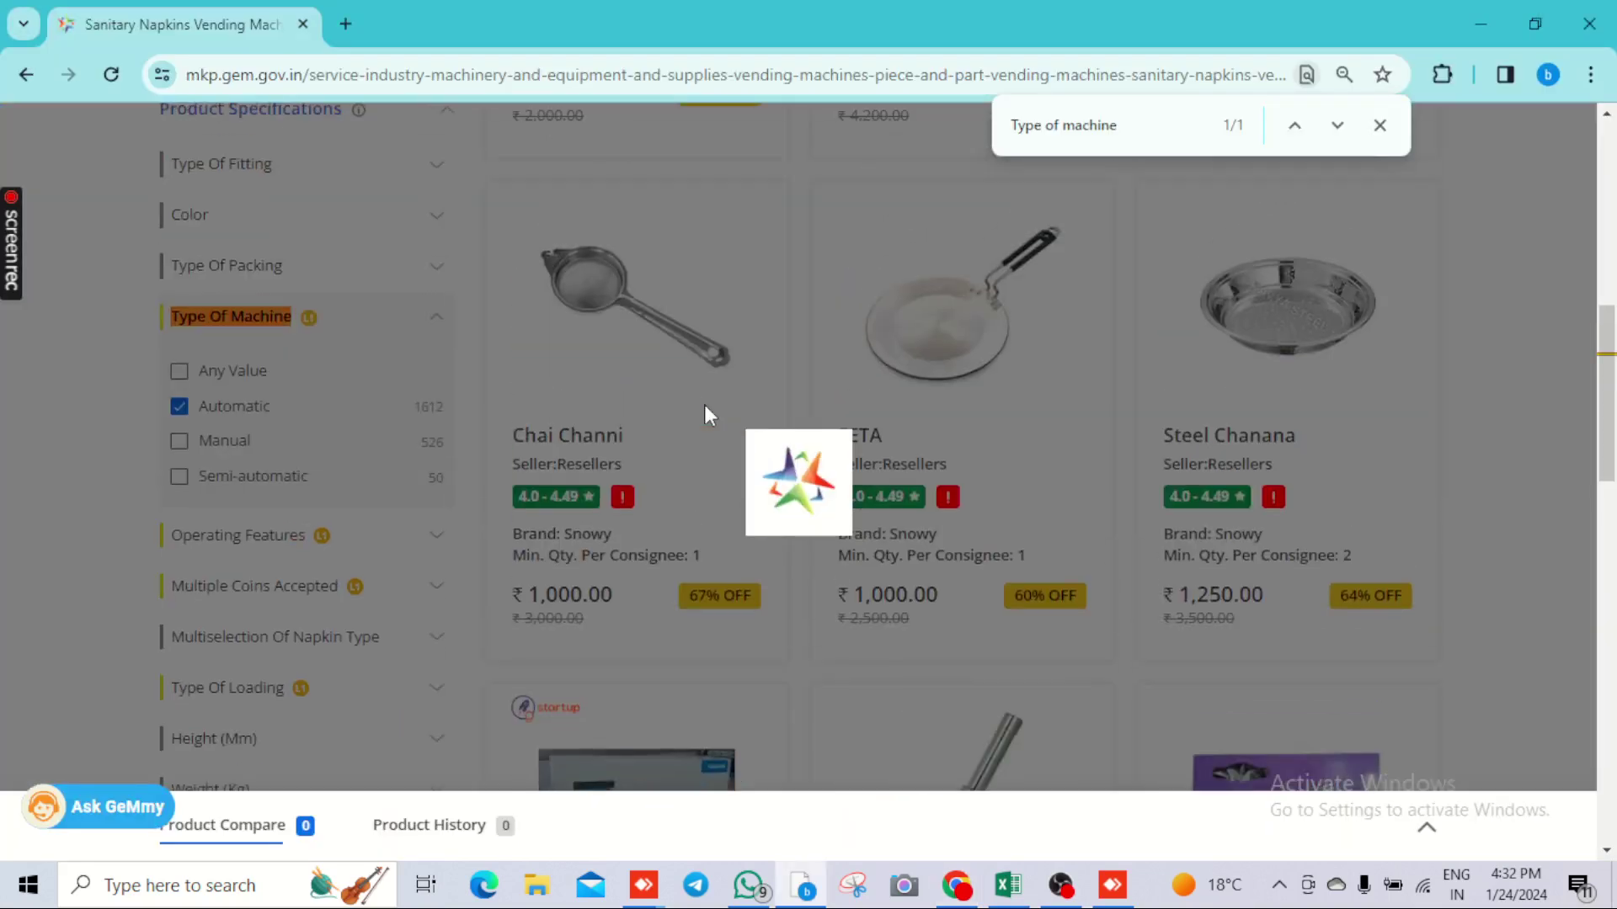
{"action": "key", "text": "ctrl+f"}
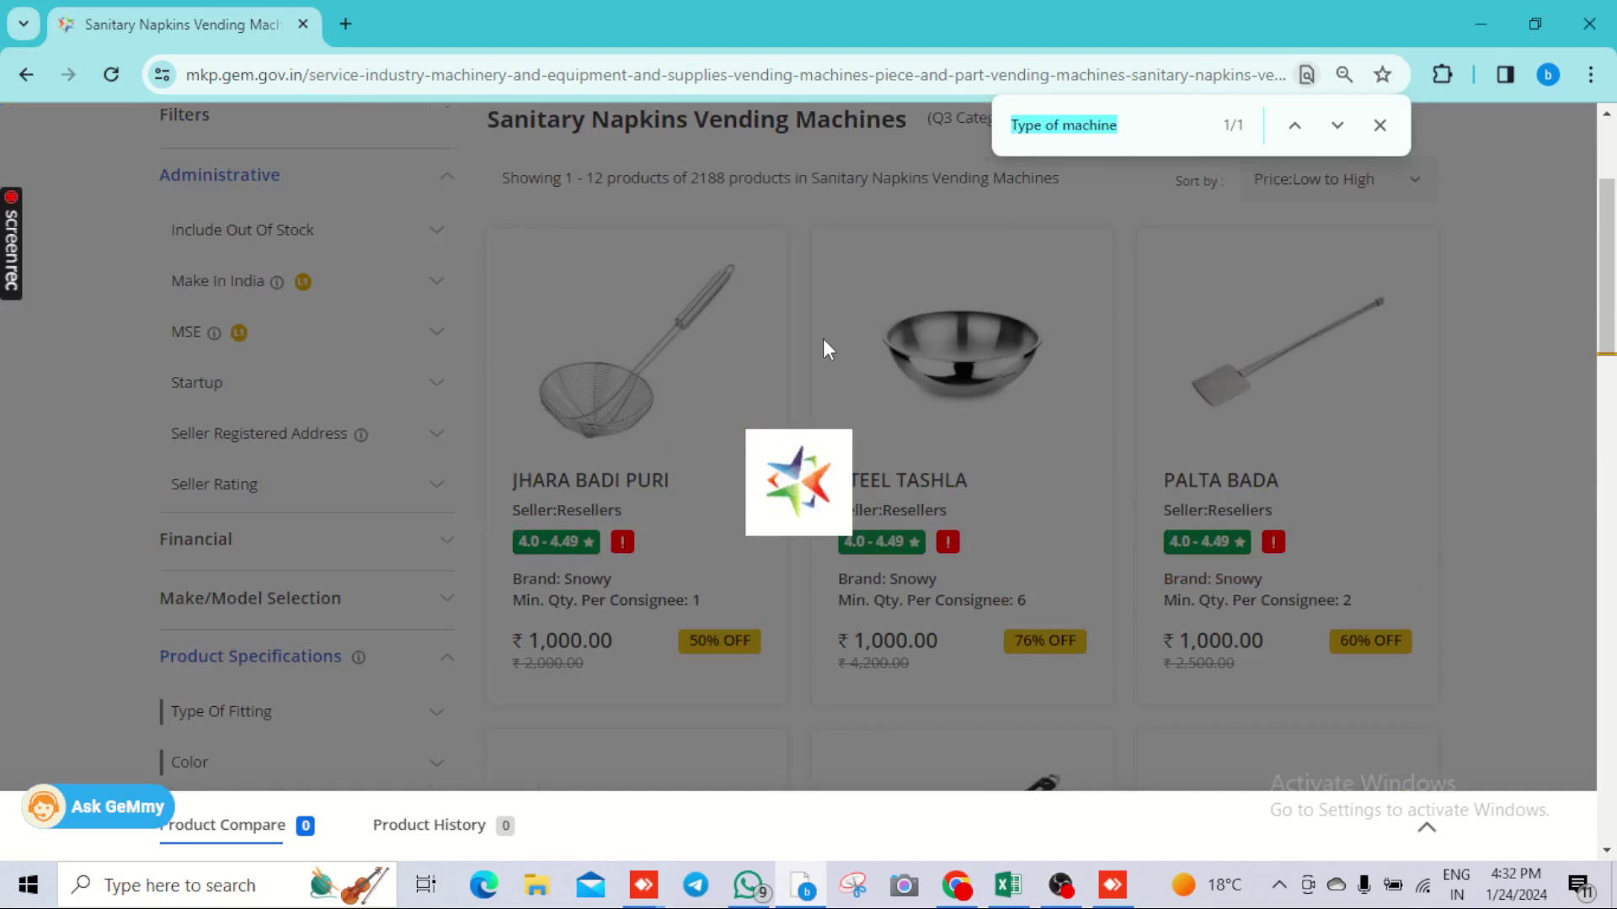
{"action": "scroll", "coordinate": [952, 194], "scroll_direction": "down", "scroll_amount": 1}
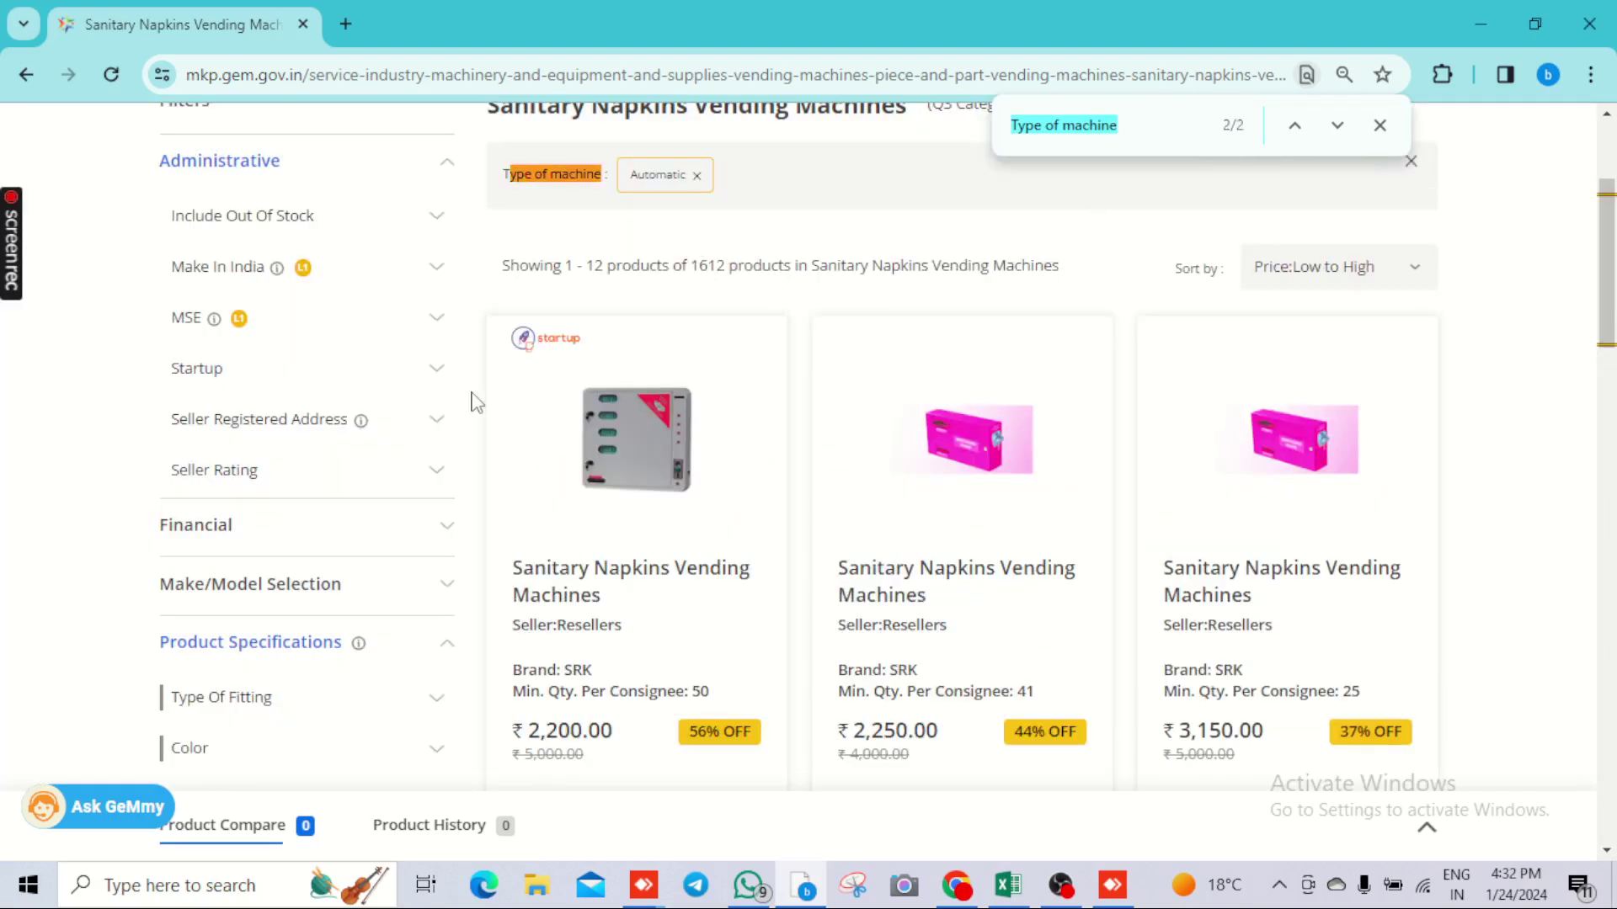
{"action": "key", "text": "alt+Tab"}
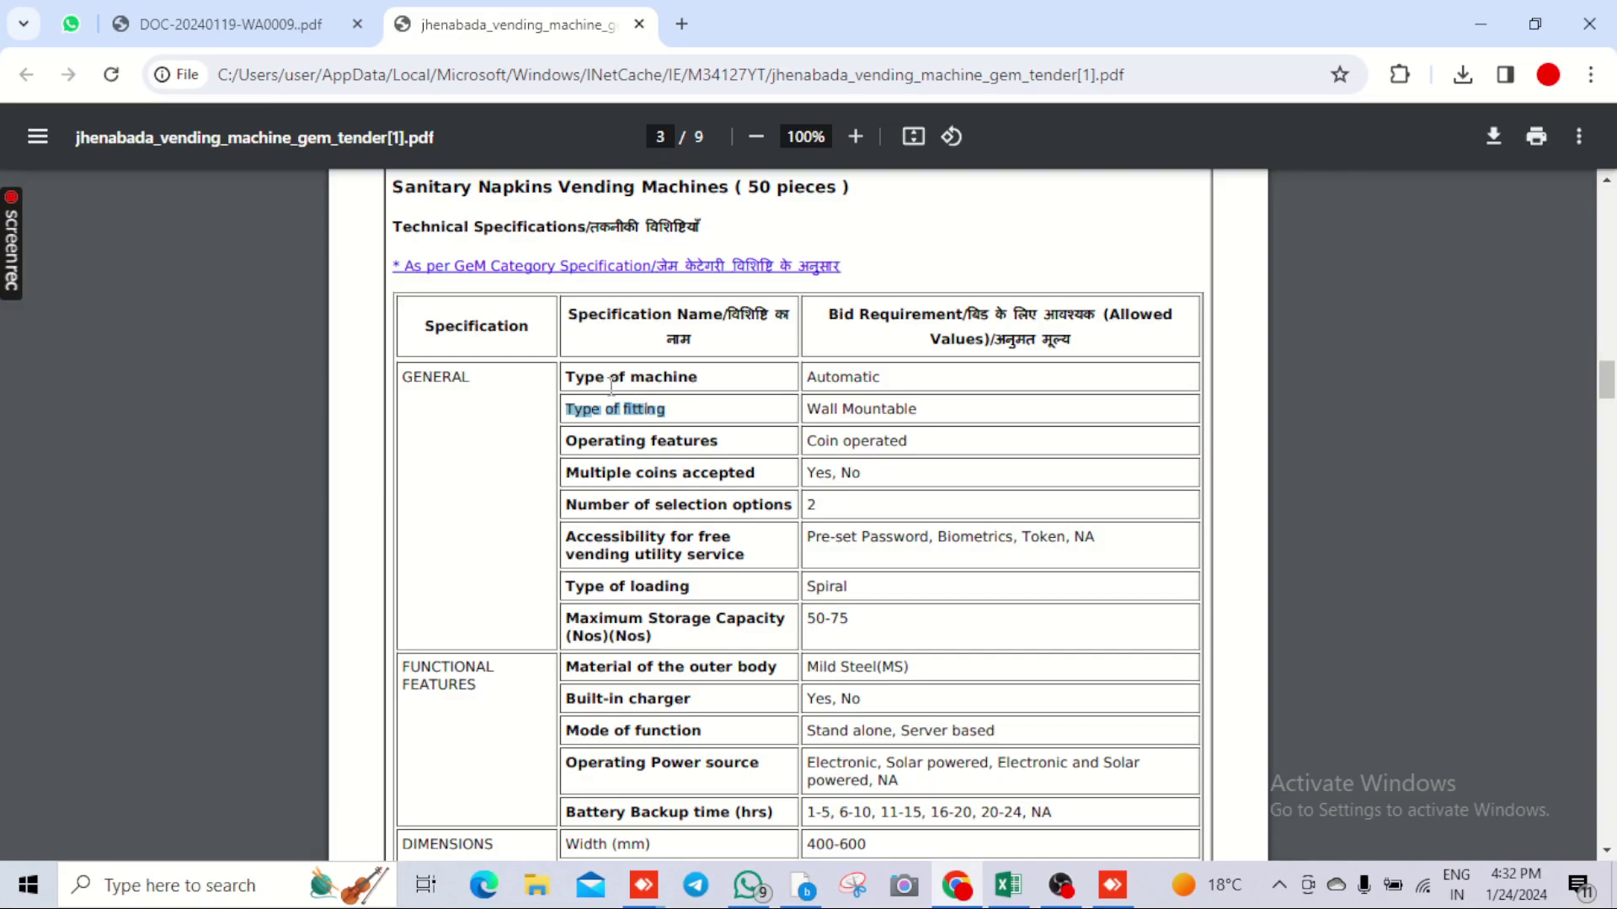
{"action": "key", "text": "ctrl+c"}
{"action": "key", "text": "alt+Tab"}
{"action": "key", "text": "ctrl+f"}
{"action": "key", "text": "ctrl+v"}
Filter the Type Of Fitting to Wall Mountable machines
{"action": "scroll", "coordinate": [311, 499], "scroll_direction": "down", "scroll_amount": 3}
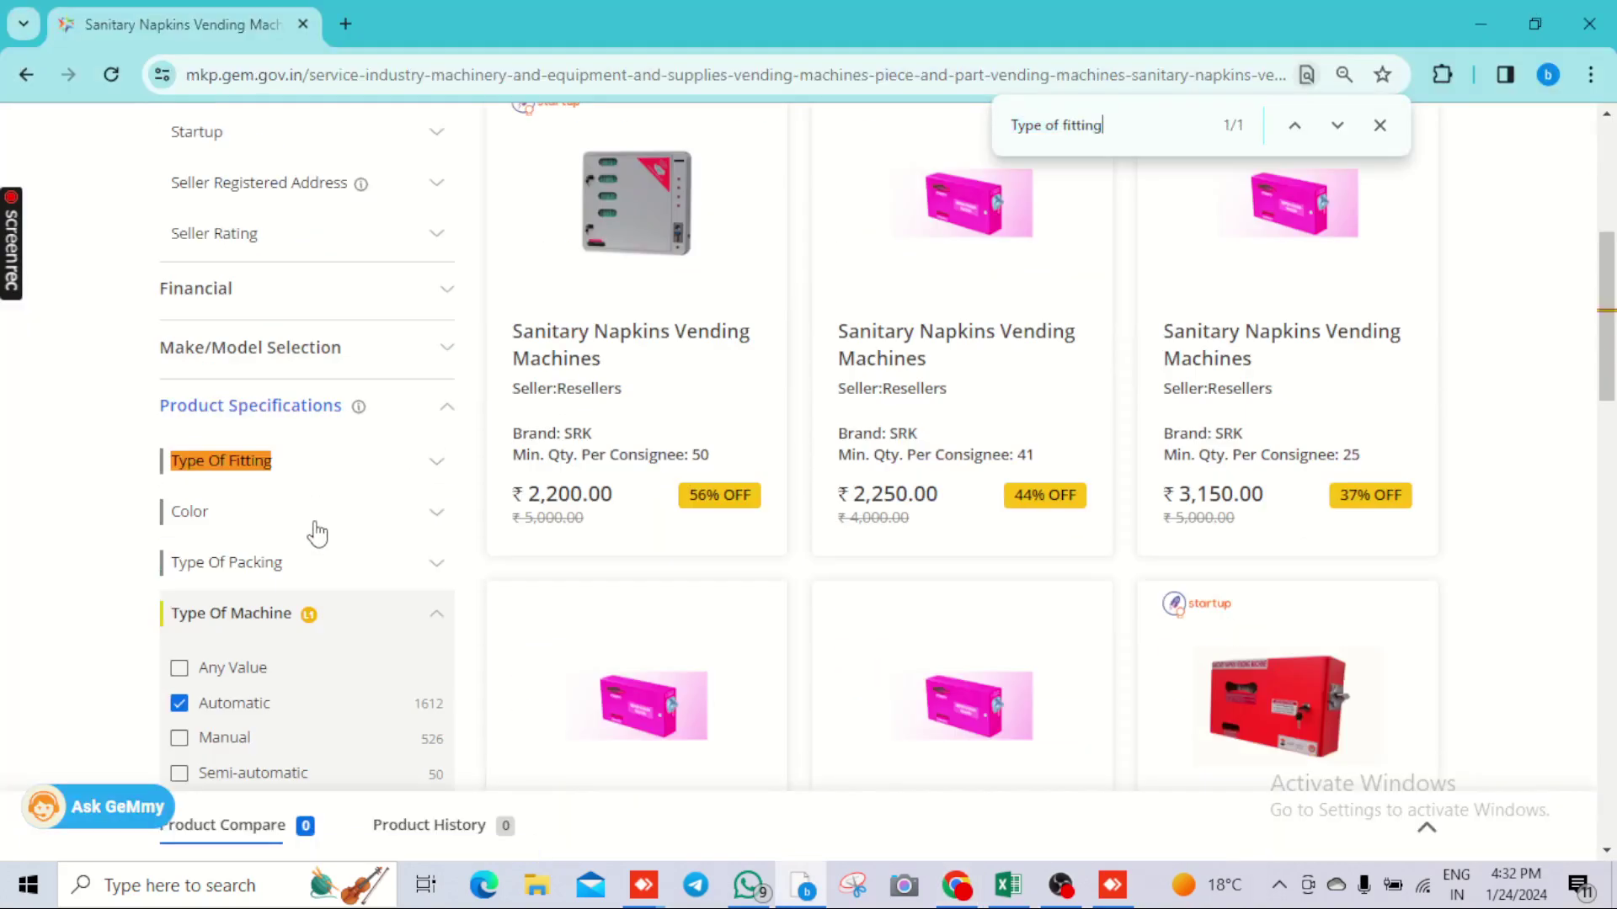
{"action": "left_click", "coordinate": [303, 461]}
{"action": "scroll", "coordinate": [303, 460], "scroll_direction": "down", "scroll_amount": 1}
{"action": "left_click", "coordinate": [242, 433]}
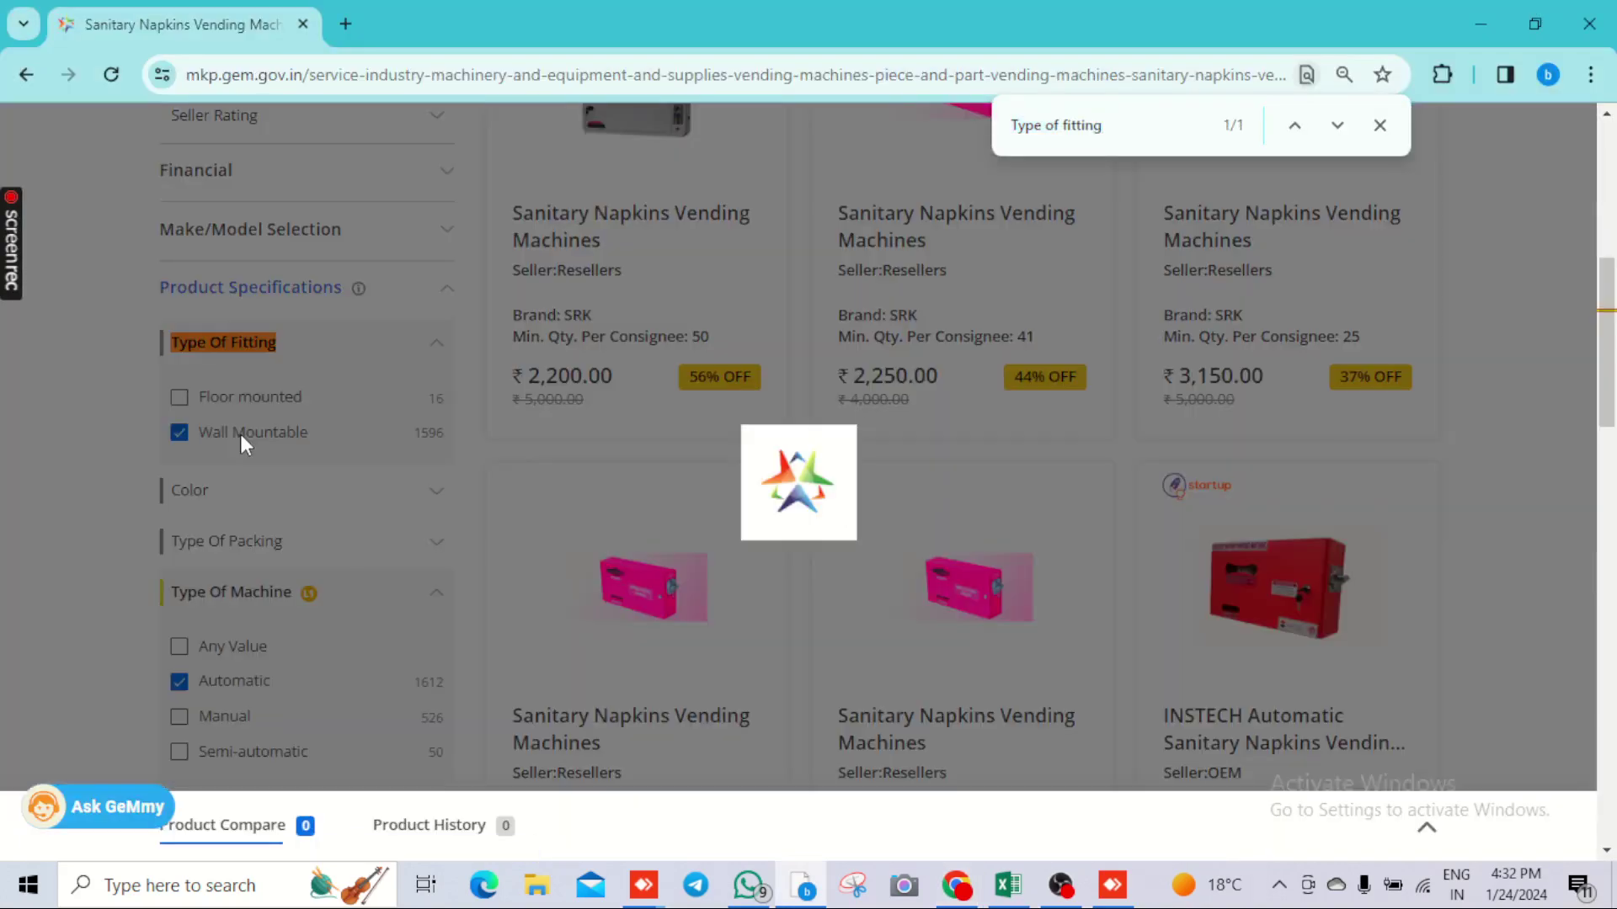
Look up the Operating features spec from the tender and expand its GeM filter
{"action": "key", "text": "alt+Tab"}
{"action": "left_click_drag", "start_coordinate": [566, 440], "coordinate": [689, 440]}
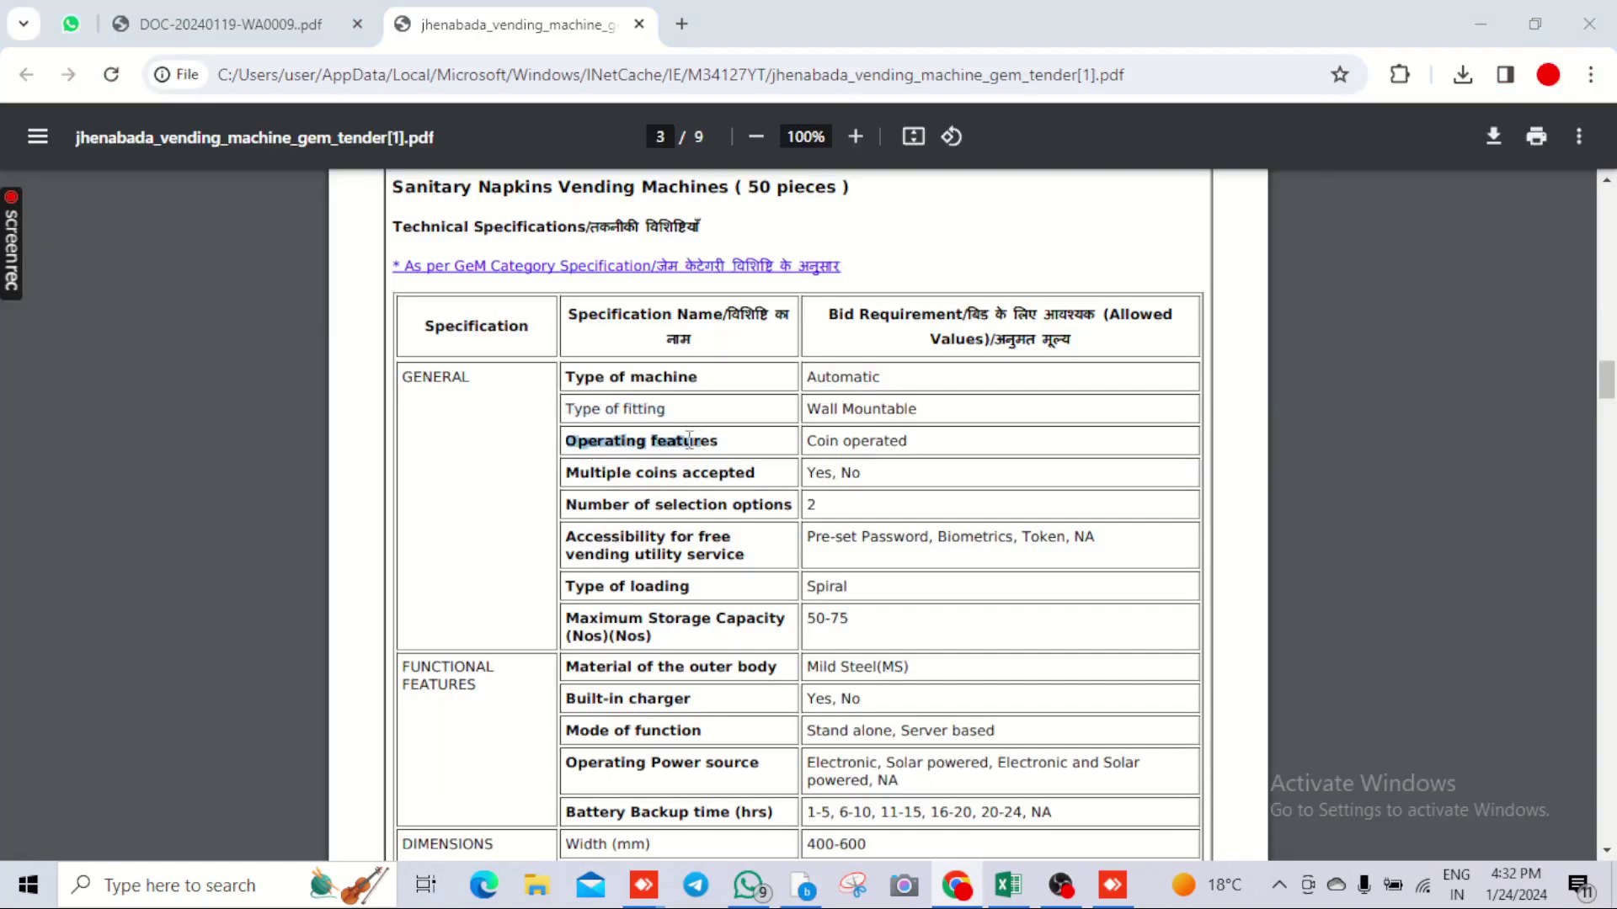
{"action": "key", "text": "ctrl+c"}
{"action": "key", "text": "alt+Tab"}
{"action": "key", "text": "ctrl+f"}
{"action": "key", "text": "ctrl+v"}
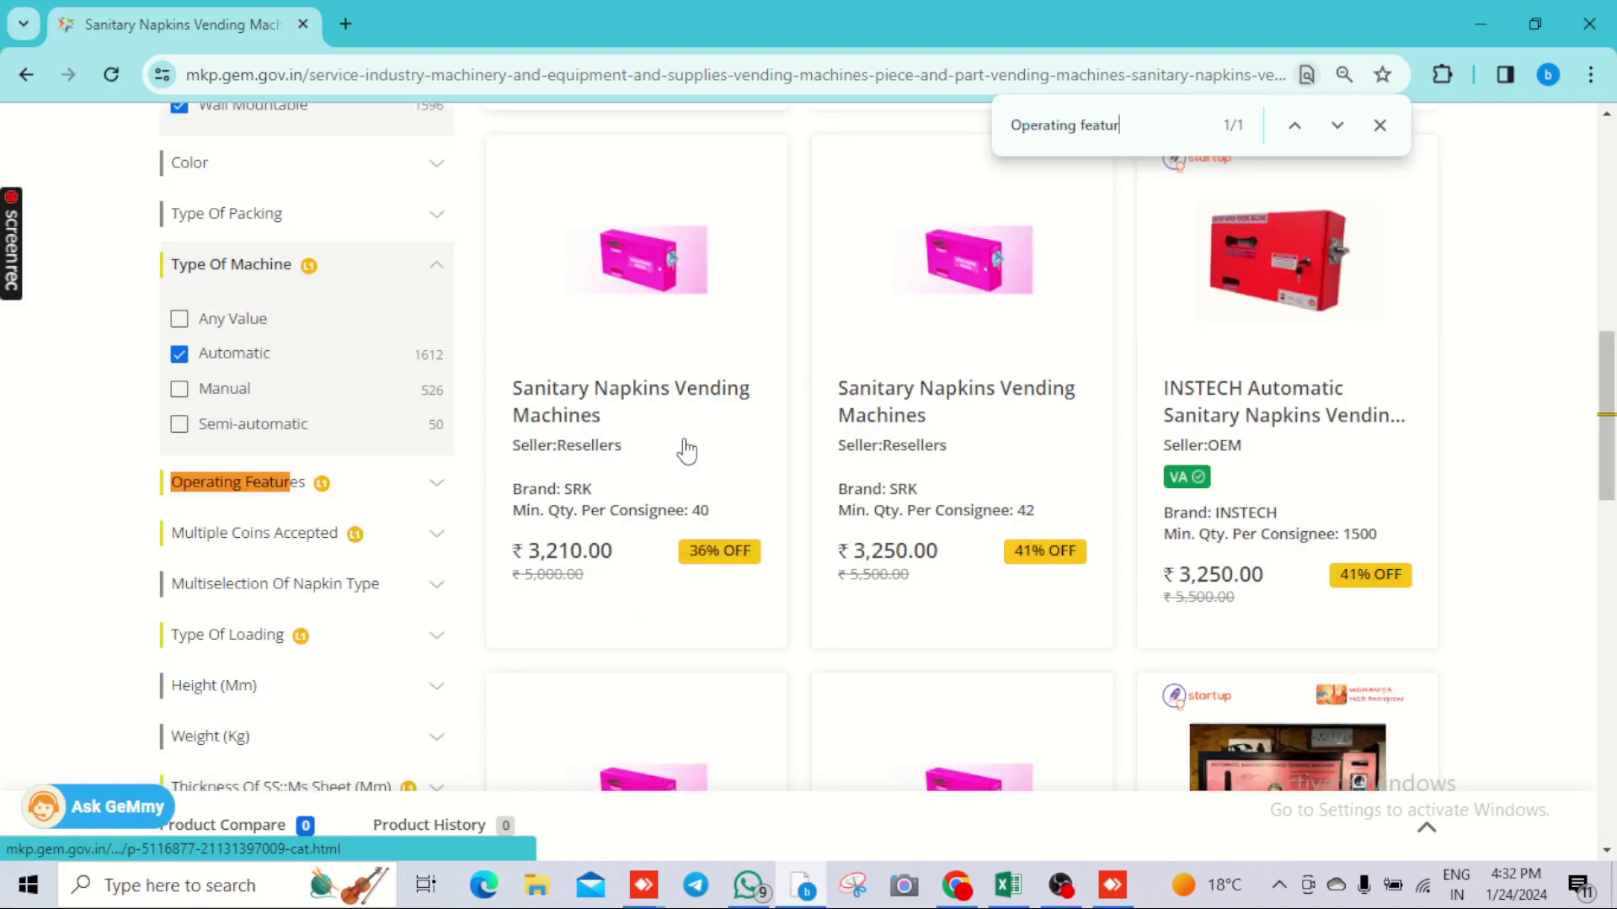
{"action": "left_click", "coordinate": [343, 488]}
{"action": "scroll", "coordinate": [253, 395], "scroll_direction": "down", "scroll_amount": 3}
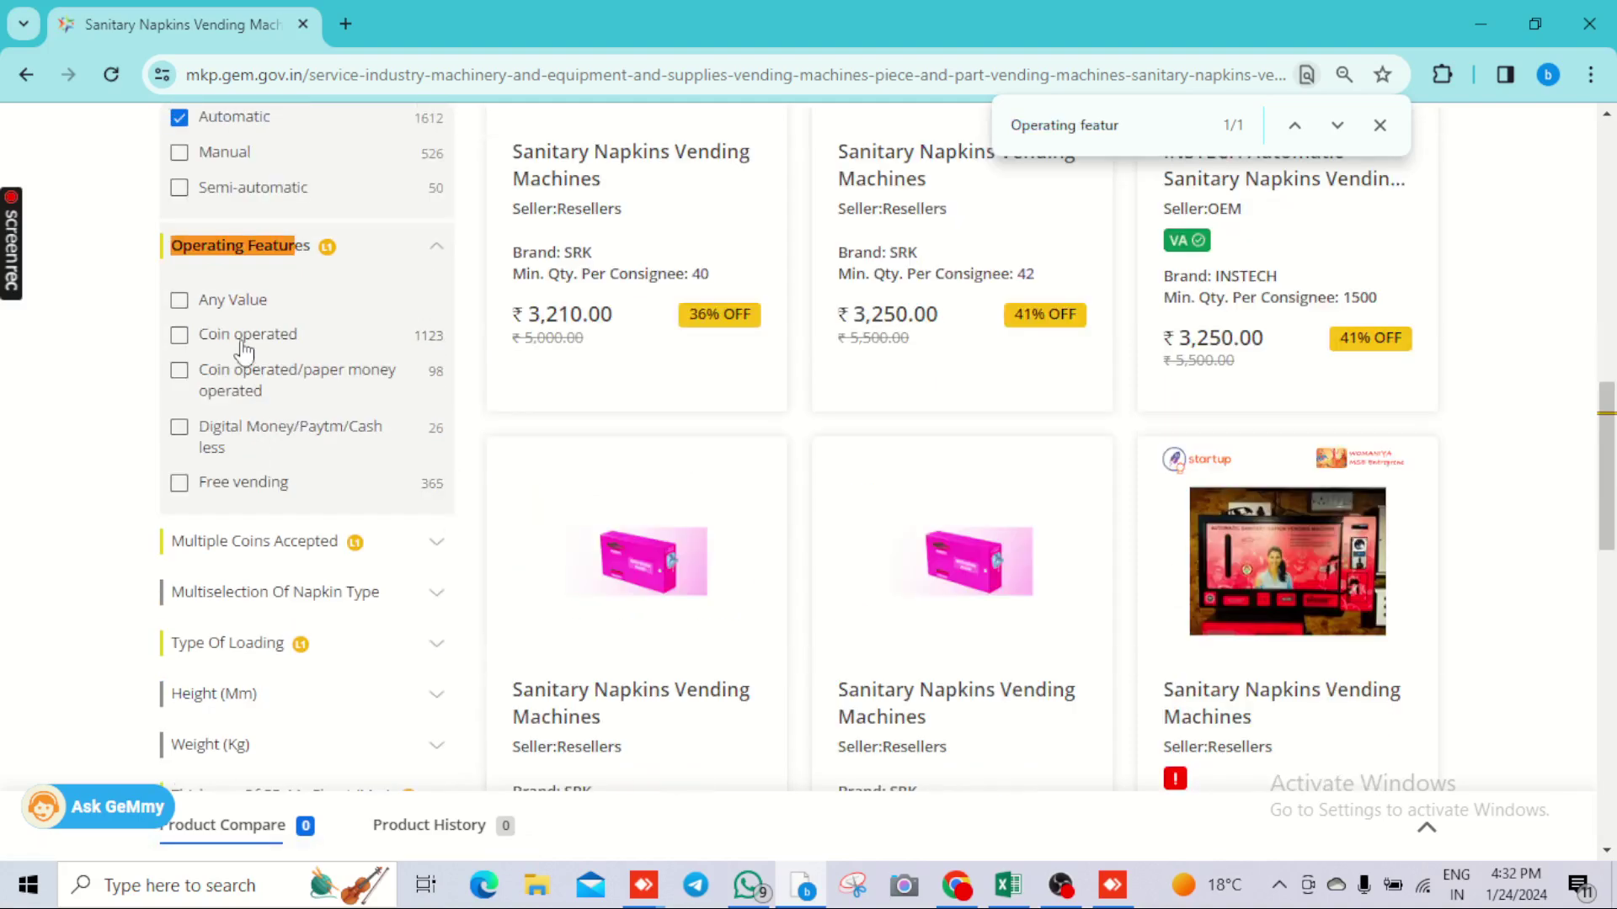
Look up Multiple coins accepted from the tender and expand that GeM filter
{"action": "key", "text": "alt+Tab"}
{"action": "left_click_drag", "start_coordinate": [575, 479], "coordinate": [741, 478]}
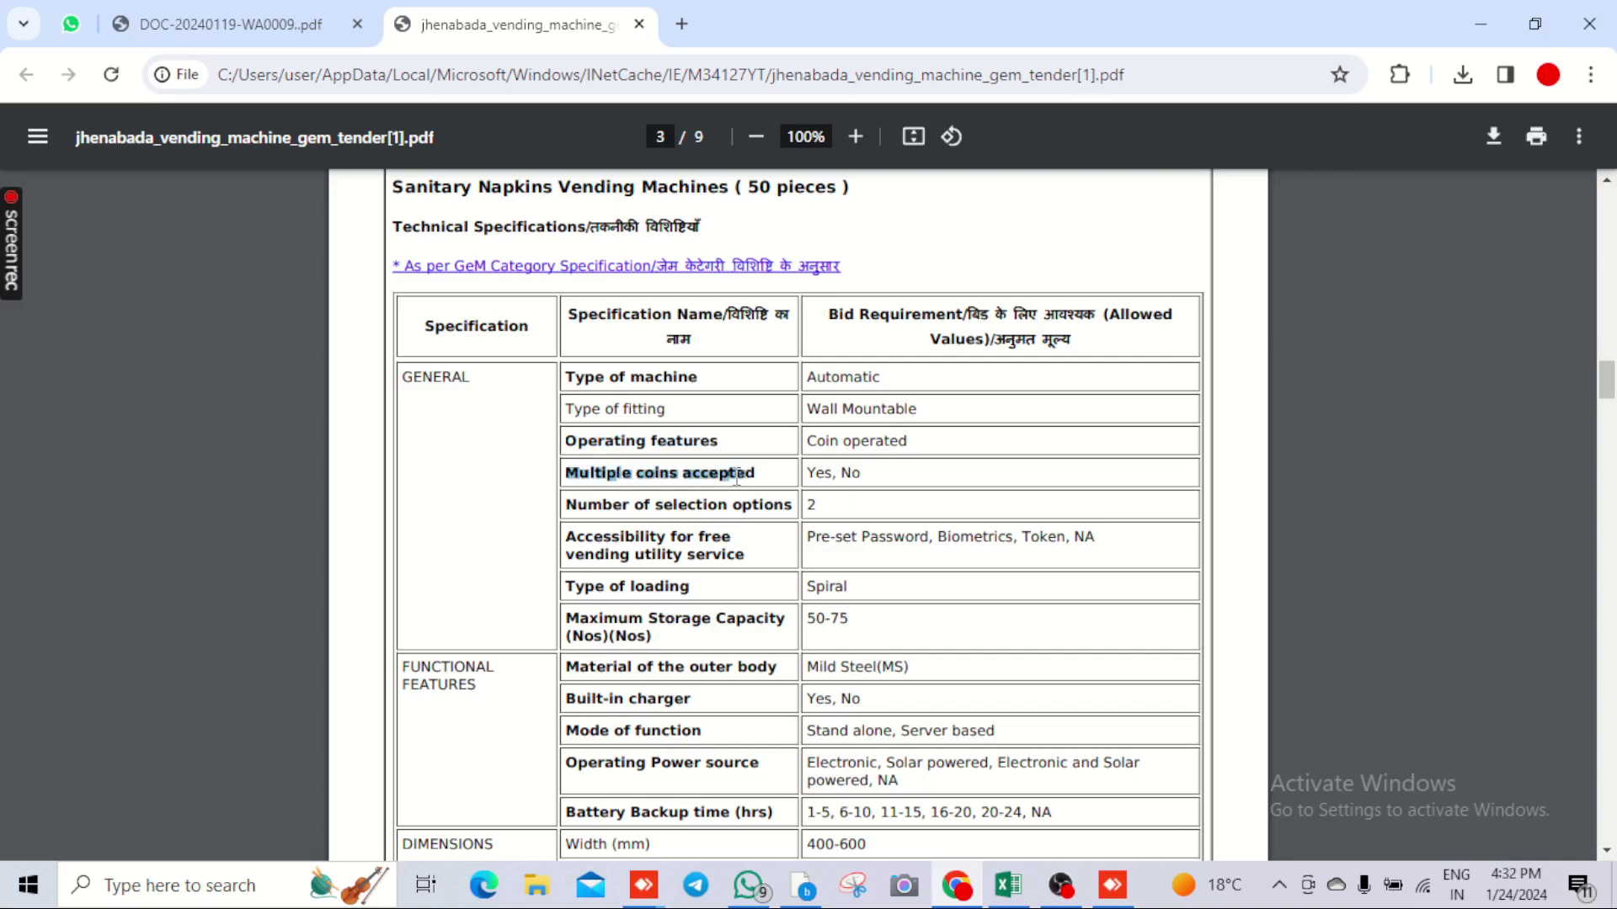
{"action": "key", "text": "ctrl+c"}
{"action": "key", "text": "alt+Tab"}
{"action": "key", "text": "ctrl+f"}
{"action": "key", "text": "ctrl+v"}
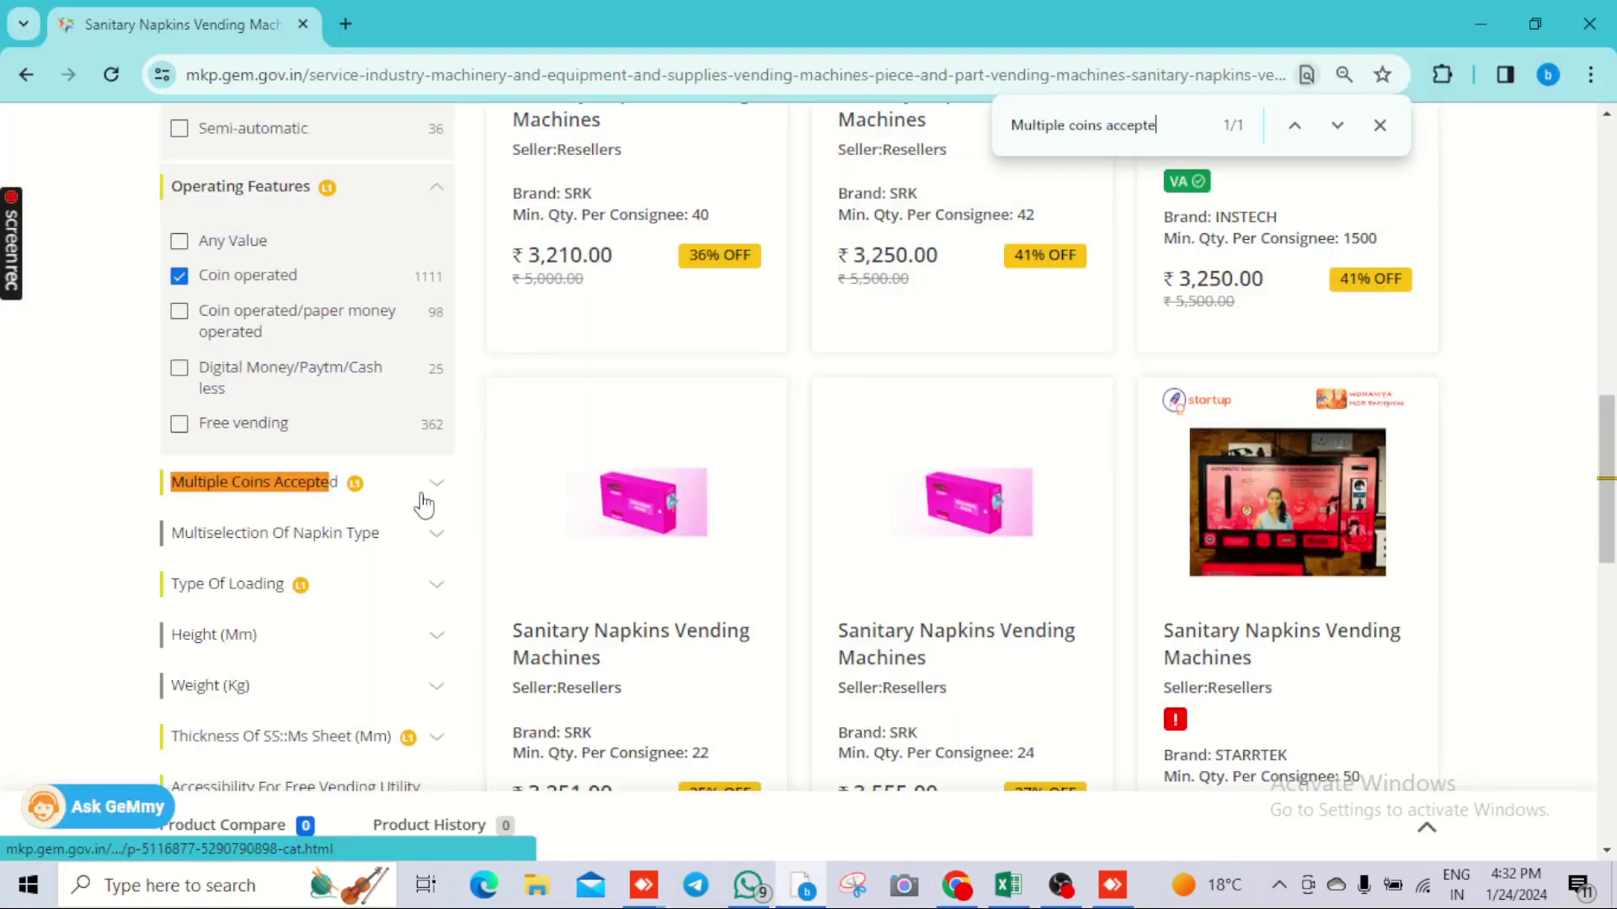
{"action": "left_click", "coordinate": [424, 496]}
{"action": "scroll", "coordinate": [376, 492], "scroll_direction": "down", "scroll_amount": 2}
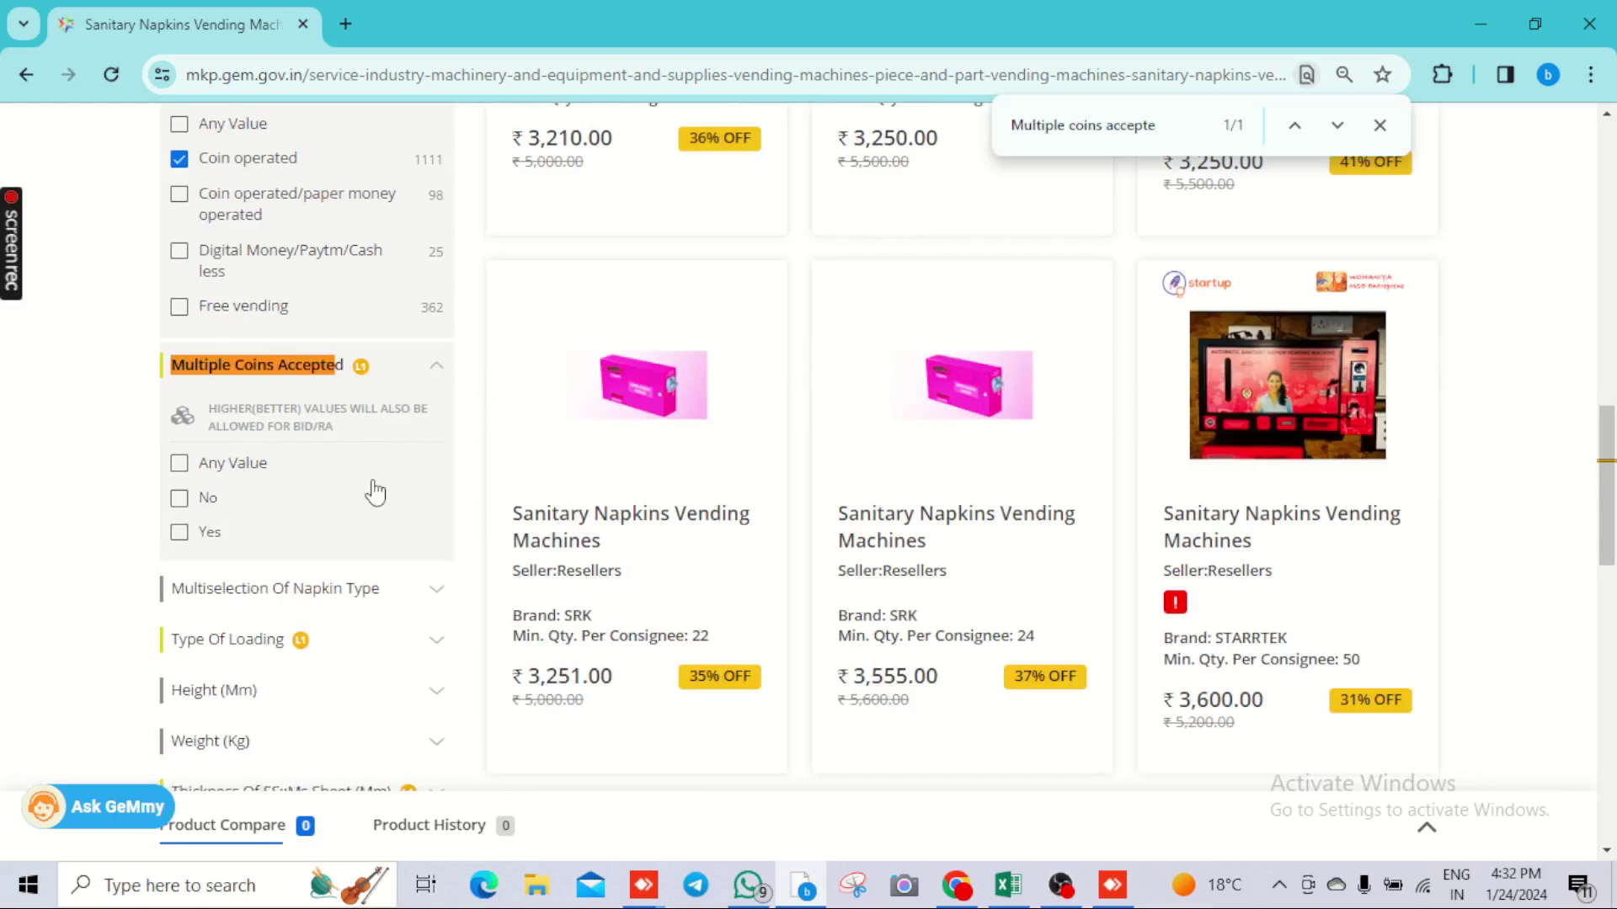
Look up Number of selection options from the tender and expand its GeM filter
{"action": "key", "text": "alt+Tab"}
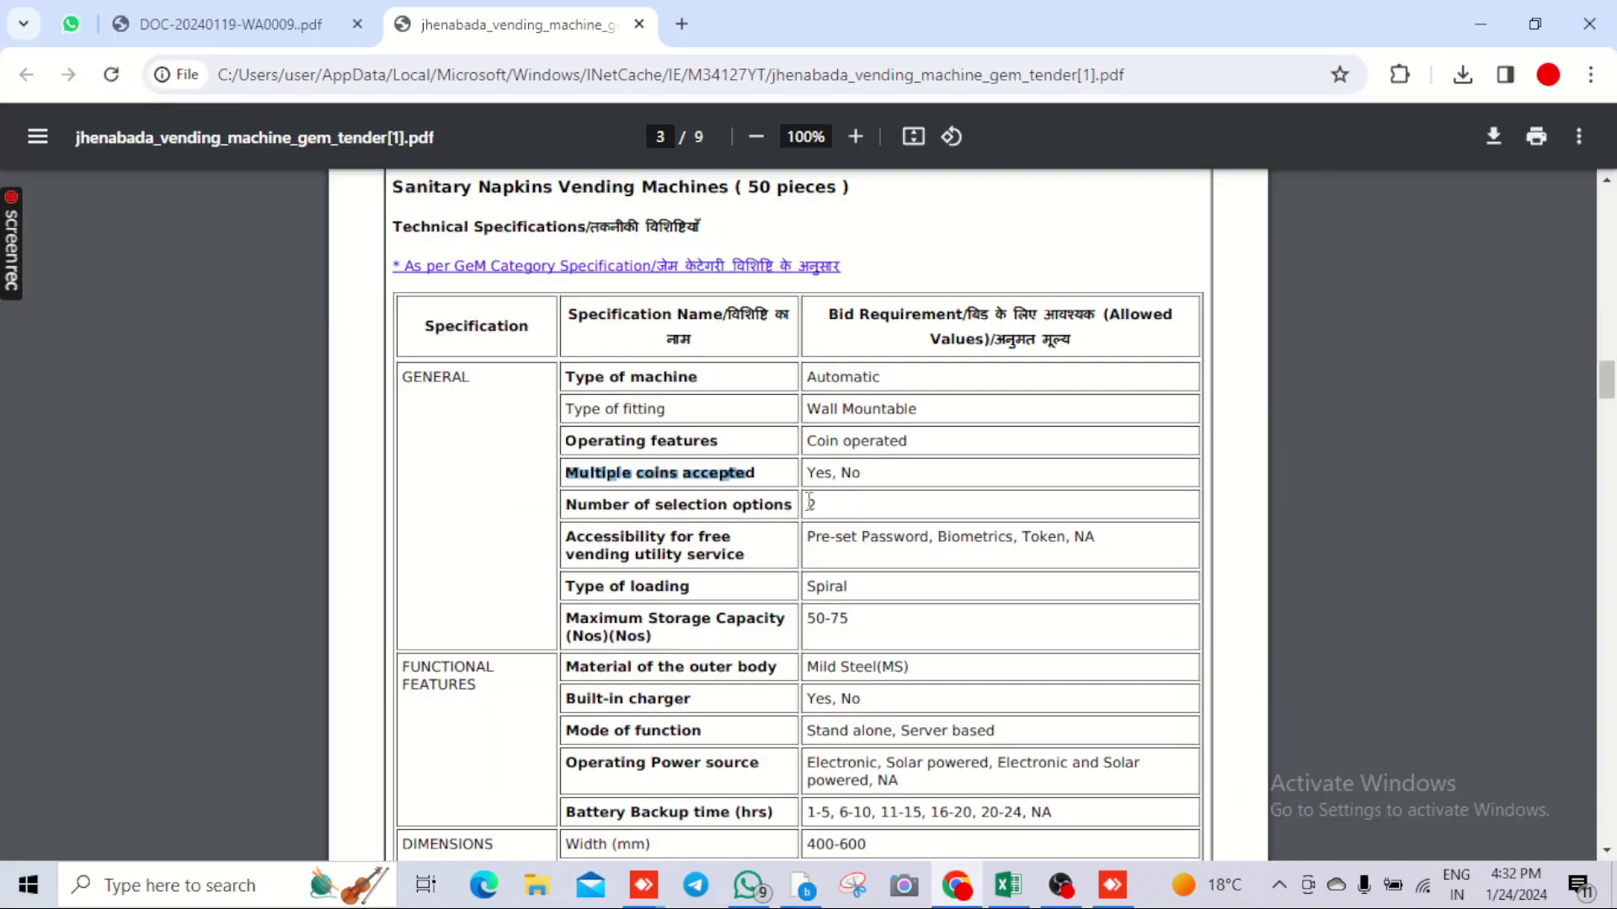
{"action": "scroll", "coordinate": [694, 480], "scroll_direction": "down", "scroll_amount": 1}
{"action": "left_click_drag", "start_coordinate": [564, 386], "coordinate": [791, 389]}
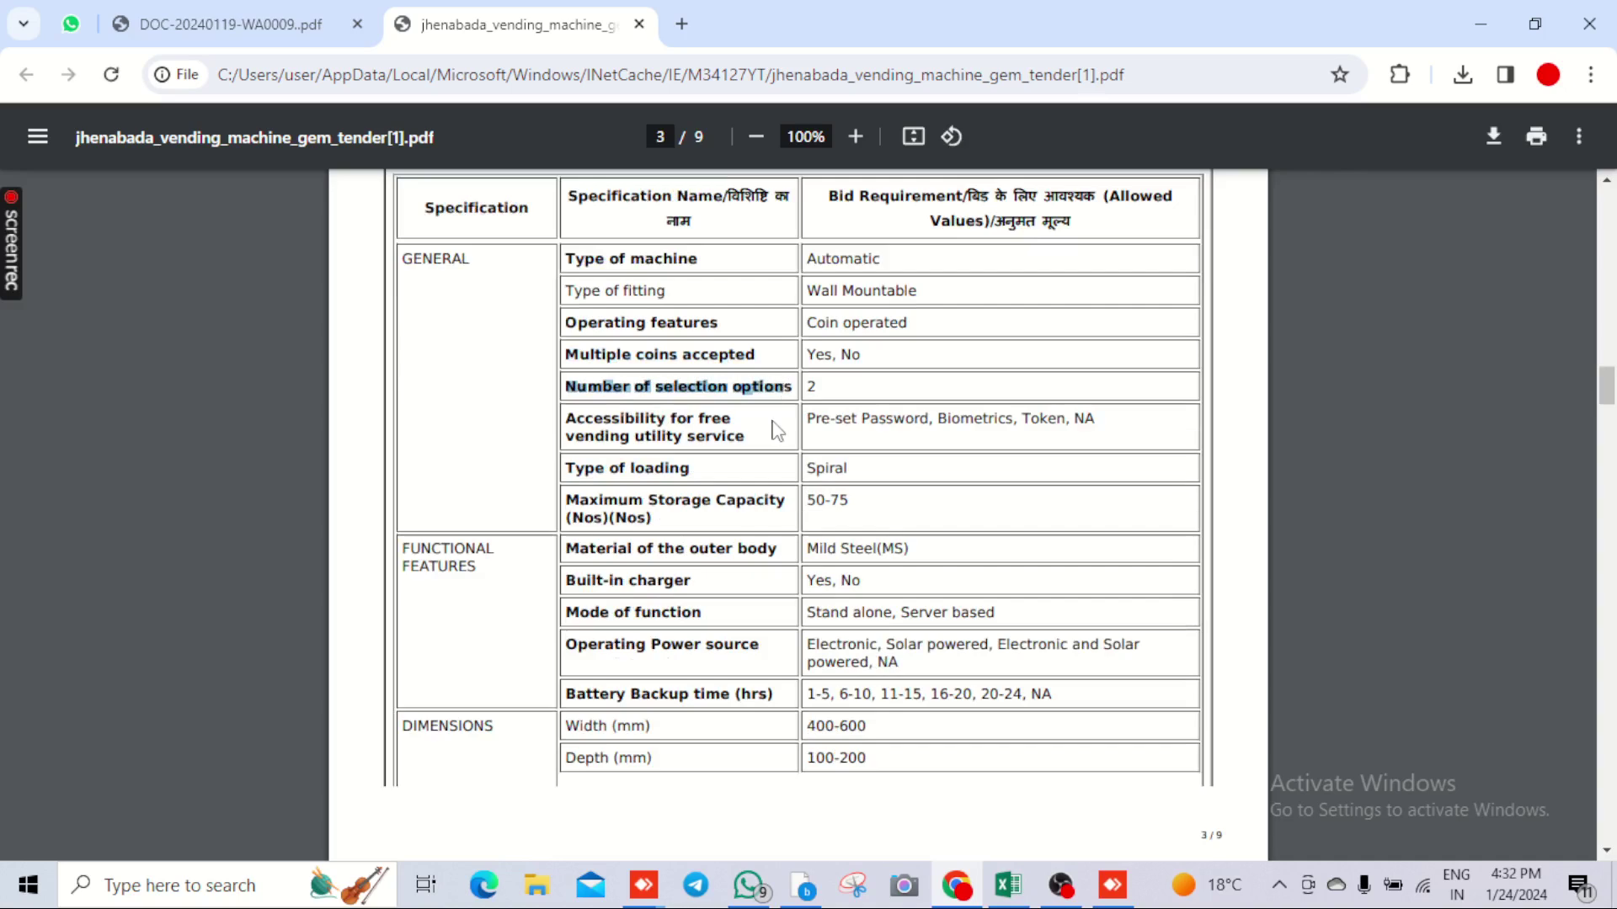
{"action": "key", "text": "ctrl+c"}
{"action": "key", "text": "alt+Tab"}
{"action": "key", "text": "ctrl+f"}
{"action": "key", "text": "ctrl+v"}
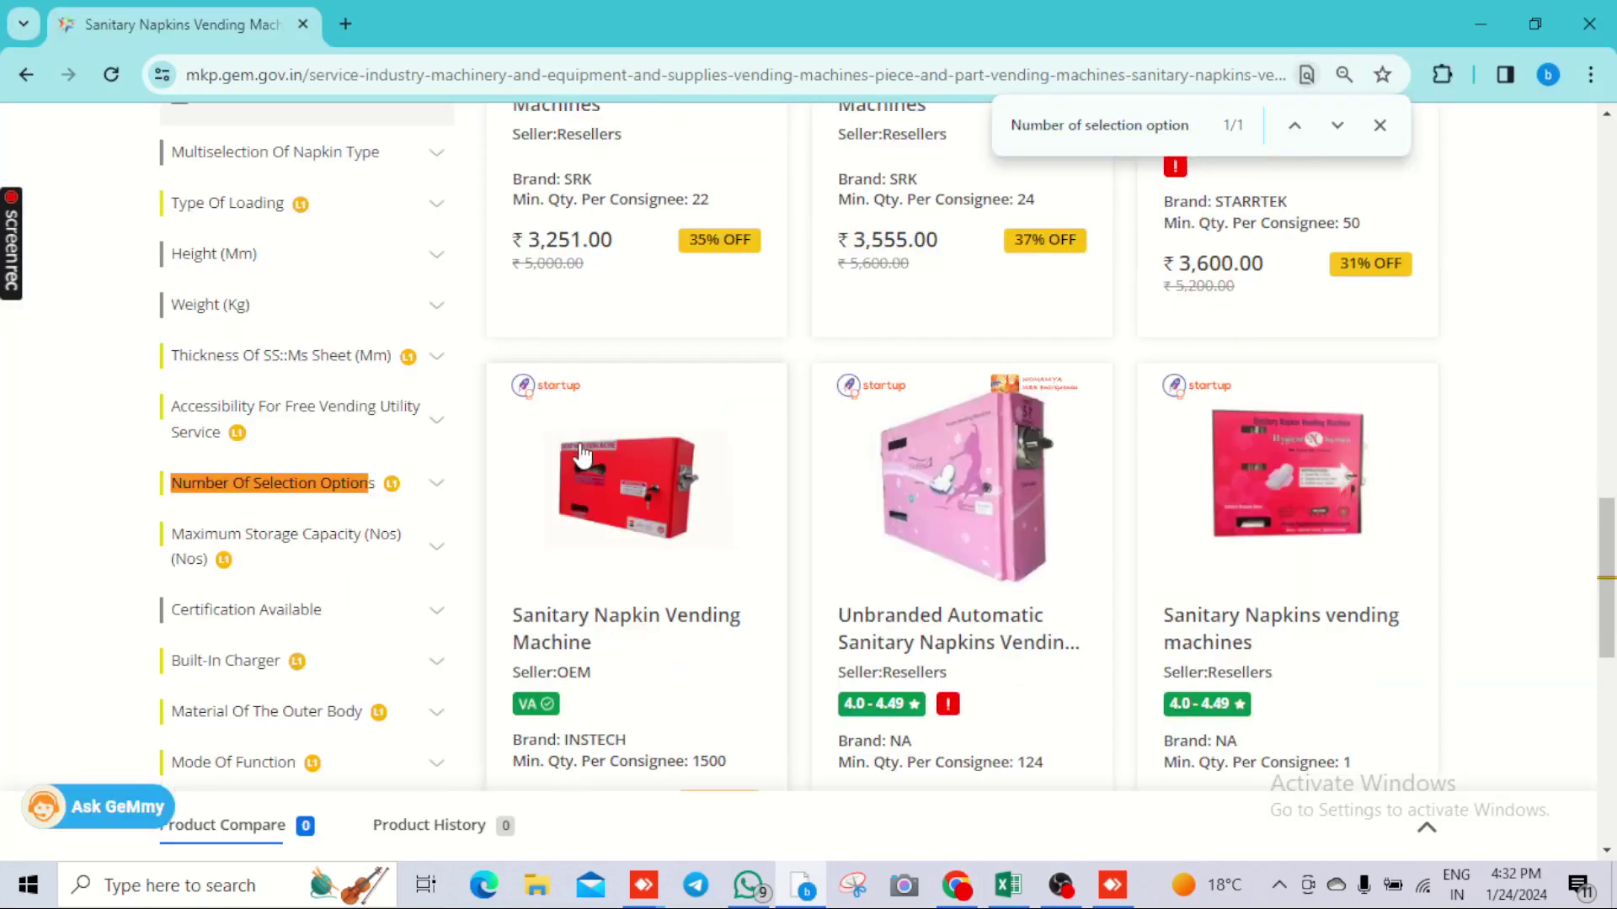
{"action": "left_click", "coordinate": [436, 484]}
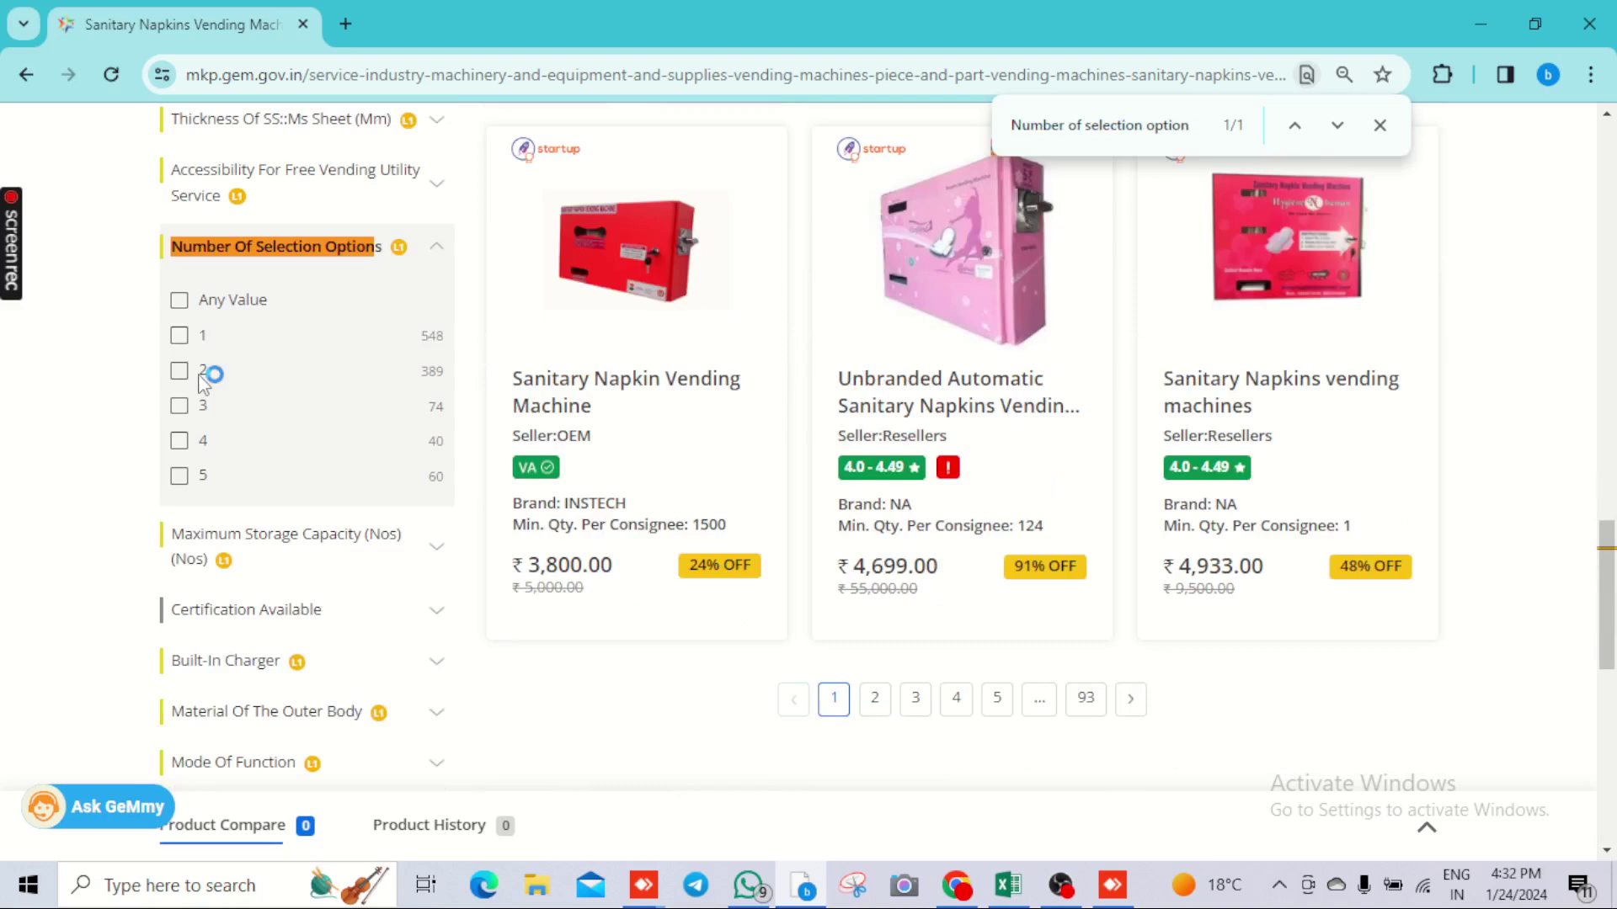
Expand the Accessibility For Free filter and compare against the tender's allowed values
{"action": "key", "text": "alt+Tab"}
{"action": "left_click_drag", "start_coordinate": [566, 418], "coordinate": [729, 416]}
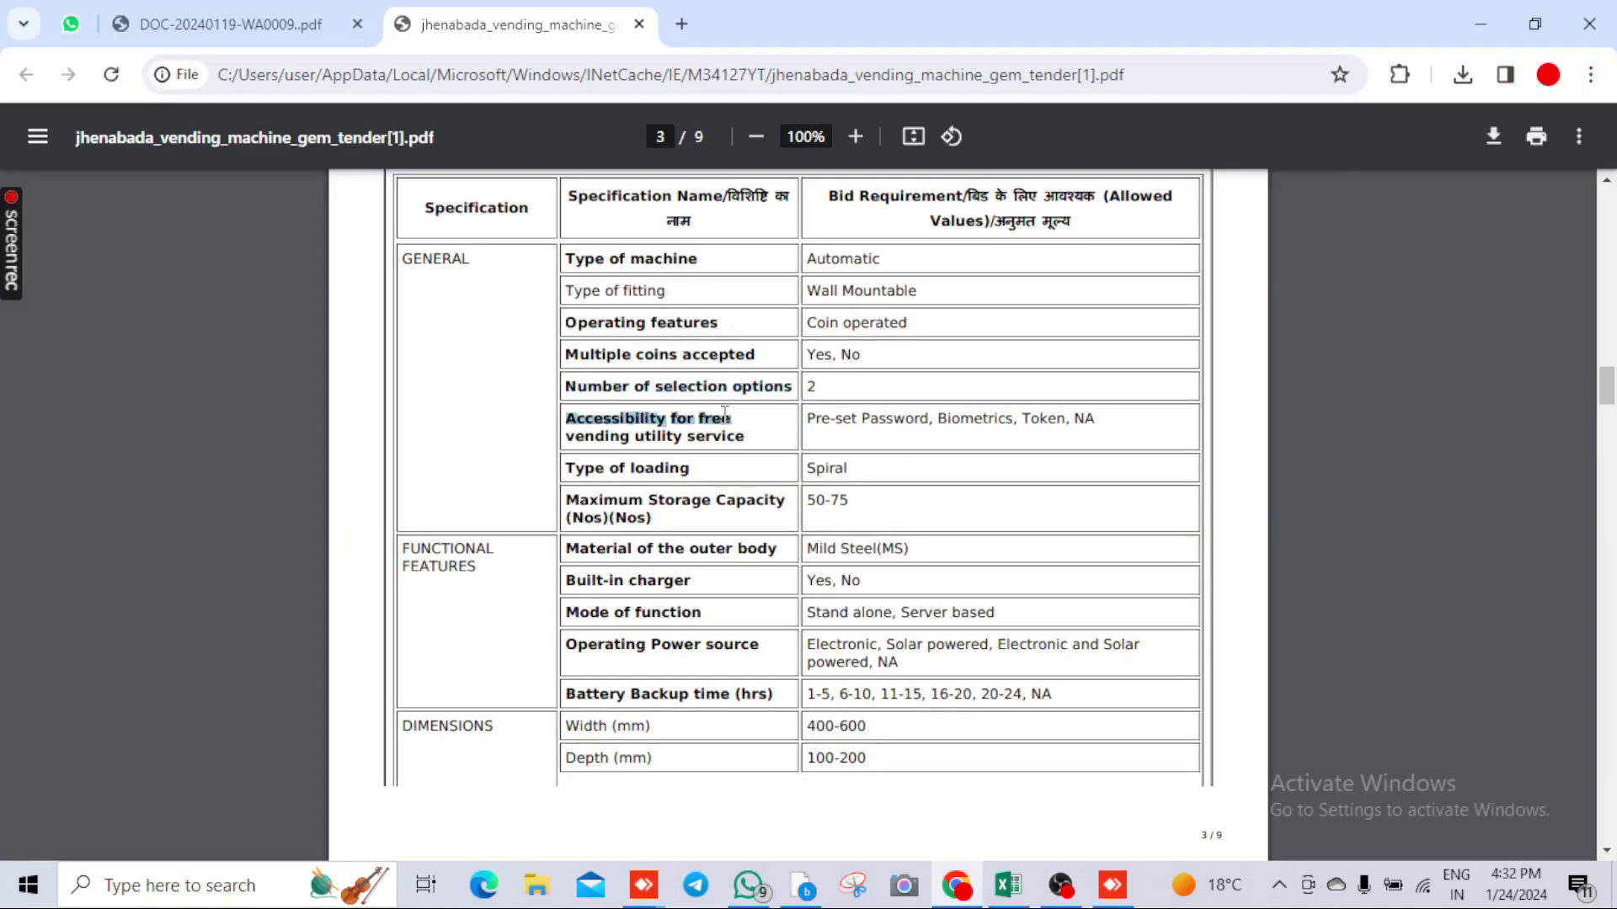
{"action": "key", "text": "ctrl+c"}
{"action": "key", "text": "alt+Tab"}
{"action": "key", "text": "ctrl+f"}
{"action": "key", "text": "ctrl+v"}
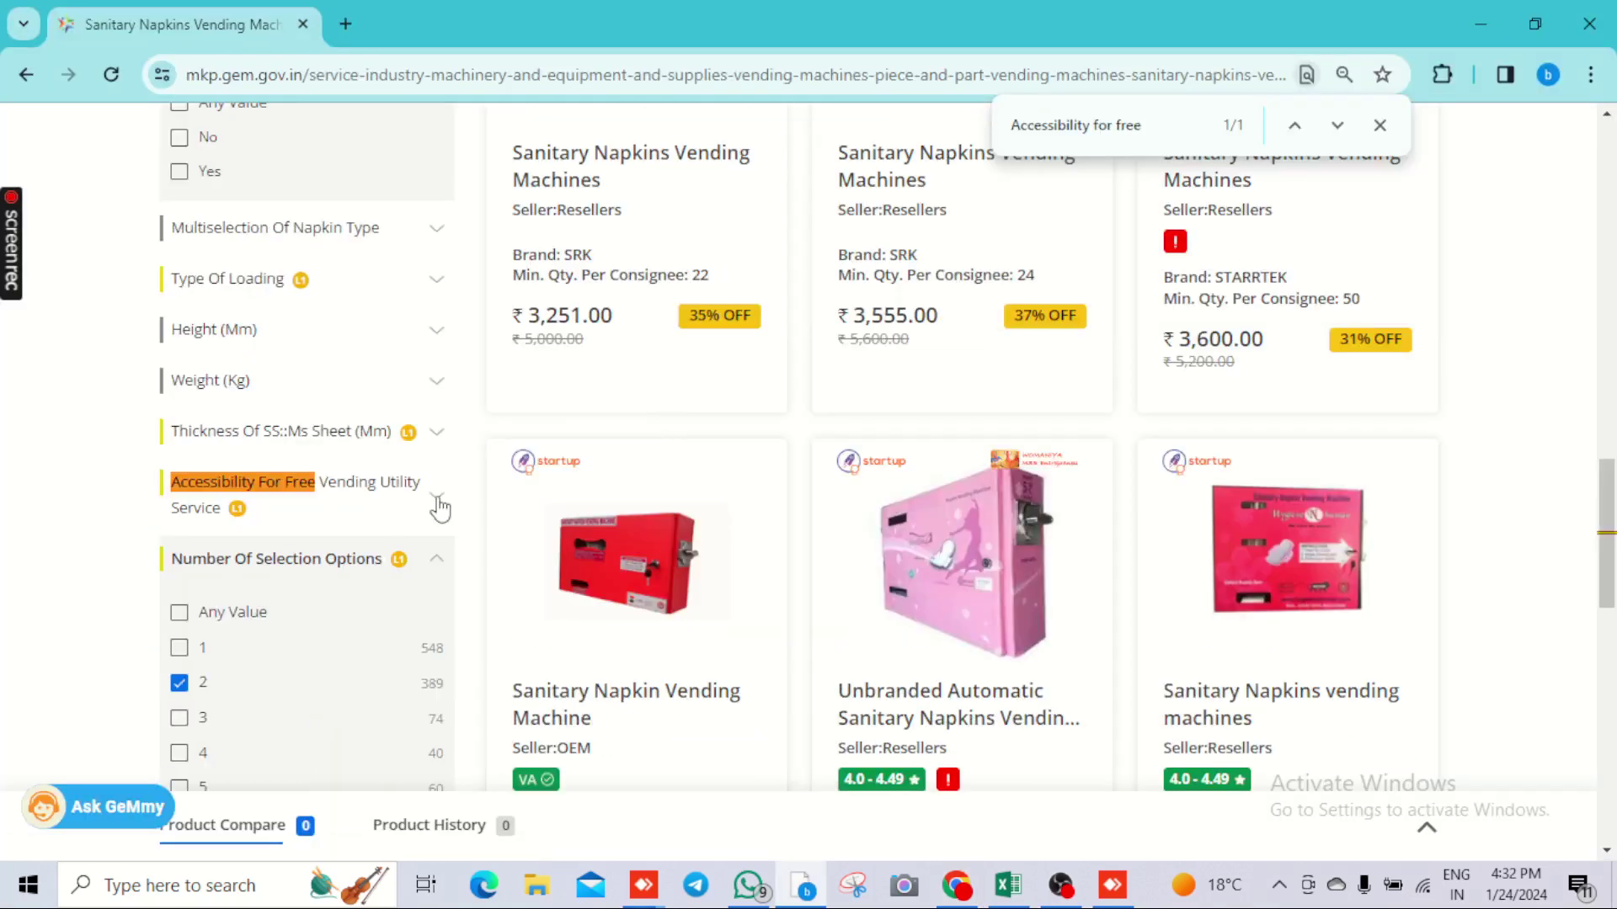
{"action": "left_click", "coordinate": [438, 499]}
{"action": "scroll", "coordinate": [268, 559], "scroll_direction": "down", "scroll_amount": 1}
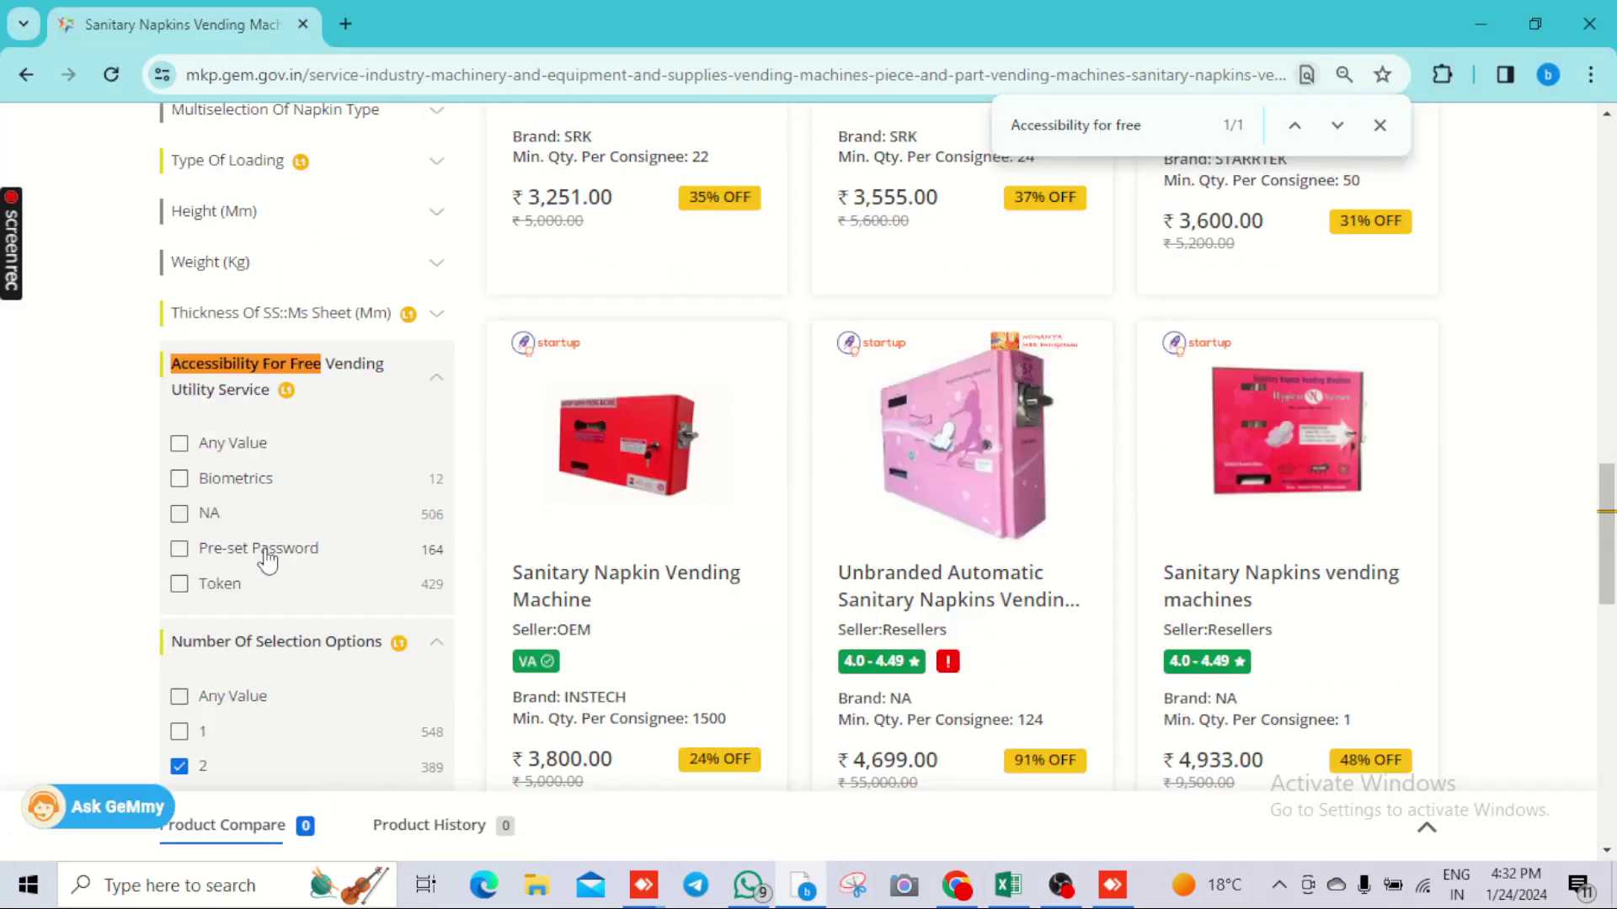
{"action": "key", "text": "alt+Tab"}
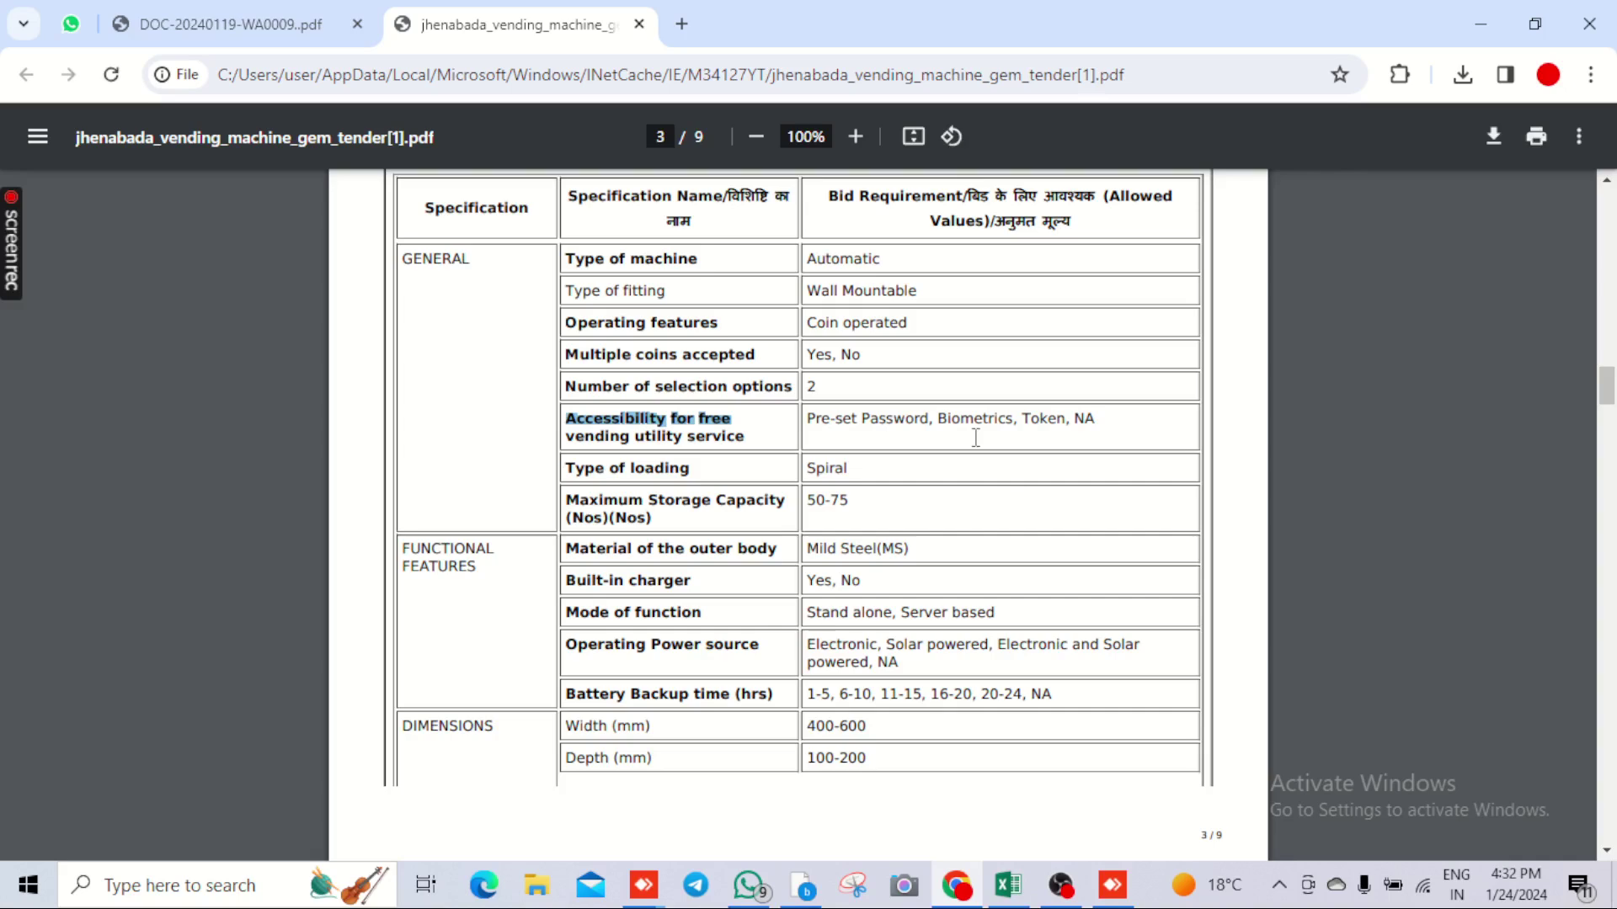
Copy Type of loading from the tender PDF and find that filter on GeM
{"action": "key", "text": "alt+Tab"}
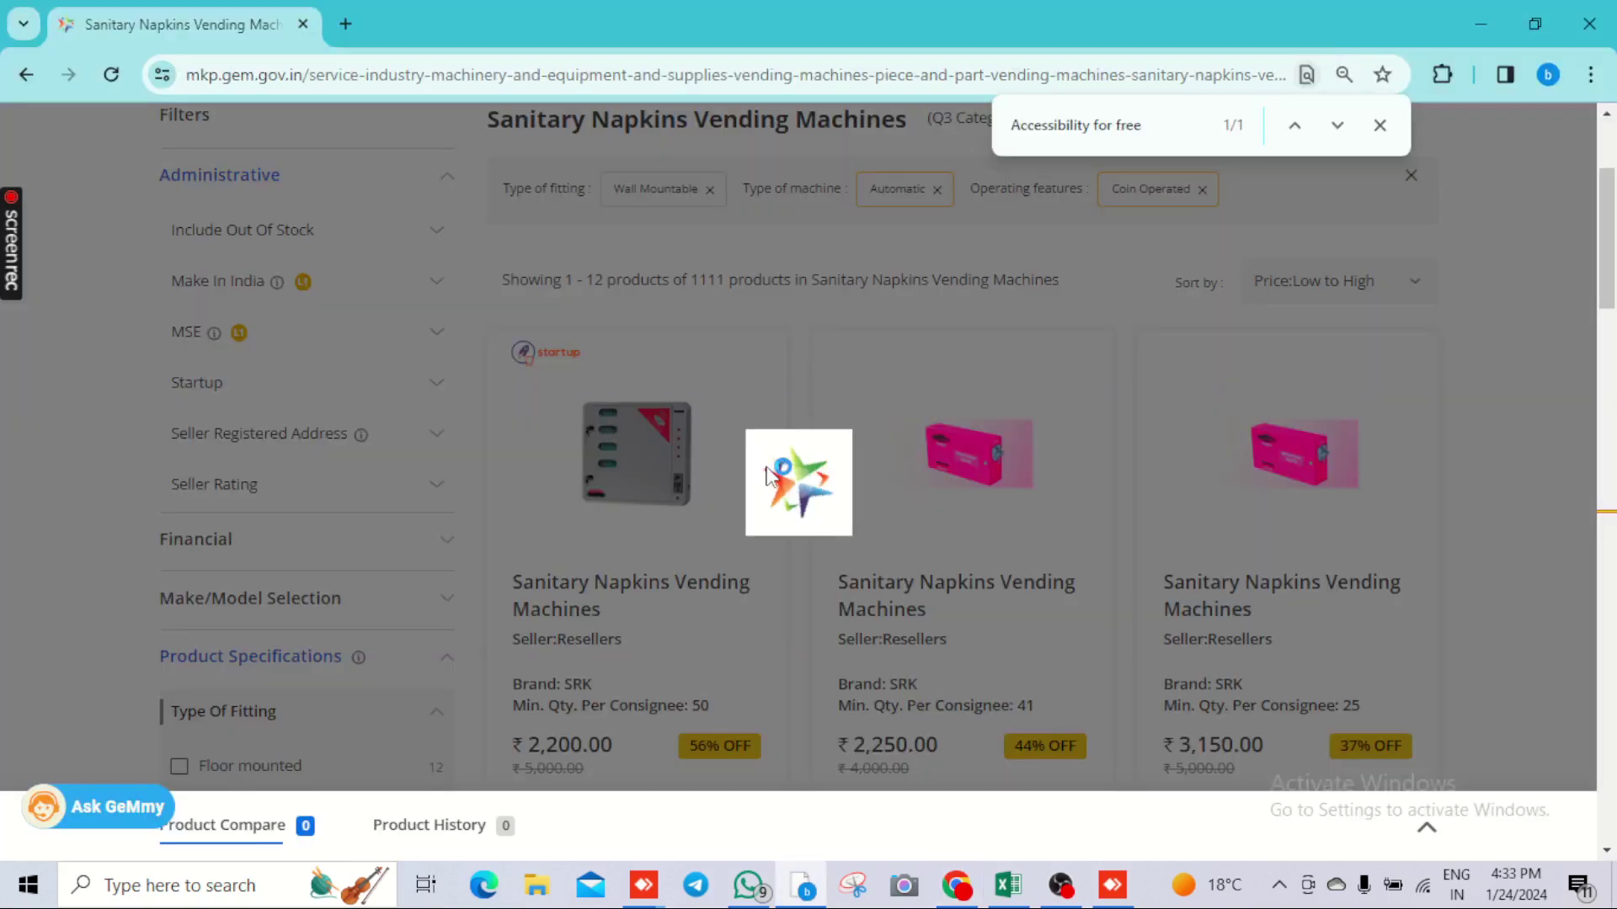
{"action": "scroll", "coordinate": [250, 421], "scroll_direction": "down", "scroll_amount": 3}
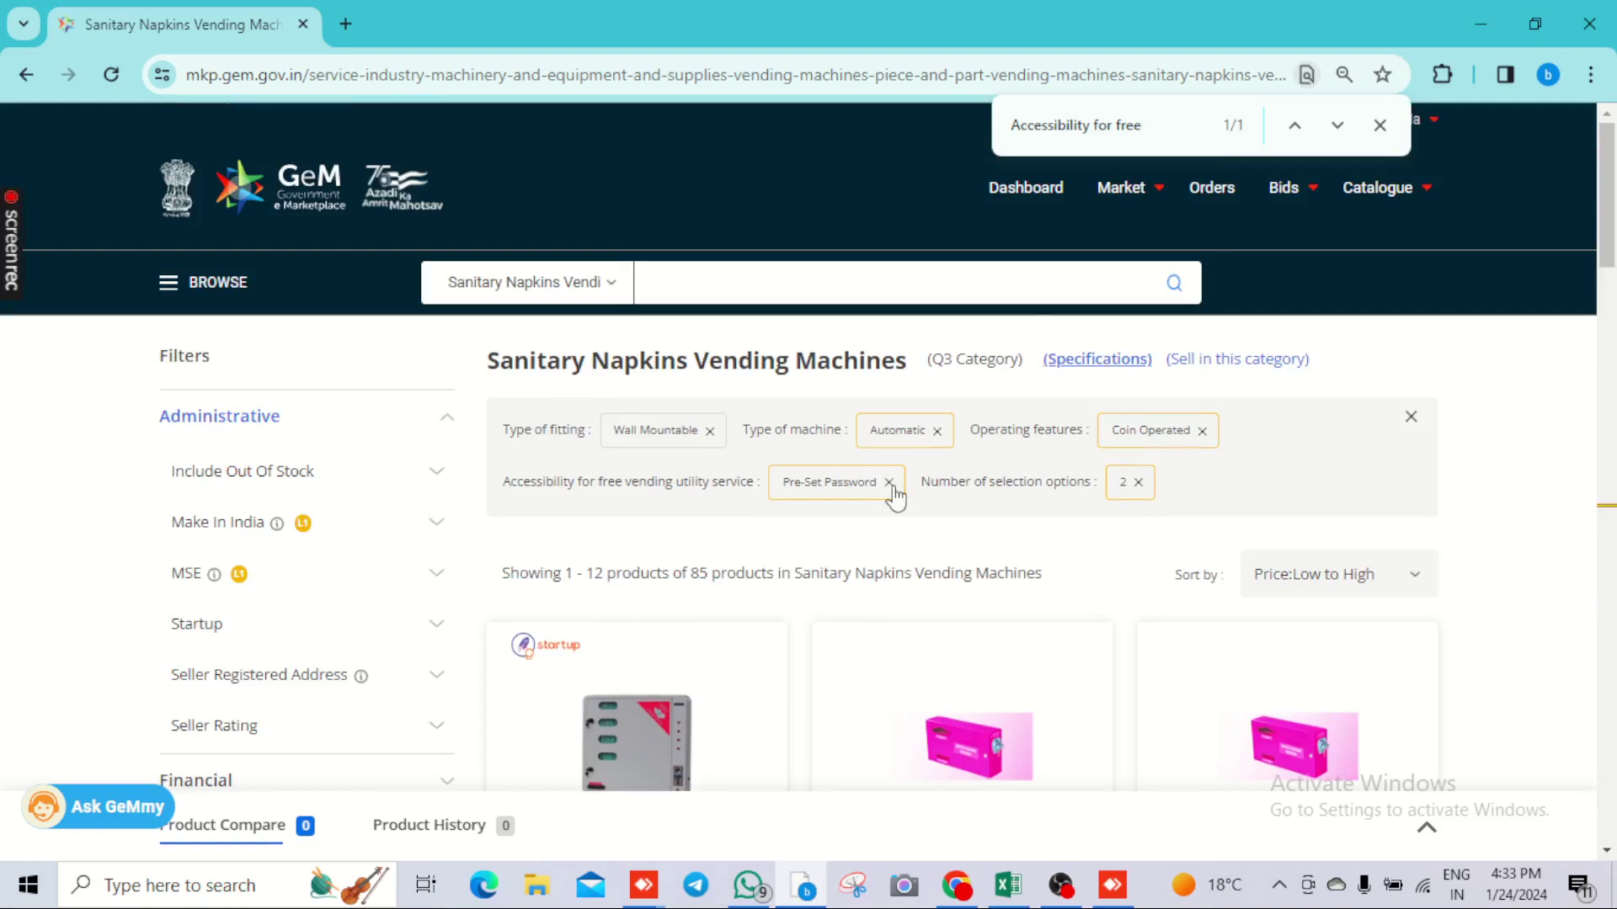
{"action": "key", "text": "alt+Tab"}
{"action": "double_click", "coordinate": [584, 470]}
{"action": "left_click_drag", "start_coordinate": [609, 470], "coordinate": [678, 471]}
{"action": "key", "text": "ctrl+c"}
{"action": "key", "text": "alt+Tab"}
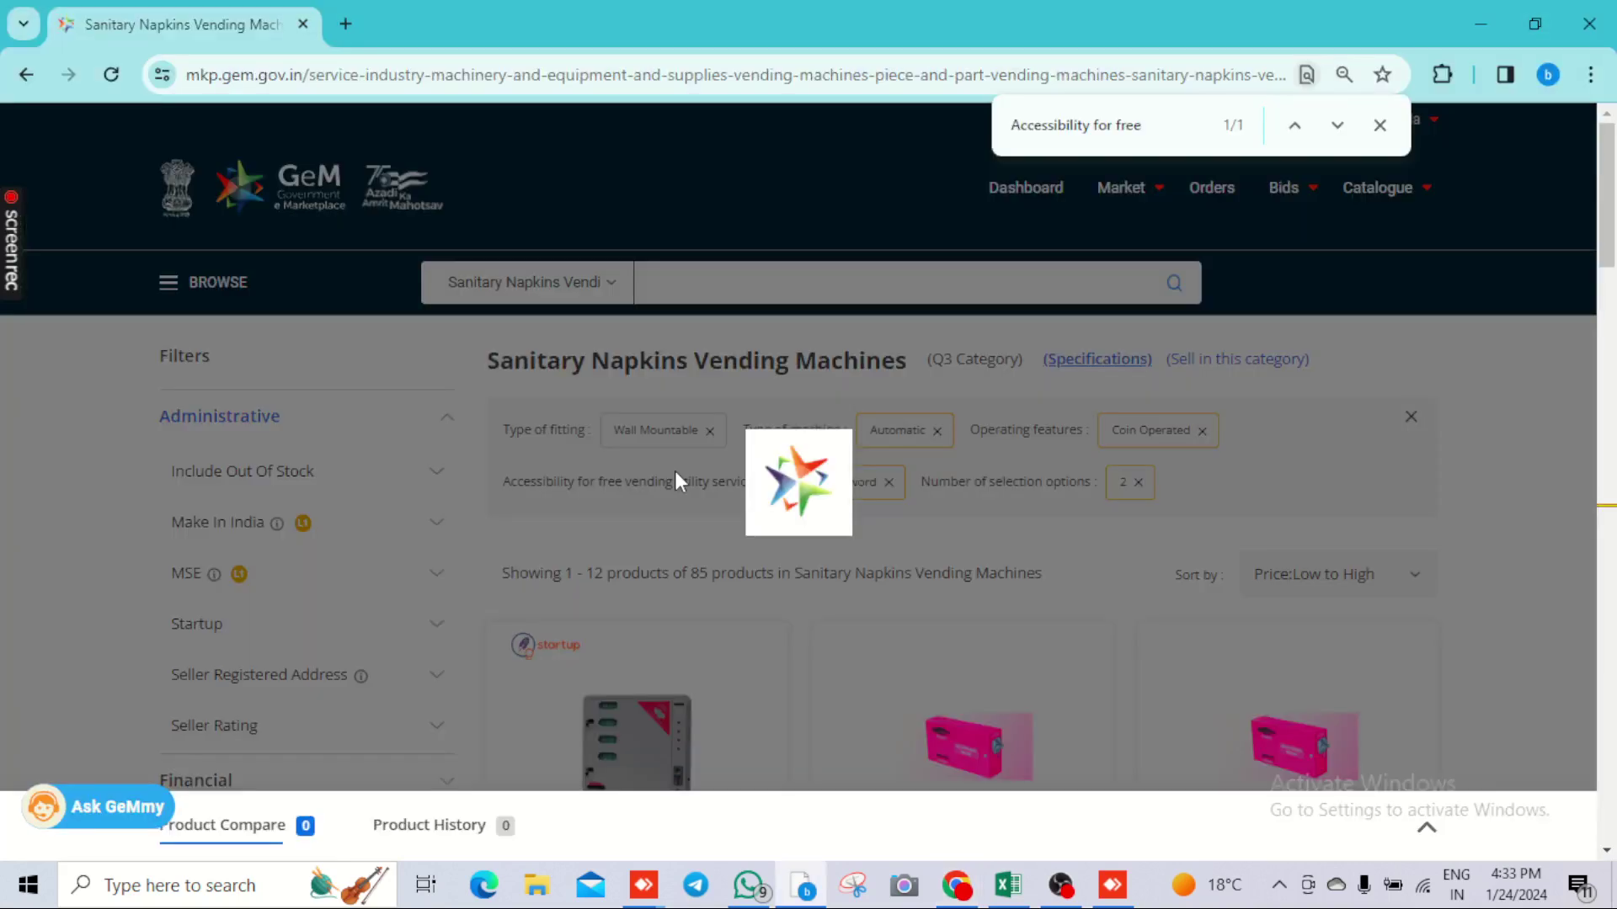
{"action": "key", "text": "ctrl+f"}
{"action": "key", "text": "ctrl+v"}
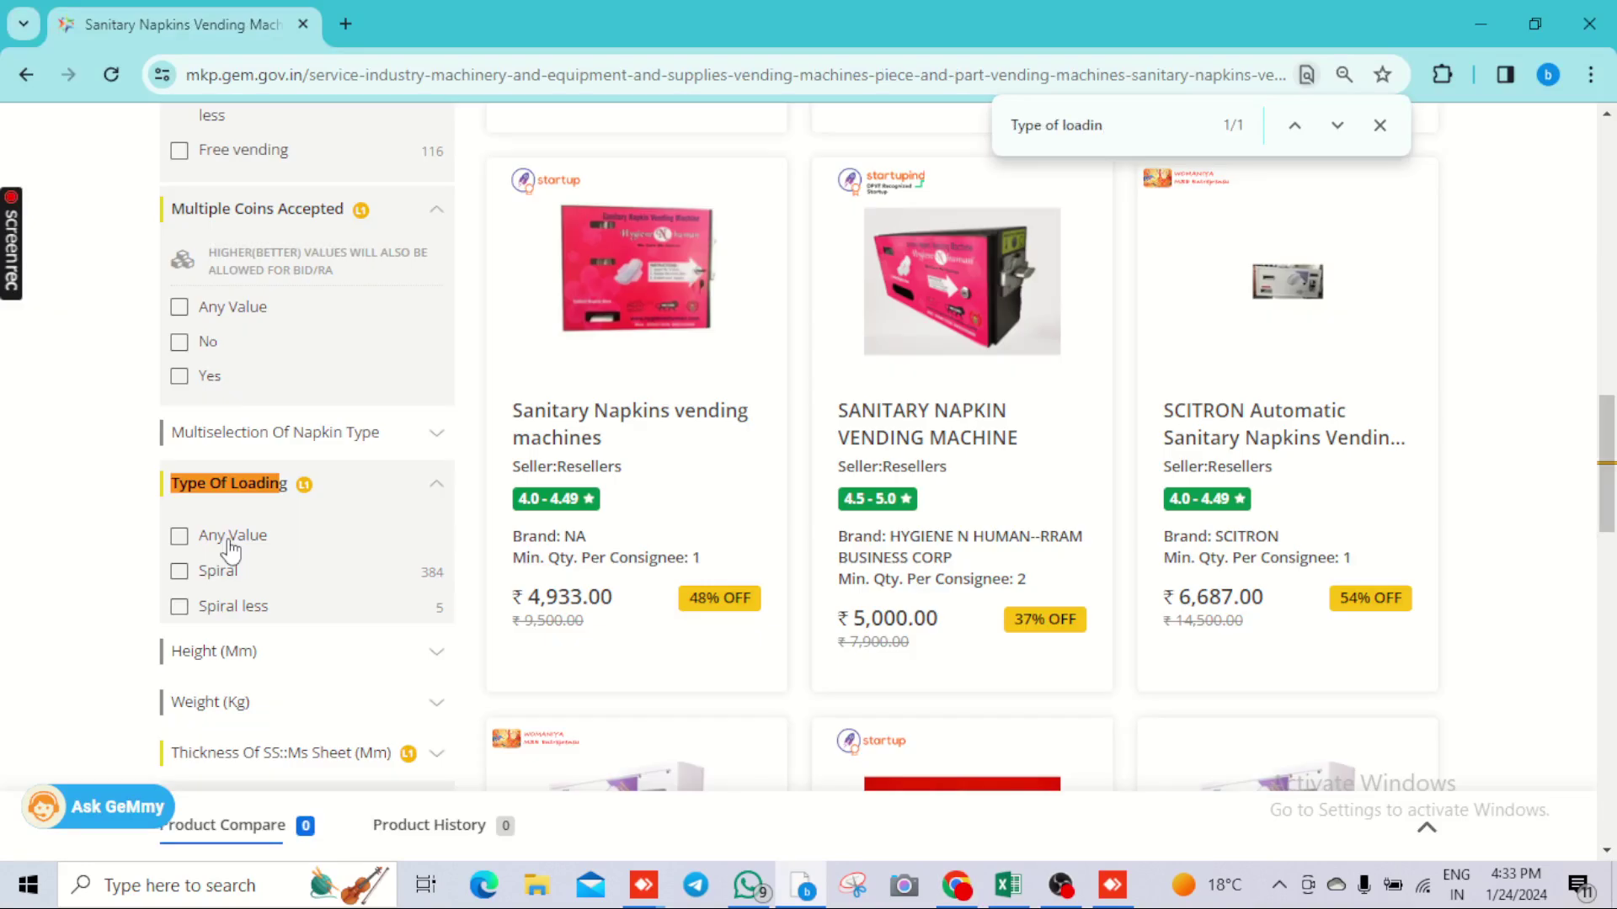
Look up the Maximum Storage Capacity and Material of the outer body specs on GeM
{"action": "key", "text": "alt+Tab"}
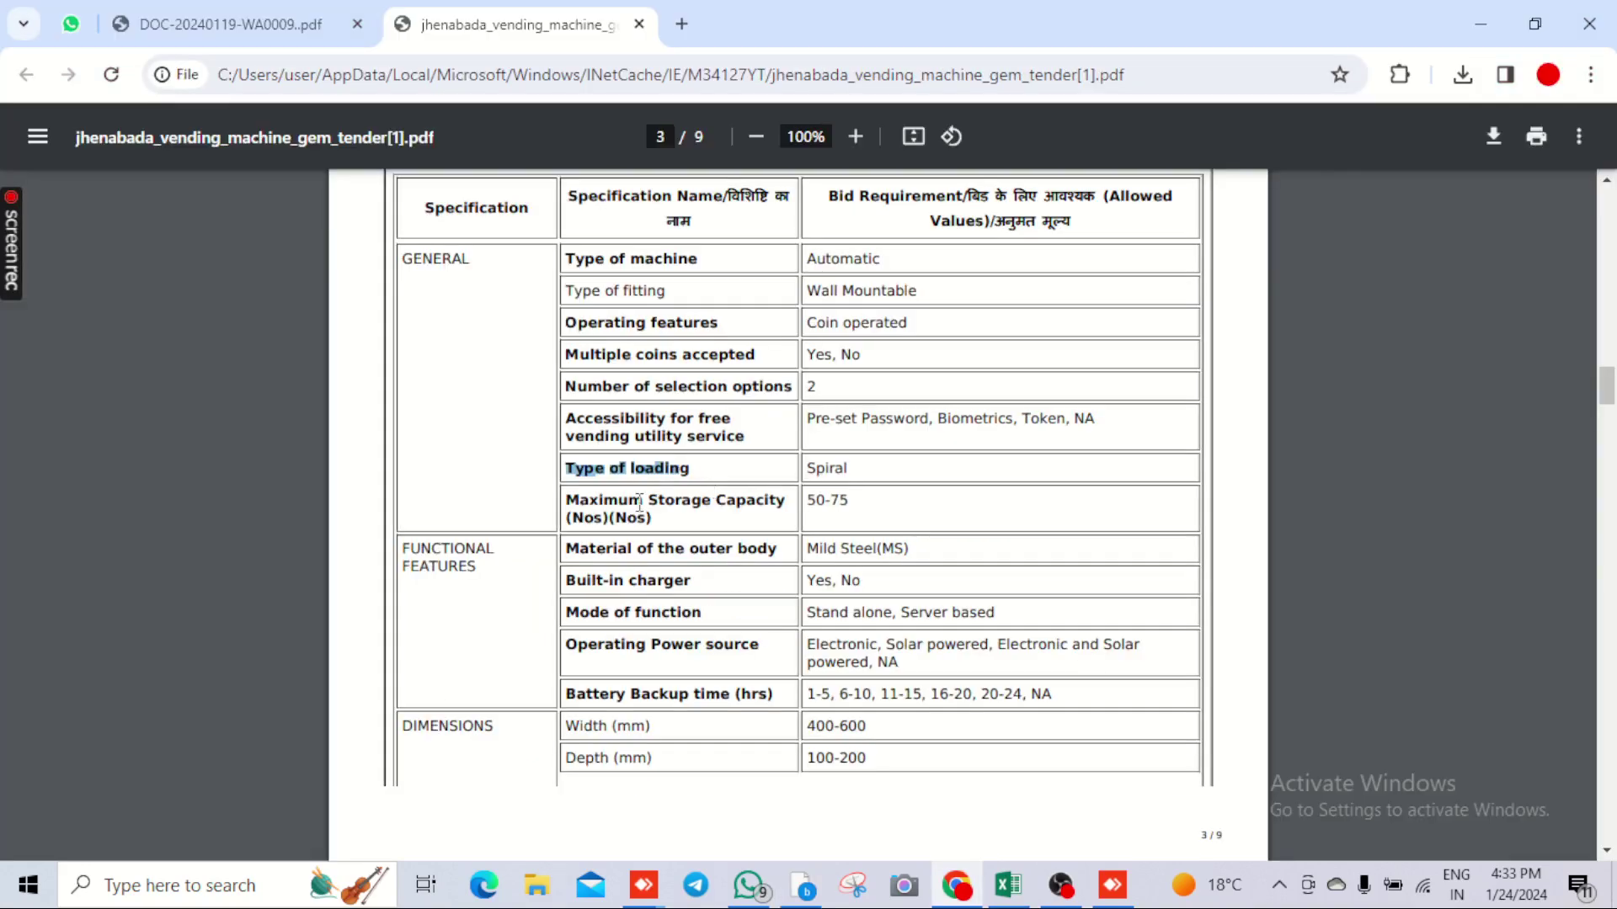
{"action": "left_click_drag", "start_coordinate": [566, 501], "coordinate": [766, 491]}
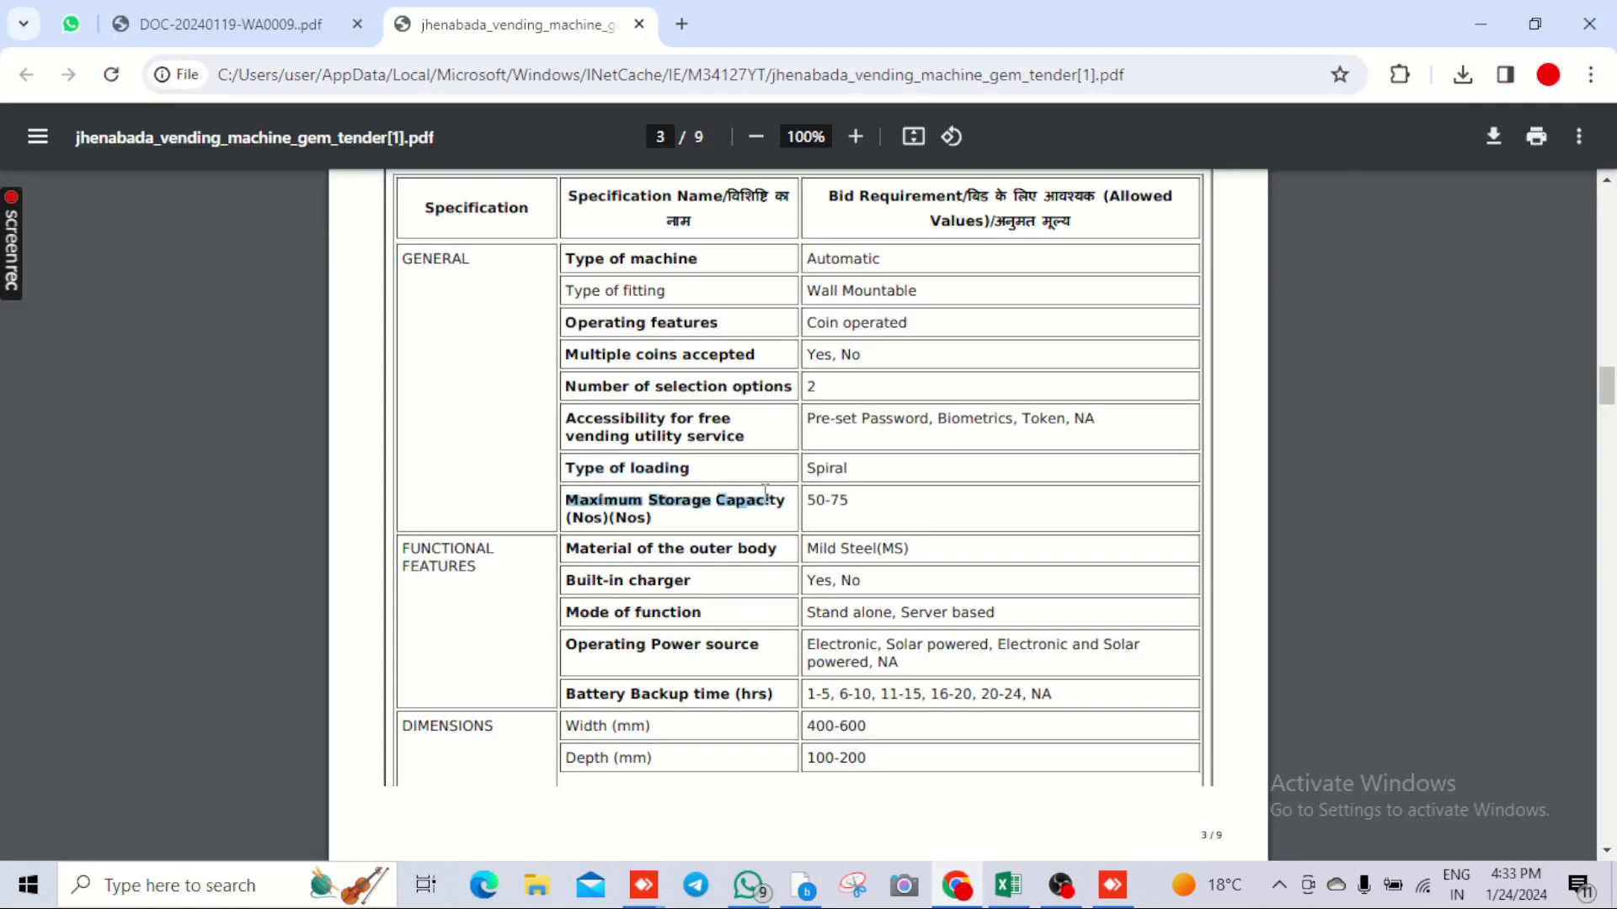
{"action": "key", "text": "alt+Tab"}
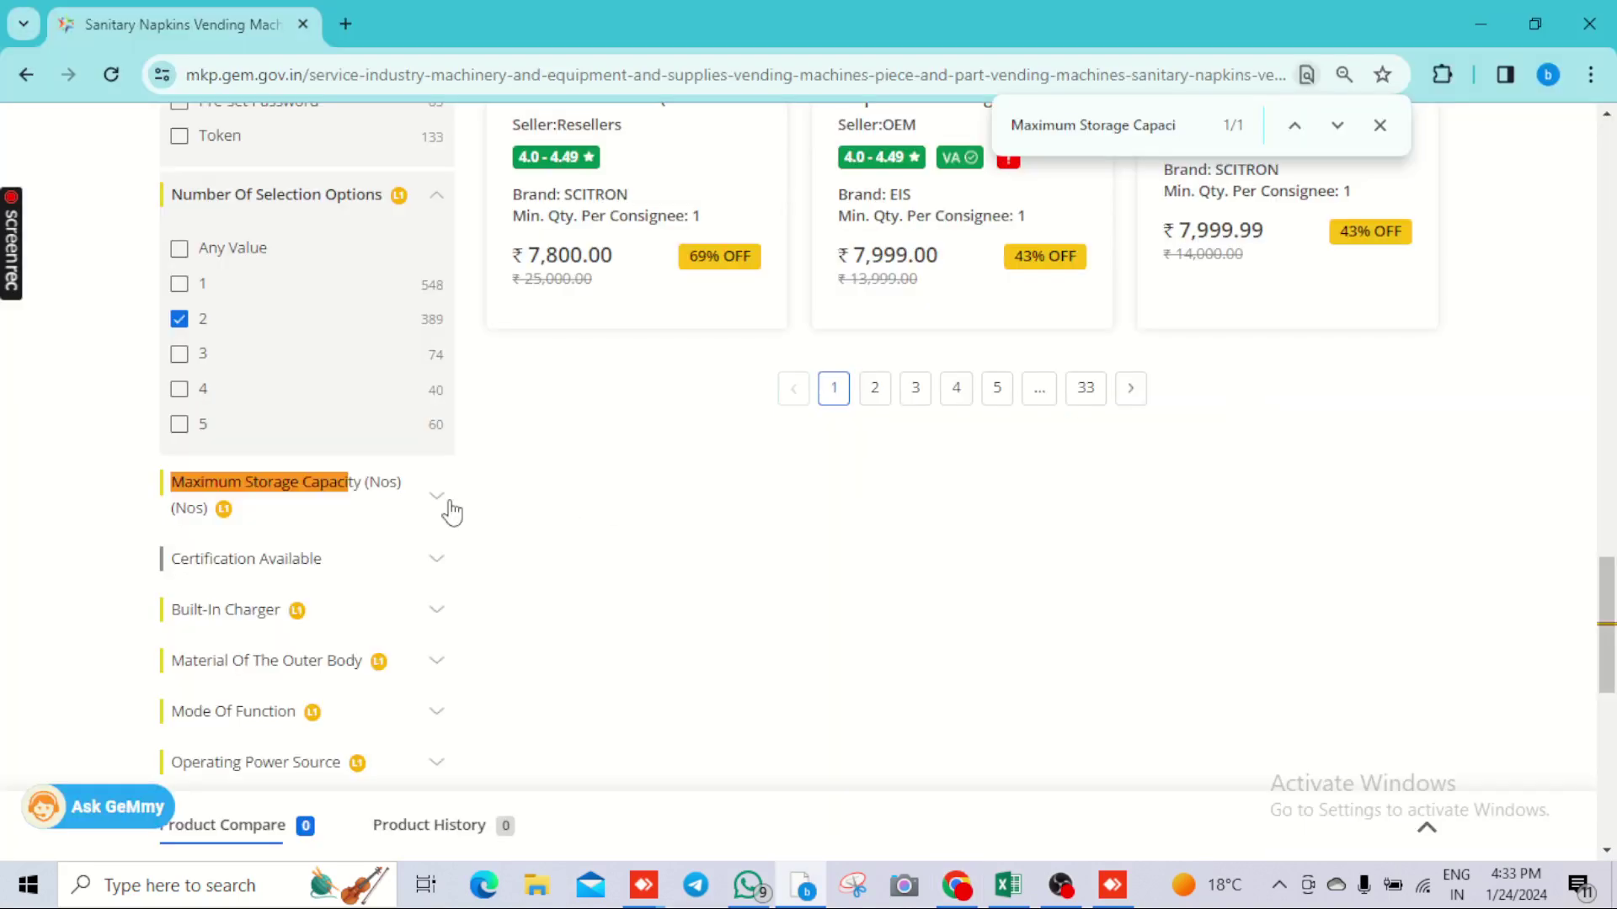
{"action": "key", "text": "alt+Tab"}
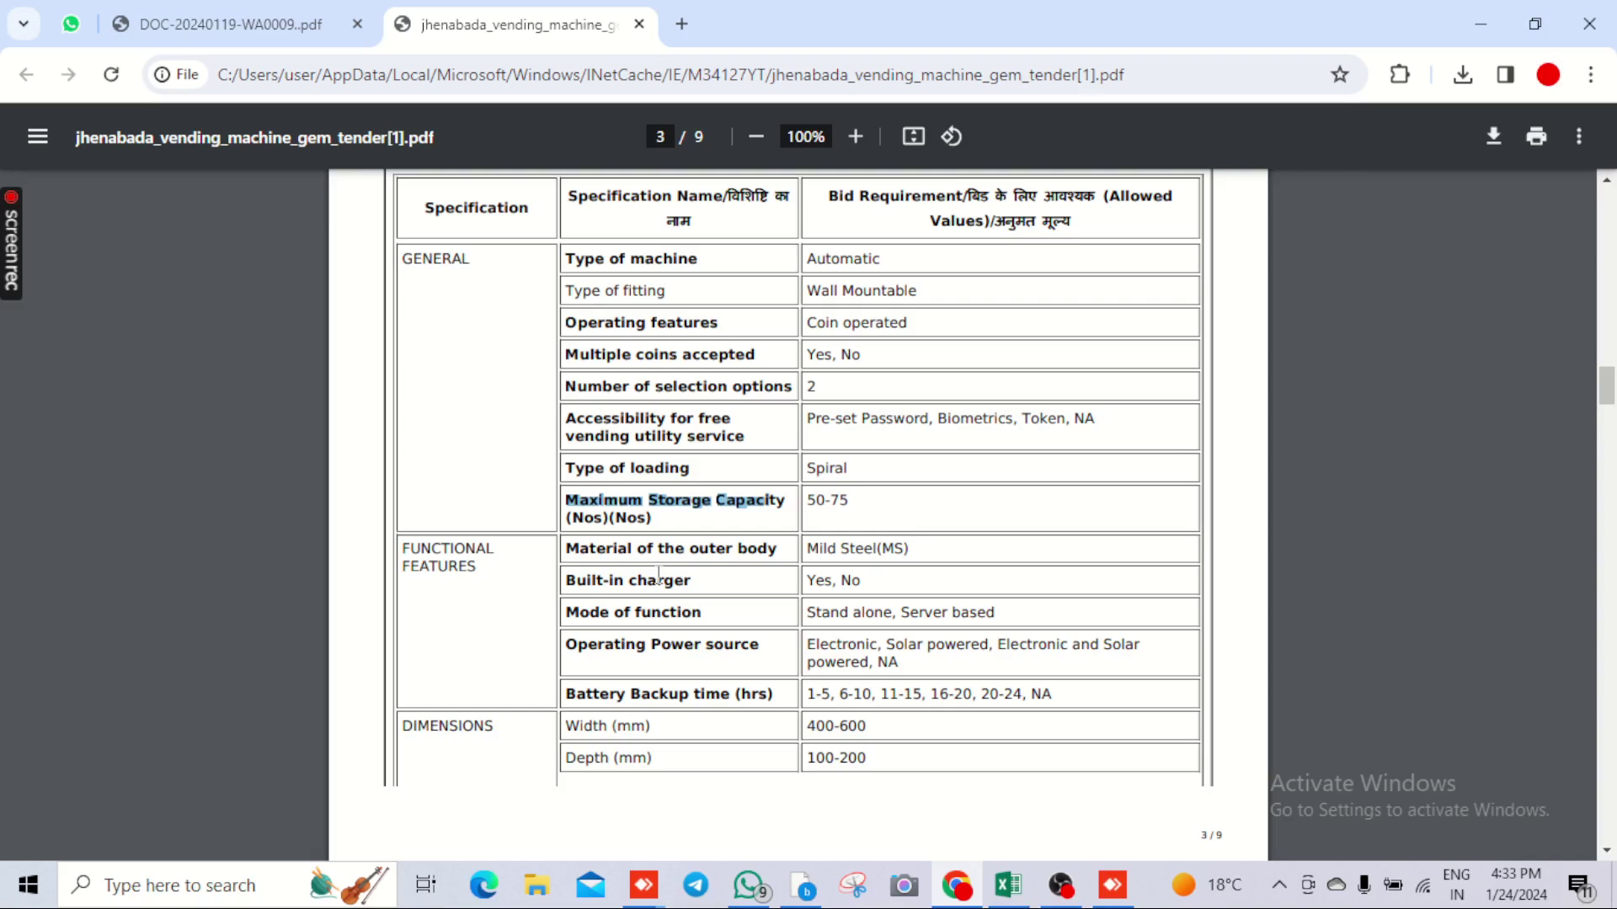
{"action": "left_click_drag", "start_coordinate": [566, 548], "coordinate": [764, 548]}
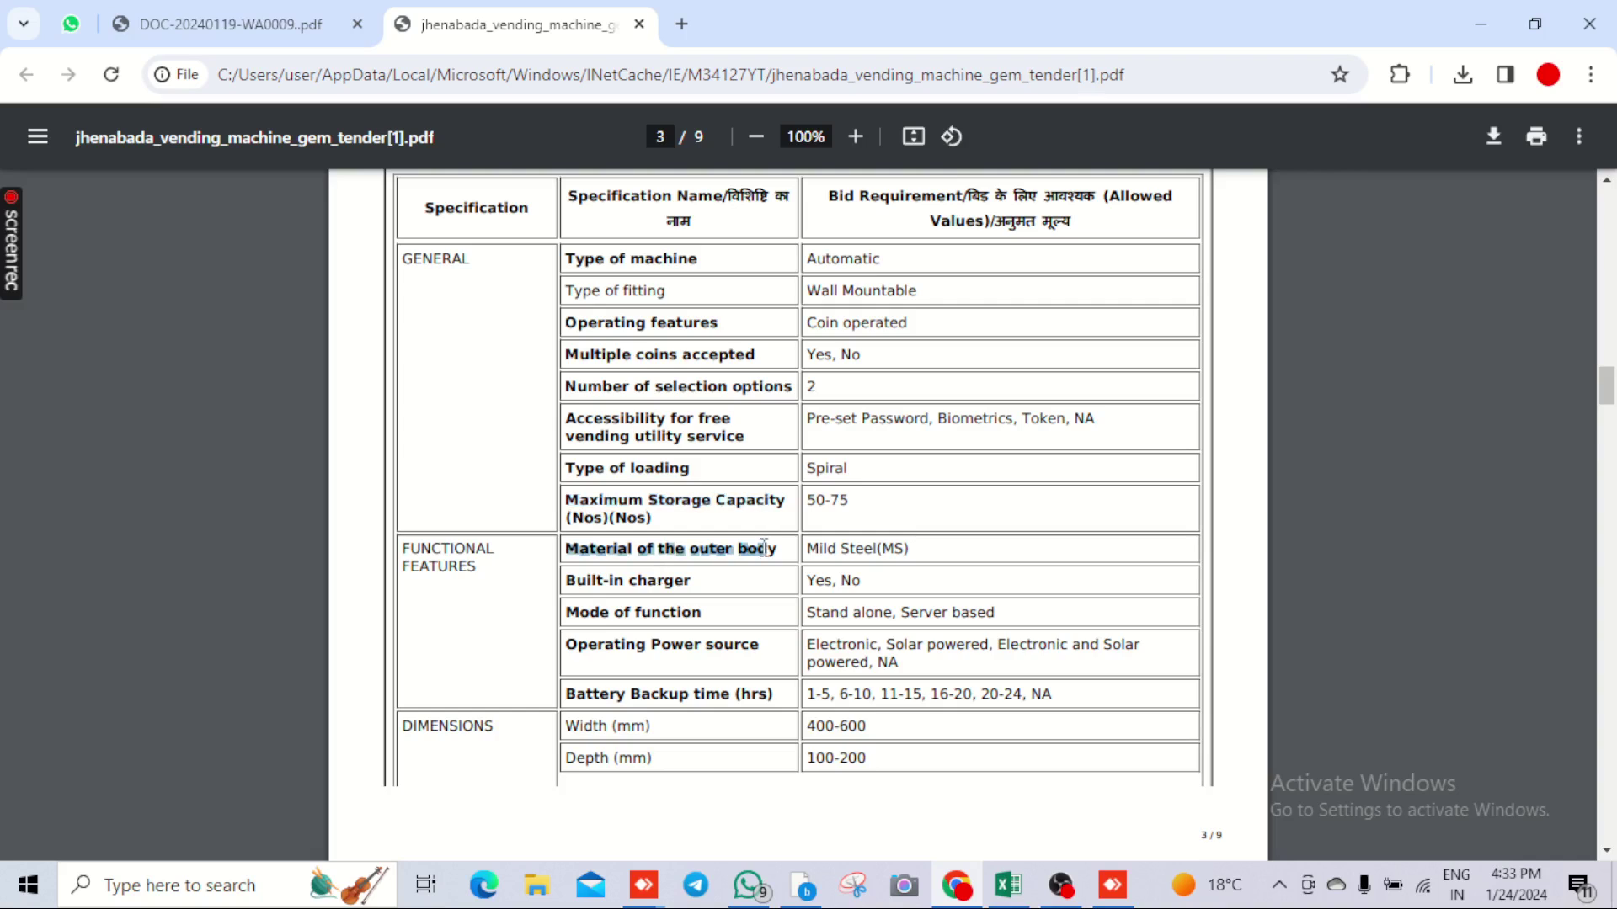
{"action": "key", "text": "alt+Tab"}
{"action": "key", "text": "ctrl+v"}
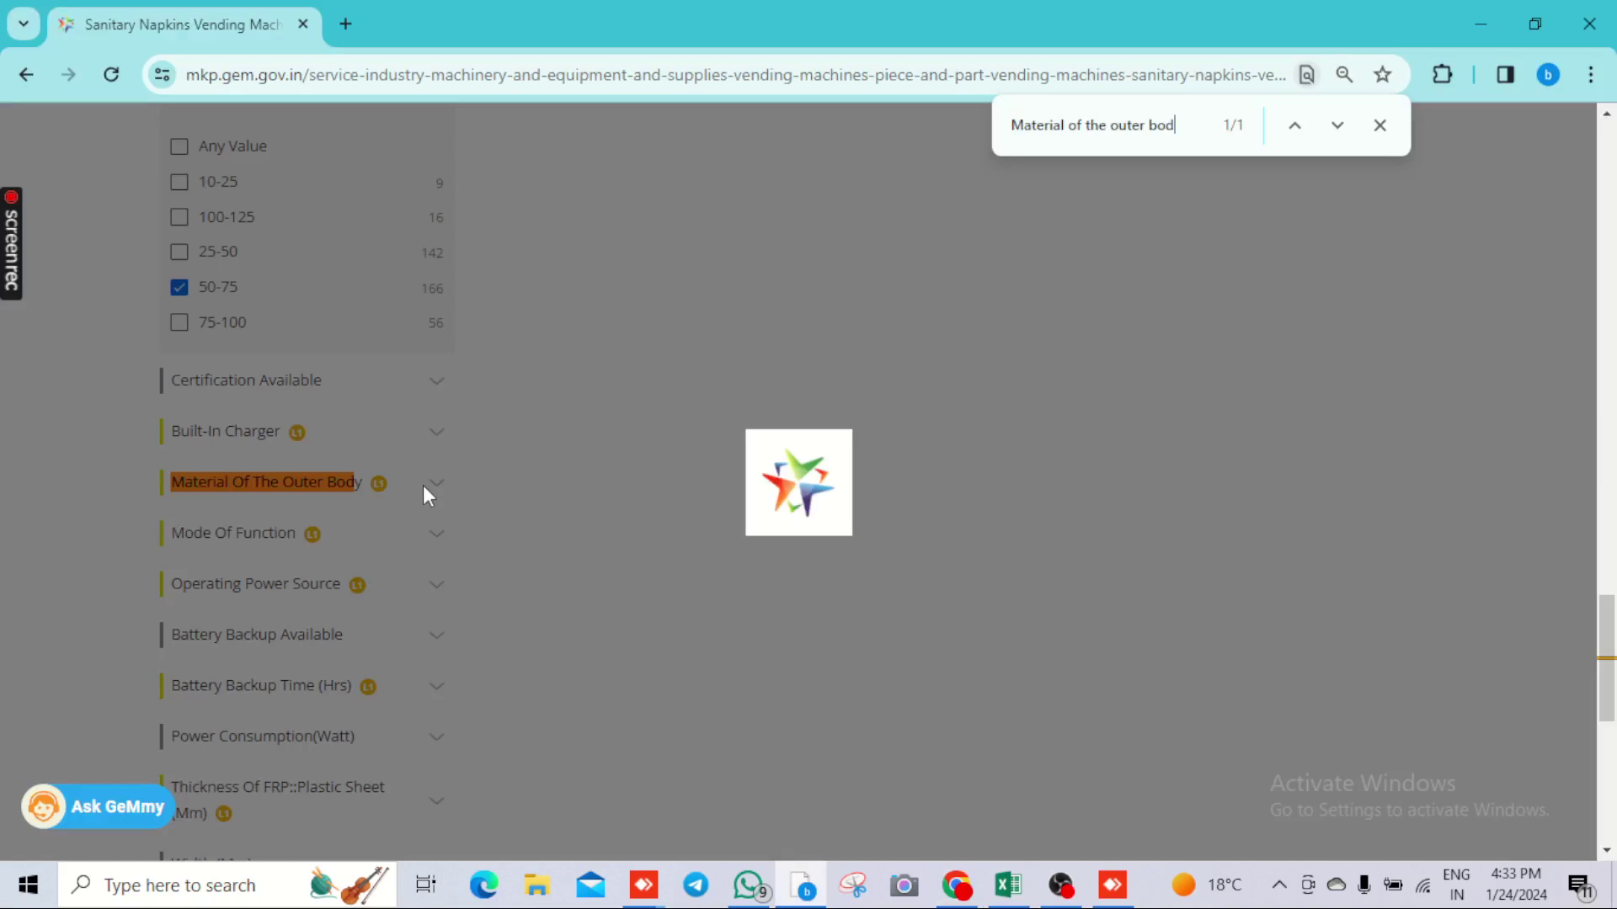
{"action": "key", "text": "alt+Tab"}
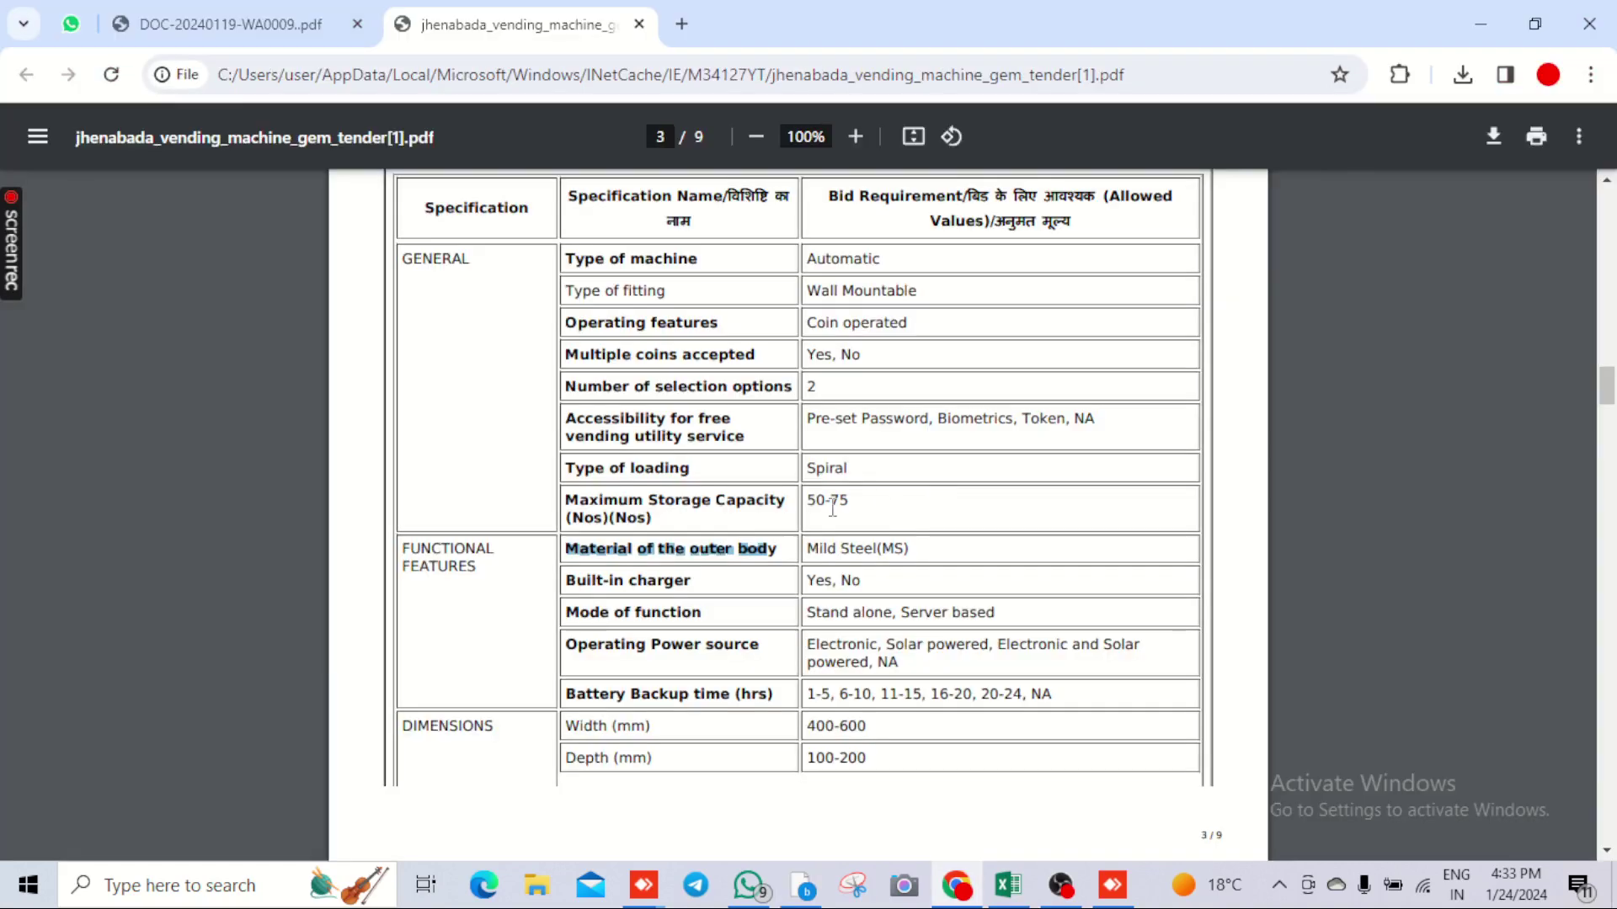
{"action": "scroll", "coordinate": [833, 507], "scroll_direction": "down", "scroll_amount": 1}
{"action": "left_click_drag", "start_coordinate": [565, 462], "coordinate": [679, 465]}
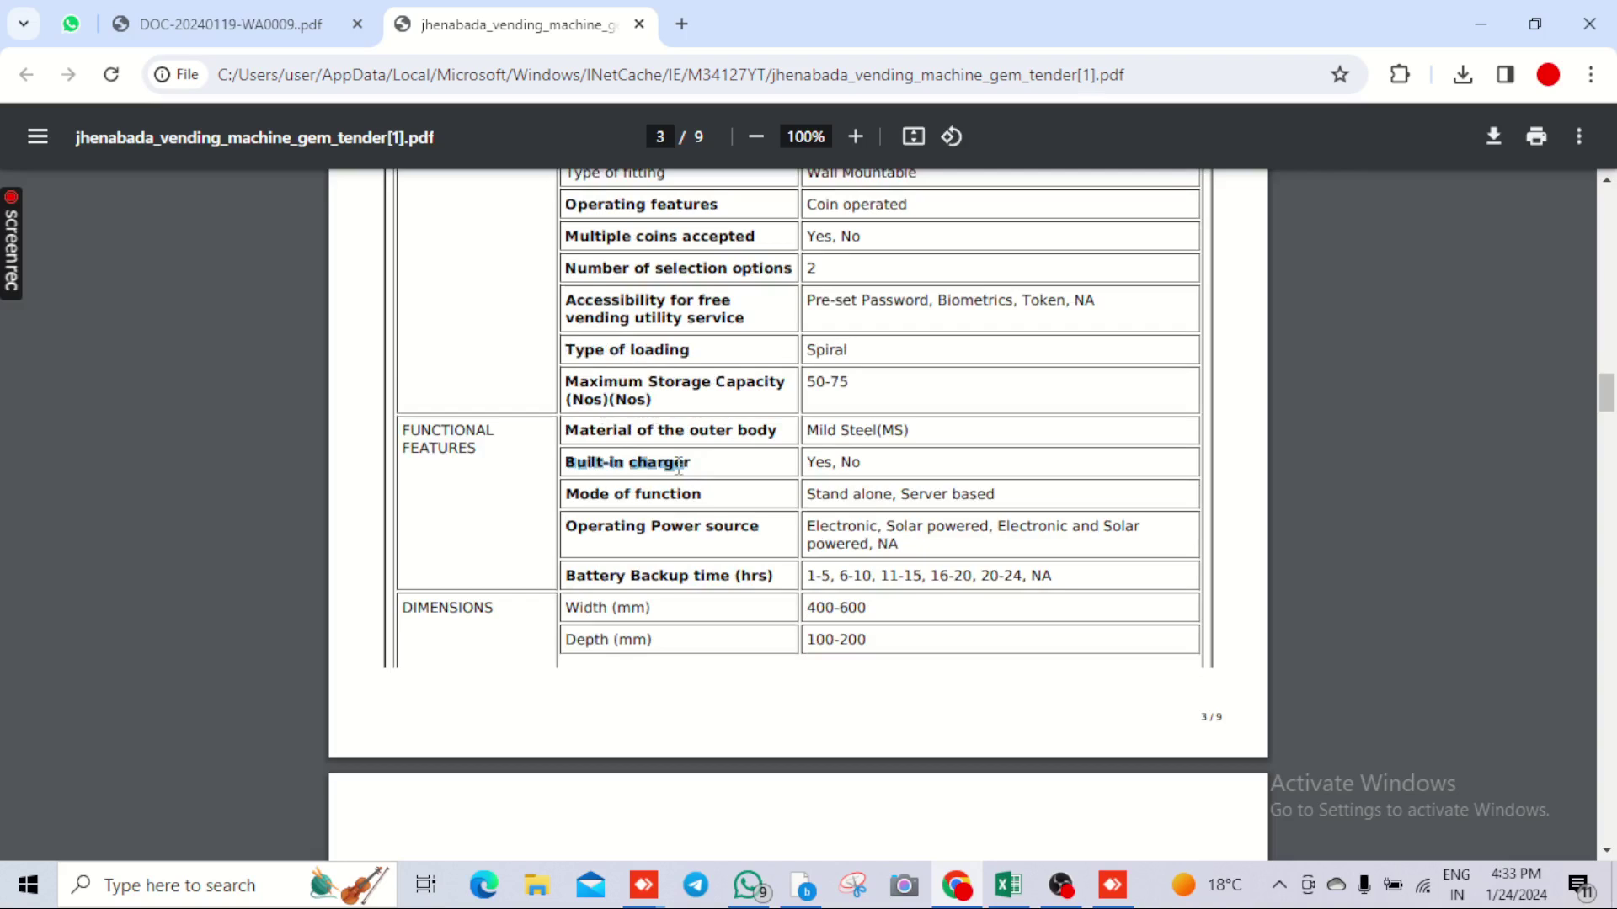
Find and expand the Built-In Charger filter on GeM
{"action": "key", "text": "alt+Tab"}
{"action": "key", "text": "ctrl+f"}
{"action": "key", "text": "ctrl+v"}
{"action": "left_click", "coordinate": [282, 488]}
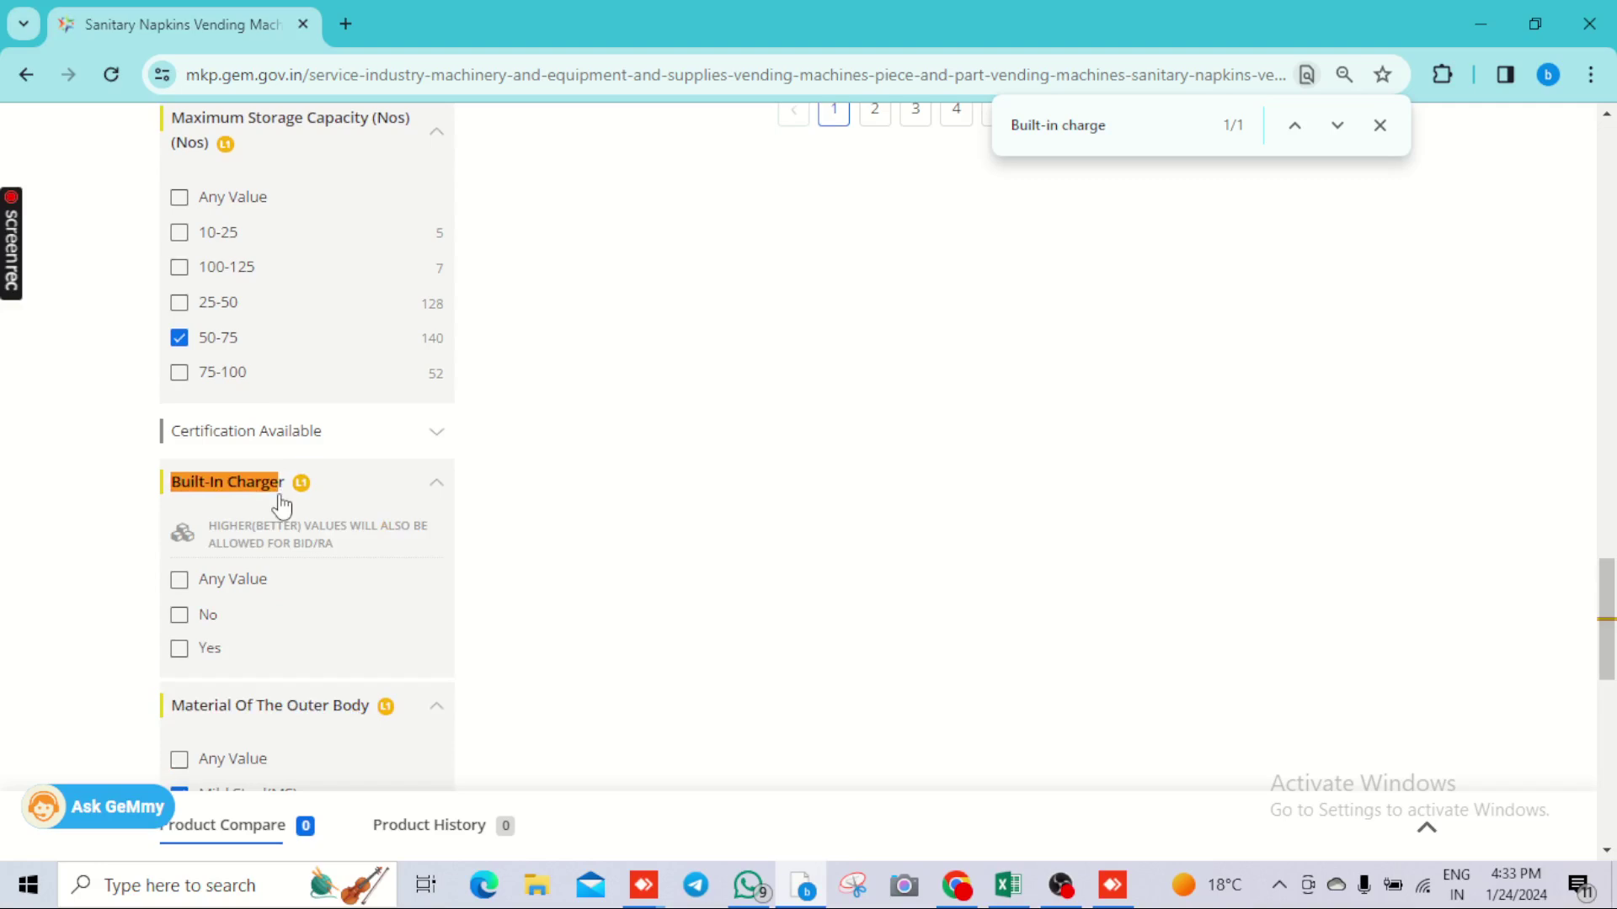
Copy Mode of function from the tender and find that filter on GeM
{"action": "key", "text": "alt+Tab"}
{"action": "left_click_drag", "start_coordinate": [565, 378], "coordinate": [666, 388]}
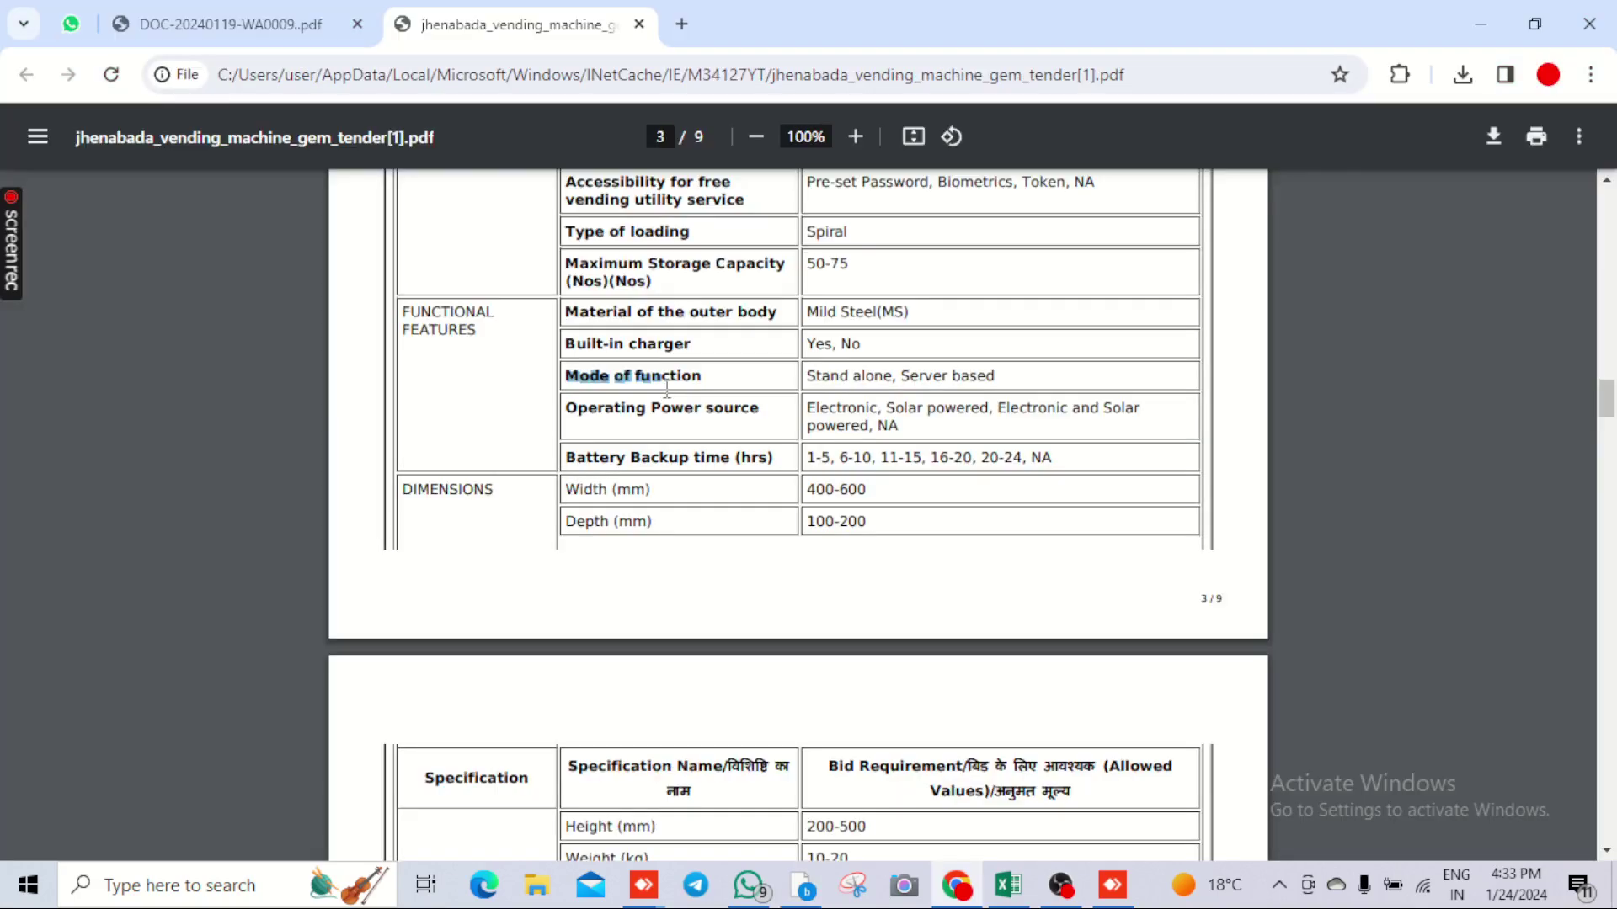
{"action": "left_click_drag", "start_coordinate": [666, 388], "coordinate": [692, 386]}
{"action": "key", "text": "ctrl+c"}
{"action": "key", "text": "alt+Tab"}
{"action": "key", "text": "ctrl+f"}
{"action": "key", "text": "ctrl+v"}
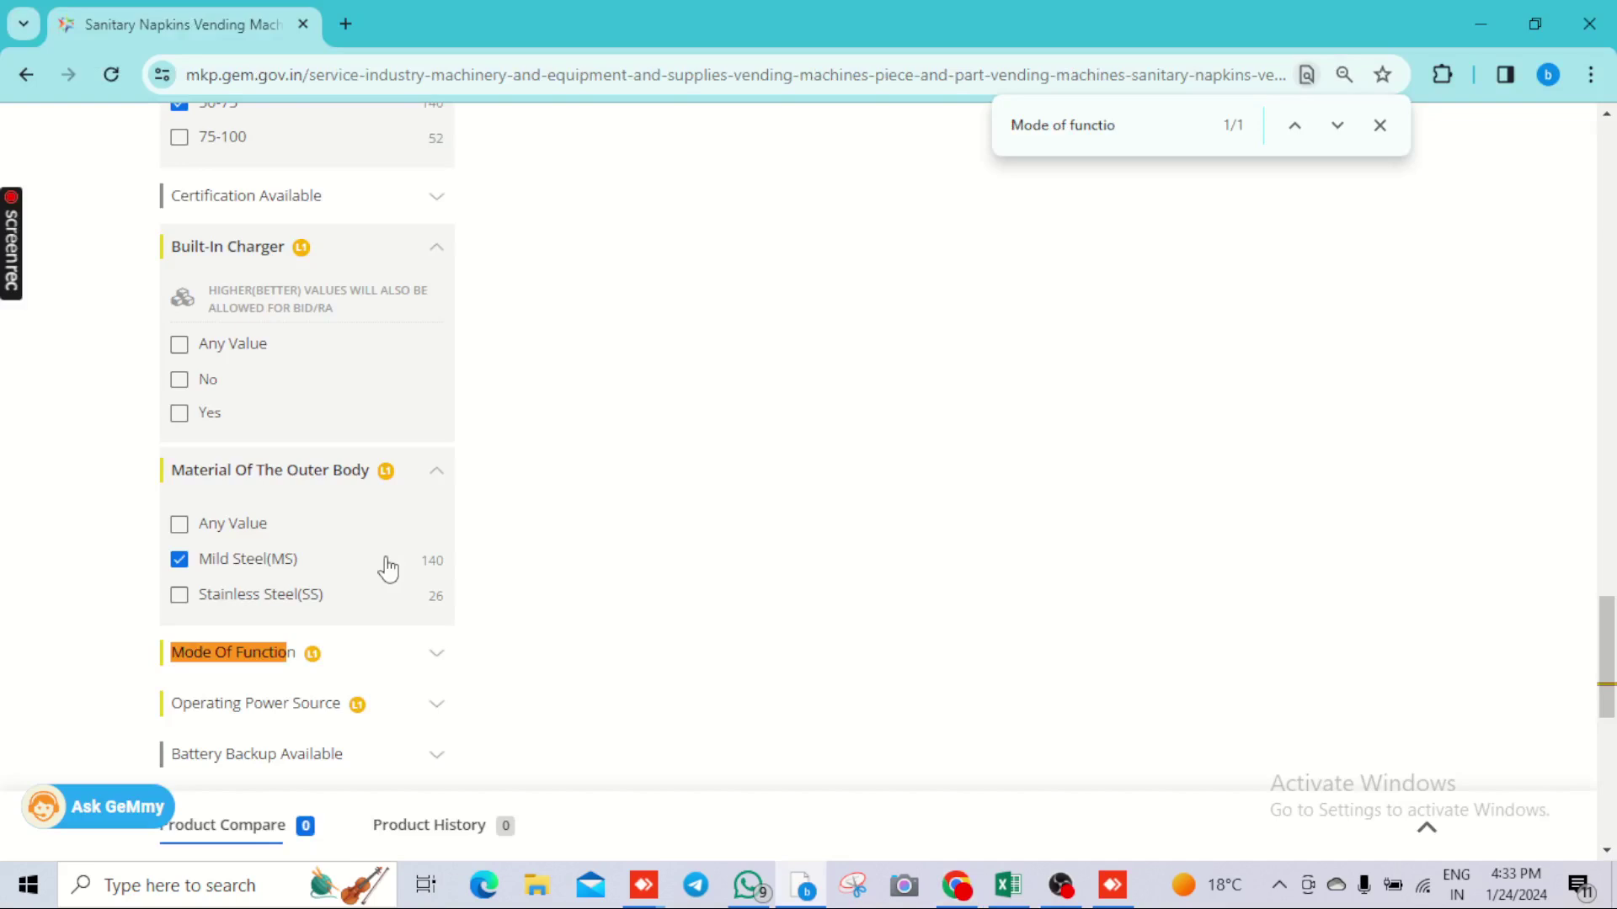
{"action": "key", "text": "alt+Tab"}
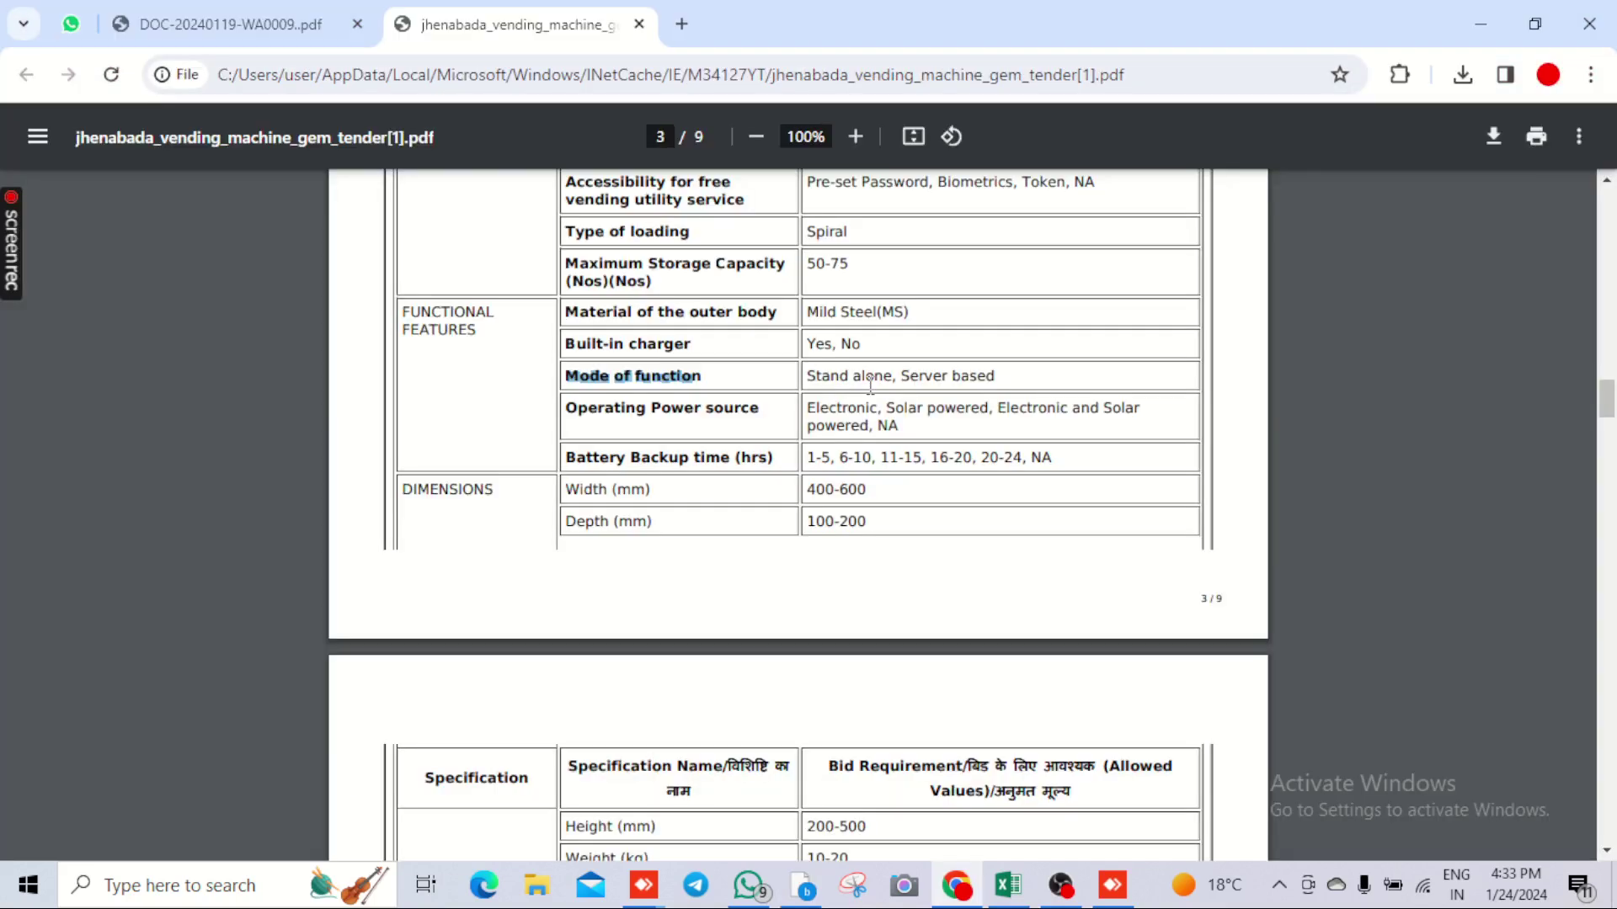
Expand the Operating Power Source and Battery Backup Time filters, checking the tender's values
{"action": "left_click_drag", "start_coordinate": [565, 407], "coordinate": [735, 416]}
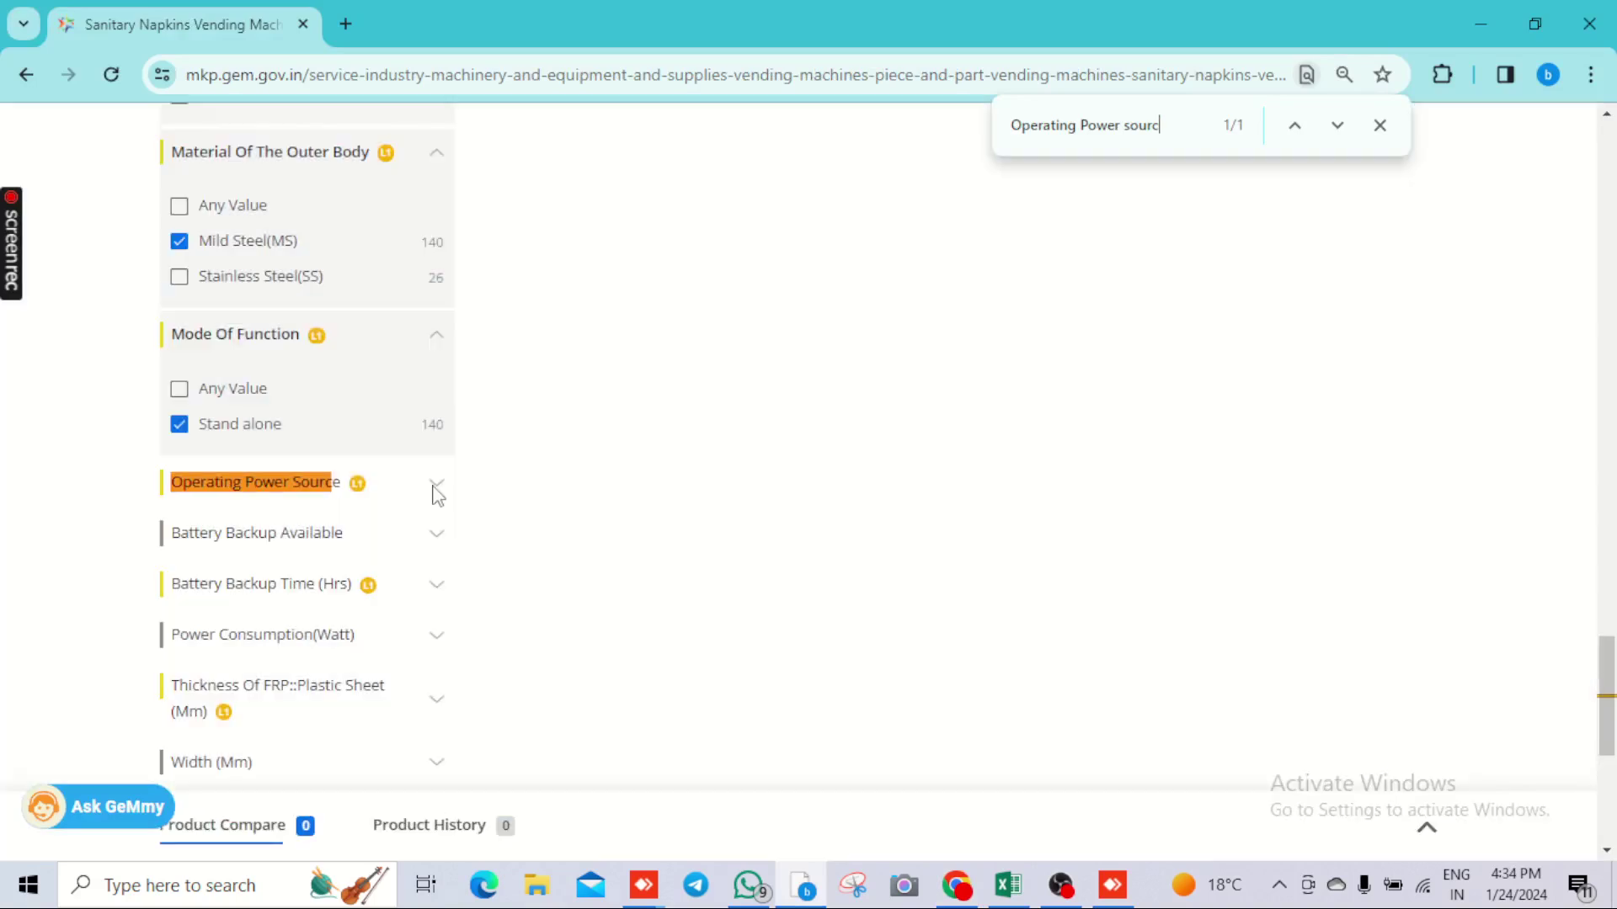
{"action": "left_click", "coordinate": [435, 487]}
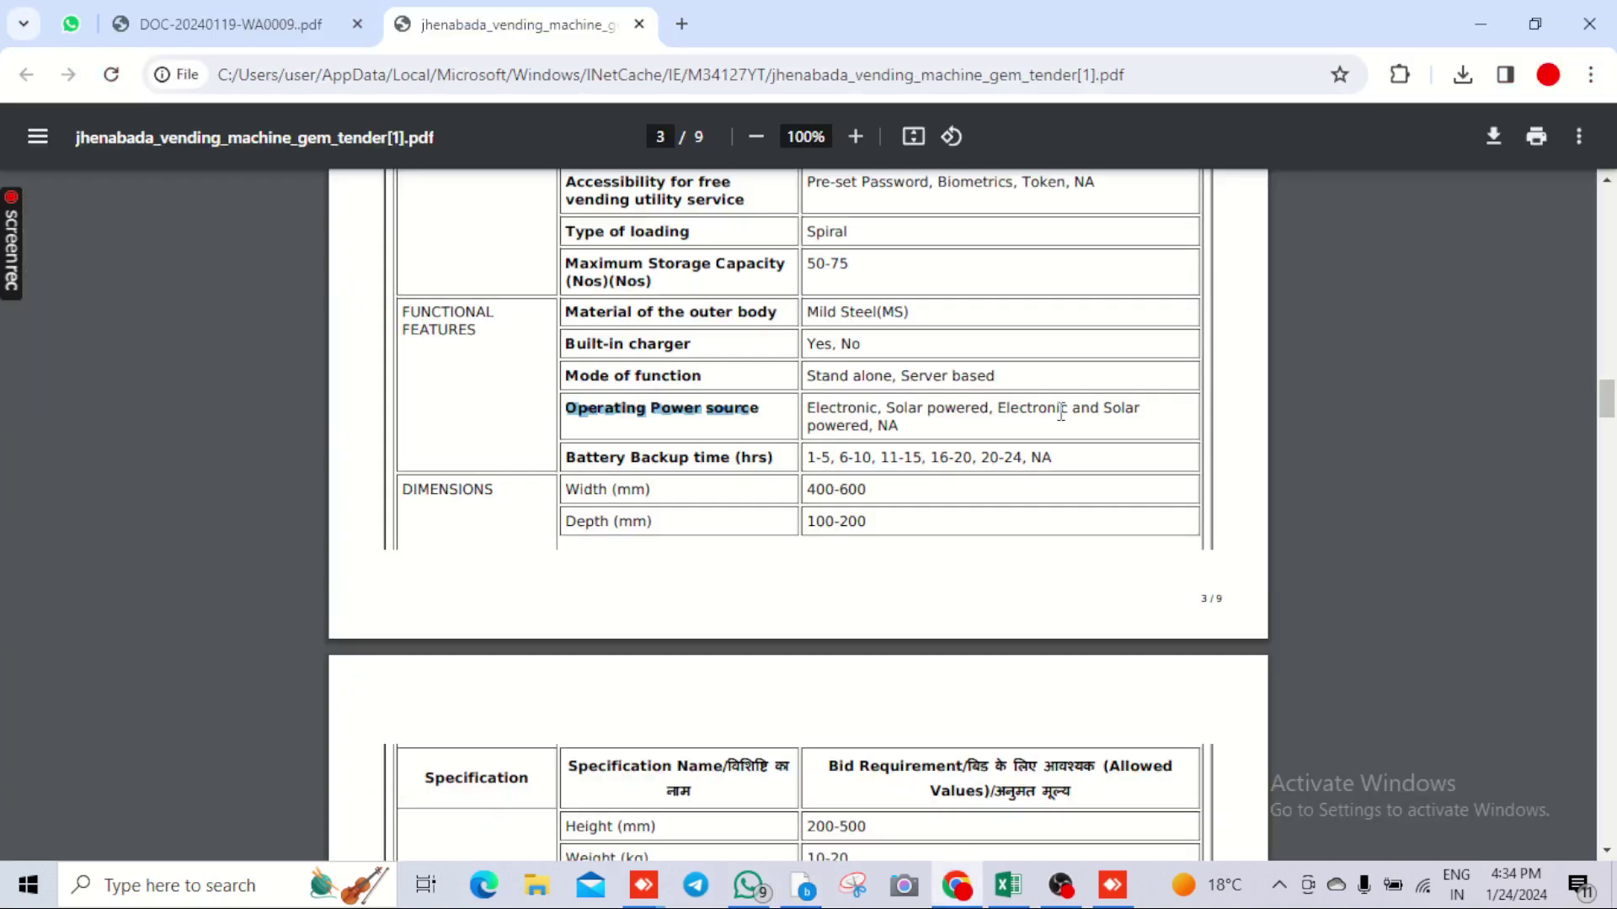
{"action": "scroll", "coordinate": [747, 417], "scroll_direction": "down", "scroll_amount": 2}
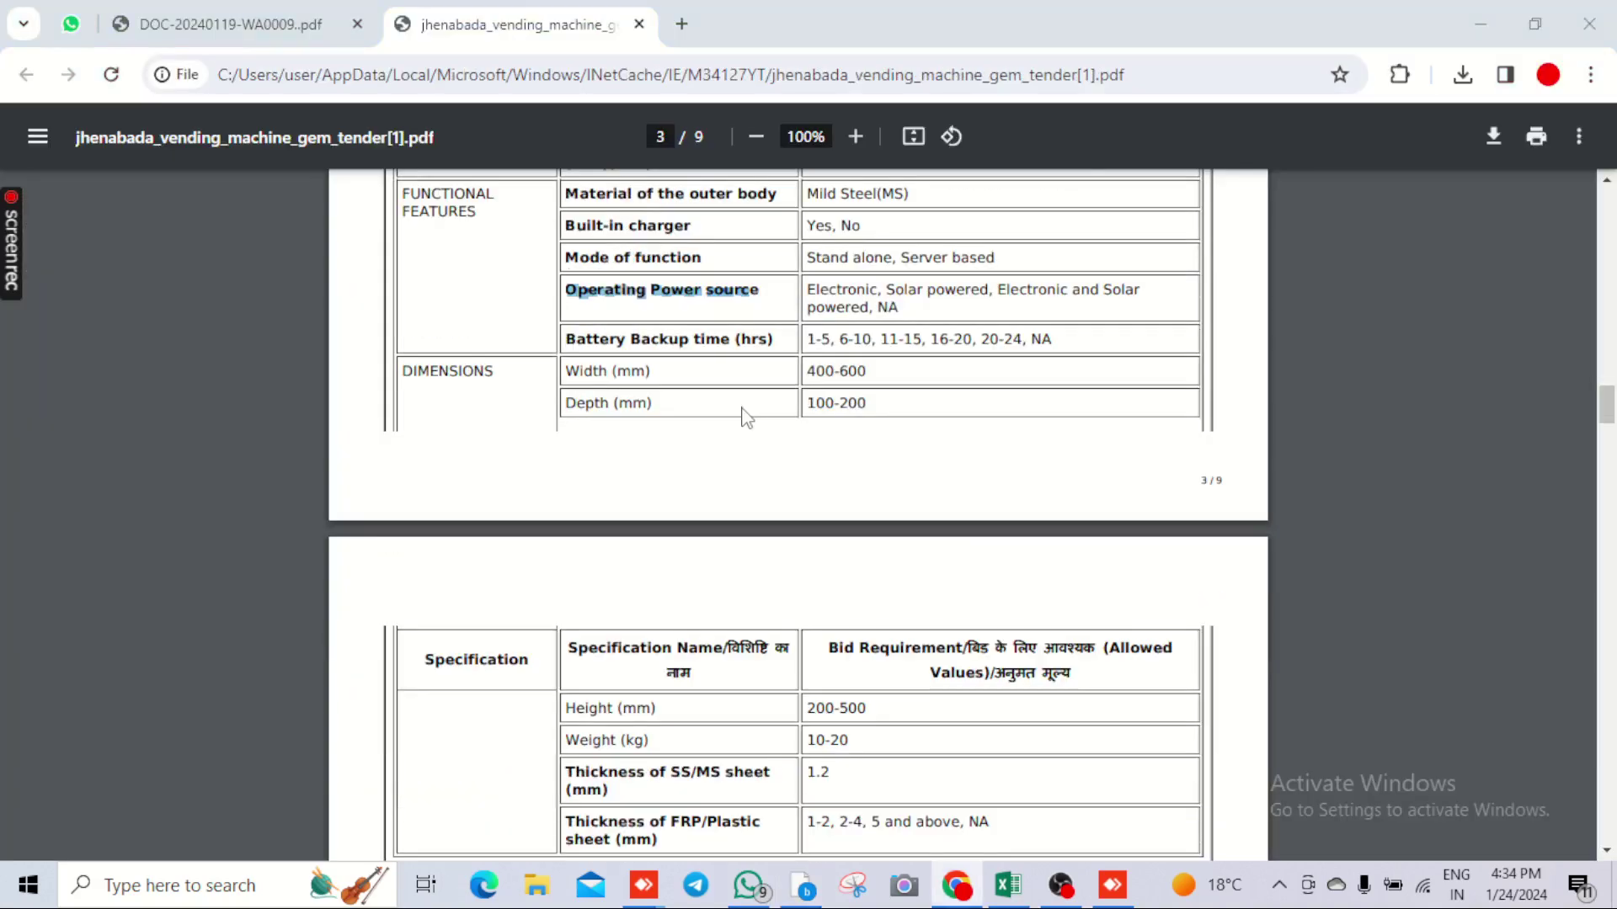
{"action": "key", "text": "alt+Tab"}
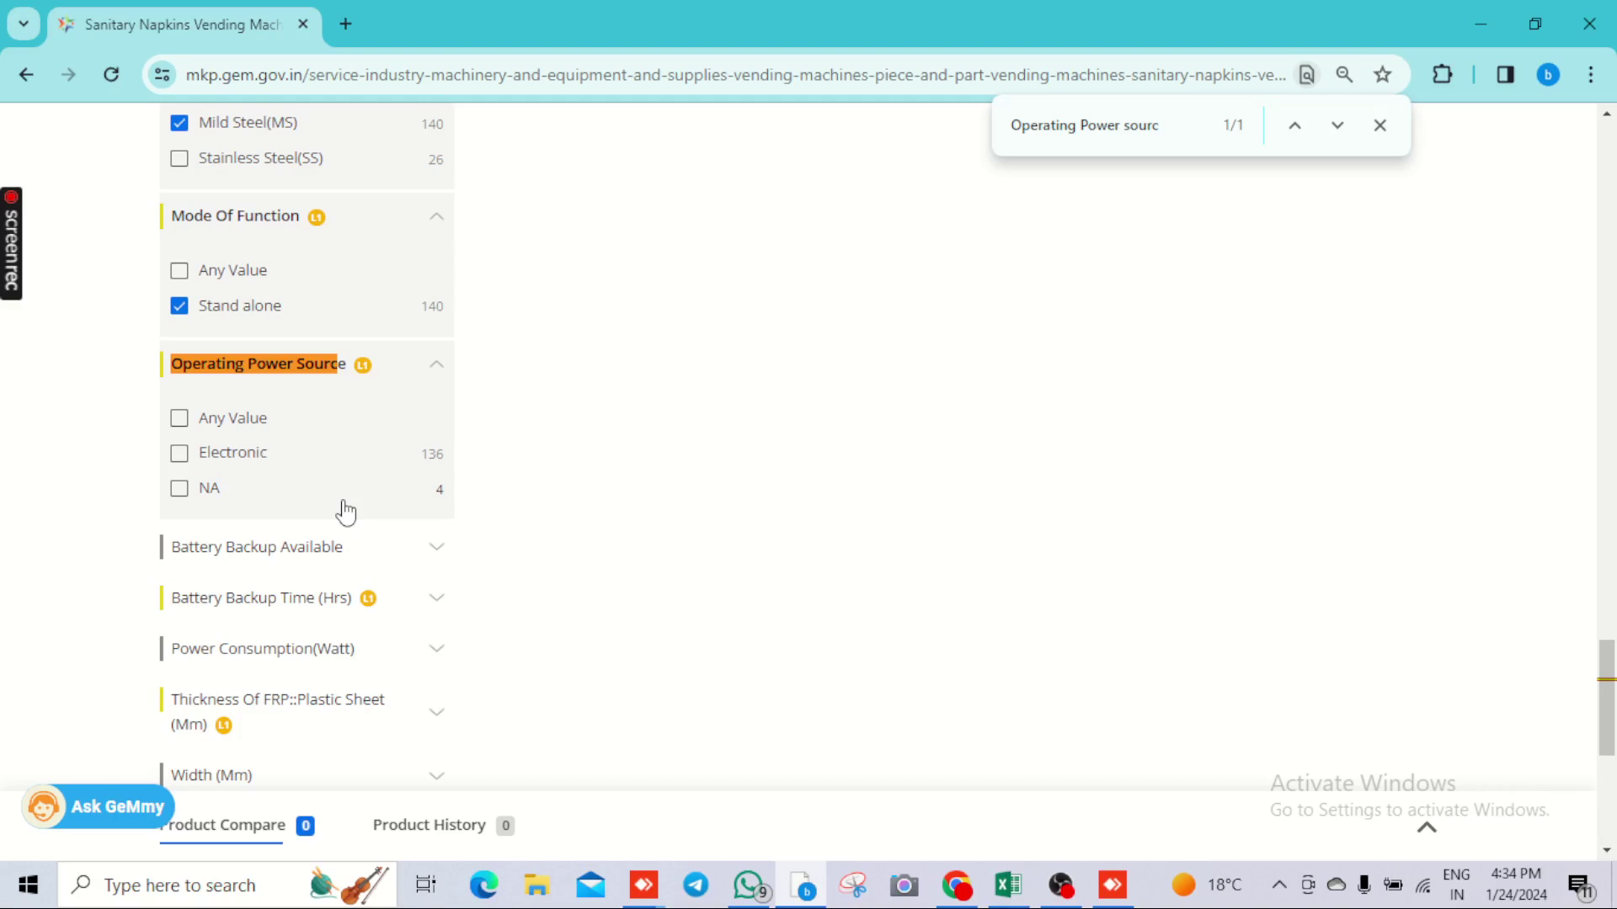
{"action": "key", "text": "alt+Tab"}
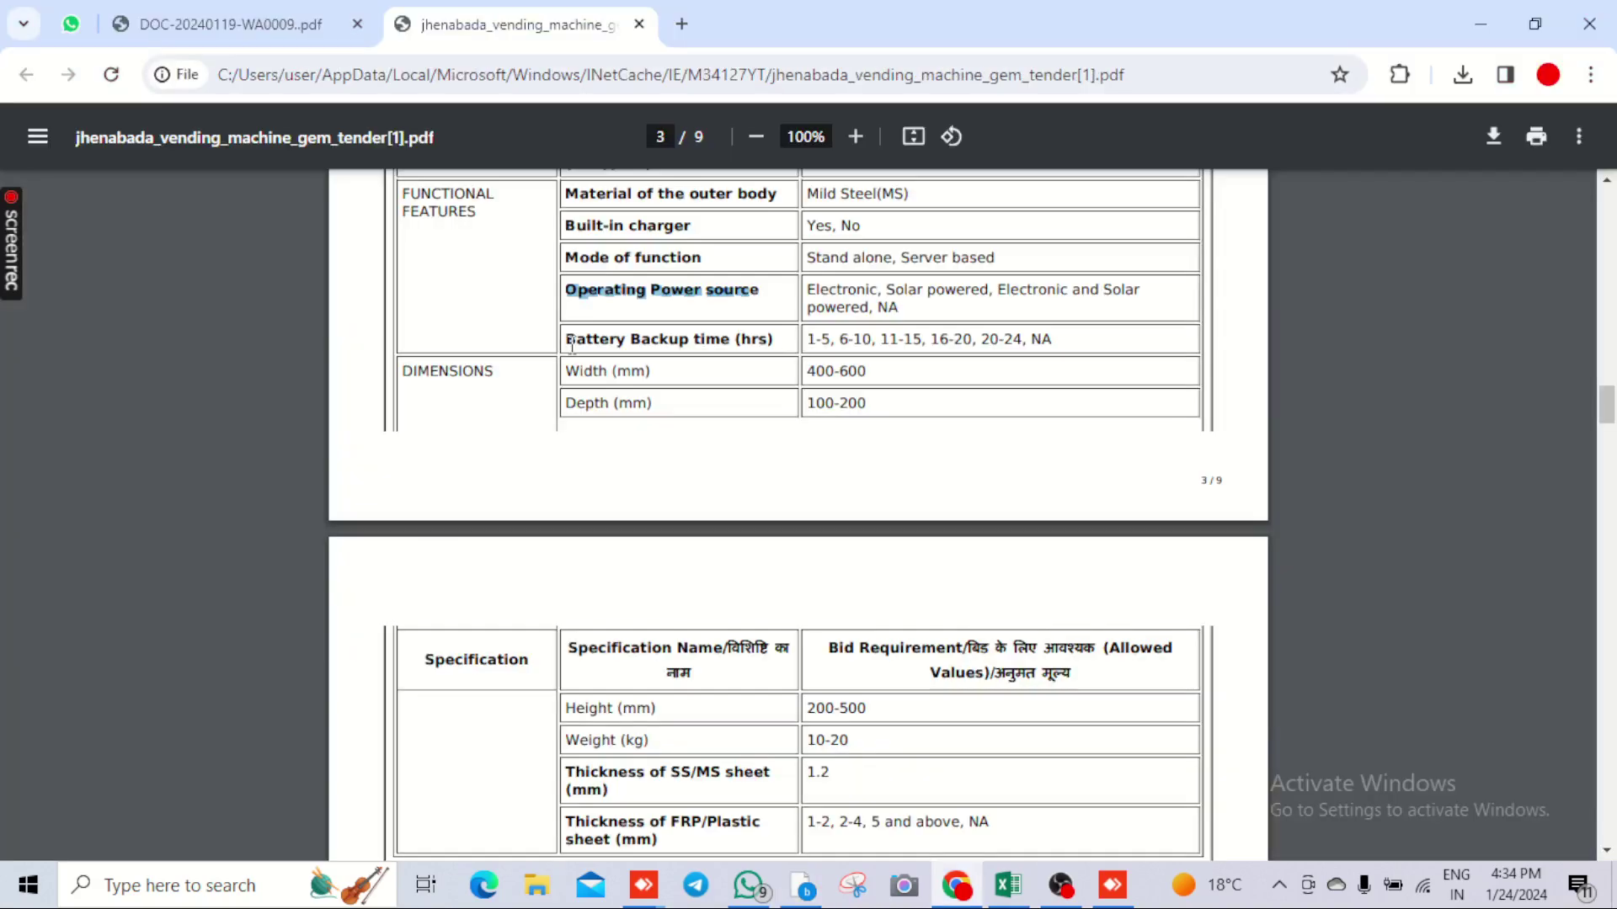
{"action": "key", "text": "alt+Tab"}
{"action": "key", "text": "ctrl+f"}
{"action": "key", "text": "ctrl+v"}
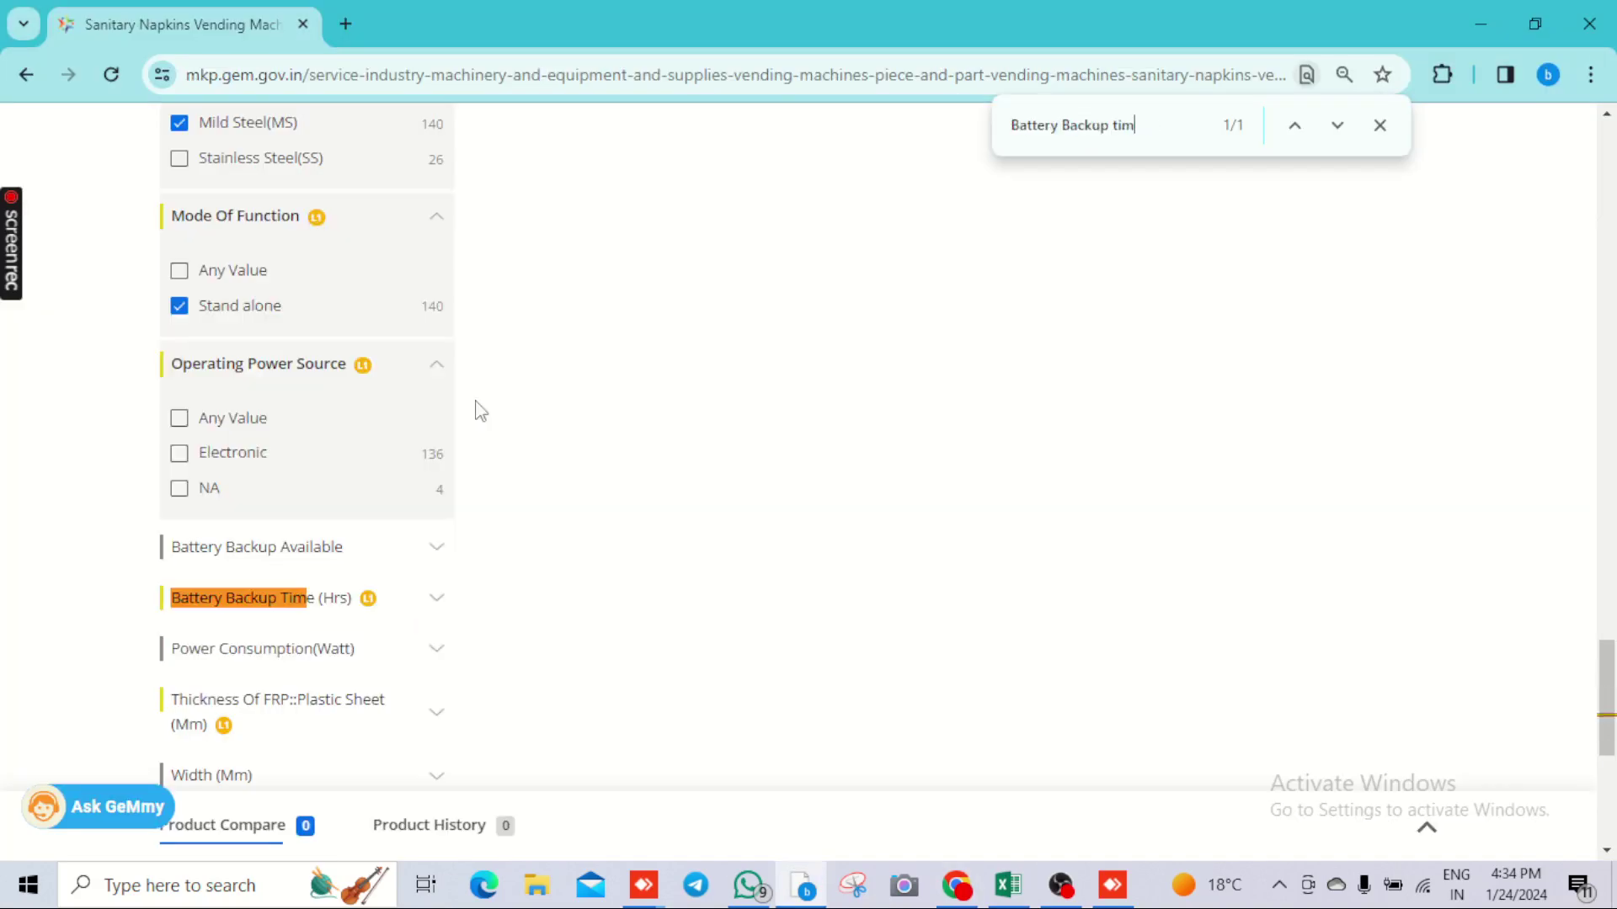
{"action": "left_click", "coordinate": [257, 596]}
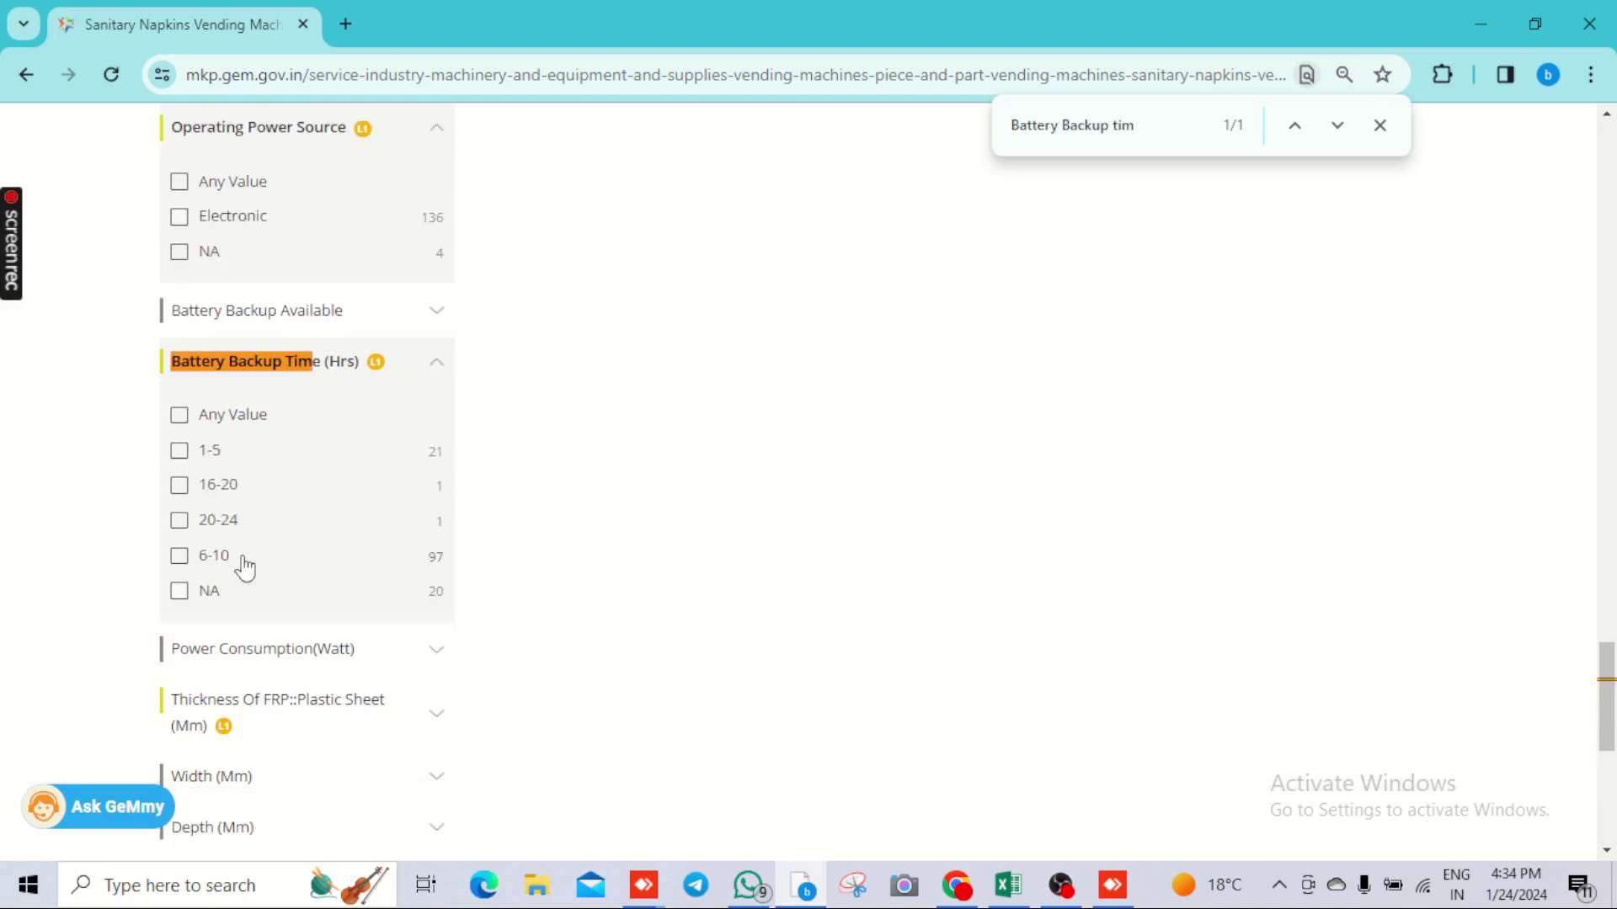
{"action": "key", "text": "alt+Tab"}
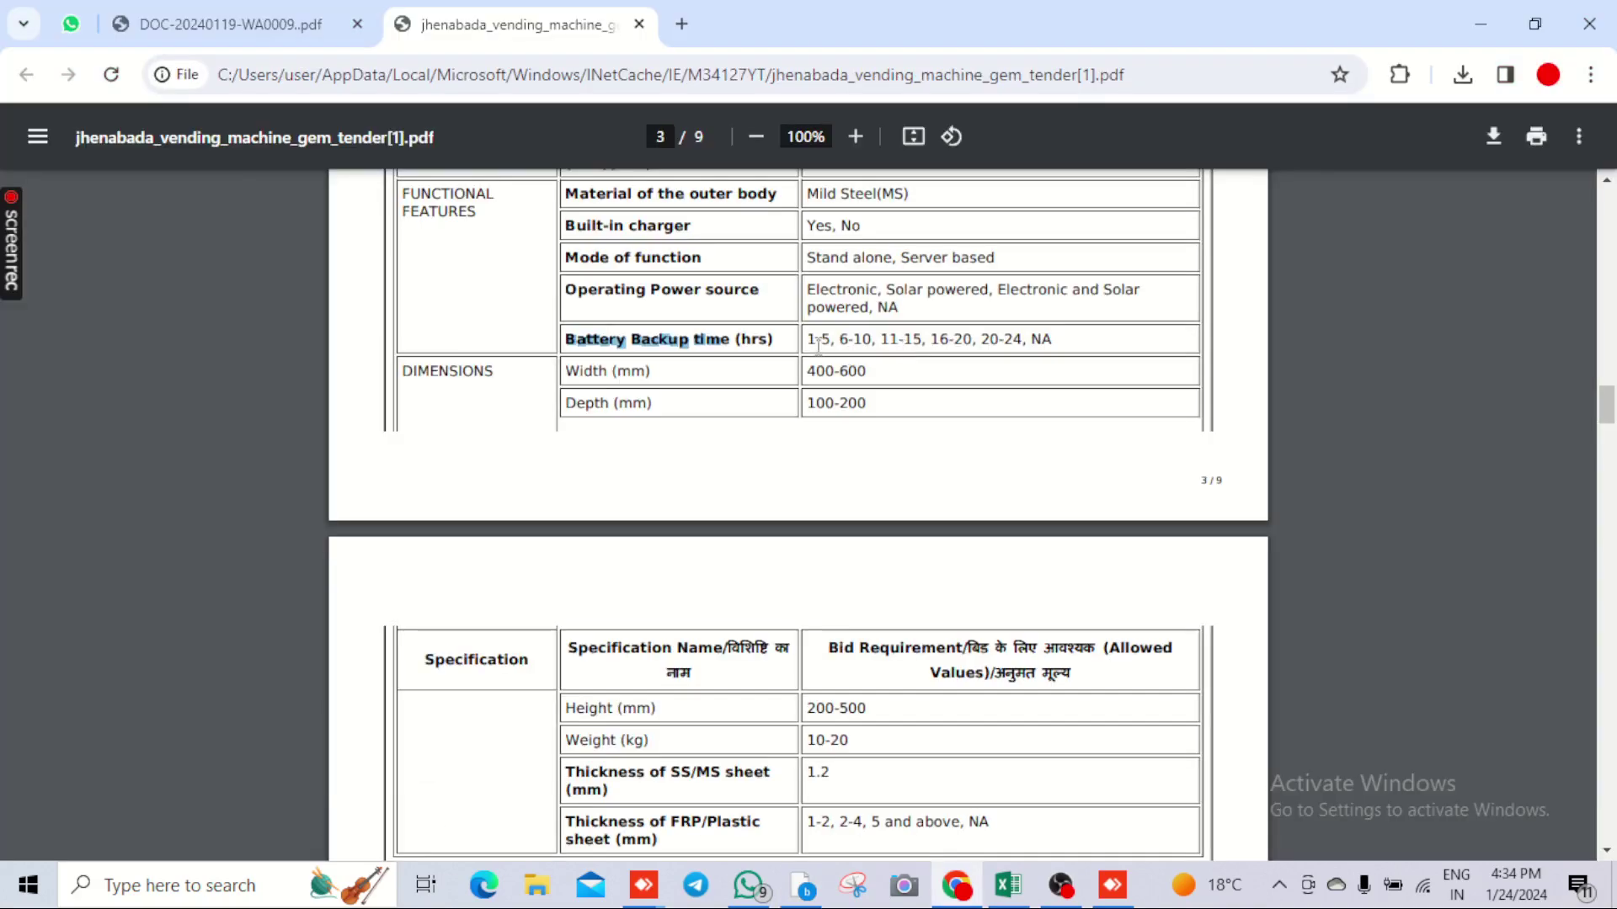
{"action": "key", "text": "alt+Tab"}
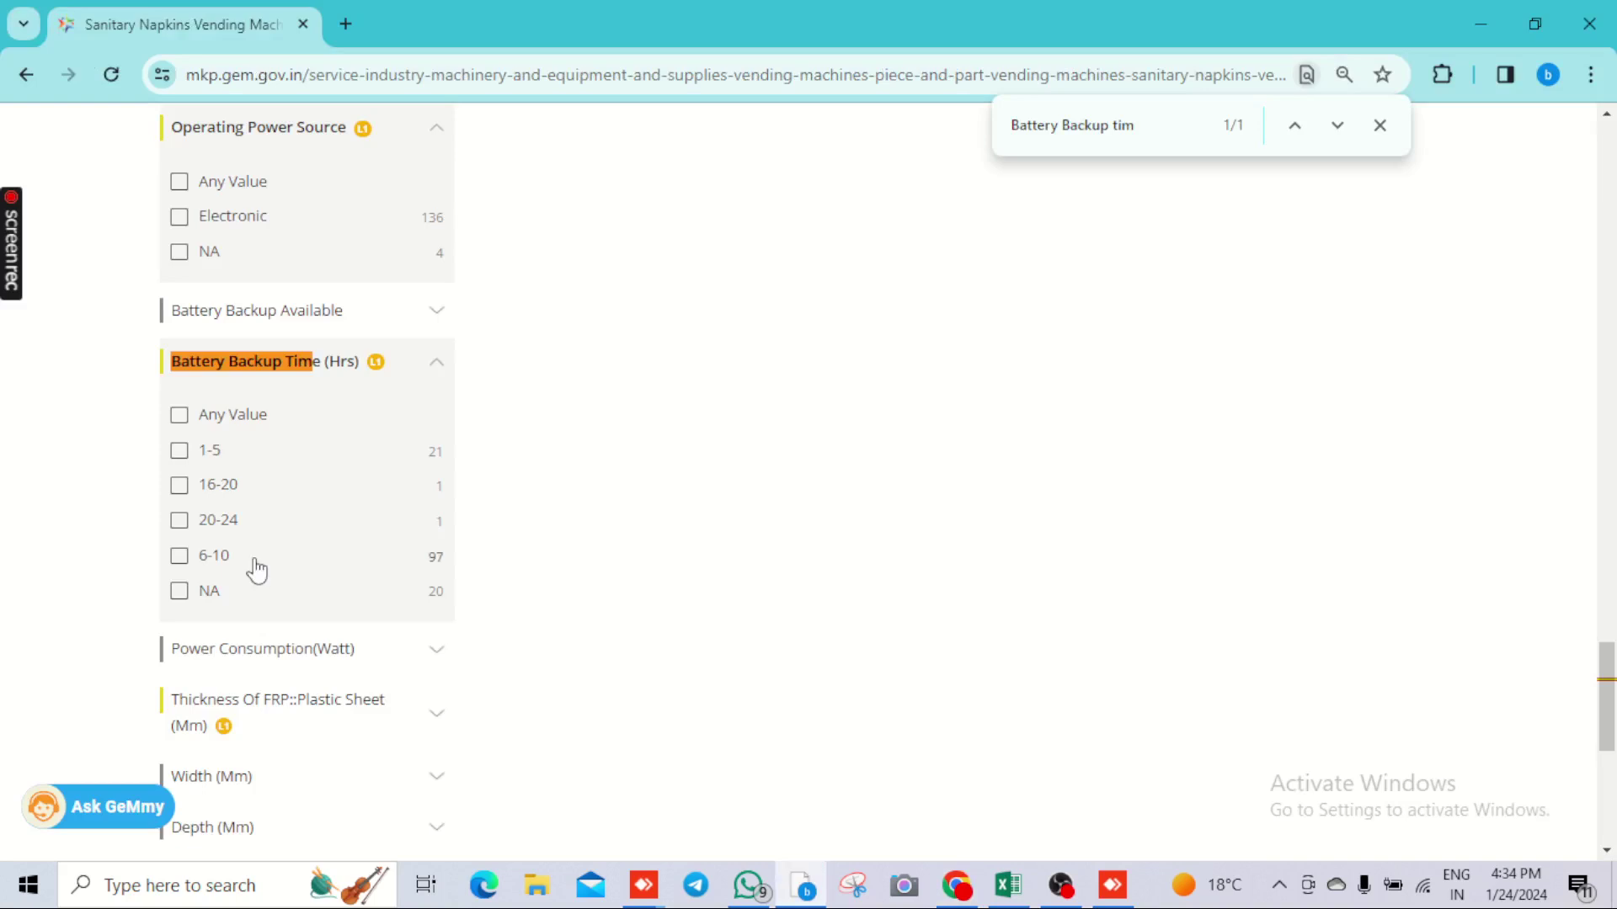
Copy Width from the tender spec table and search for it on GeM
{"action": "key", "text": "alt+Tab"}
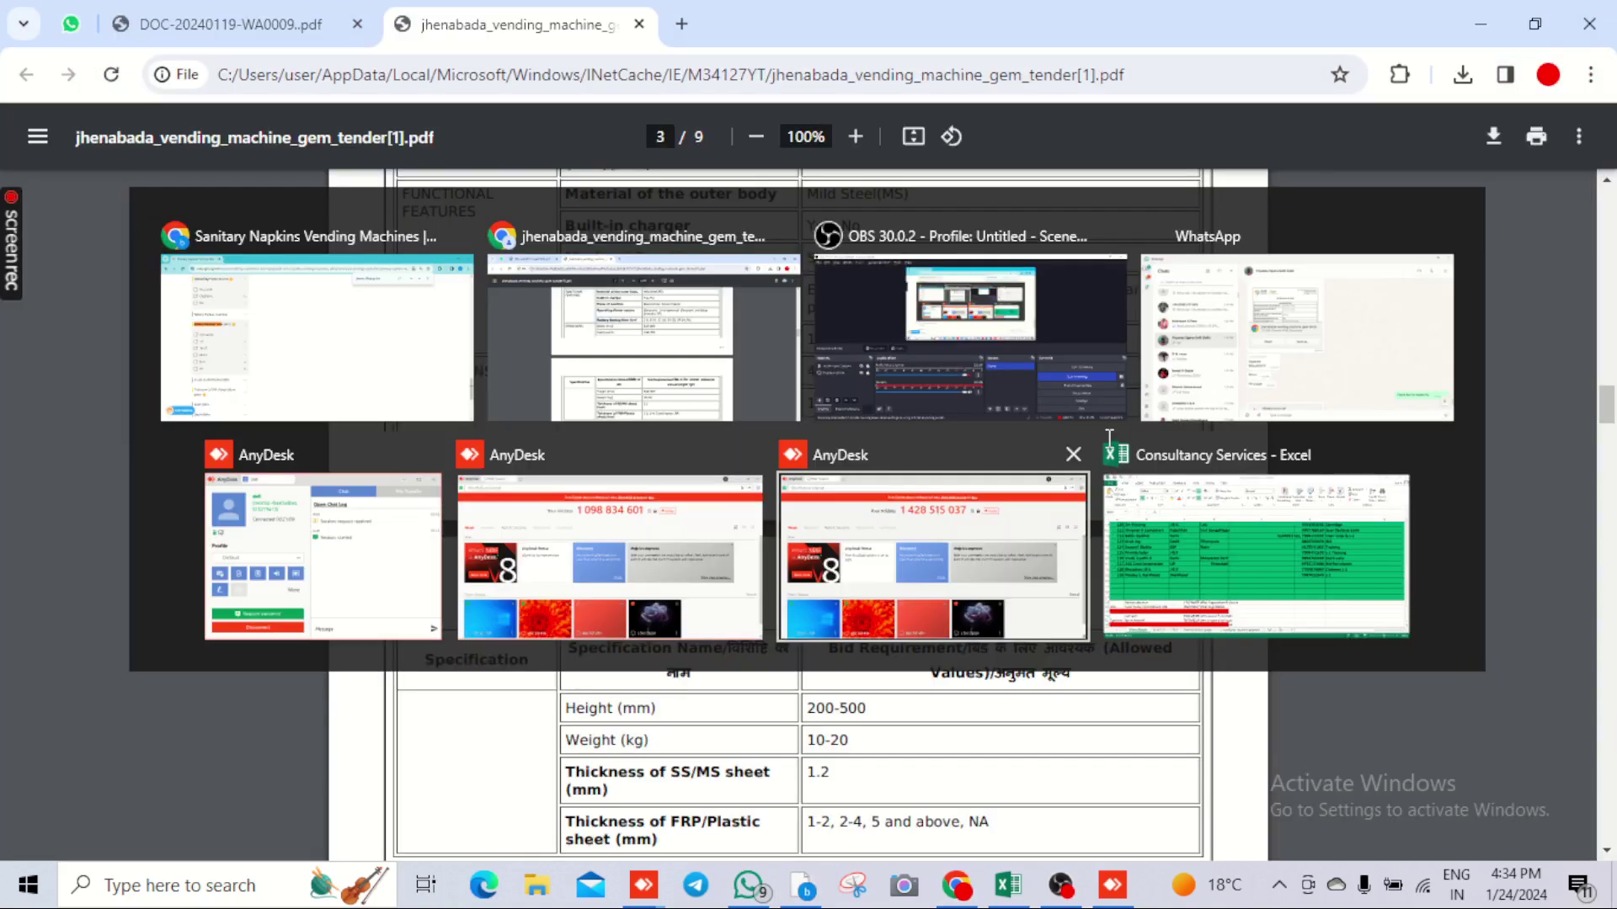
{"action": "key", "text": "Escape"}
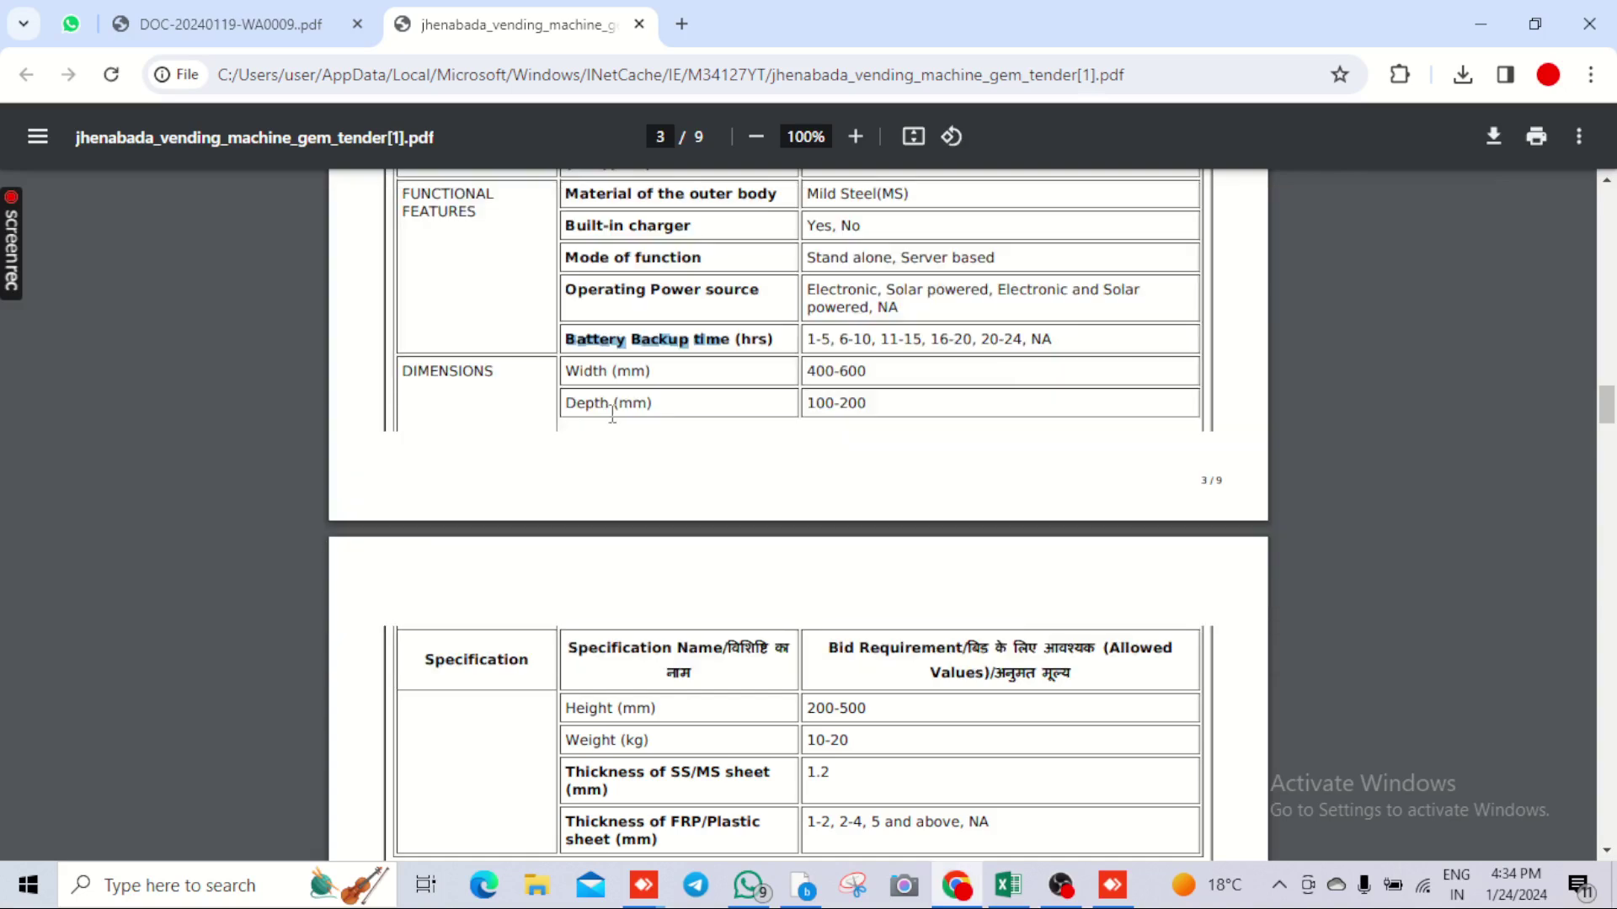
{"action": "double_click", "coordinate": [580, 372]}
{"action": "key", "text": "alt+Tab"}
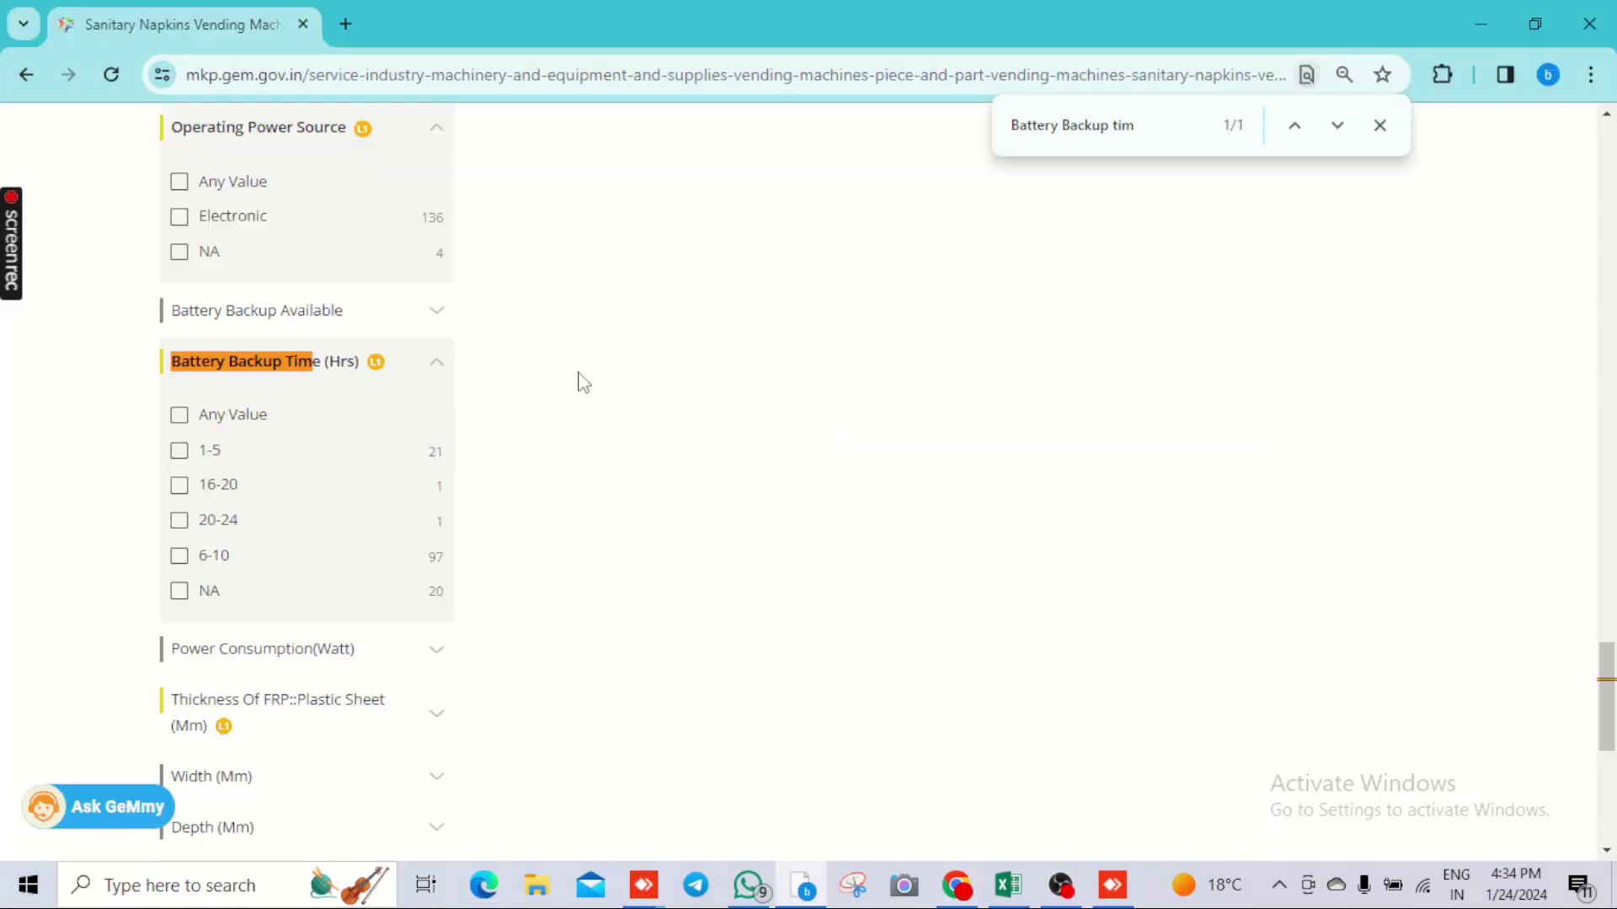
{"action": "key", "text": "ctrl+f"}
{"action": "key", "text": "ctrl+v"}
Expand the Width filter, then find and expand the Depth filter
{"action": "scroll", "coordinate": [341, 530], "scroll_direction": "down", "scroll_amount": 4}
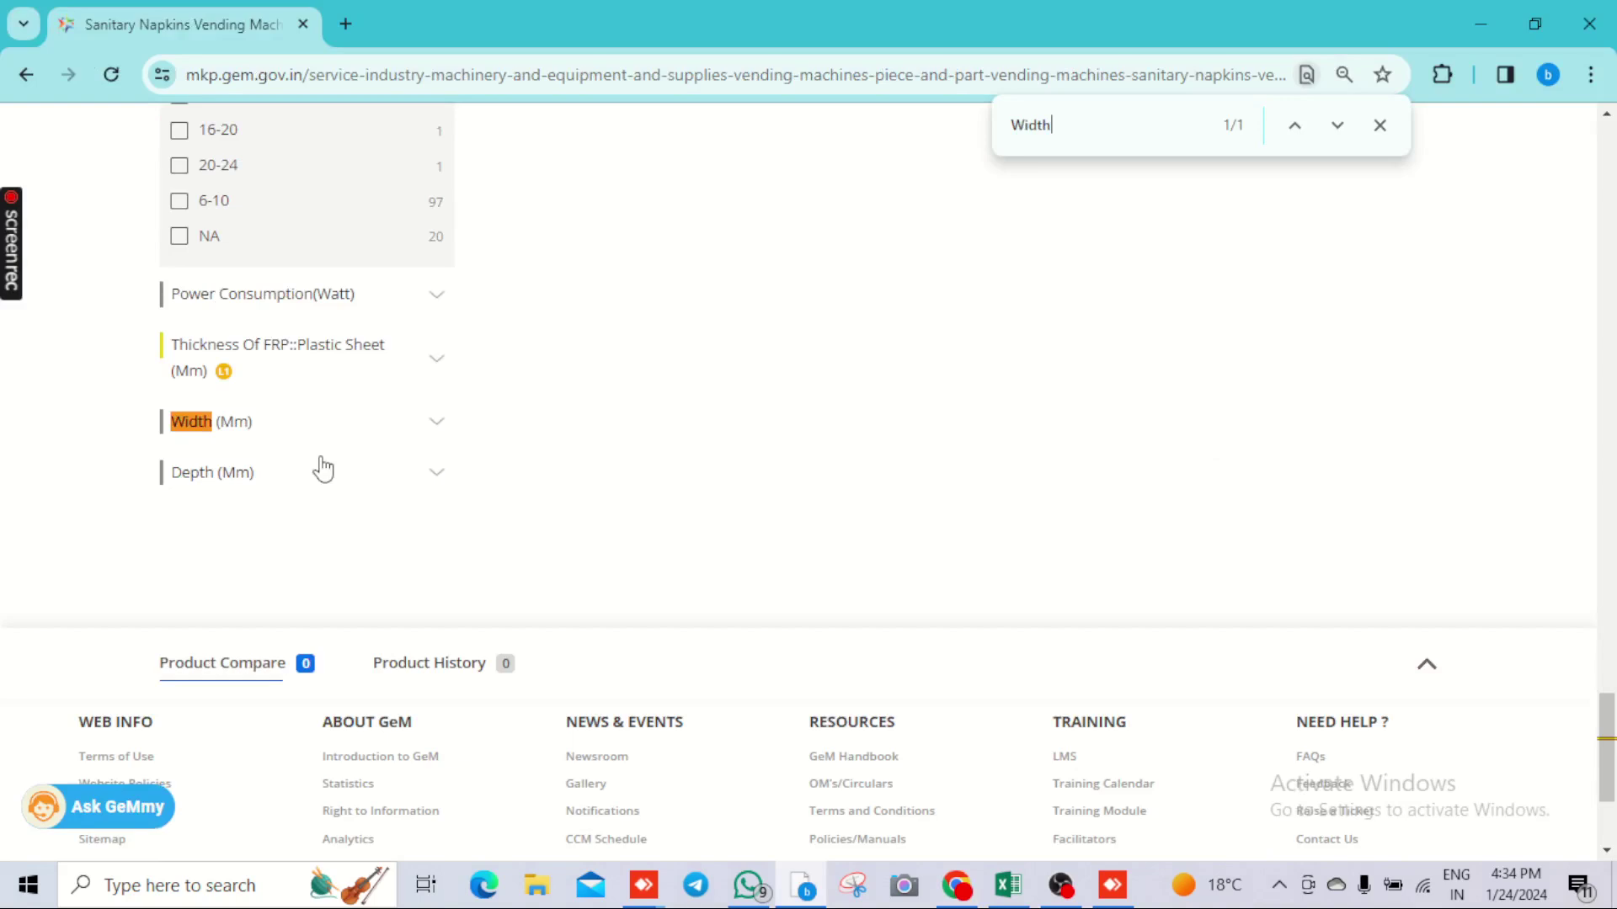
{"action": "left_click", "coordinate": [298, 425]}
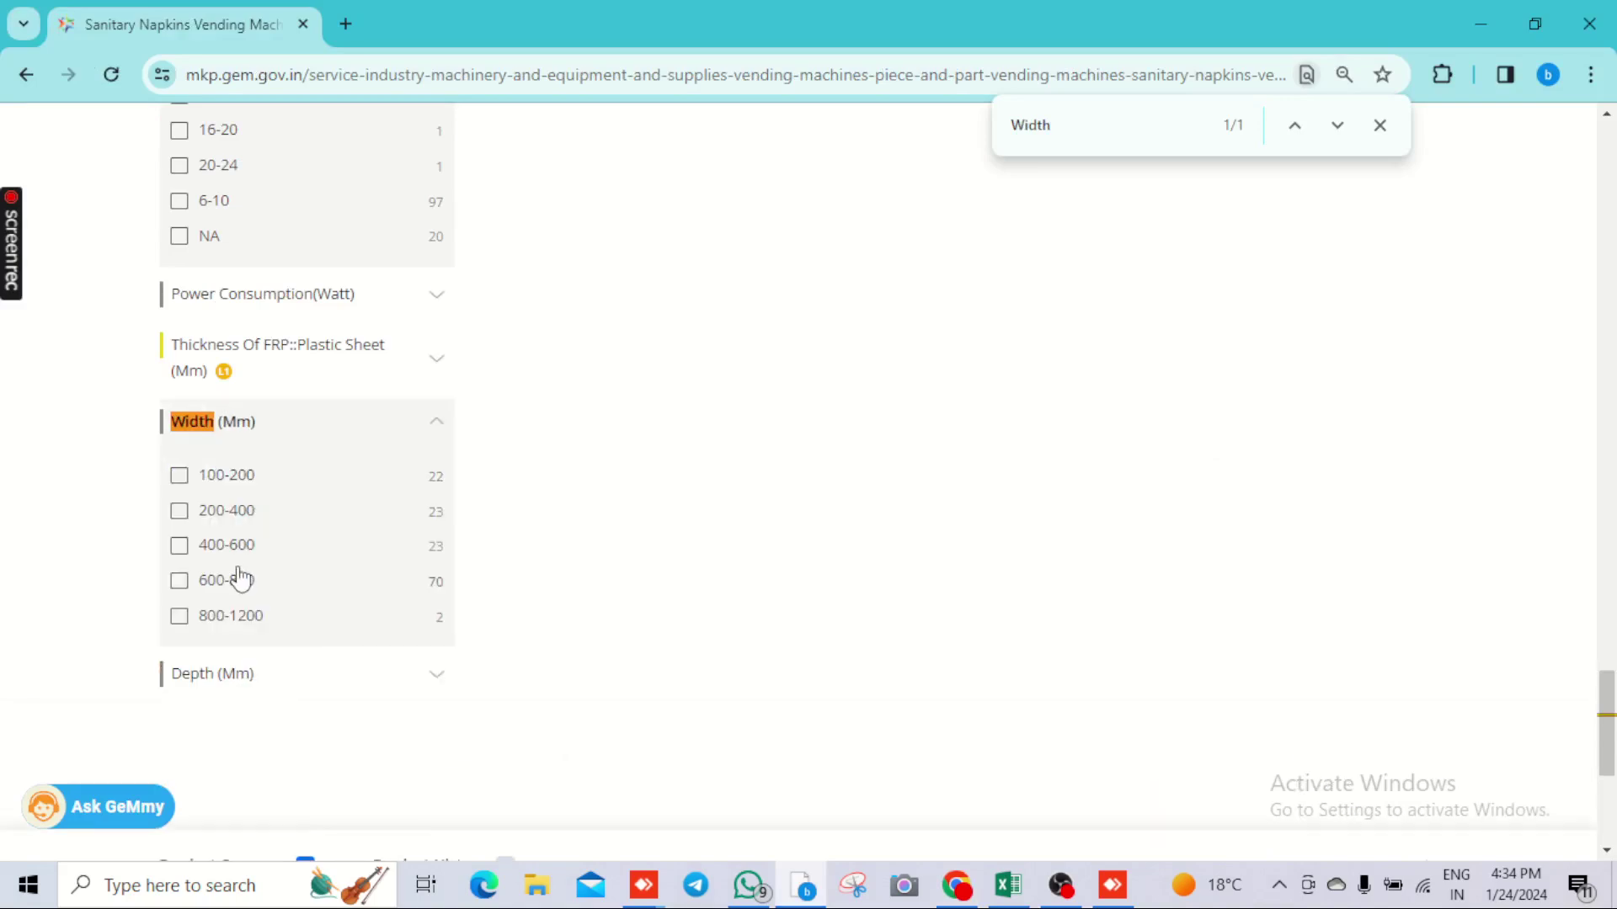
{"action": "key", "text": "alt+Tab"}
{"action": "double_click", "coordinate": [593, 401]}
{"action": "key", "text": "ctrl+c"}
{"action": "key", "text": "alt+Tab"}
{"action": "key", "text": "ctrl+f"}
{"action": "key", "text": "ctrl+v"}
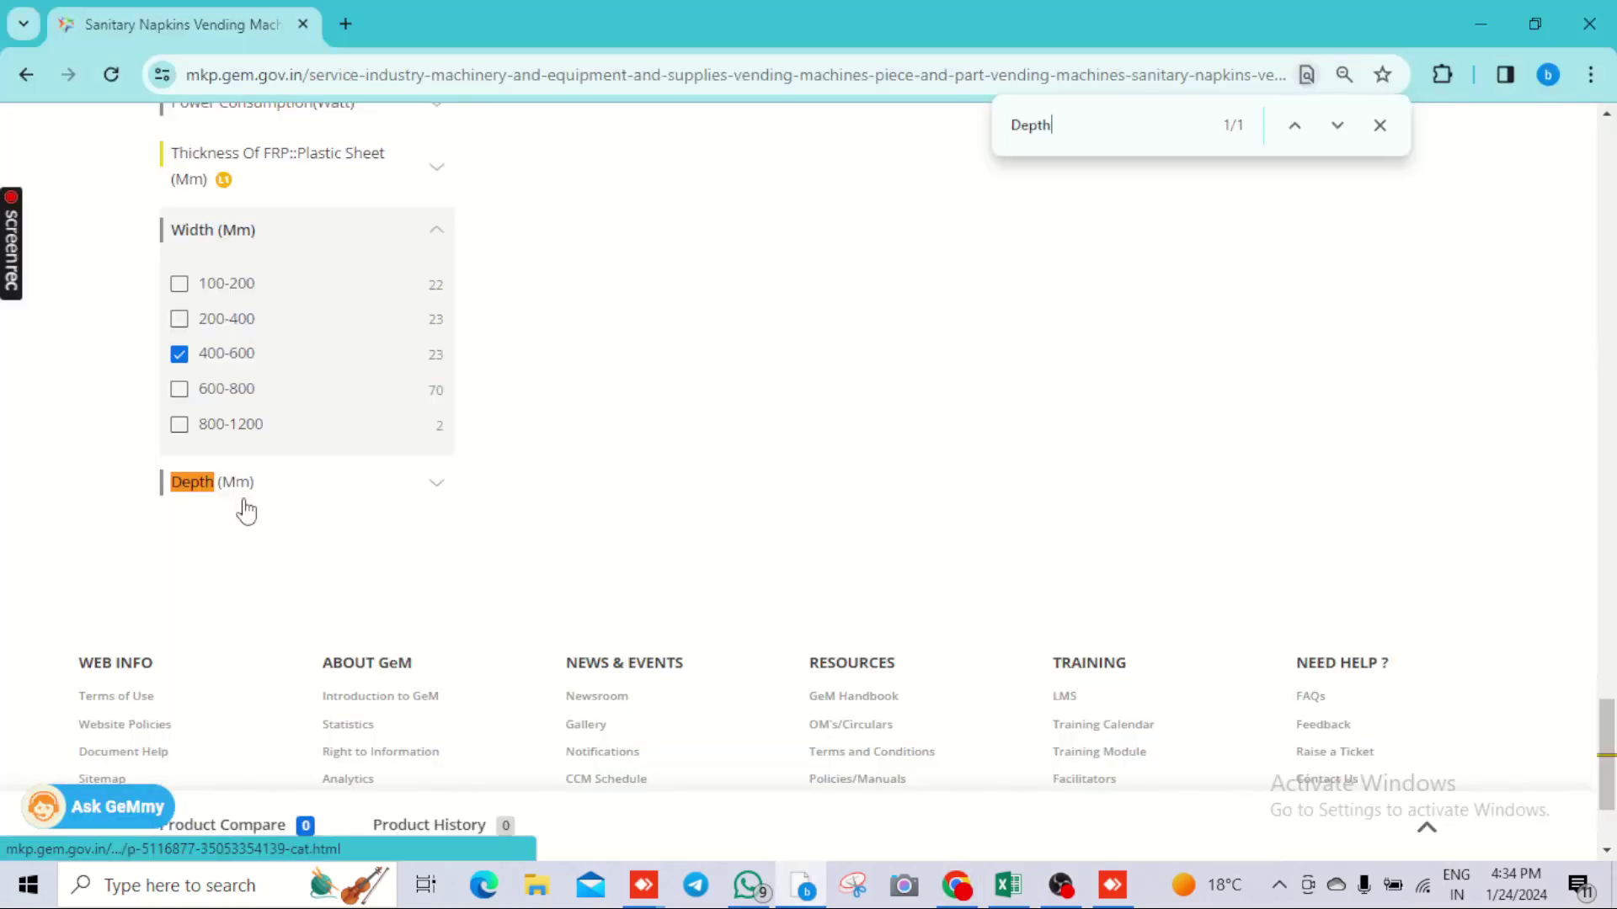
{"action": "left_click", "coordinate": [243, 502]}
{"action": "key", "text": "alt+Tab"}
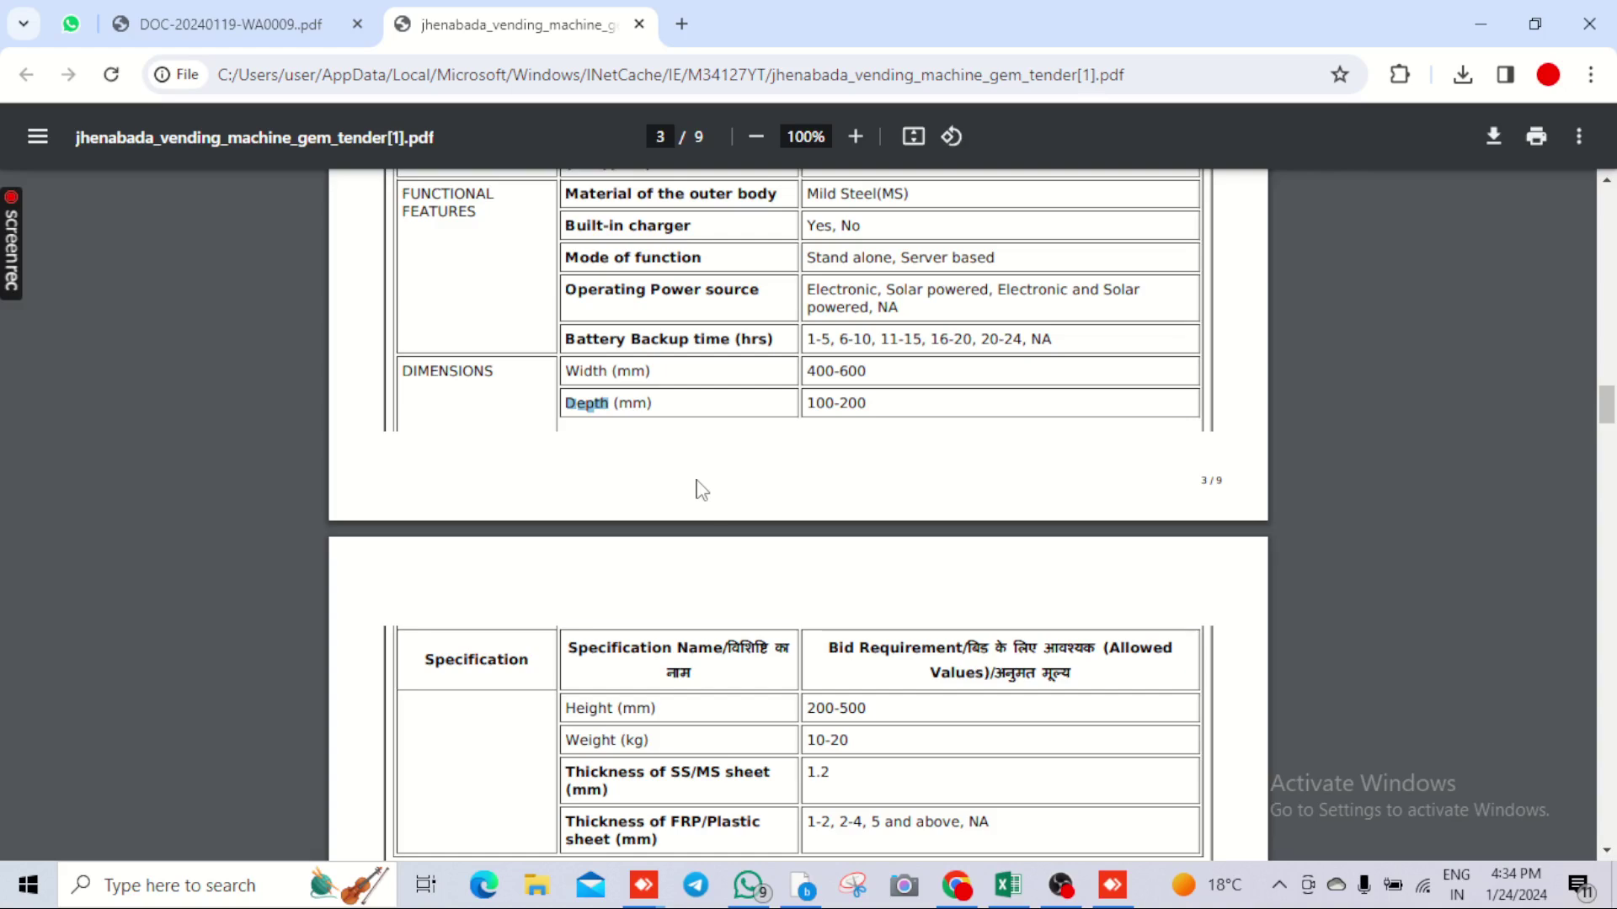
{"action": "scroll", "coordinate": [698, 486], "scroll_direction": "down", "scroll_amount": 4}
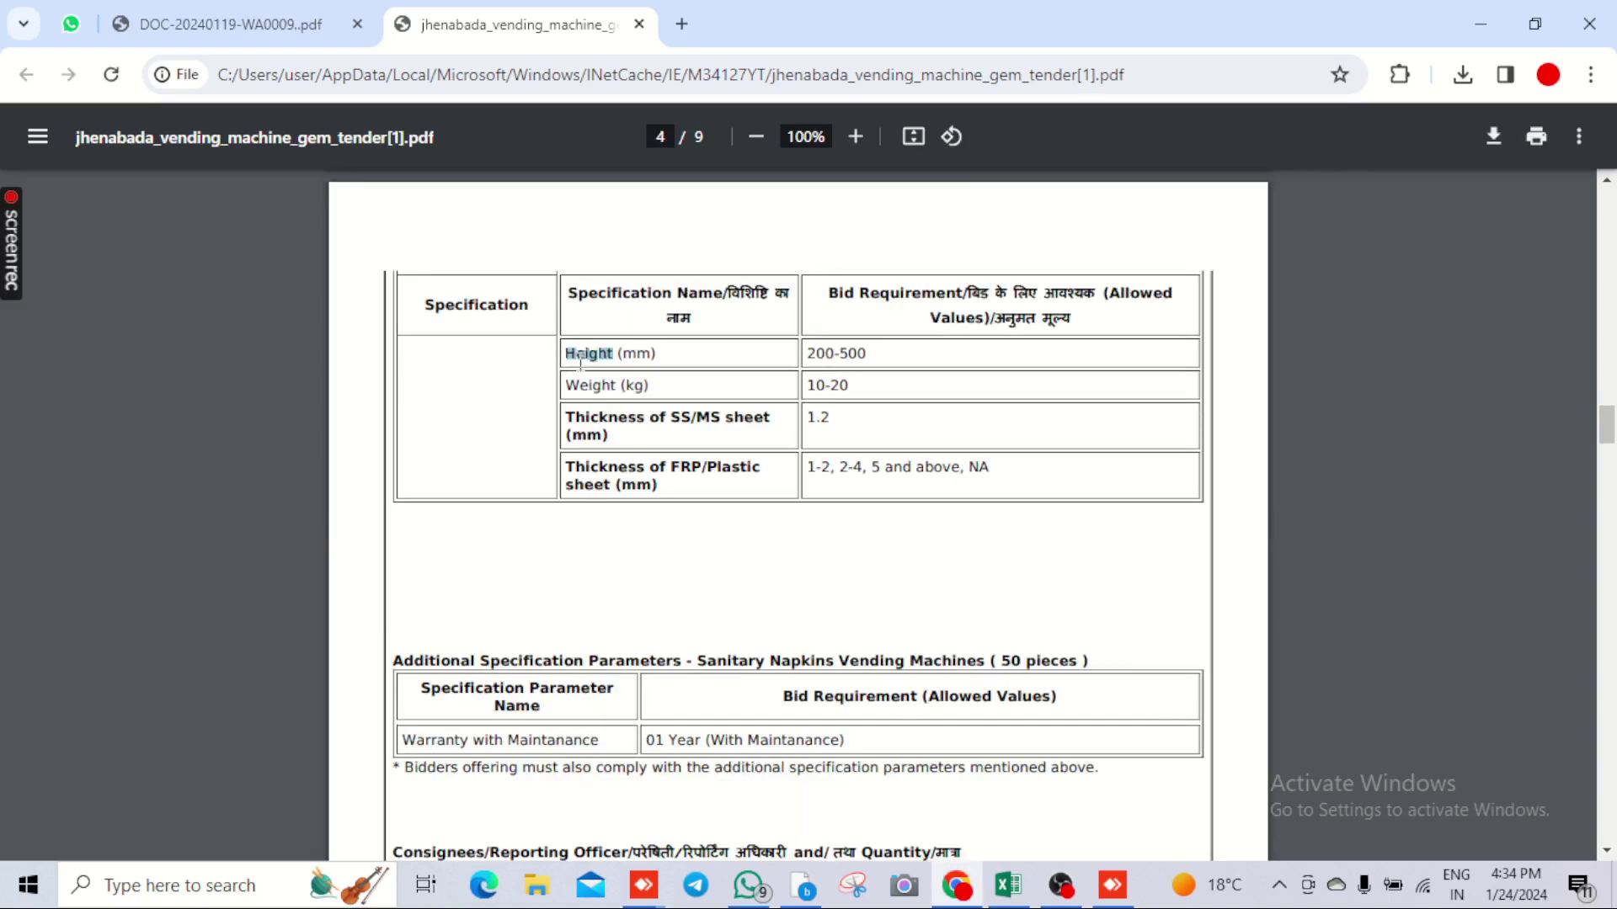
Expand the Height filter for 200-500 and search the page for Weight
{"action": "key", "text": "alt+Tab"}
{"action": "key", "text": "ctrl+f"}
{"action": "type", "text": "Height"}
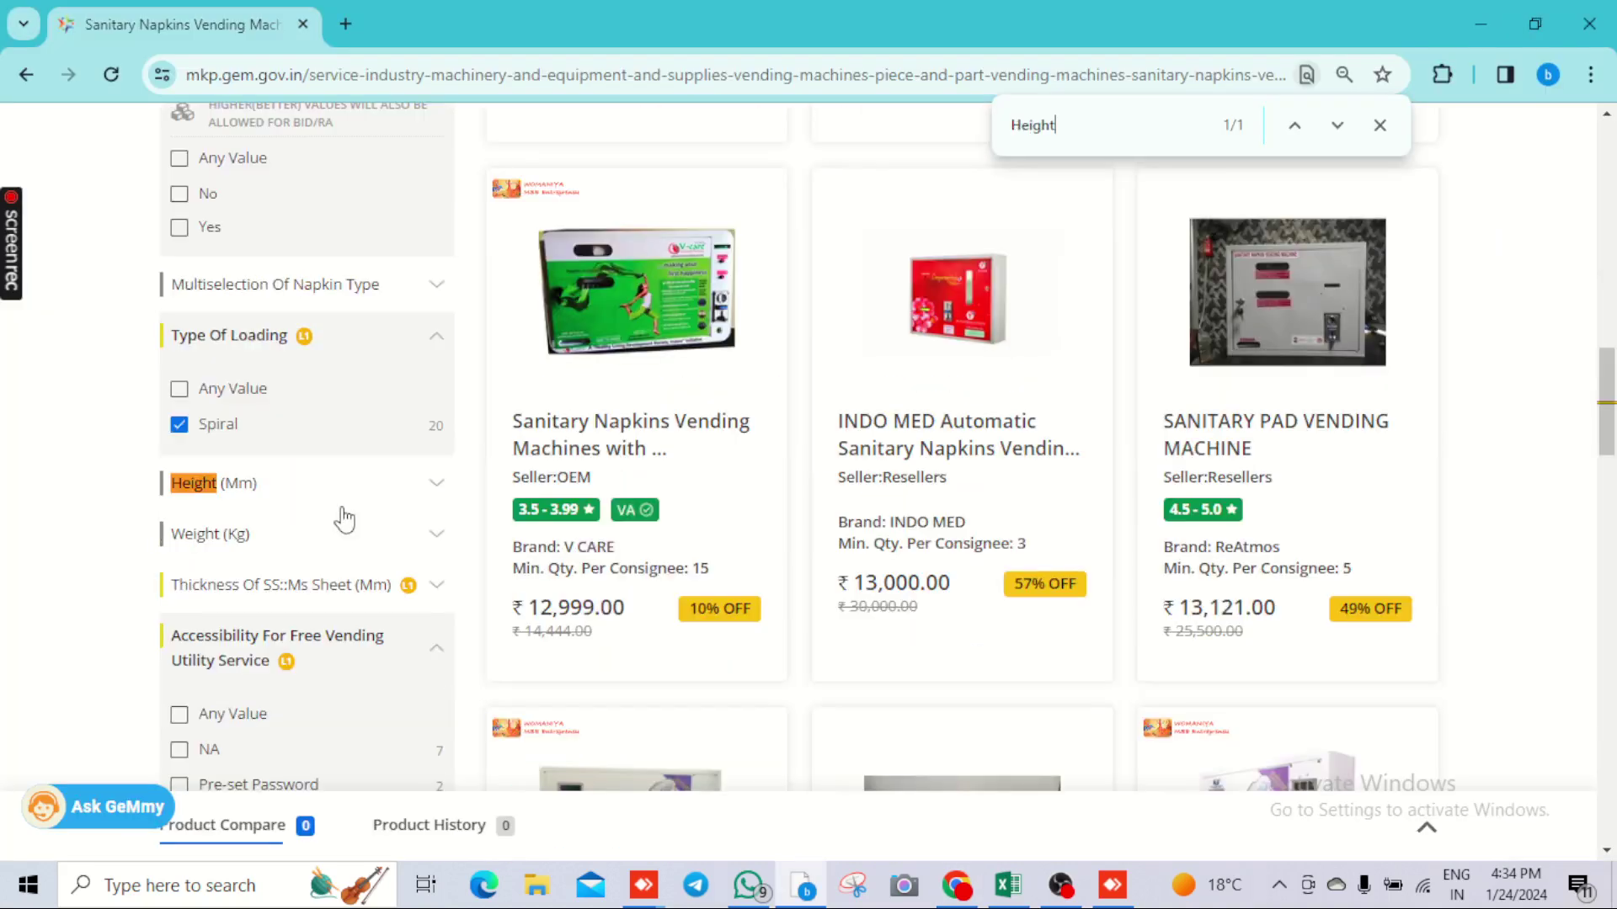
{"action": "left_click", "coordinate": [317, 505]}
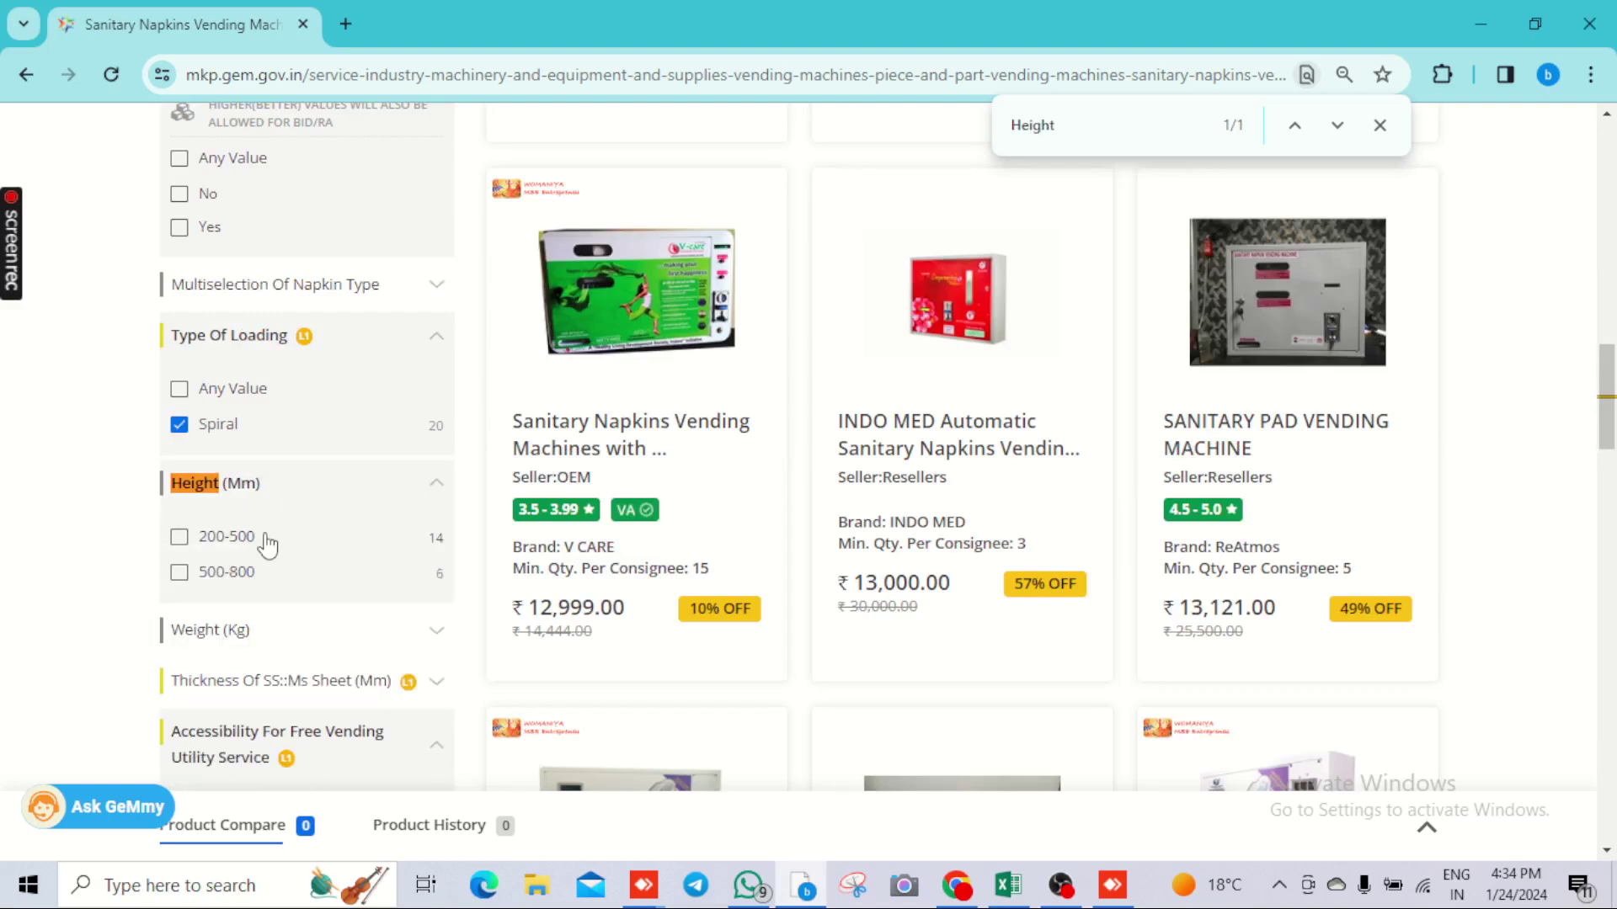
{"action": "key", "text": "alt+Tab"}
{"action": "key", "text": "alt+Tab"}
{"action": "key", "text": "ctrl+f"}
{"action": "key", "text": "ctrl+v"}
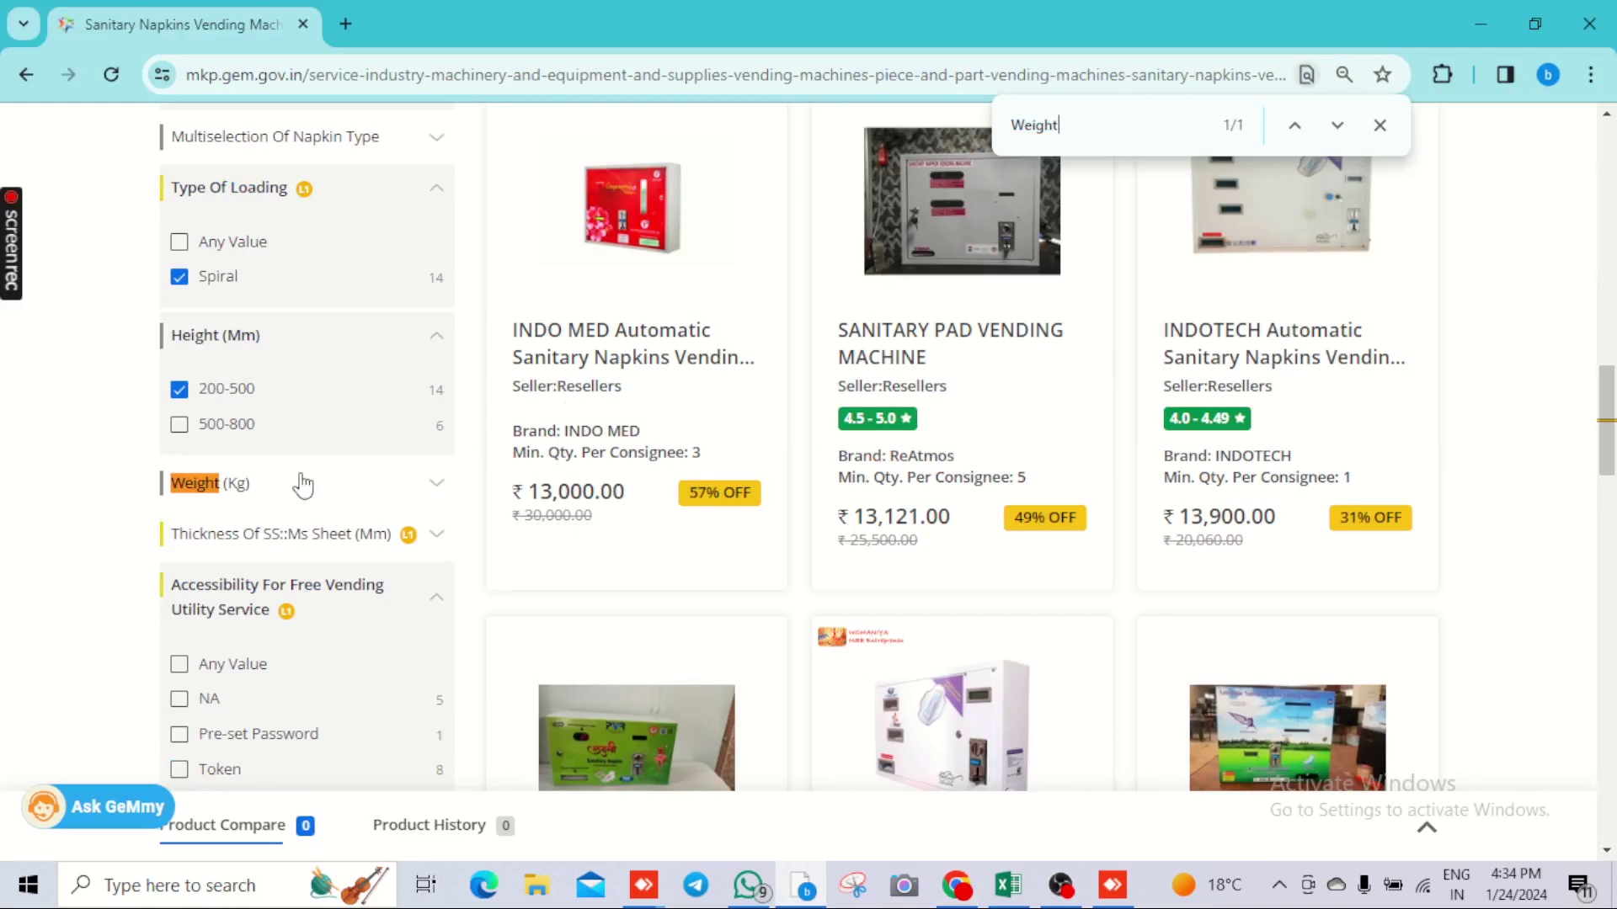
Copy Thickness of SS from the tender and find that filter on GeM
{"action": "key", "text": "alt+Tab"}
{"action": "left_click_drag", "start_coordinate": [566, 417], "coordinate": [684, 424]}
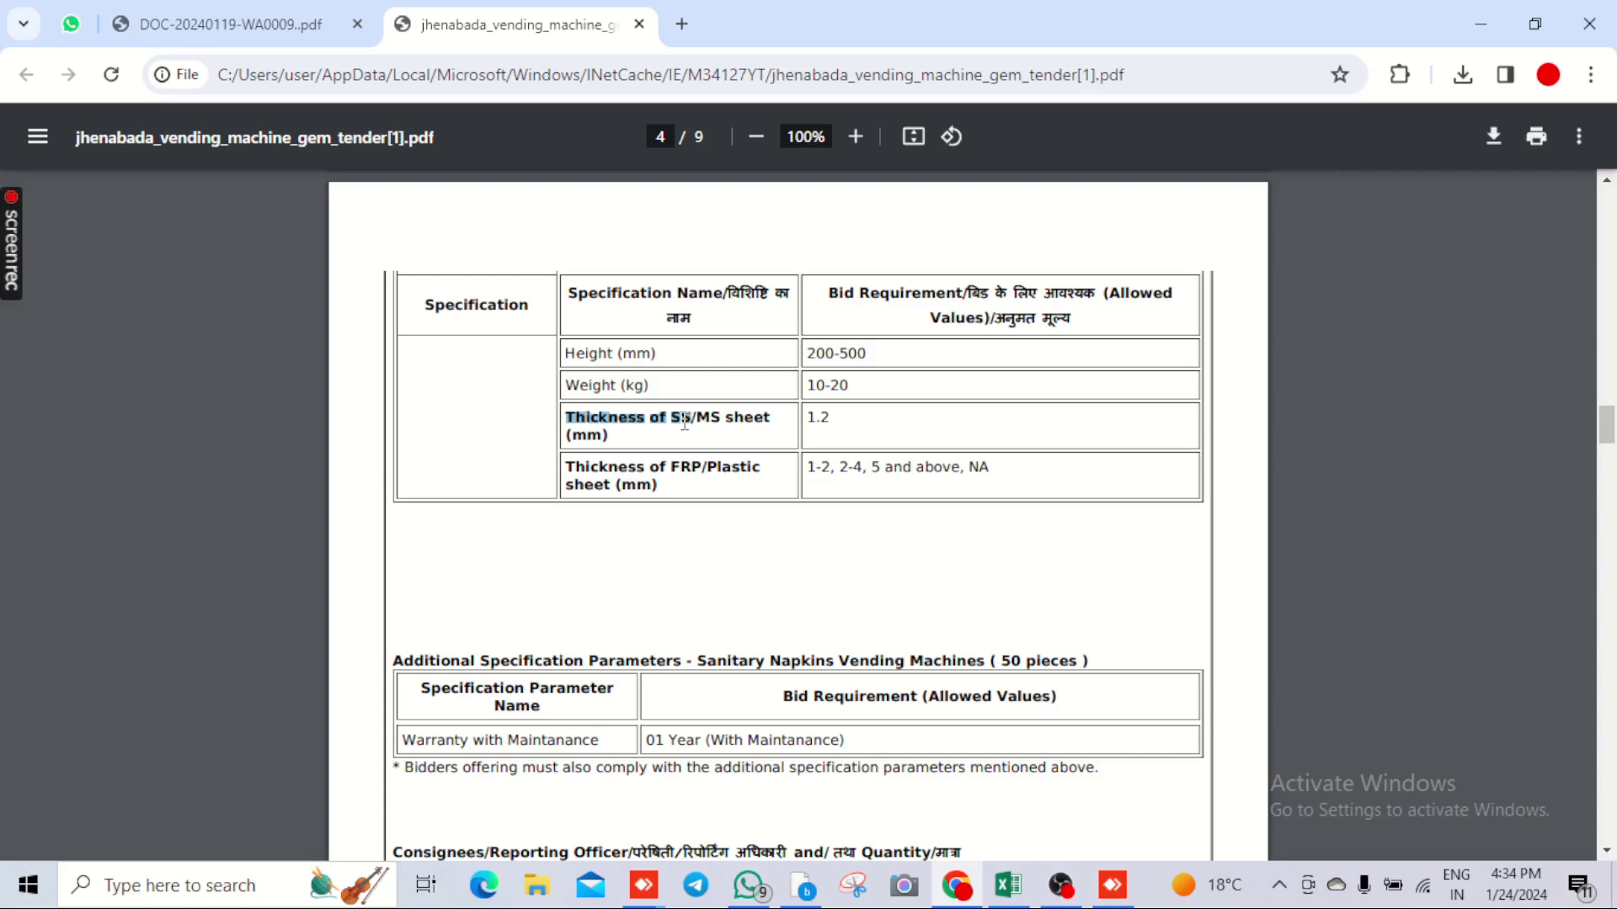
{"action": "key", "text": "ctrl+c"}
{"action": "key", "text": "alt+Tab"}
{"action": "key", "text": "ctrl+f"}
{"action": "key", "text": "ctrl+v"}
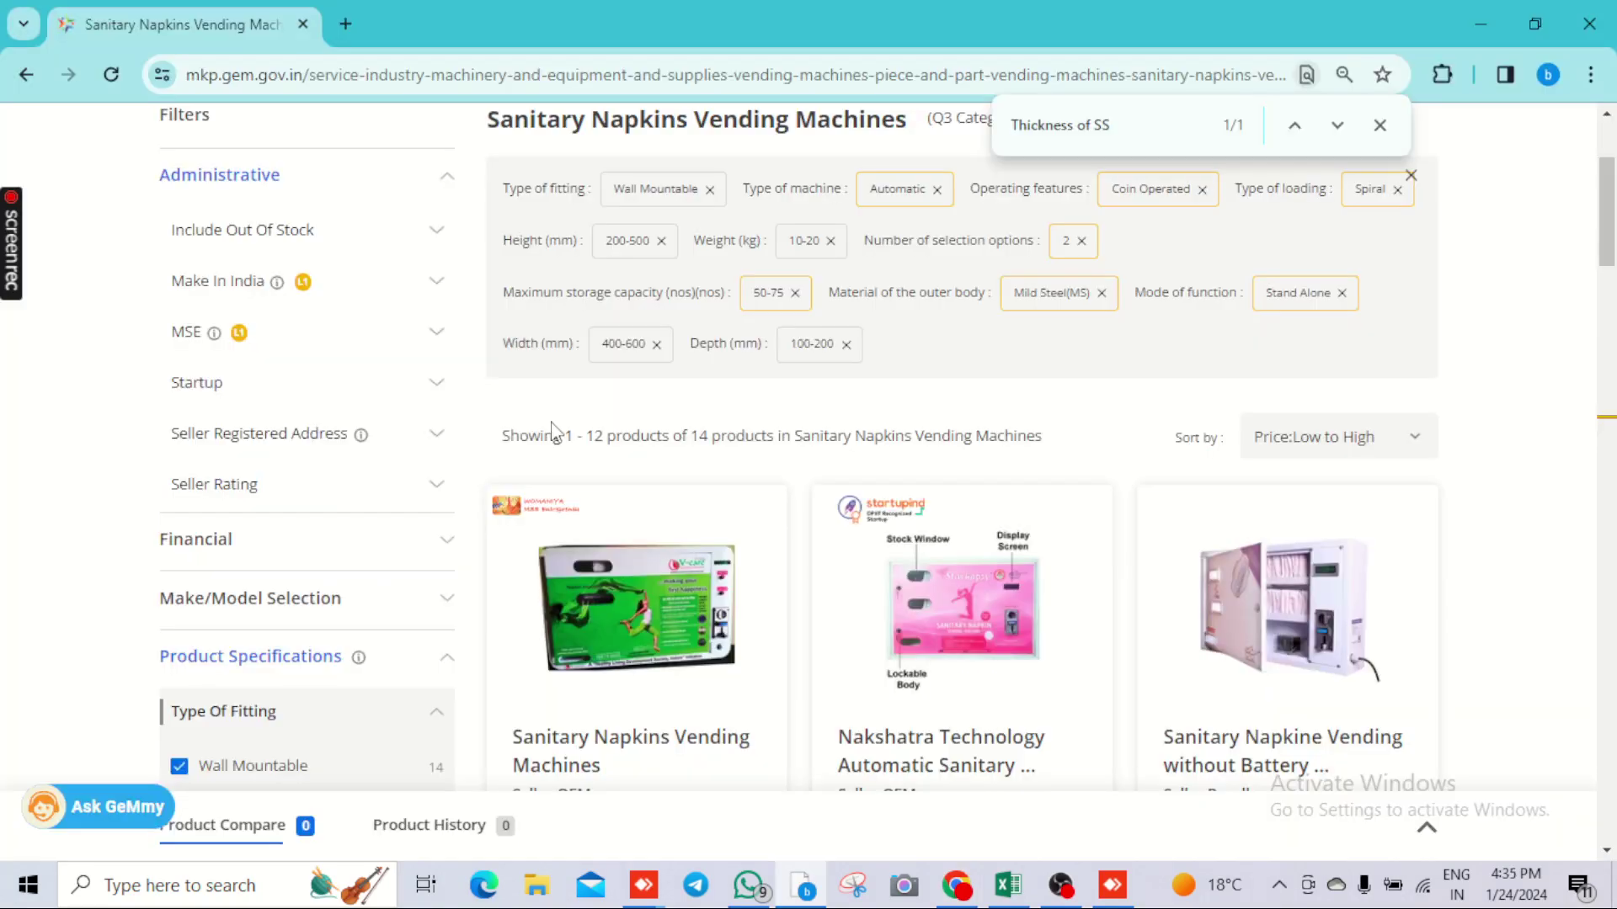
Check the tender's Thickness of FRP values, then return to the top of the filtered listing
{"action": "key", "text": "alt+Tab"}
{"action": "left_click_drag", "start_coordinate": [566, 466], "coordinate": [706, 459]}
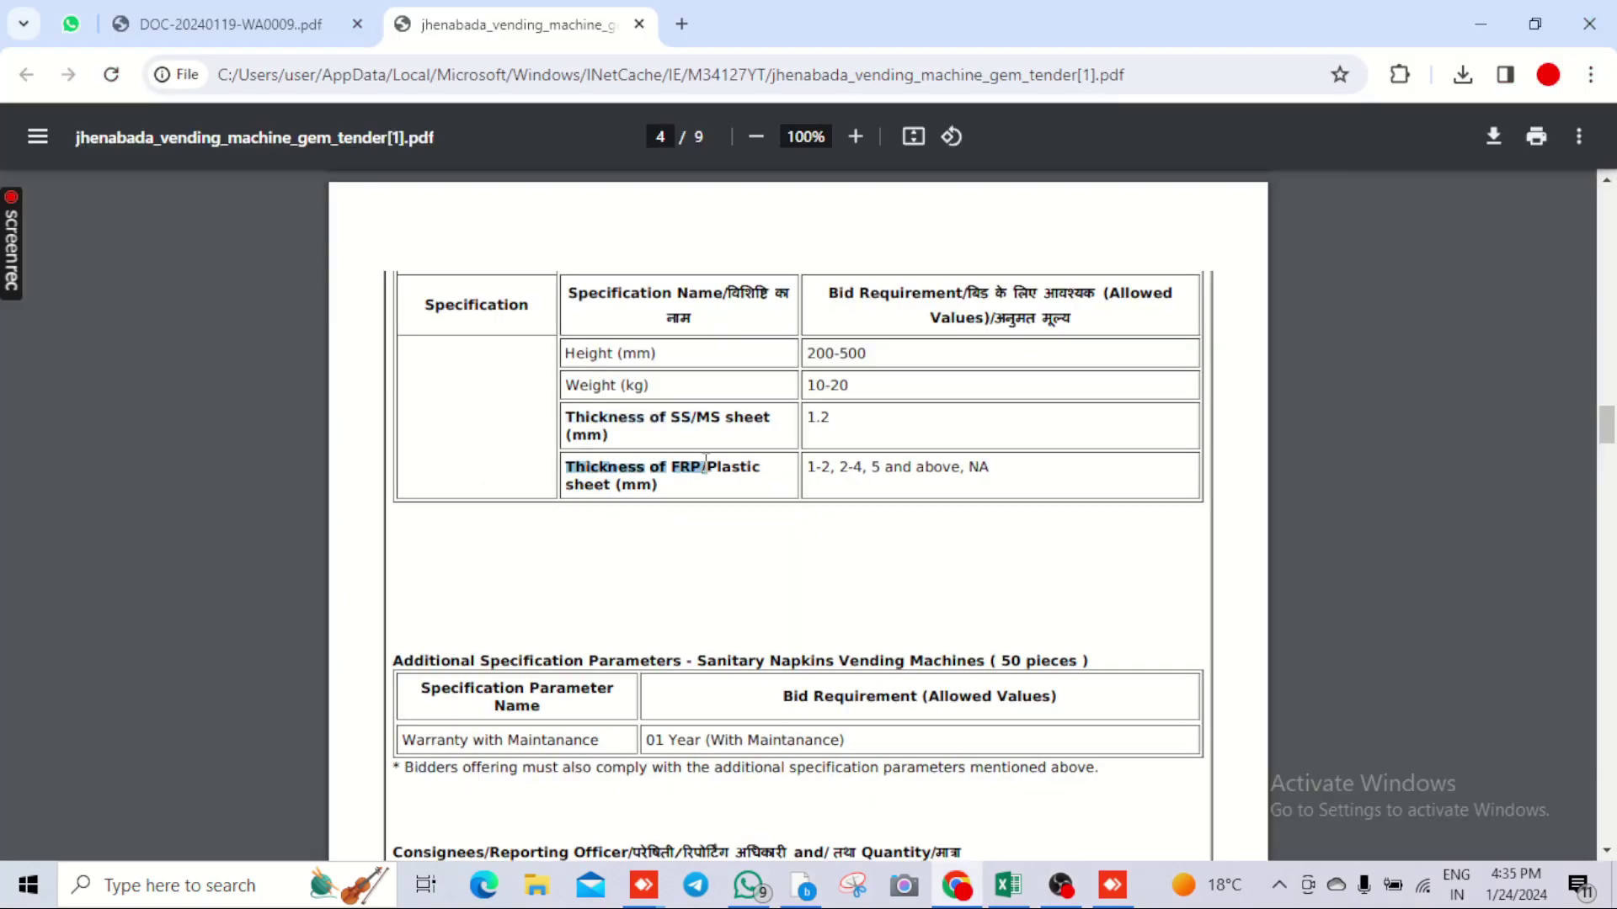
{"action": "left_click", "coordinate": [623, 477]}
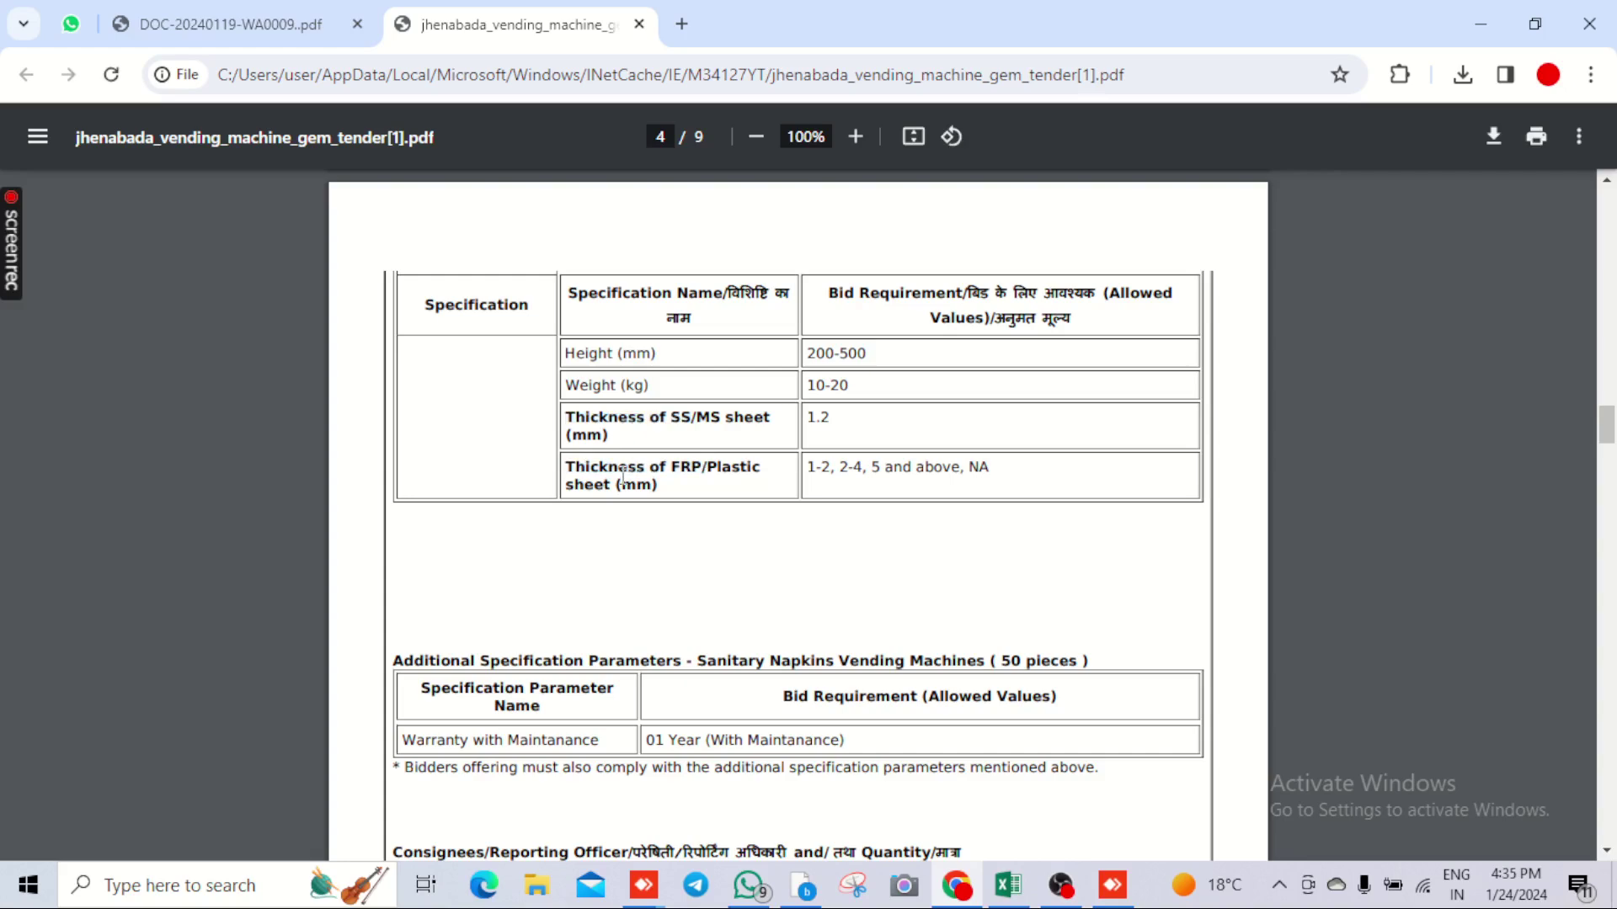
{"action": "key", "text": "alt+Tab"}
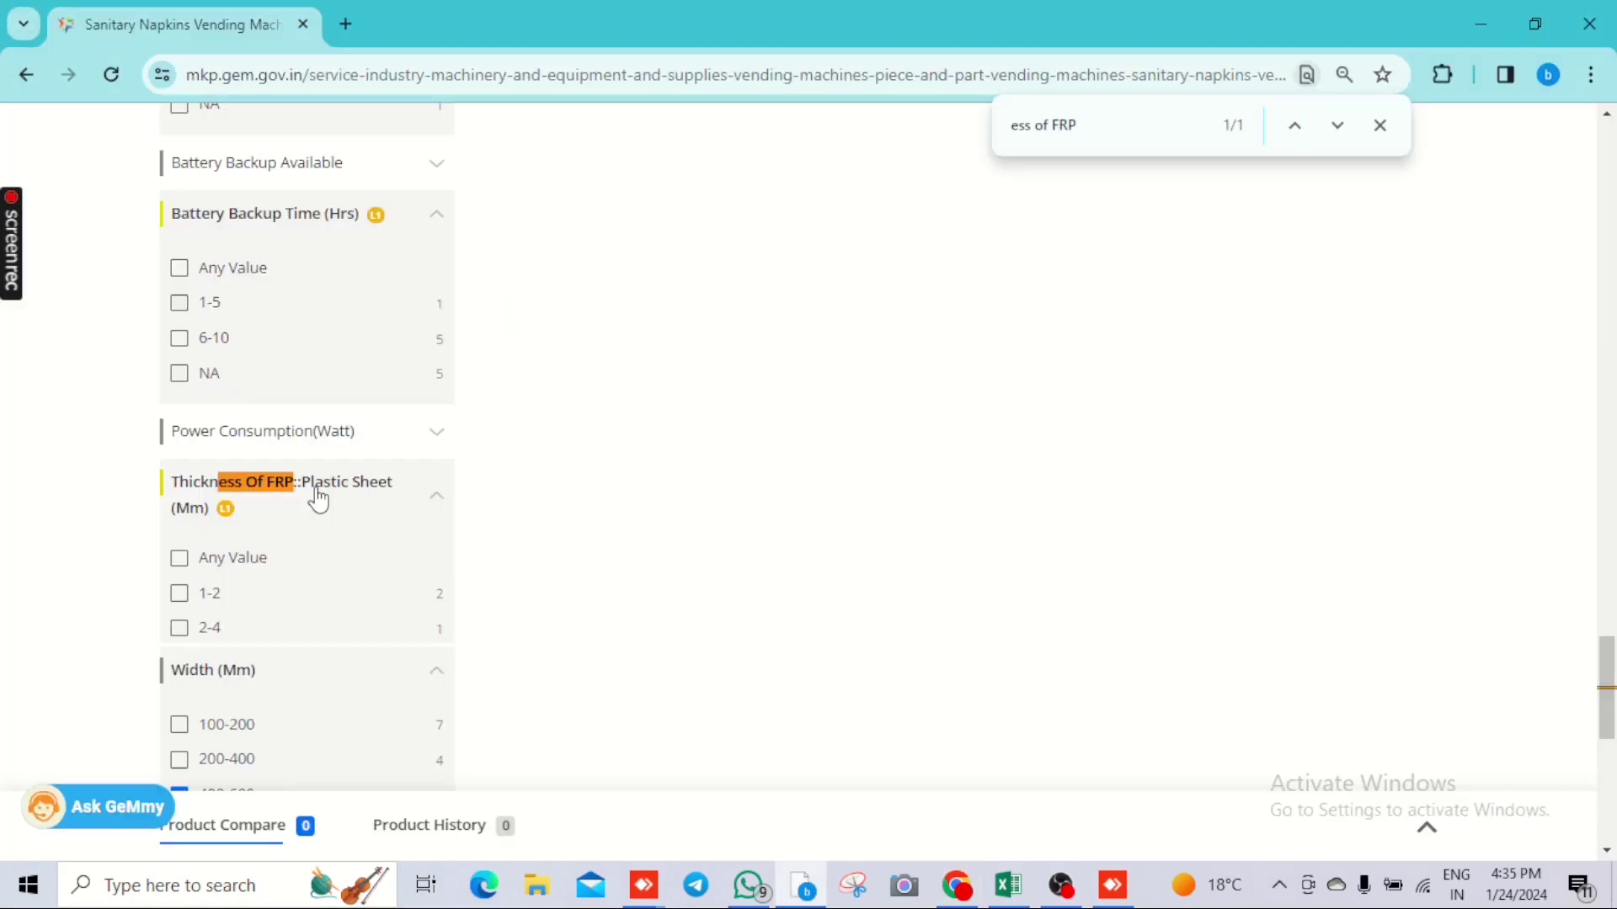
{"action": "key", "text": "alt+Tab"}
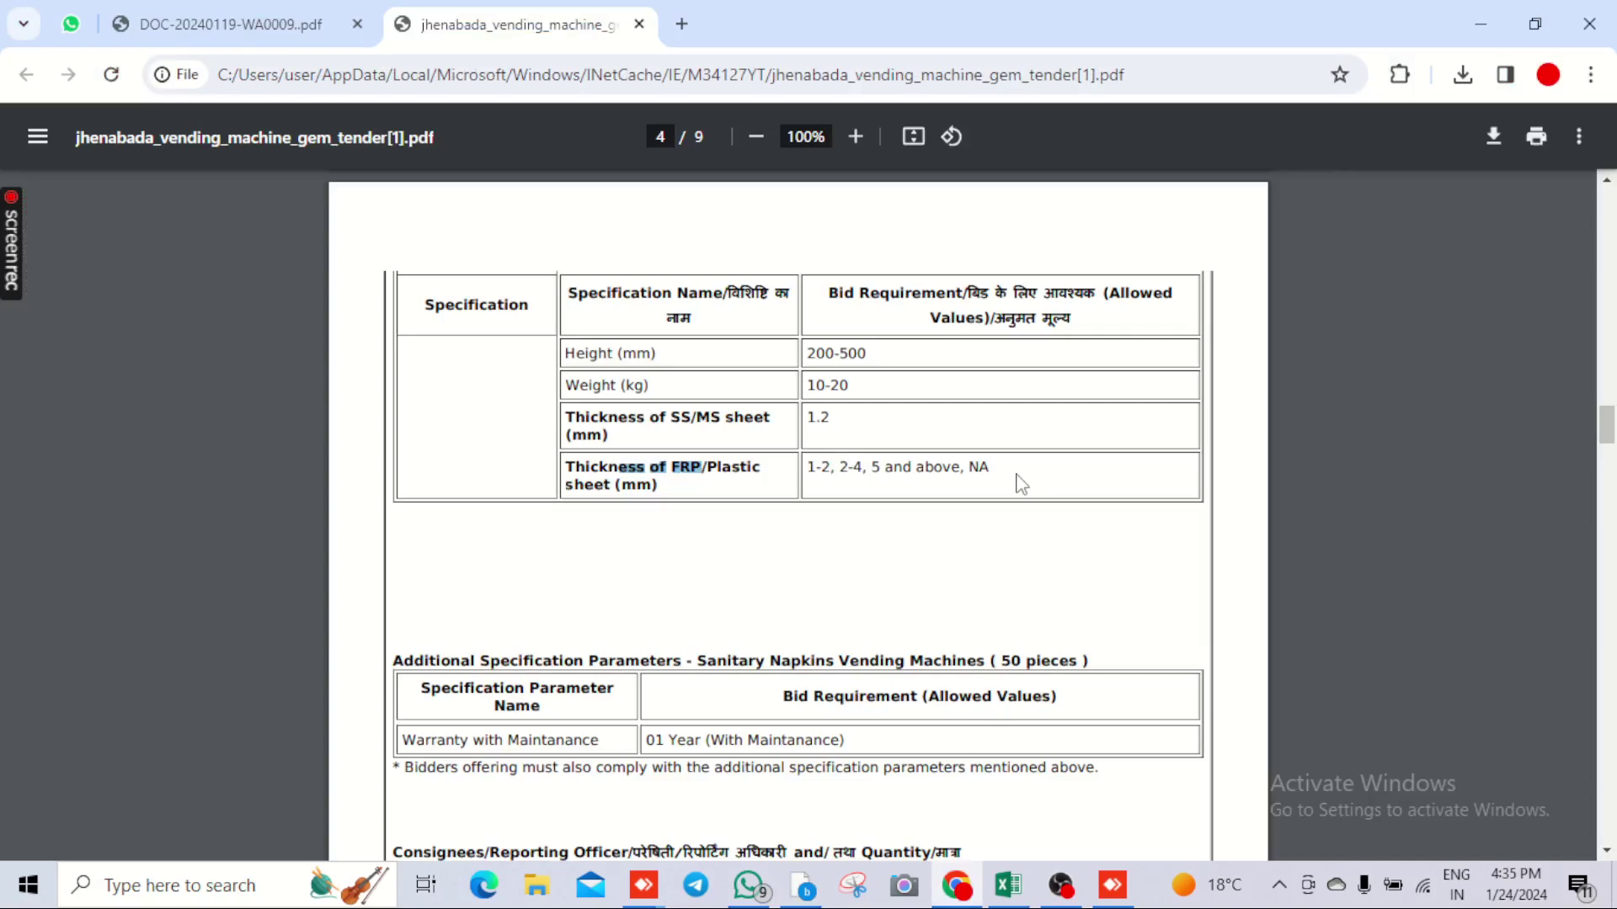
{"action": "key", "text": "alt+Tab"}
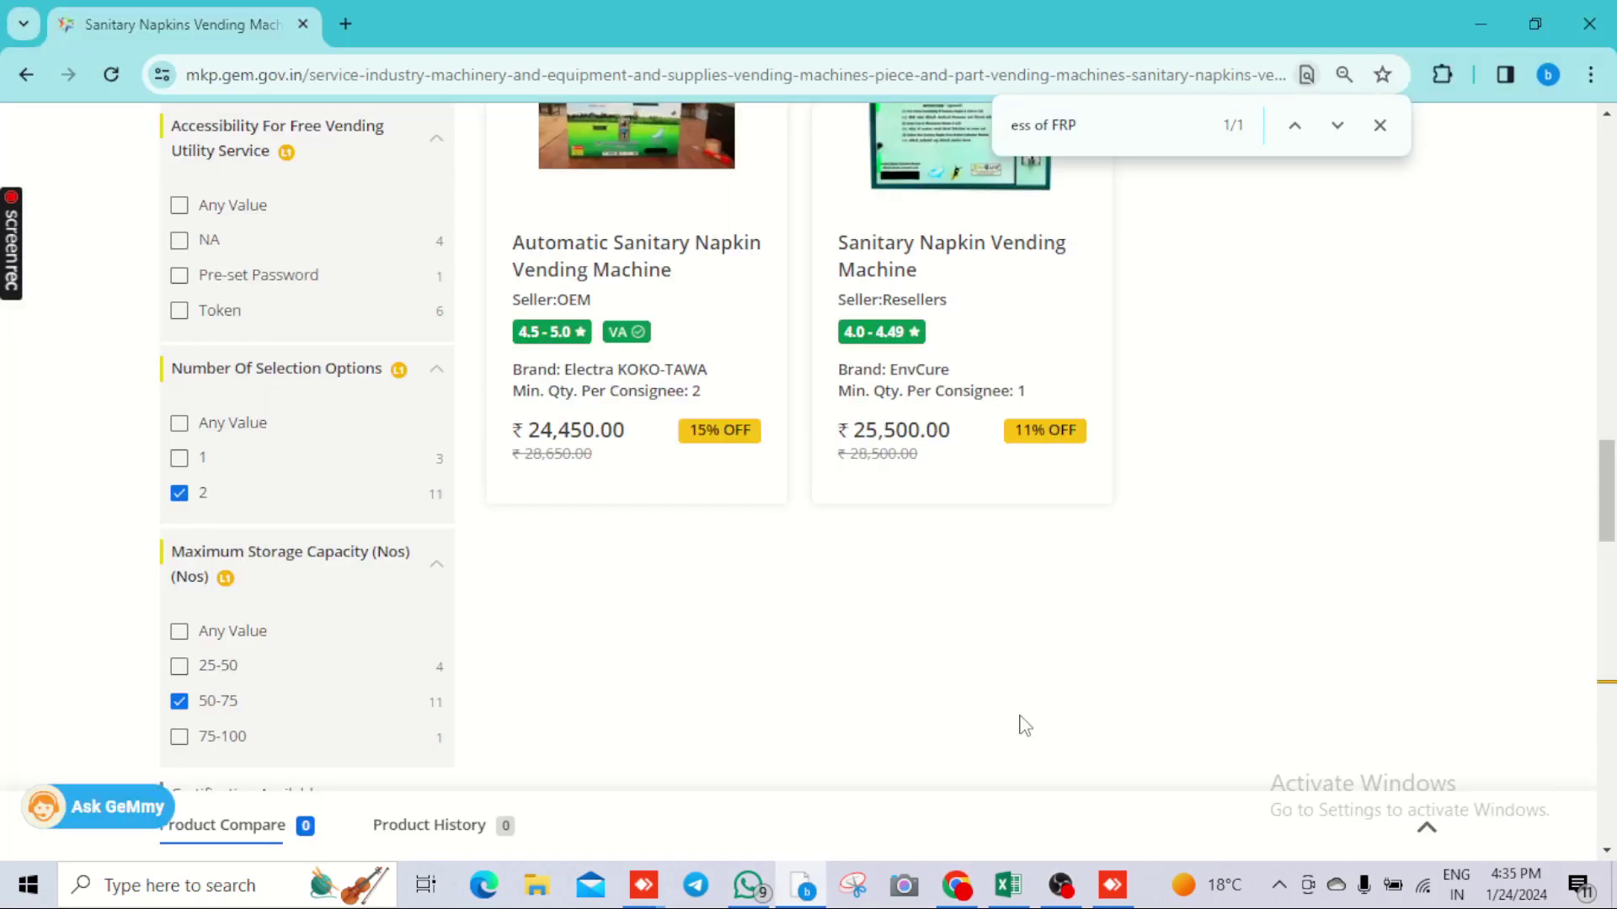
{"action": "scroll", "coordinate": [1025, 726], "scroll_direction": "up", "scroll_amount": 8}
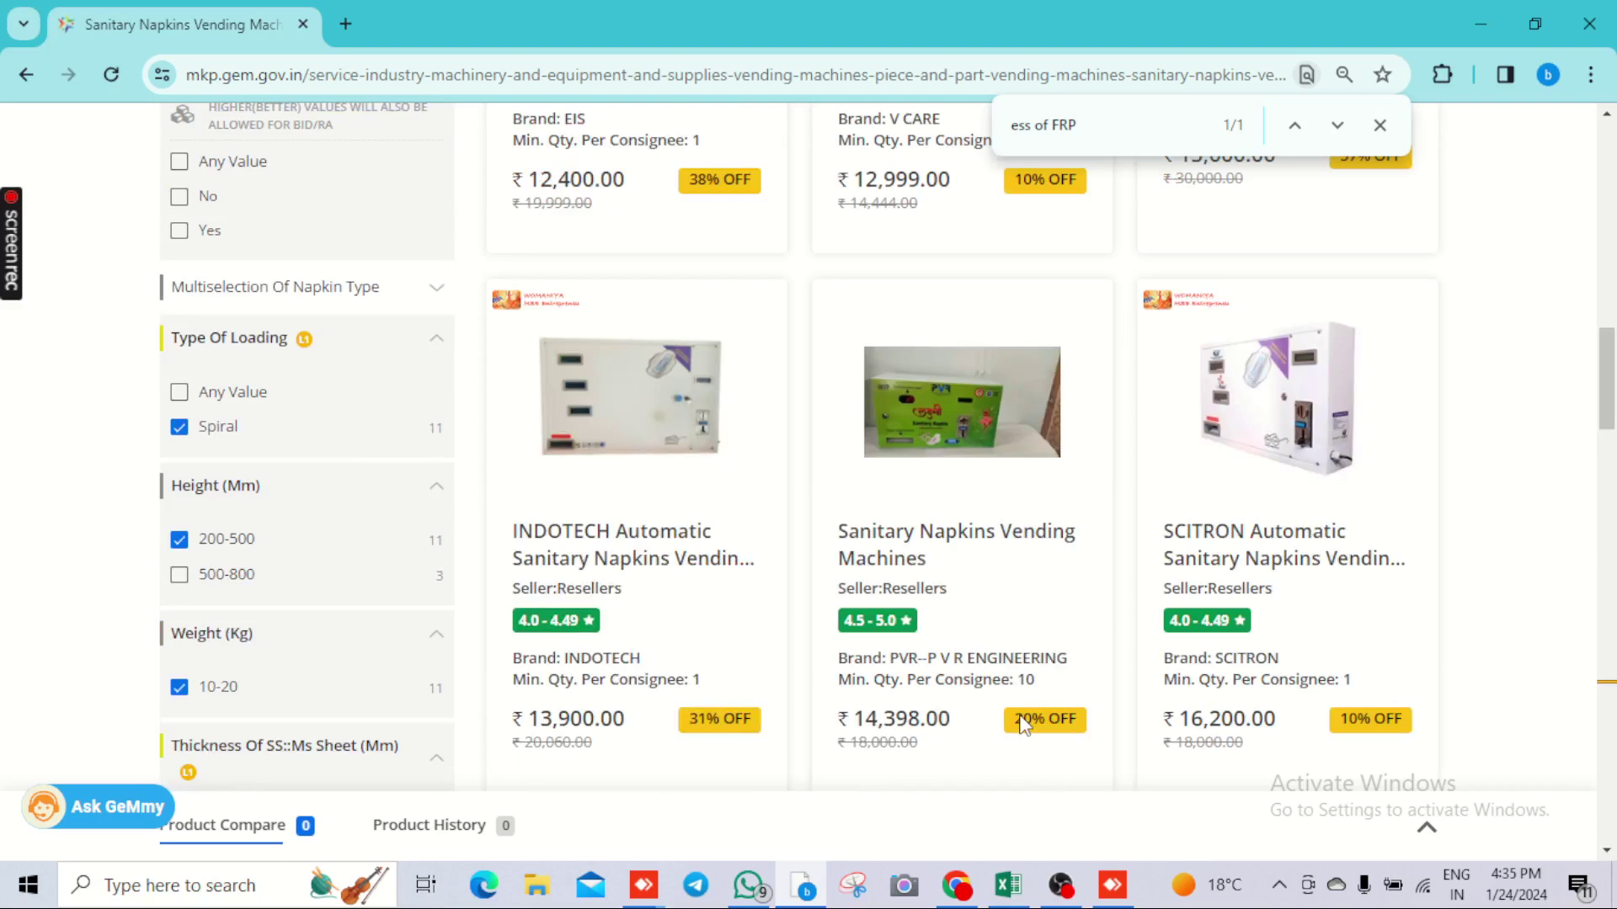
{"action": "scroll", "coordinate": [825, 583], "scroll_direction": "up", "scroll_amount": 1}
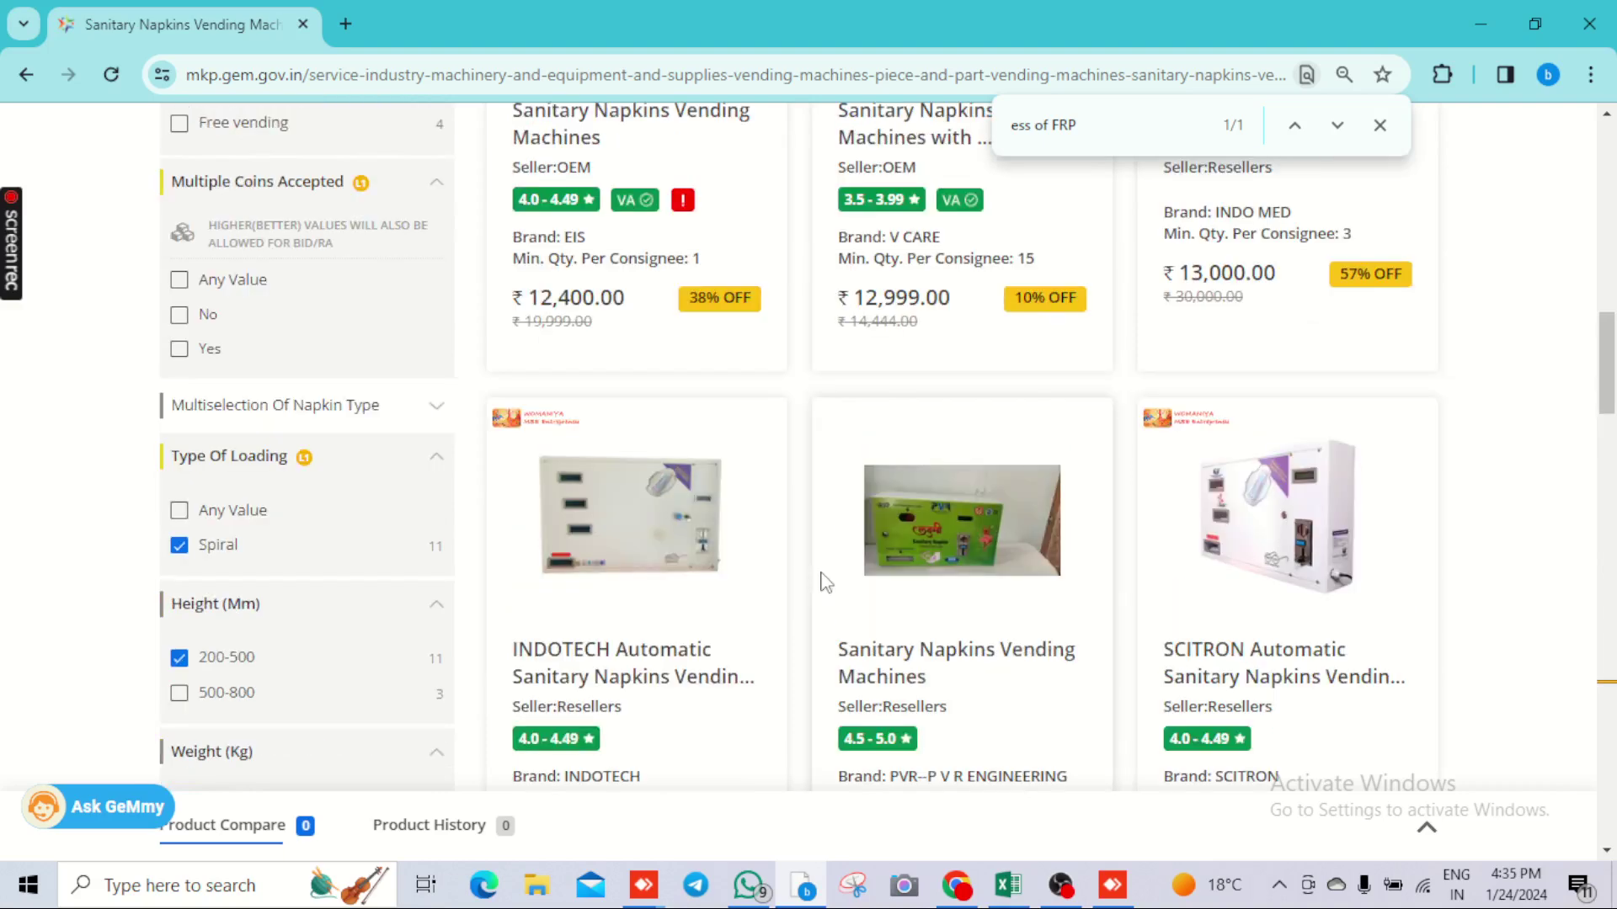
{"action": "scroll", "coordinate": [826, 583], "scroll_direction": "up", "scroll_amount": 10}
{"action": "left_click", "coordinate": [1379, 124]}
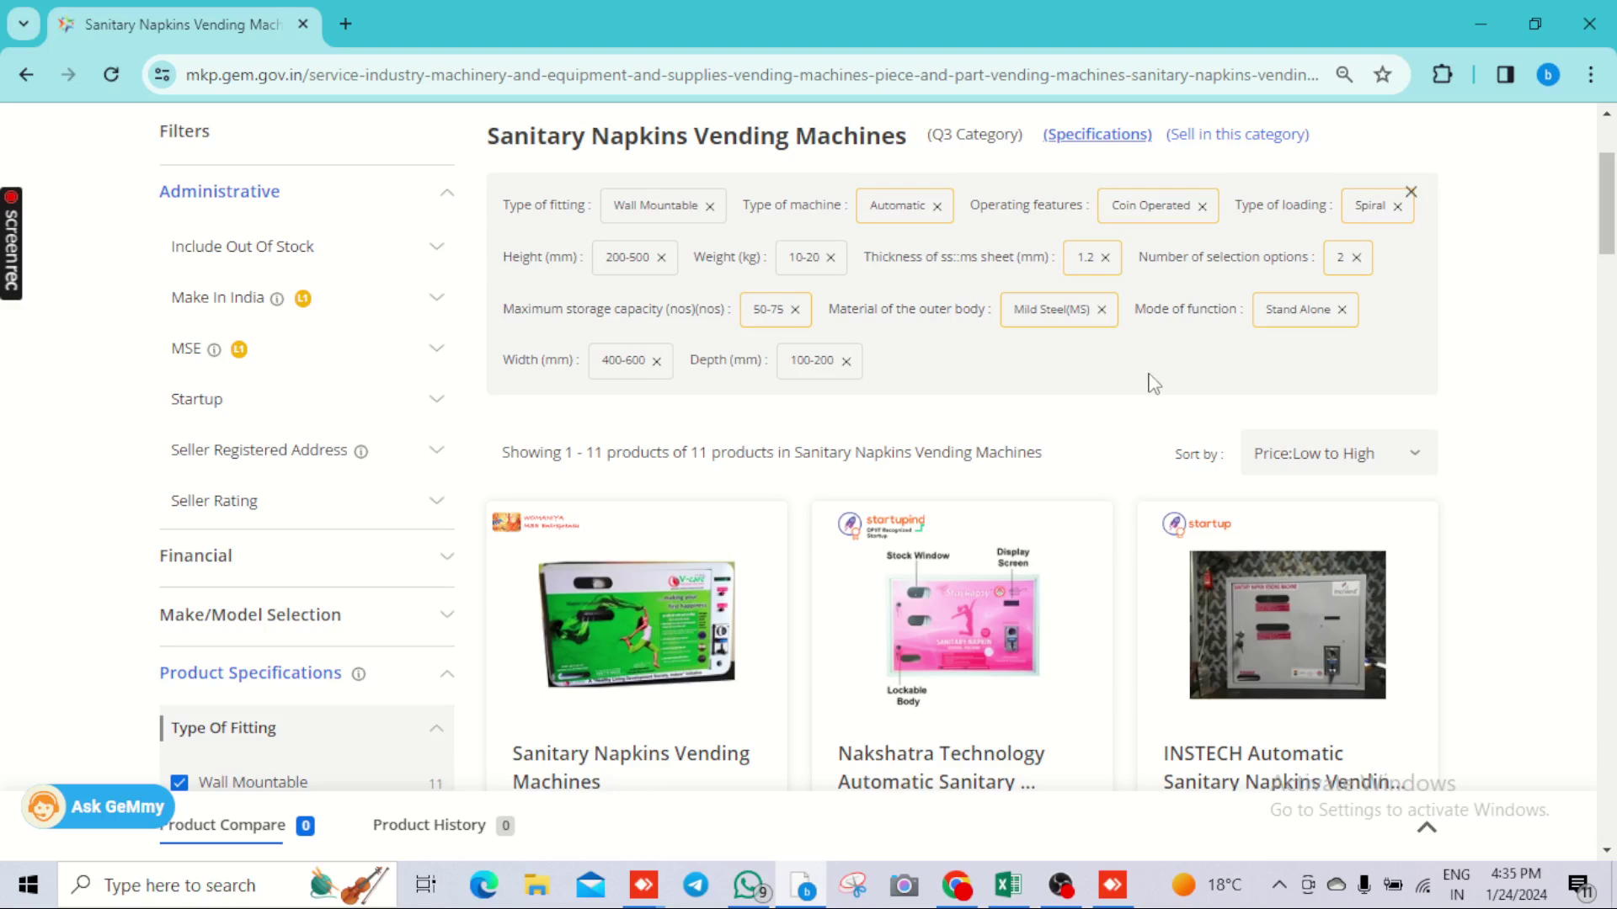
Open the INSTECH and INDO MED vending machine listings in new tabs, then view INSTECH
{"action": "scroll", "coordinate": [669, 566], "scroll_direction": "down", "scroll_amount": 3}
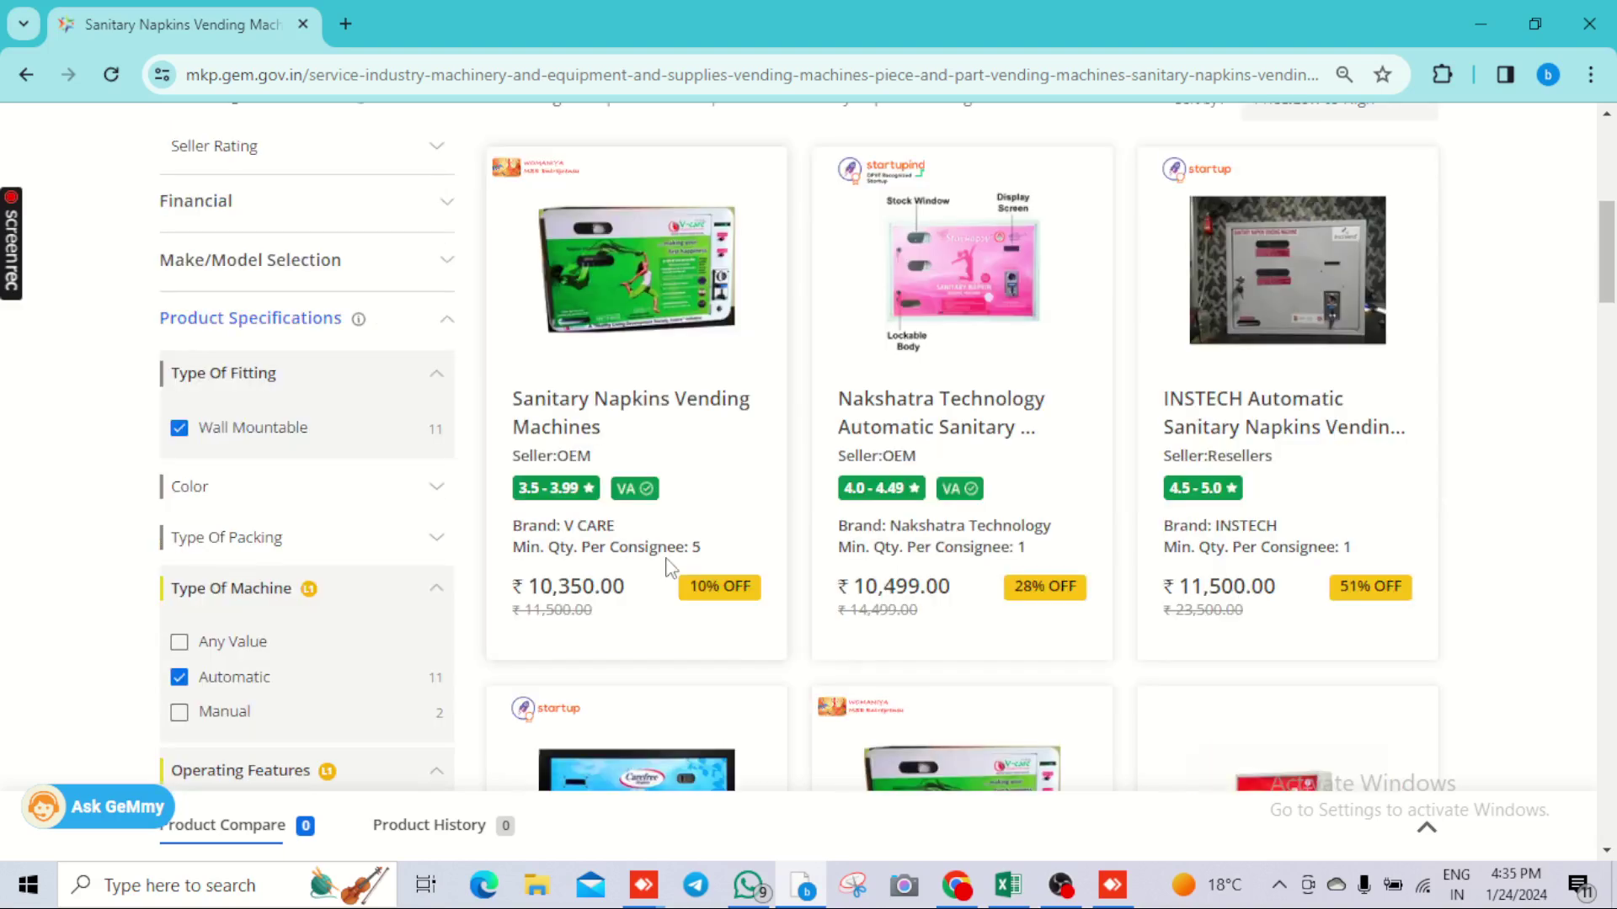
{"action": "right_click", "coordinate": [952, 498]}
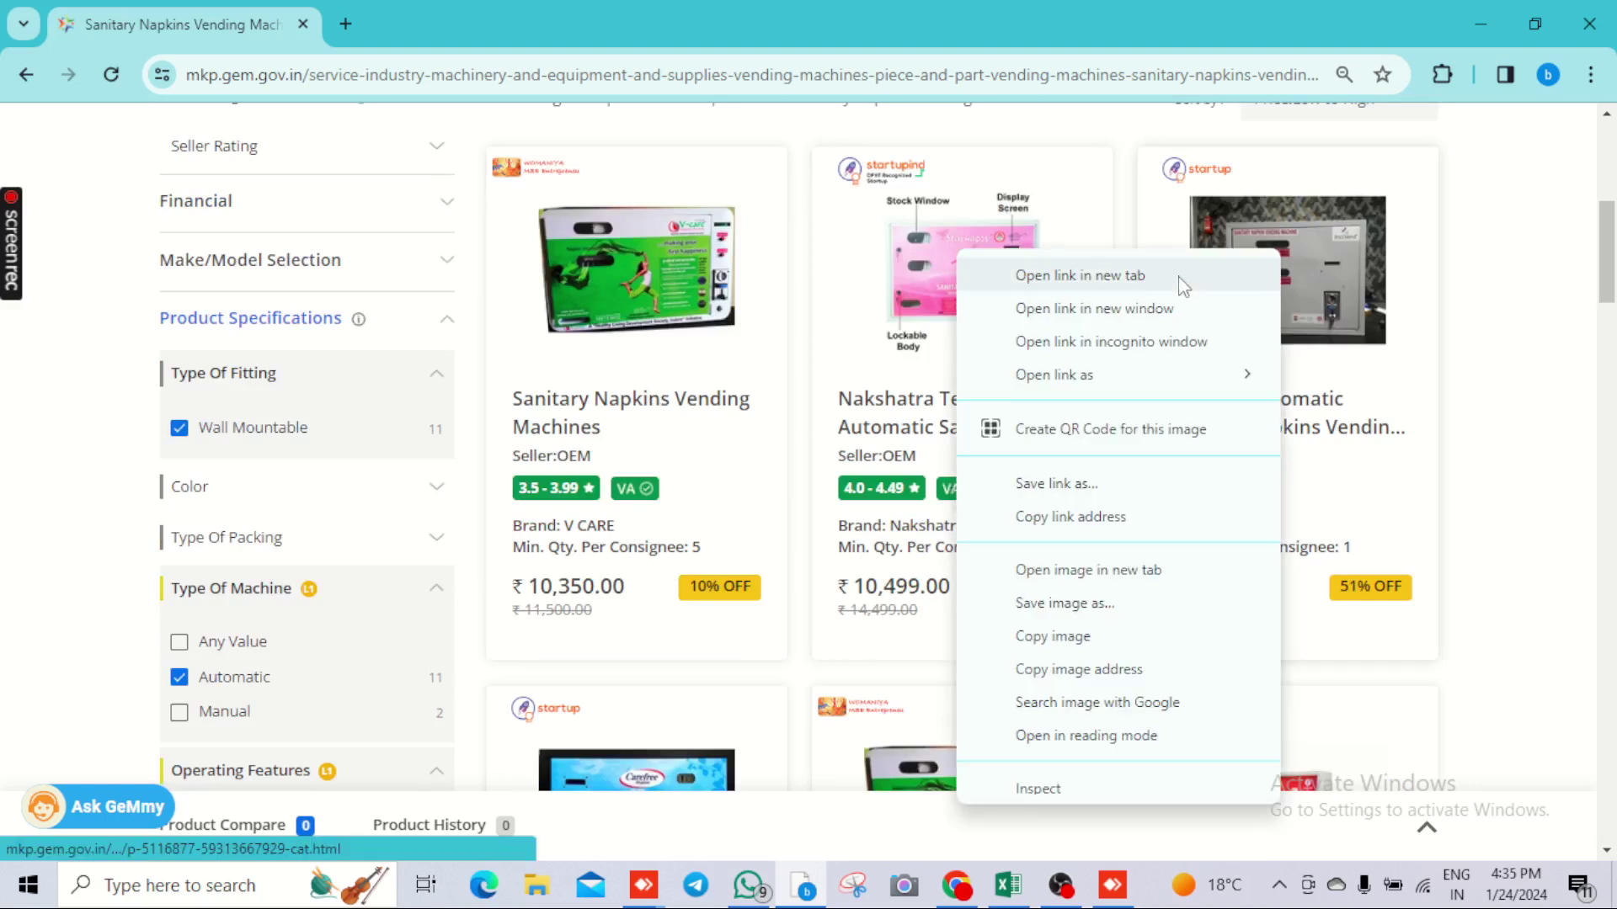
{"action": "left_click", "coordinate": [1183, 278]}
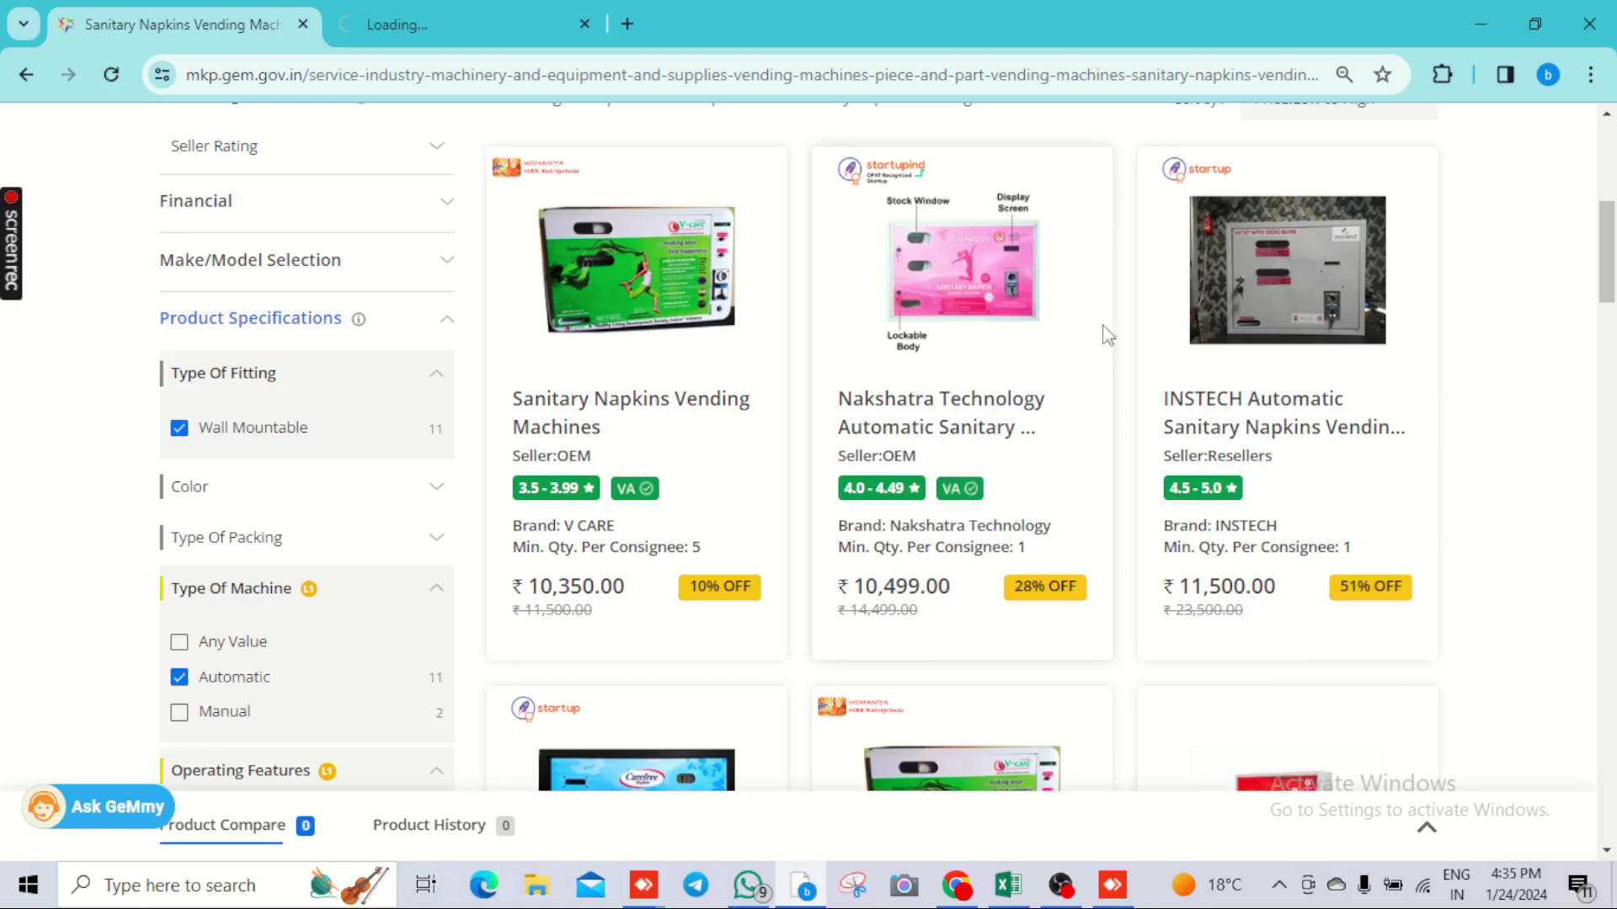
{"action": "scroll", "coordinate": [1107, 335], "scroll_direction": "down", "scroll_amount": 5}
{"action": "right_click", "coordinate": [1264, 375]}
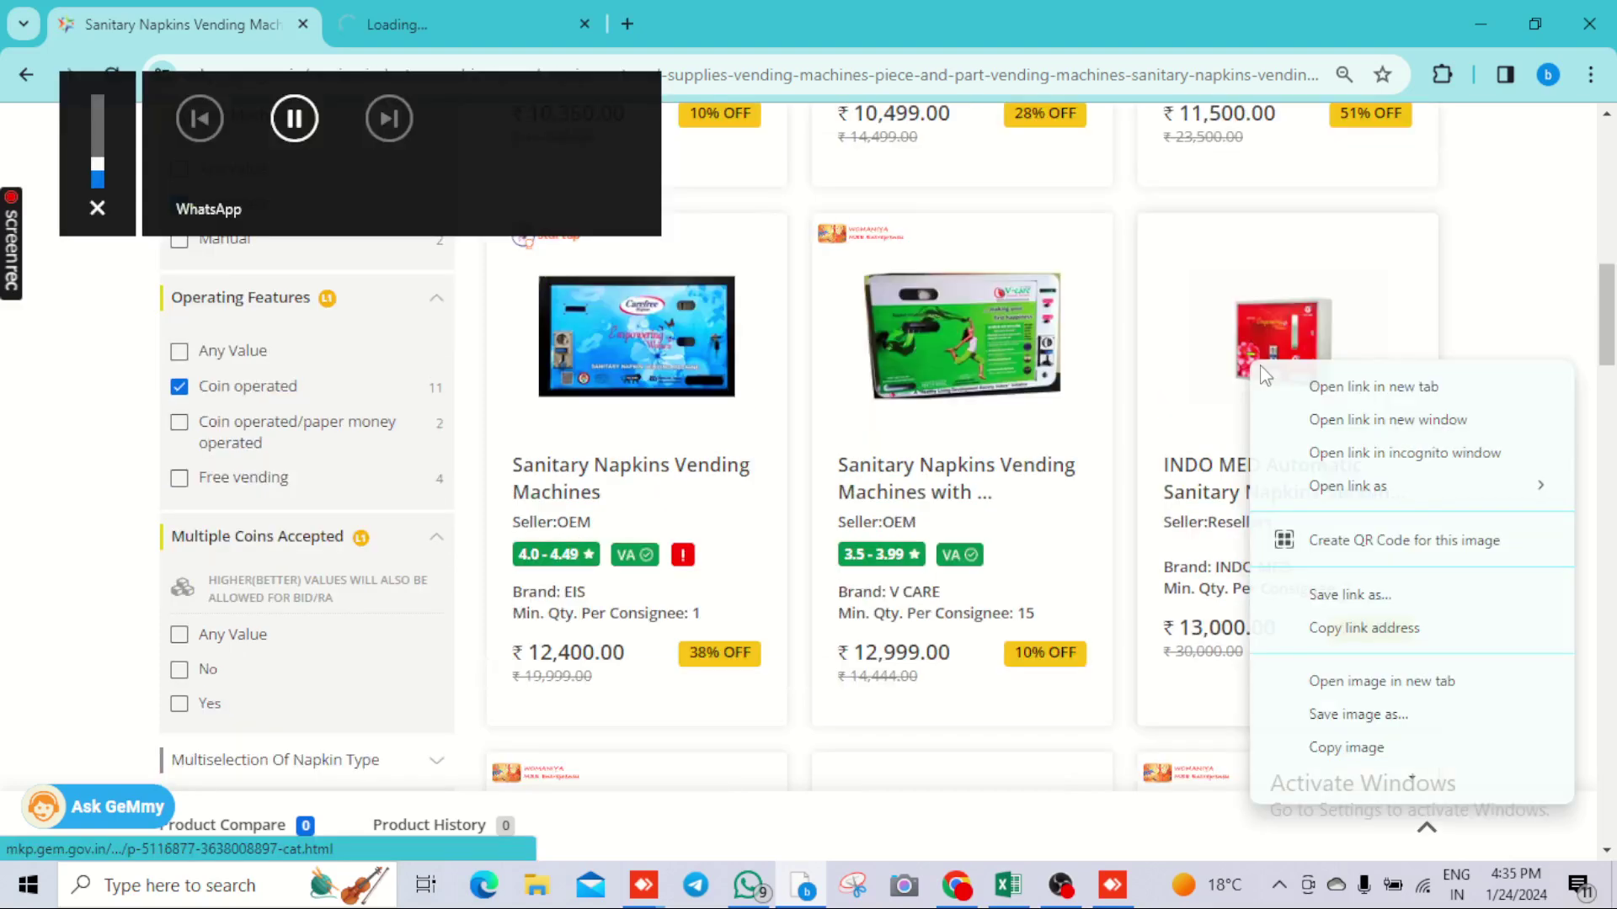
{"action": "left_click", "coordinate": [1347, 387]}
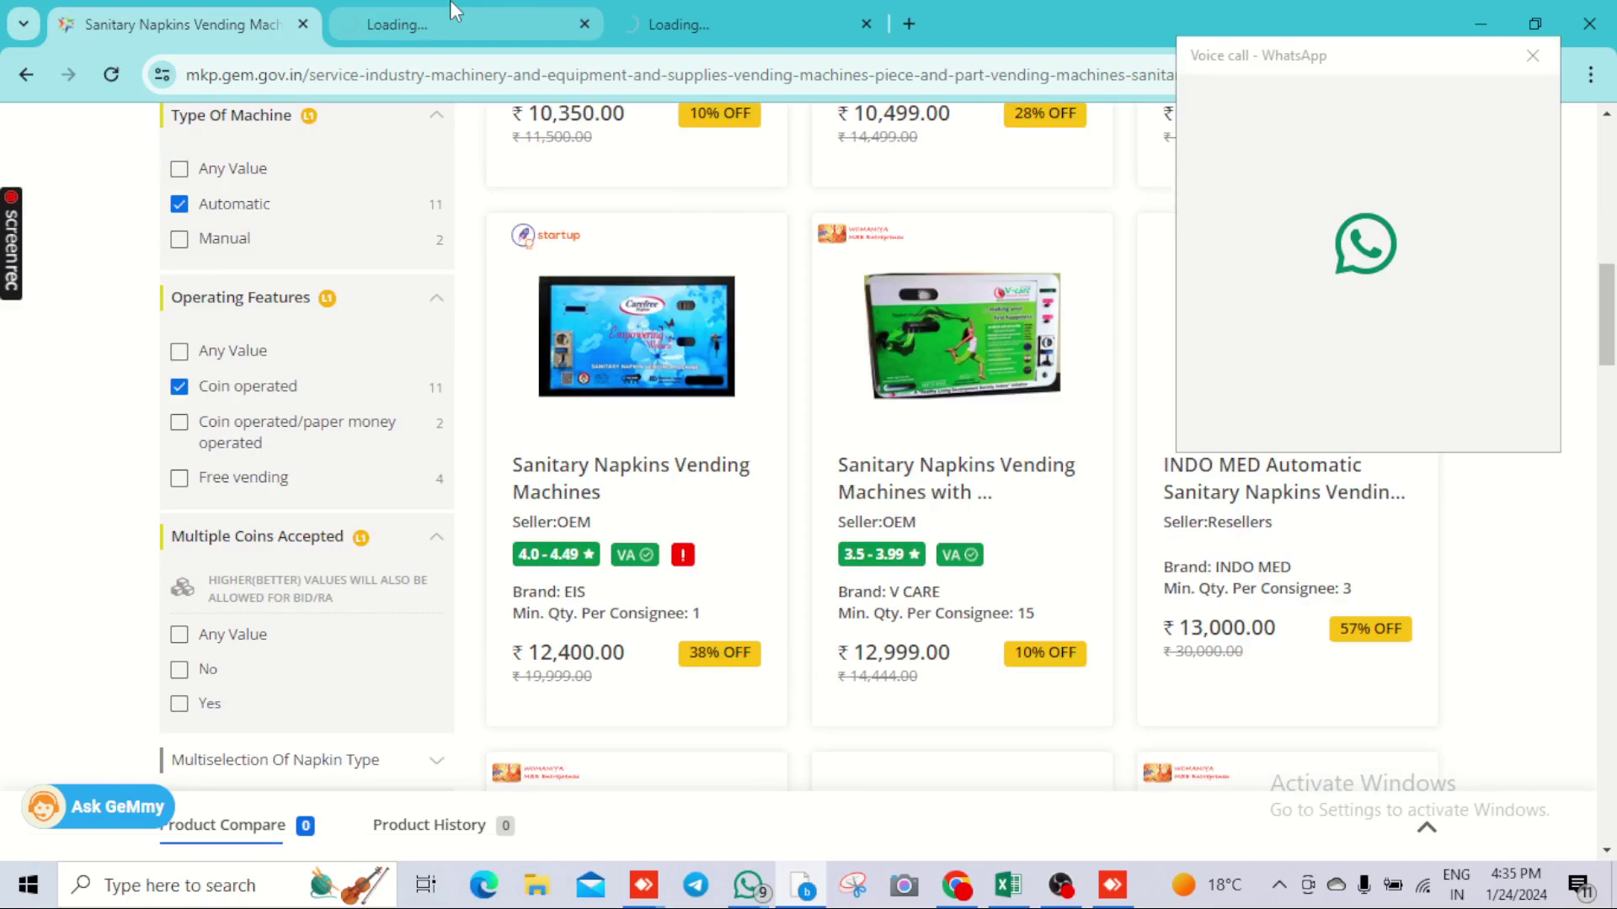
{"action": "left_click", "coordinate": [454, 10]}
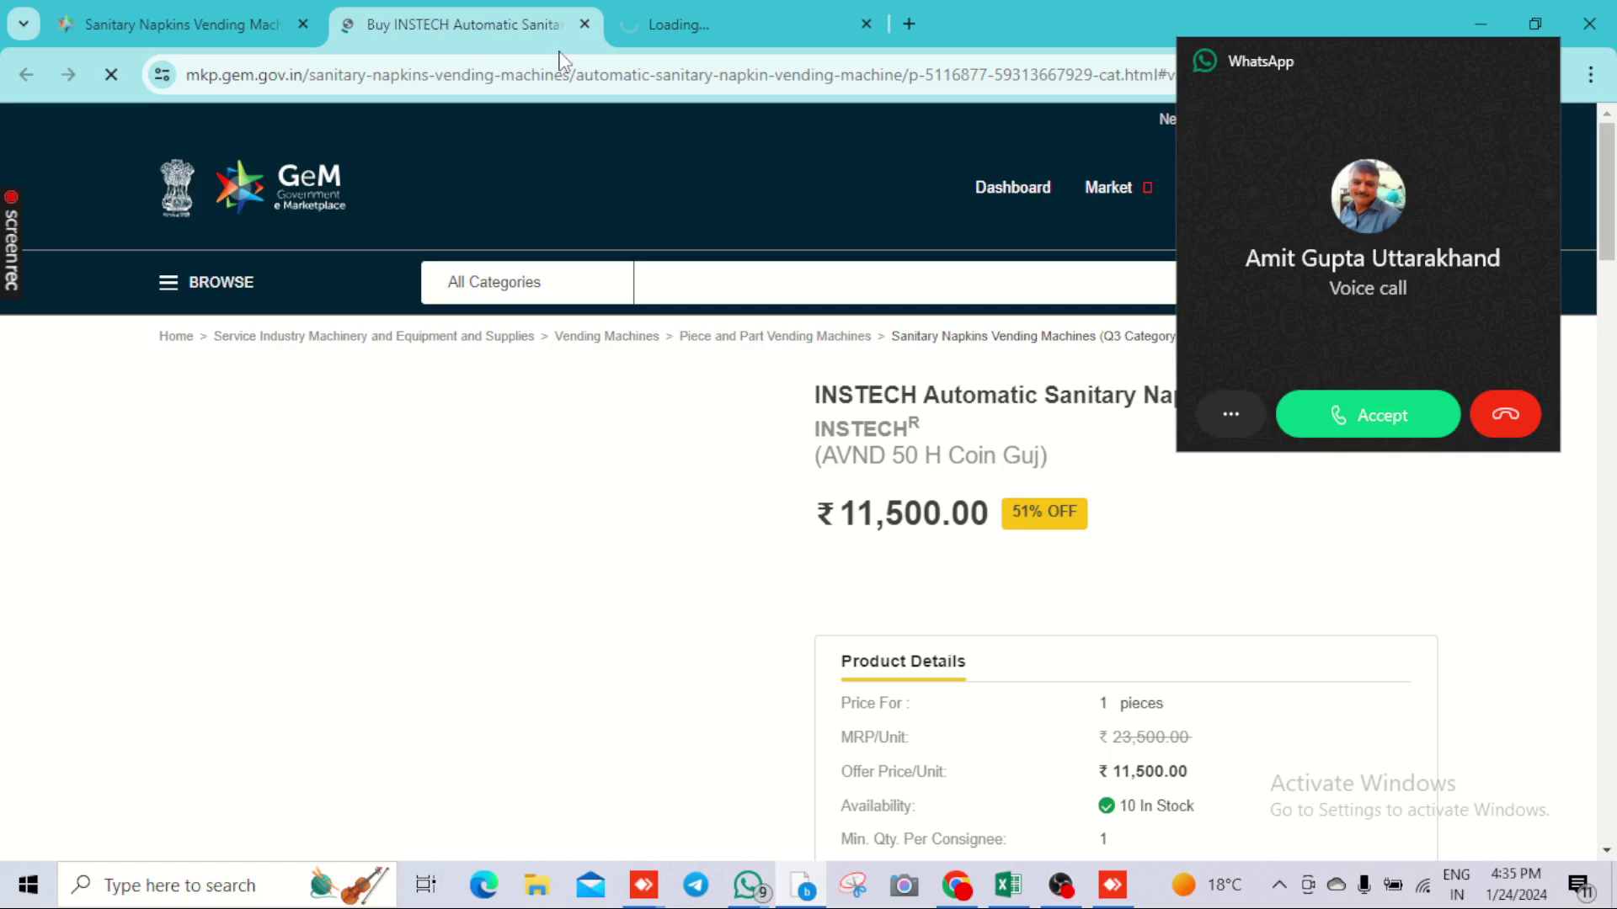
Check the newly opened product tabs in turn, including the fourth and sixth
{"action": "scroll", "coordinate": [897, 607], "scroll_direction": "down", "scroll_amount": 7}
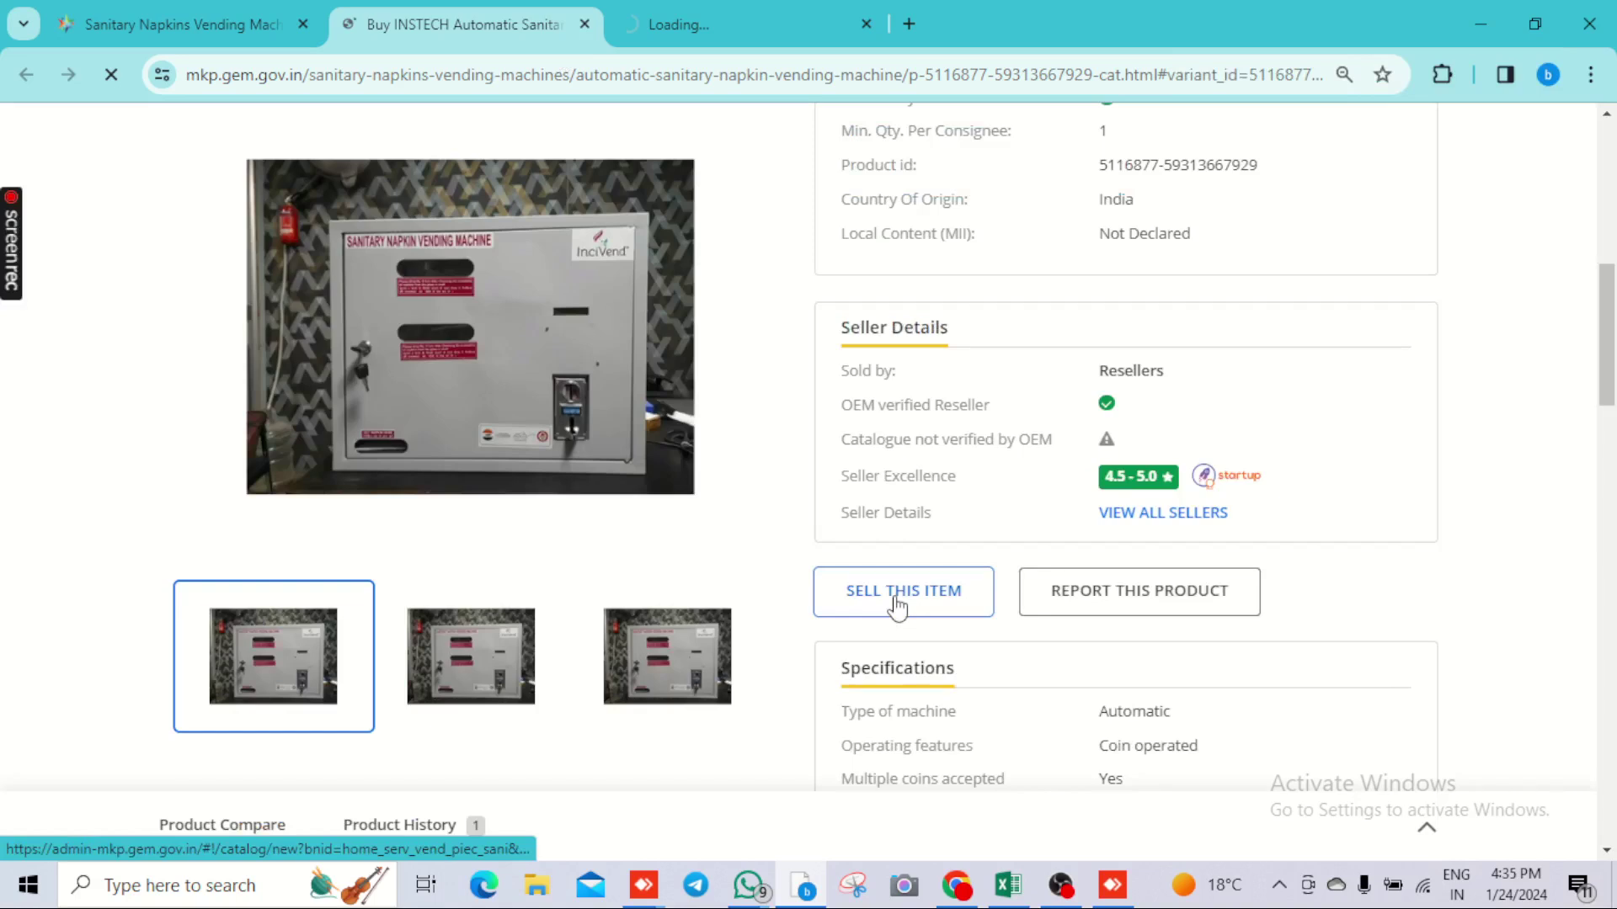
{"action": "left_click", "coordinate": [665, 25]}
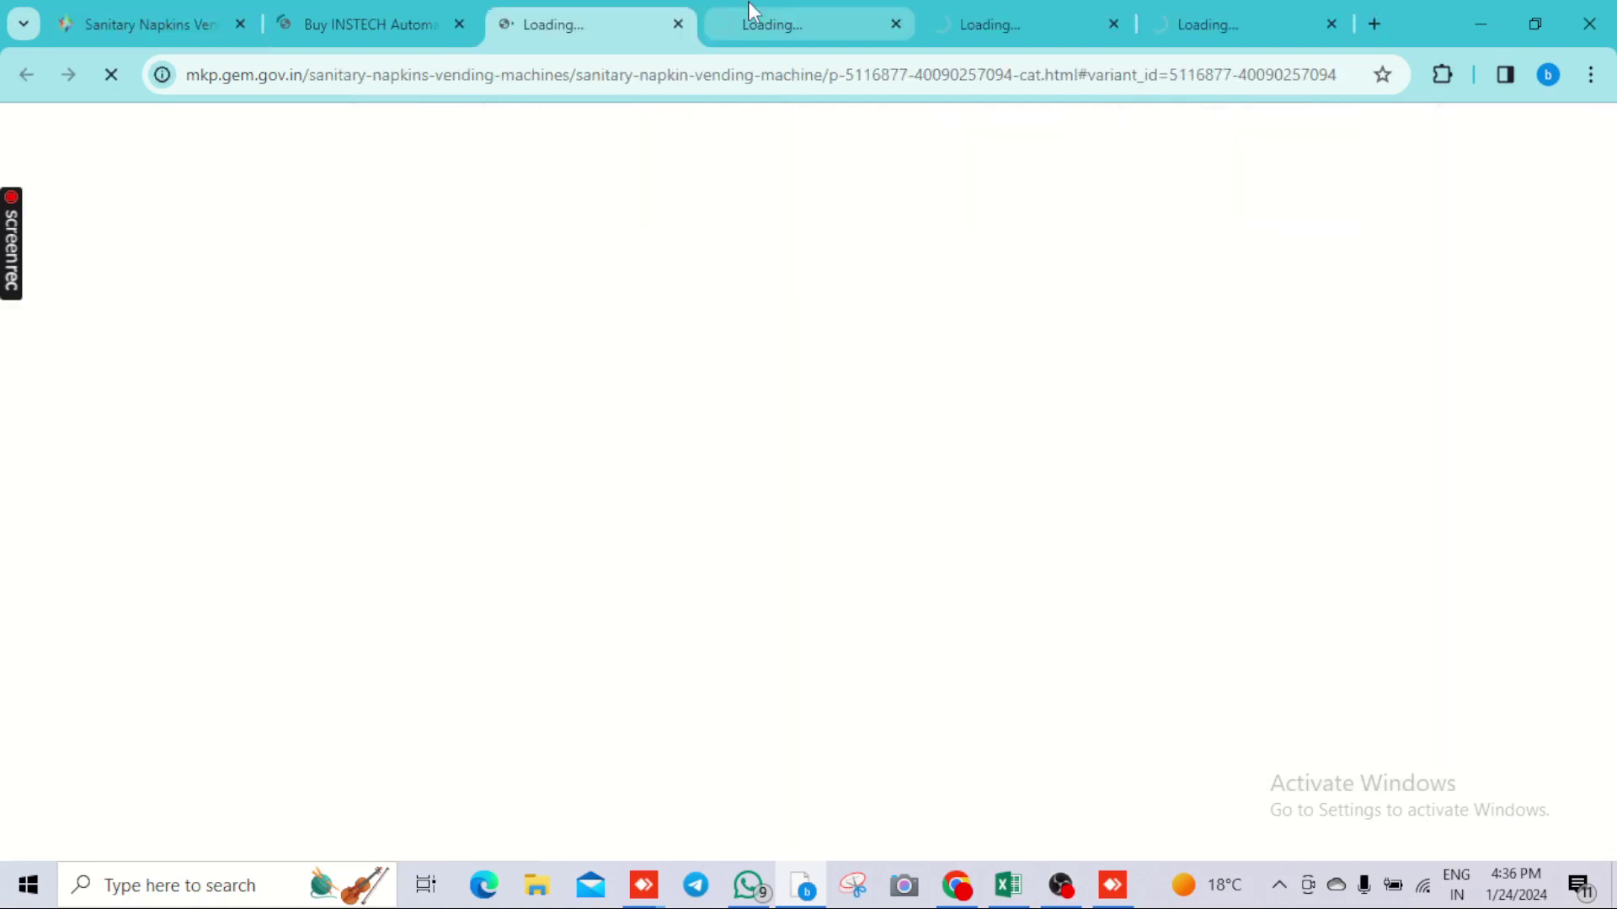
{"action": "left_click", "coordinate": [752, 10]}
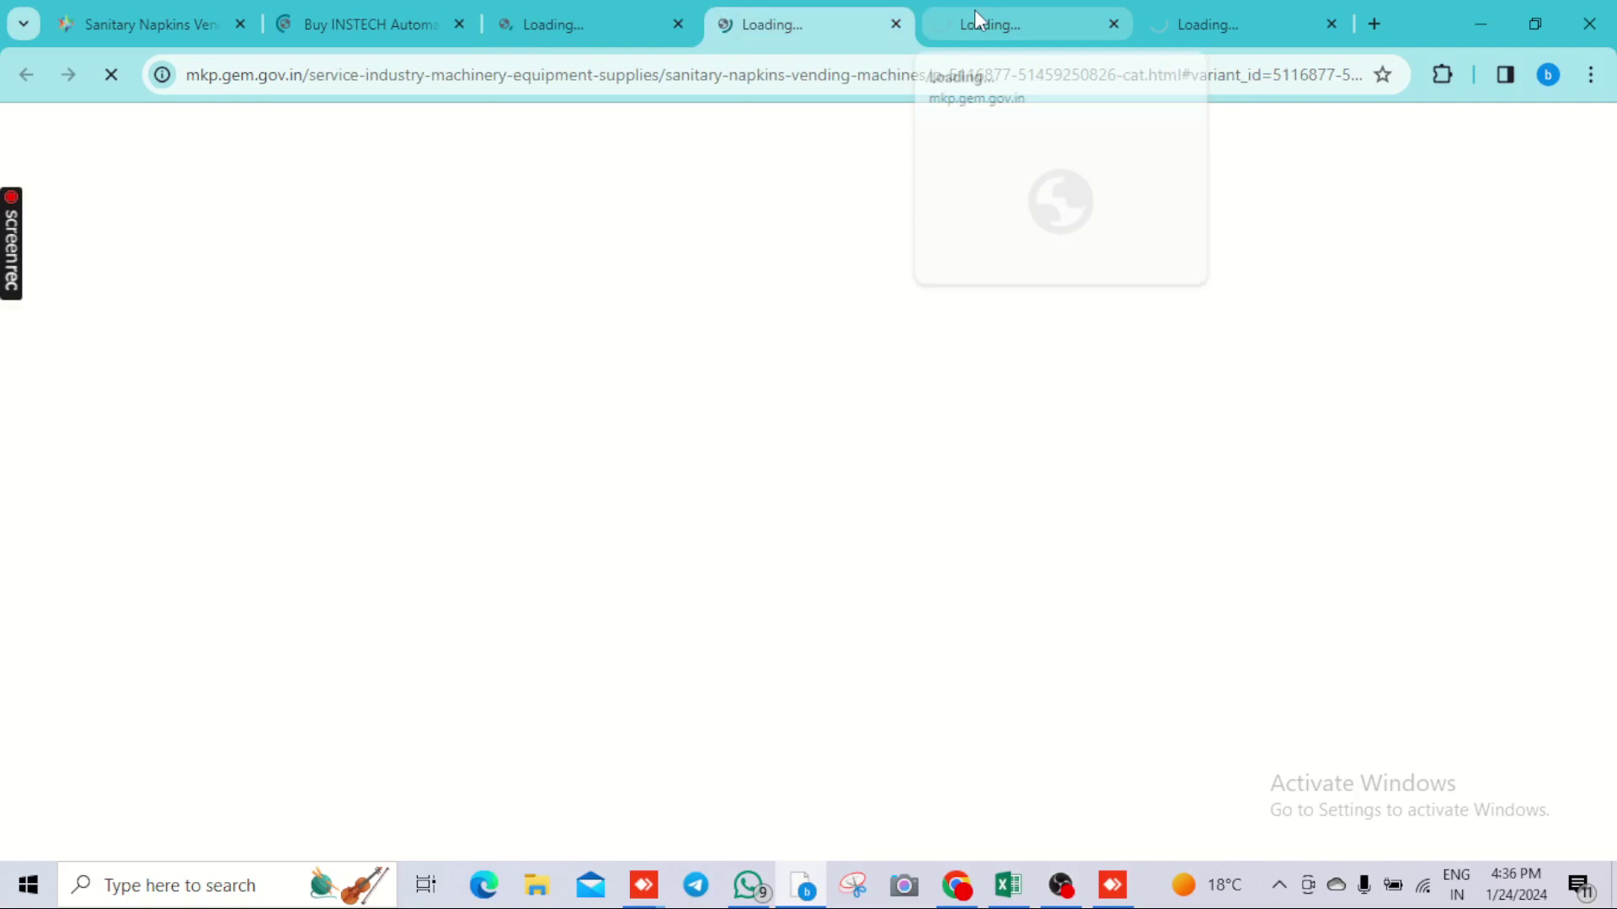
{"action": "left_click", "coordinate": [1196, 11]}
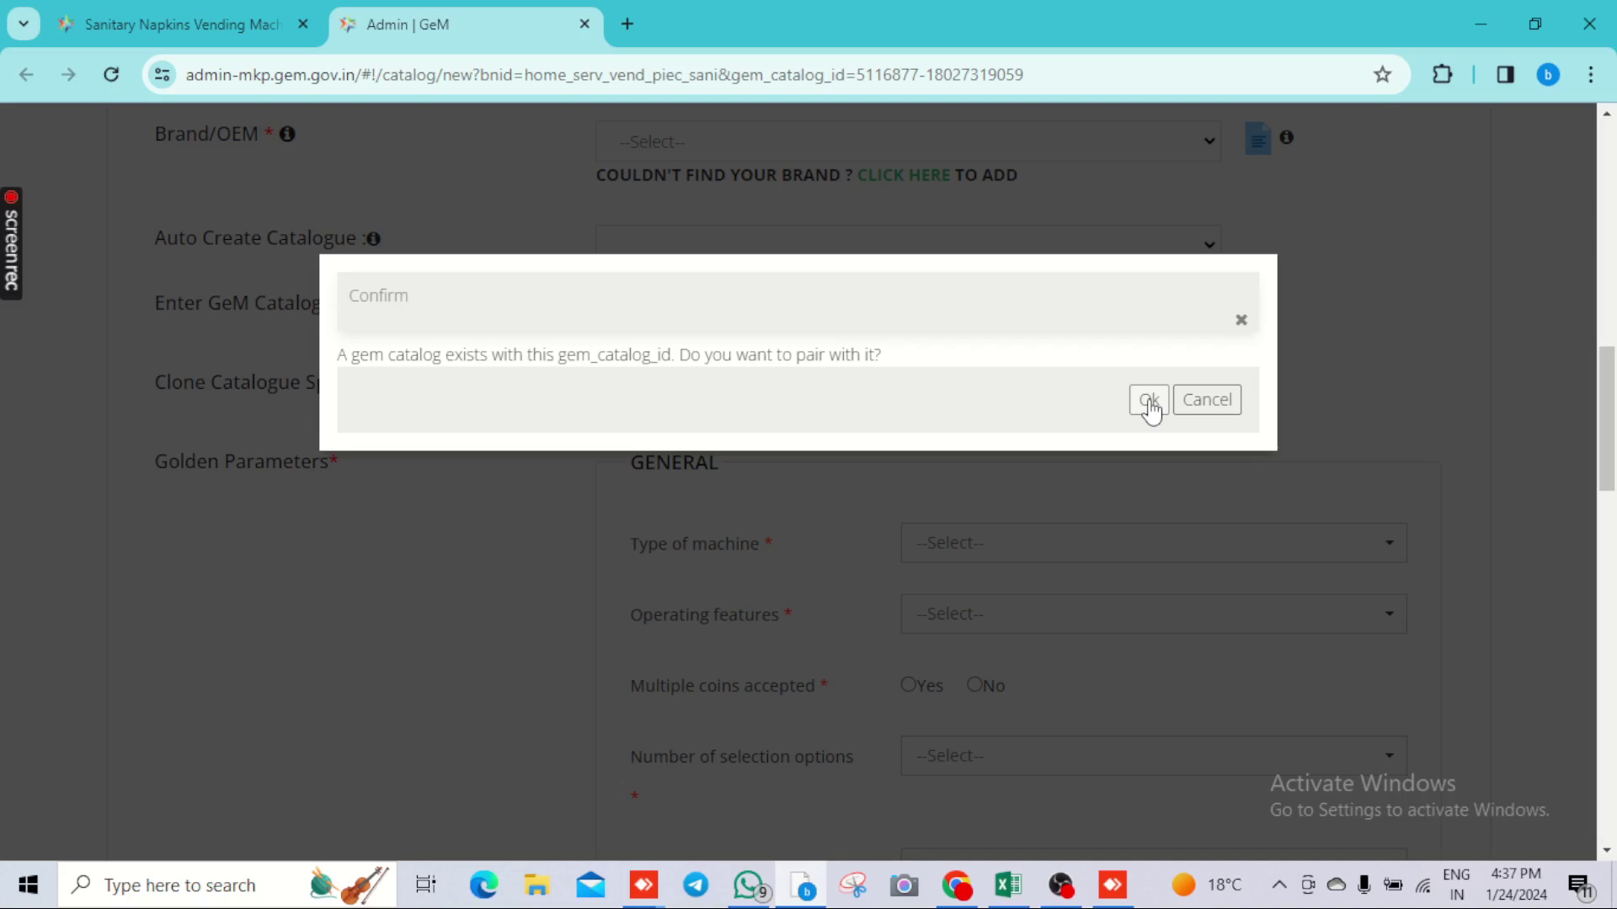
Pair with the existing GeM catalogue, enter the offer price and add Madhya Pradesh delivery
{"action": "left_click", "coordinate": [1149, 402]}
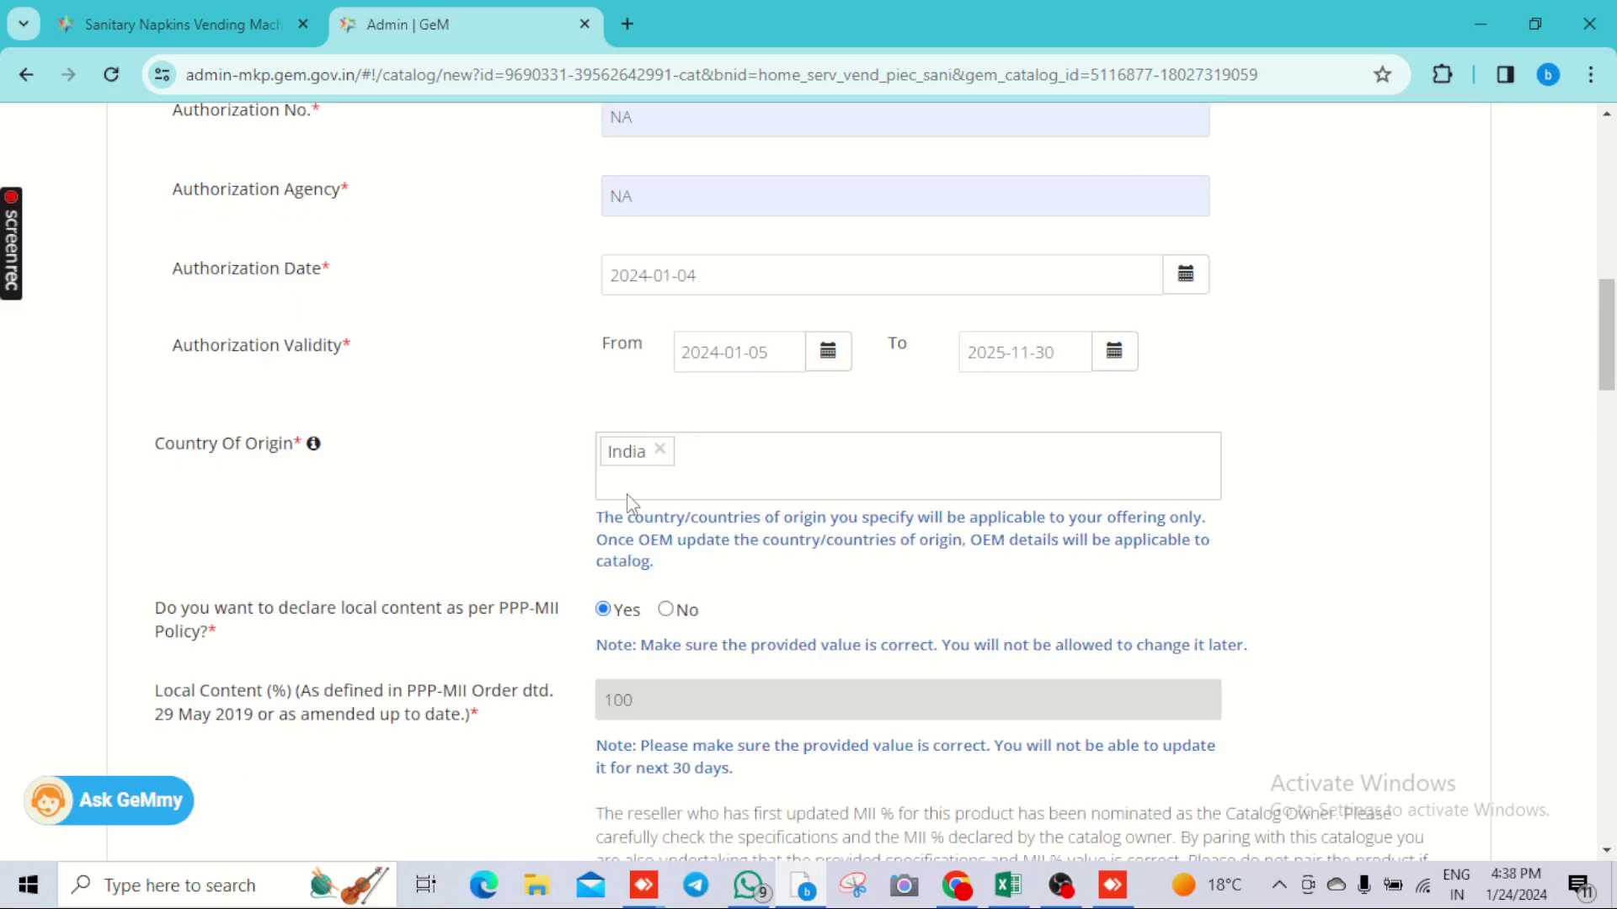
{"action": "scroll", "coordinate": [630, 503], "scroll_direction": "down", "scroll_amount": 7}
{"action": "left_click", "coordinate": [642, 633]}
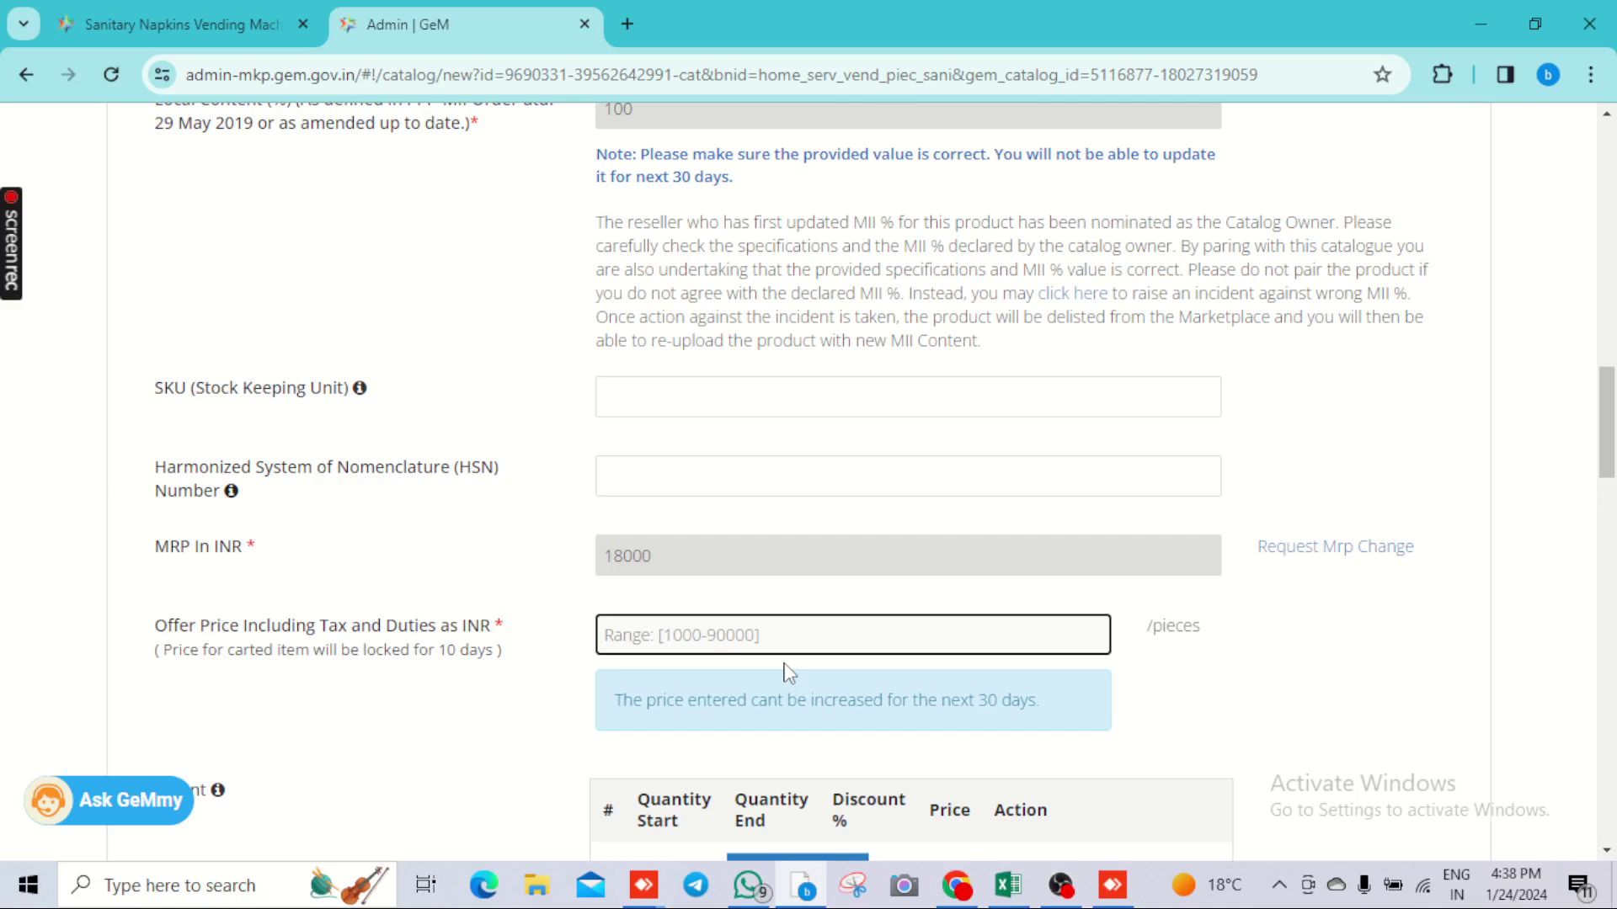
{"action": "left_click", "coordinate": [749, 567]}
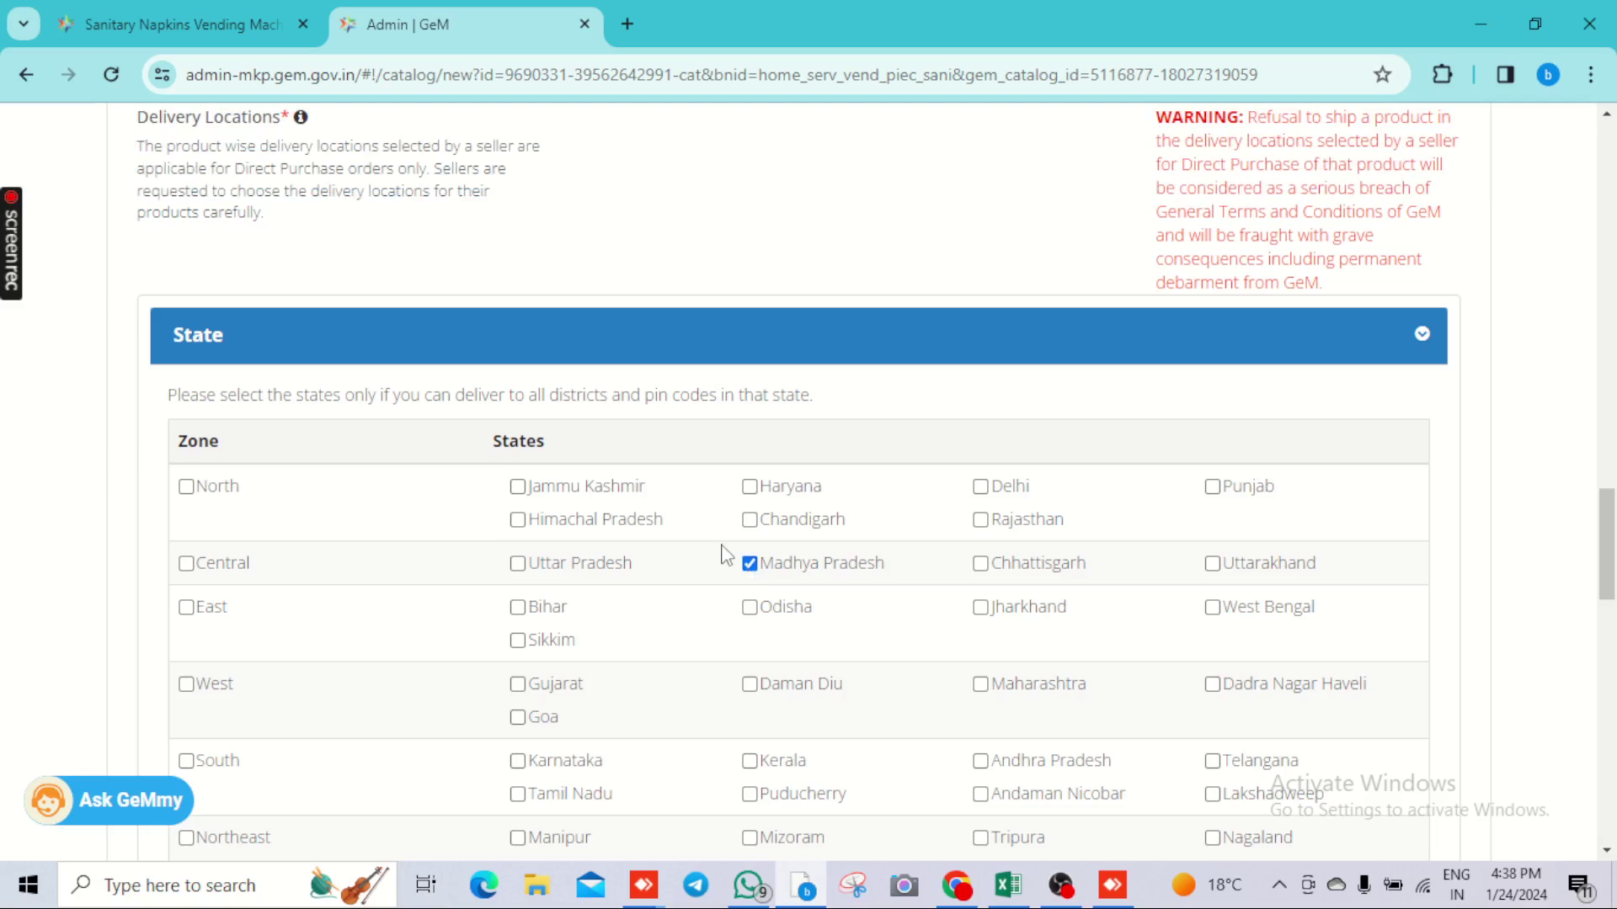
Set minimum quantity per consignee and lead time to 10, then save the offering
{"action": "scroll", "coordinate": [726, 556], "scroll_direction": "down", "scroll_amount": 6}
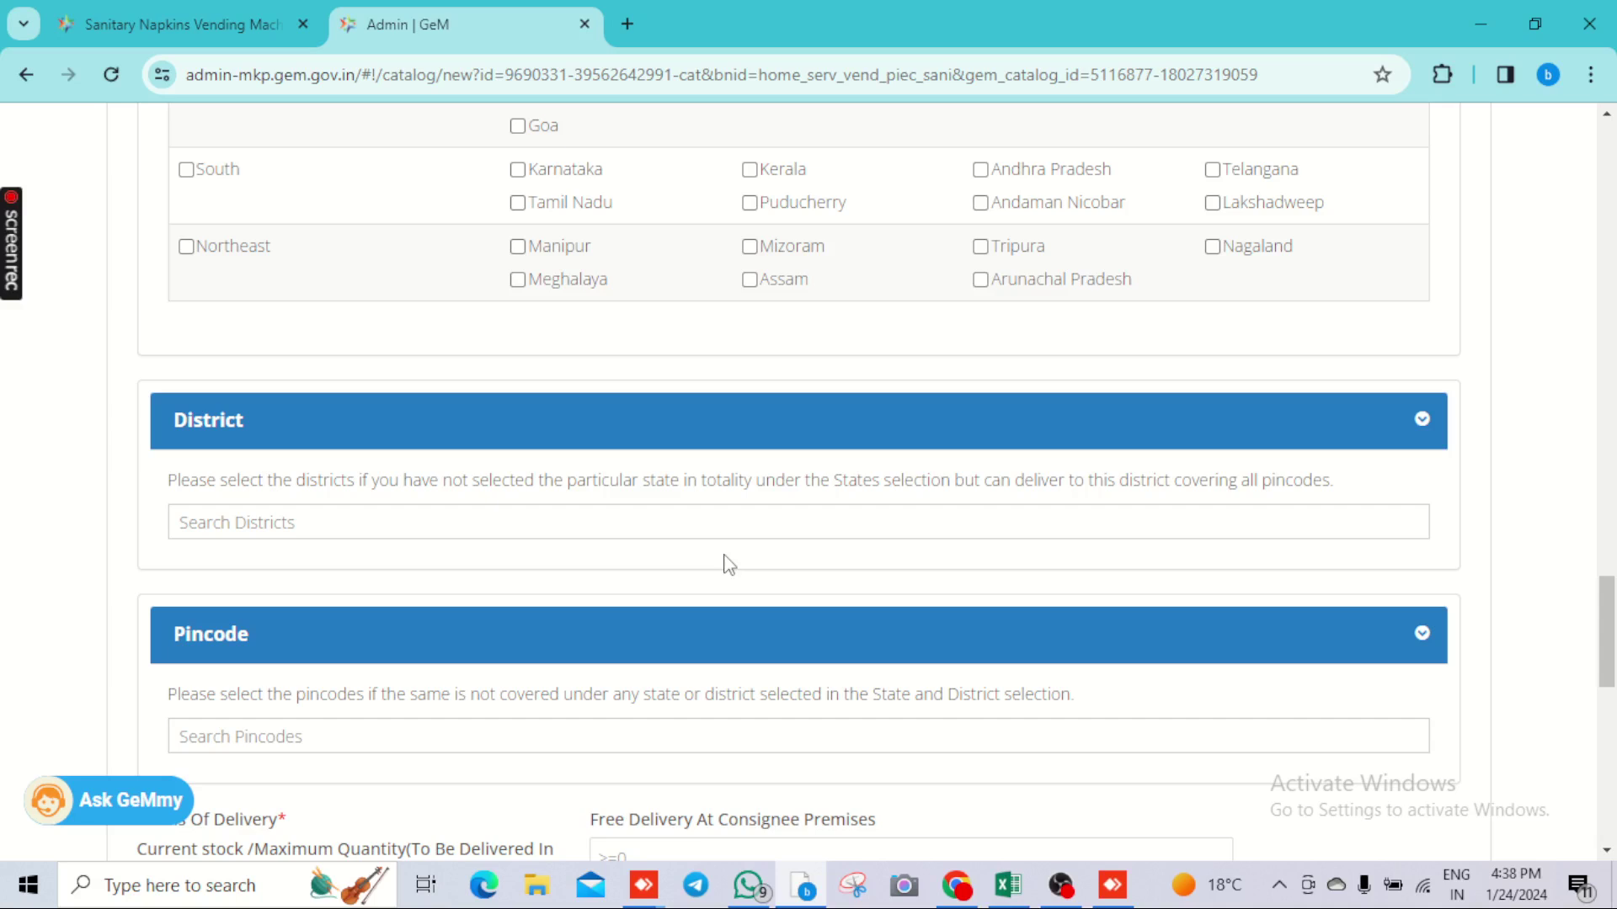
{"action": "scroll", "coordinate": [729, 565], "scroll_direction": "down", "scroll_amount": 3}
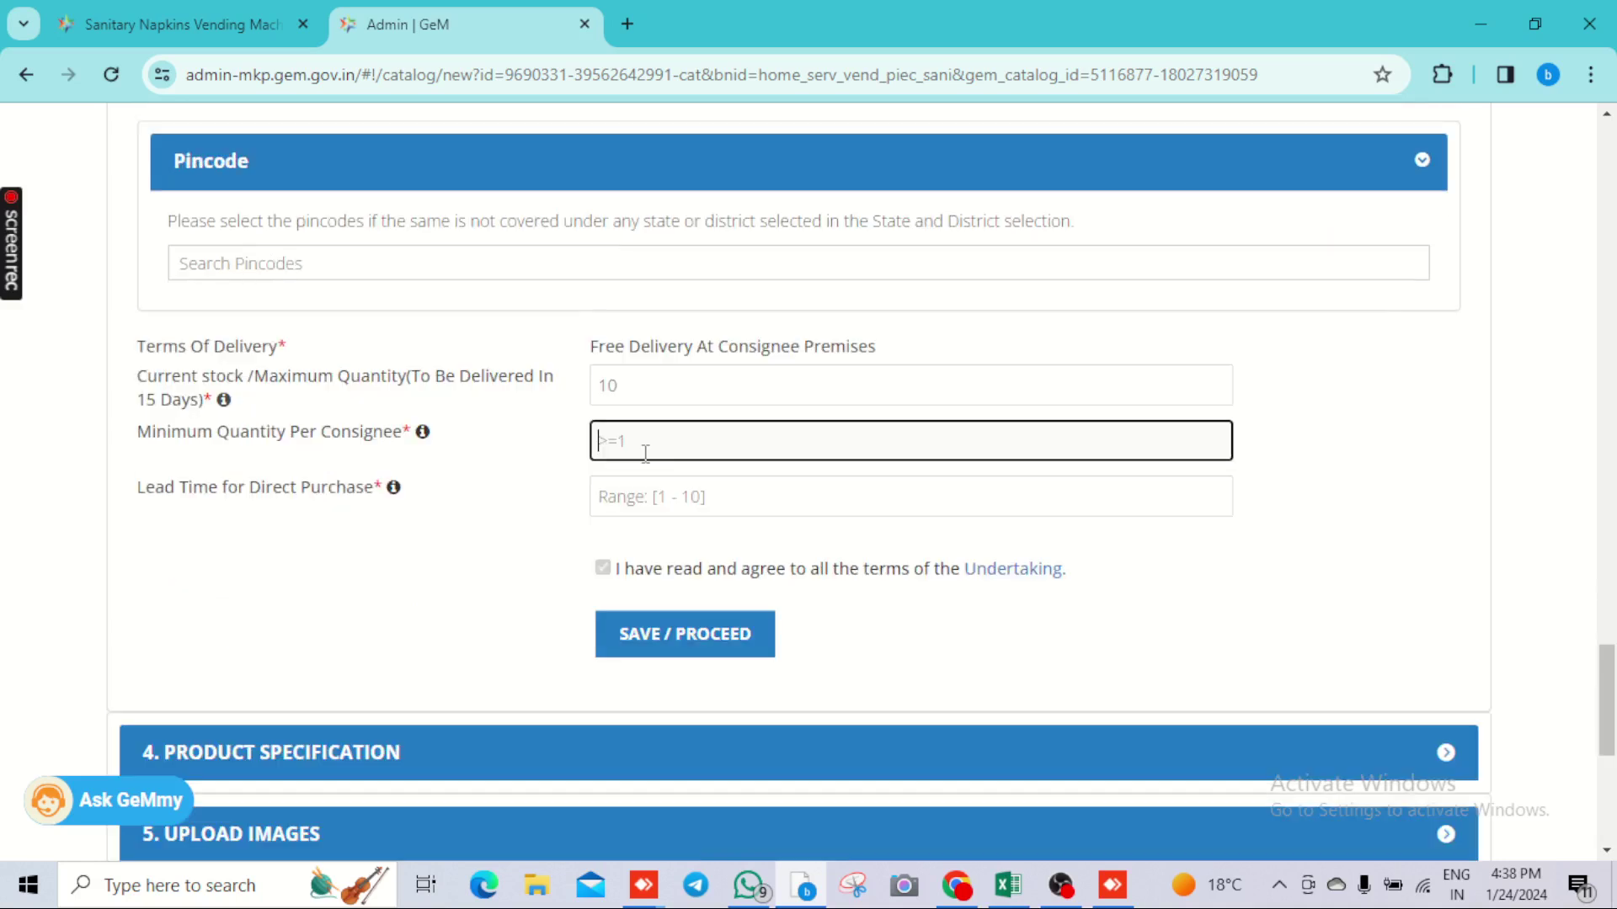
{"action": "type", "text": "10"}
{"action": "left_click", "coordinate": [679, 506]}
{"action": "type", "text": "10"}
{"action": "left_click", "coordinate": [640, 640]}
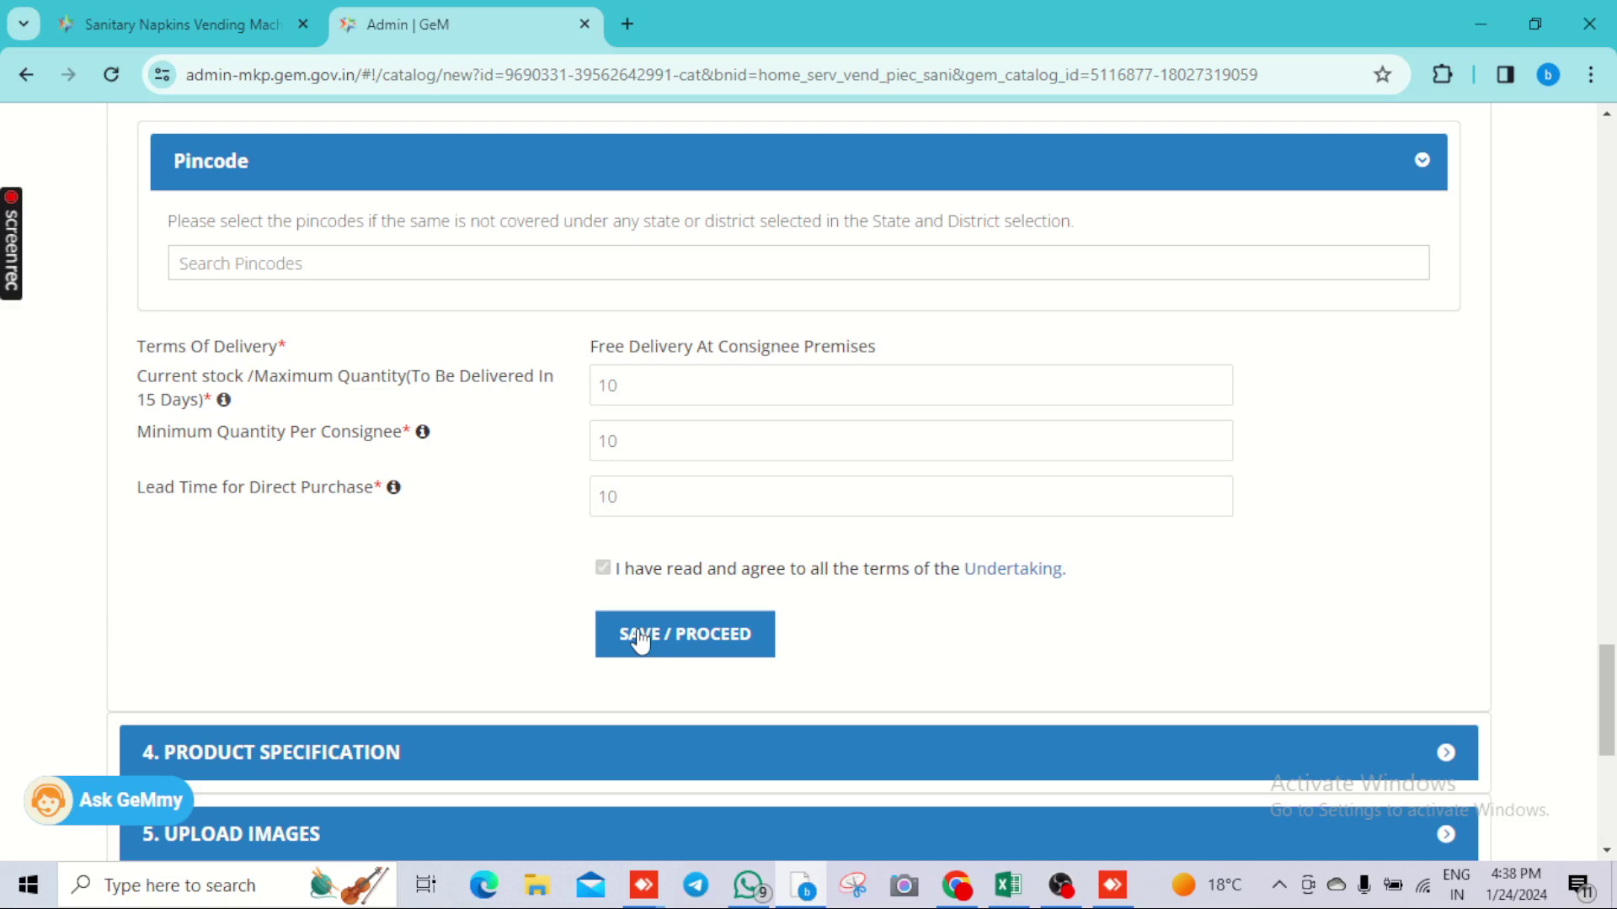
{"action": "left_click", "coordinate": [640, 640]}
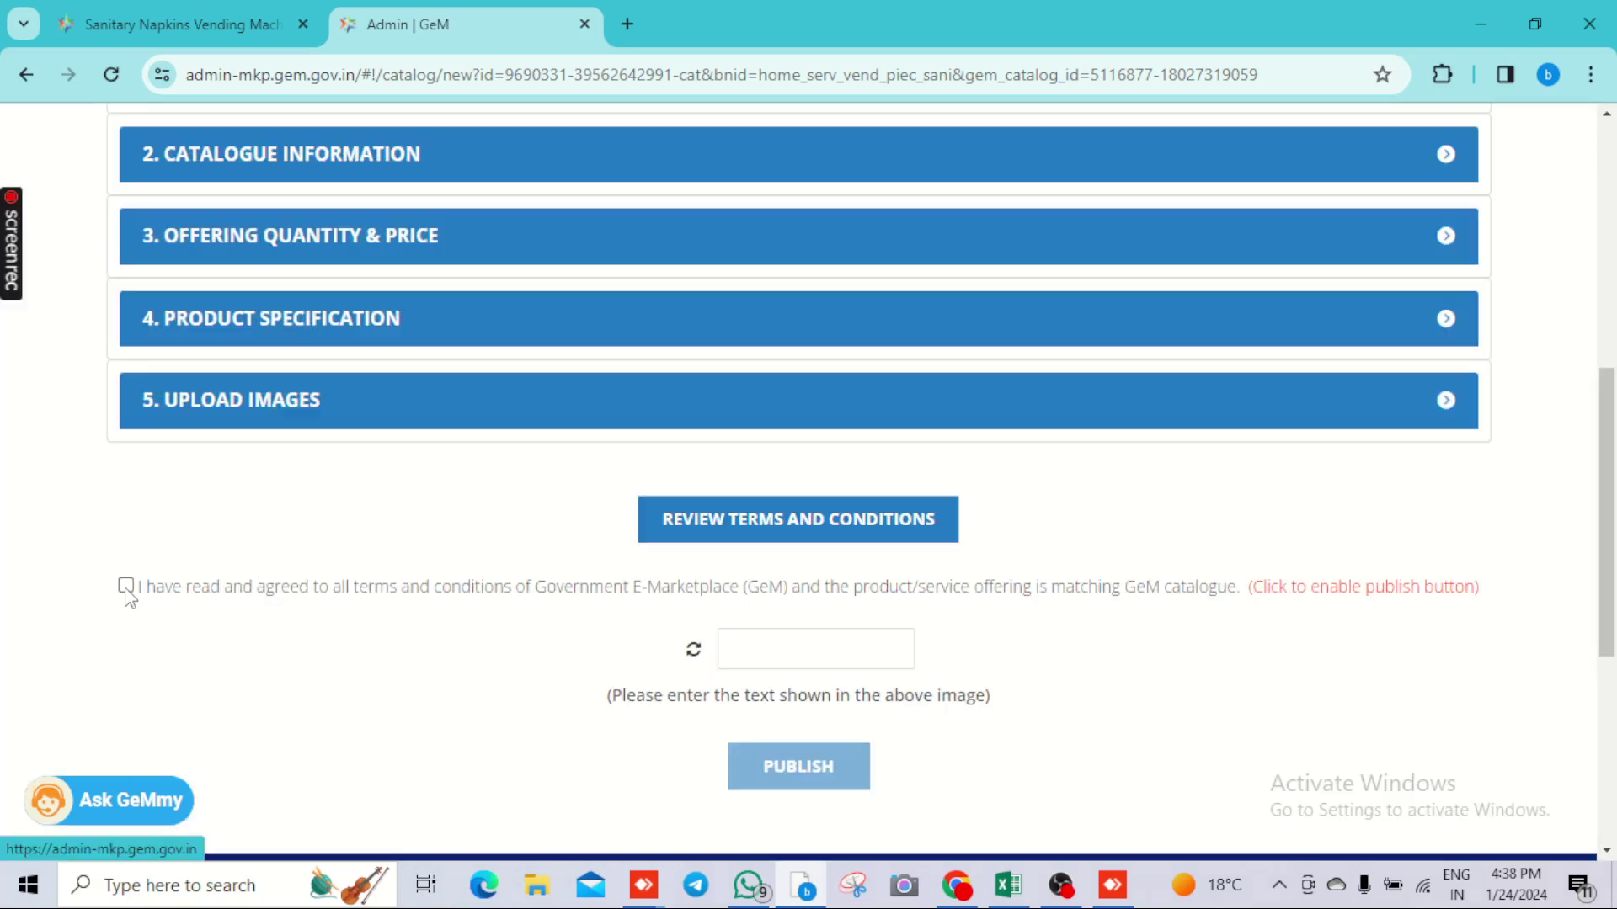
Accept the GeM terms, enter the captcha, publish the offering and return to Dashboard
{"action": "left_click", "coordinate": [125, 585]}
{"action": "left_click", "coordinate": [828, 652]}
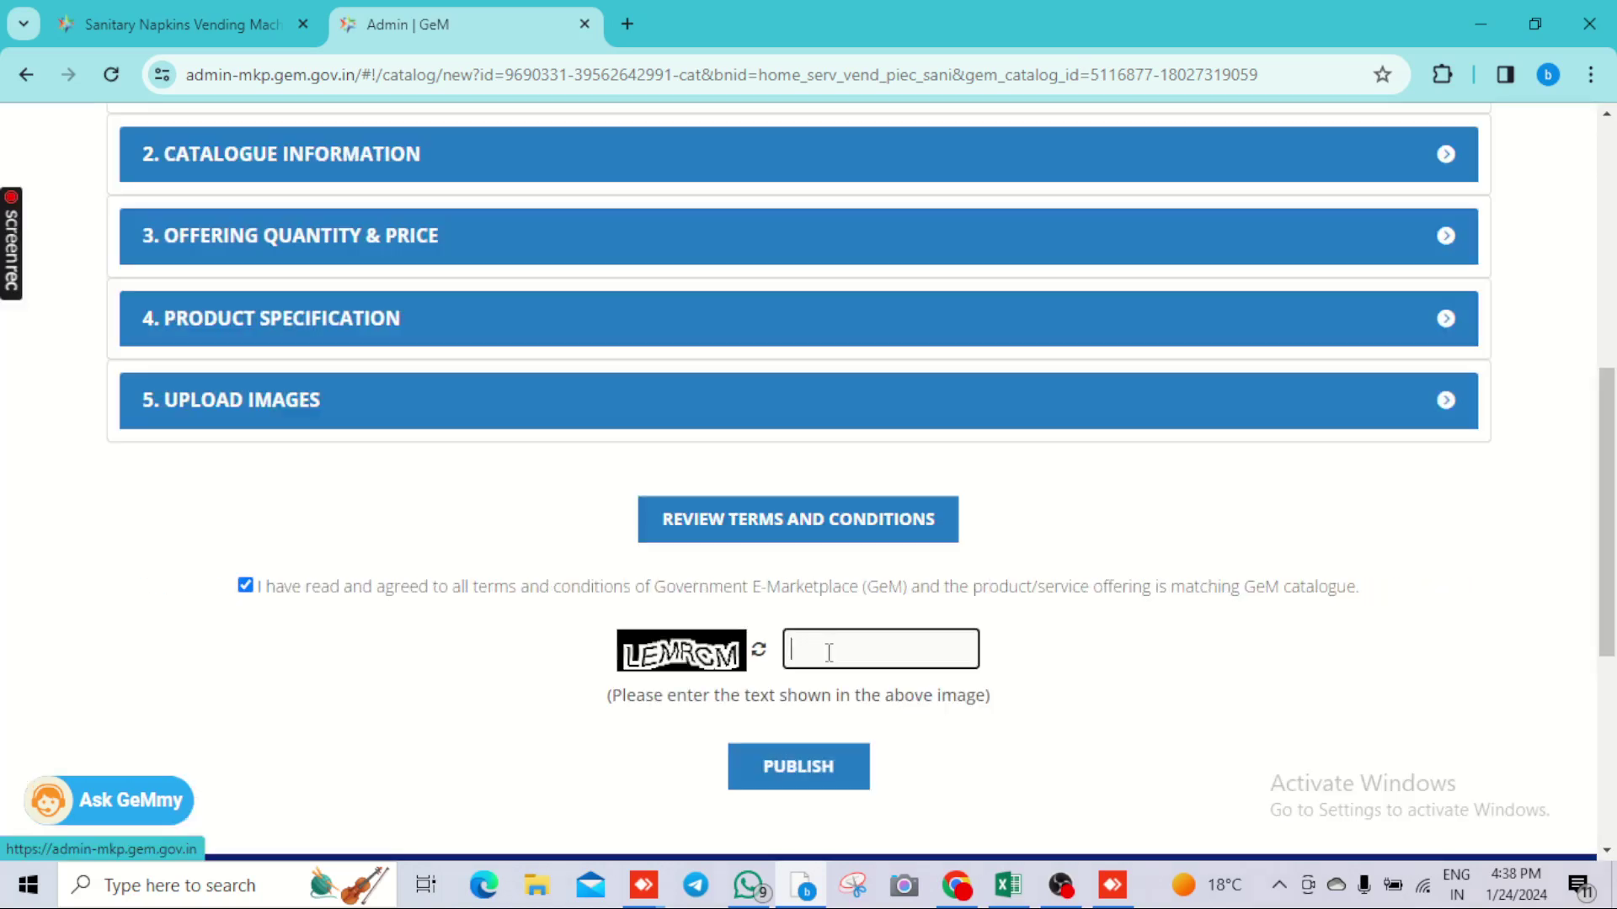
{"action": "type", "text": "LEMRCM"}
{"action": "left_click", "coordinate": [820, 757]}
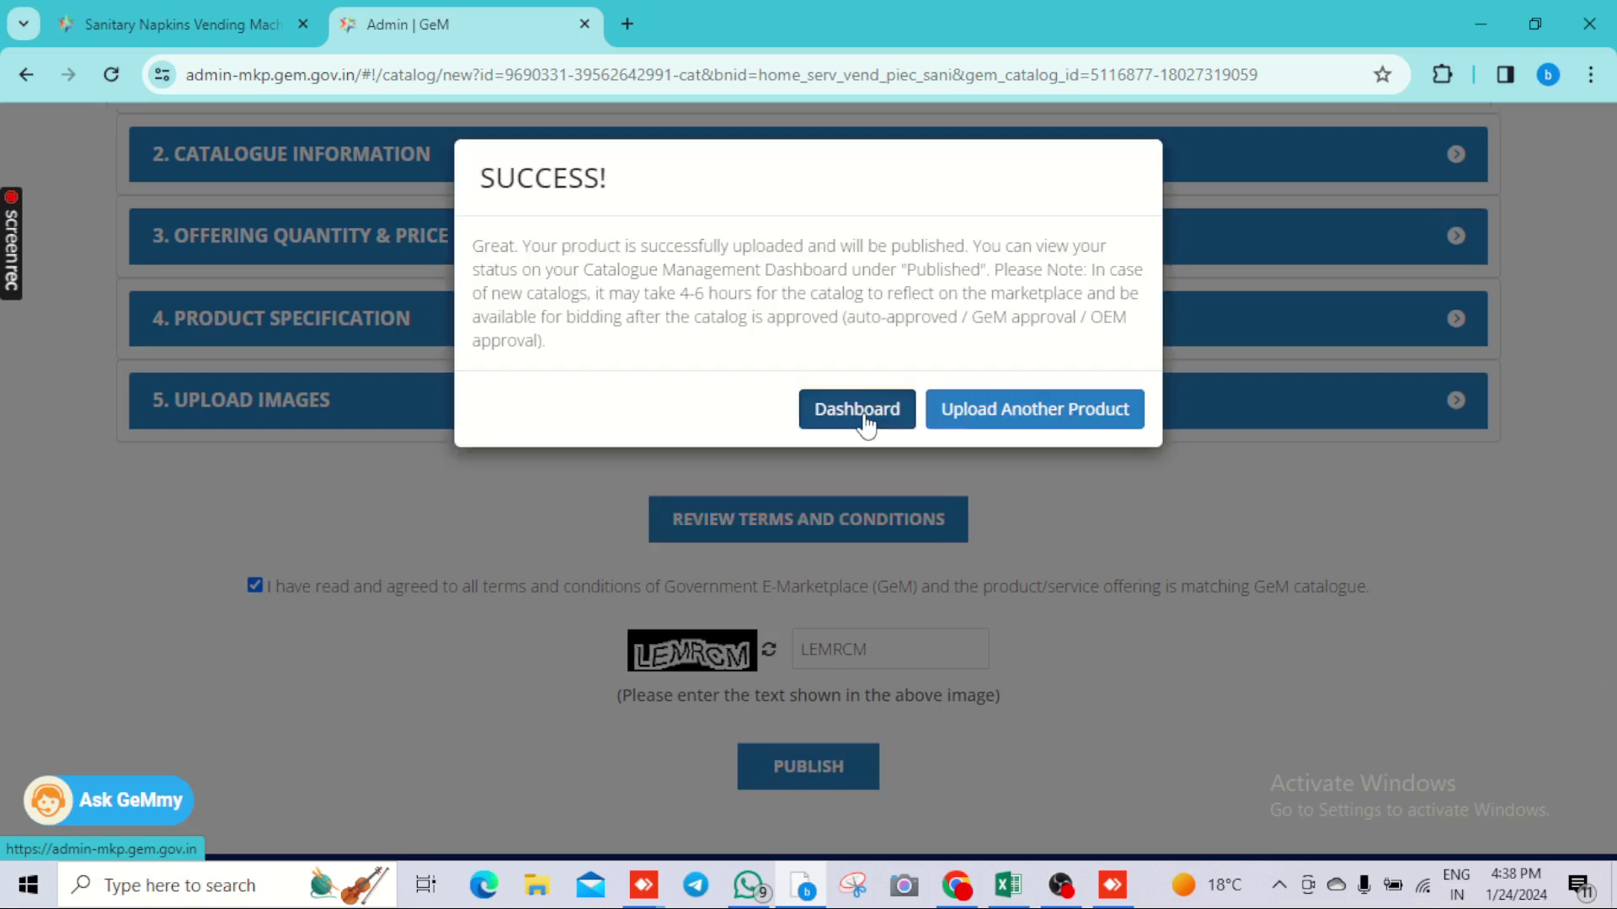
{"action": "left_click", "coordinate": [859, 411]}
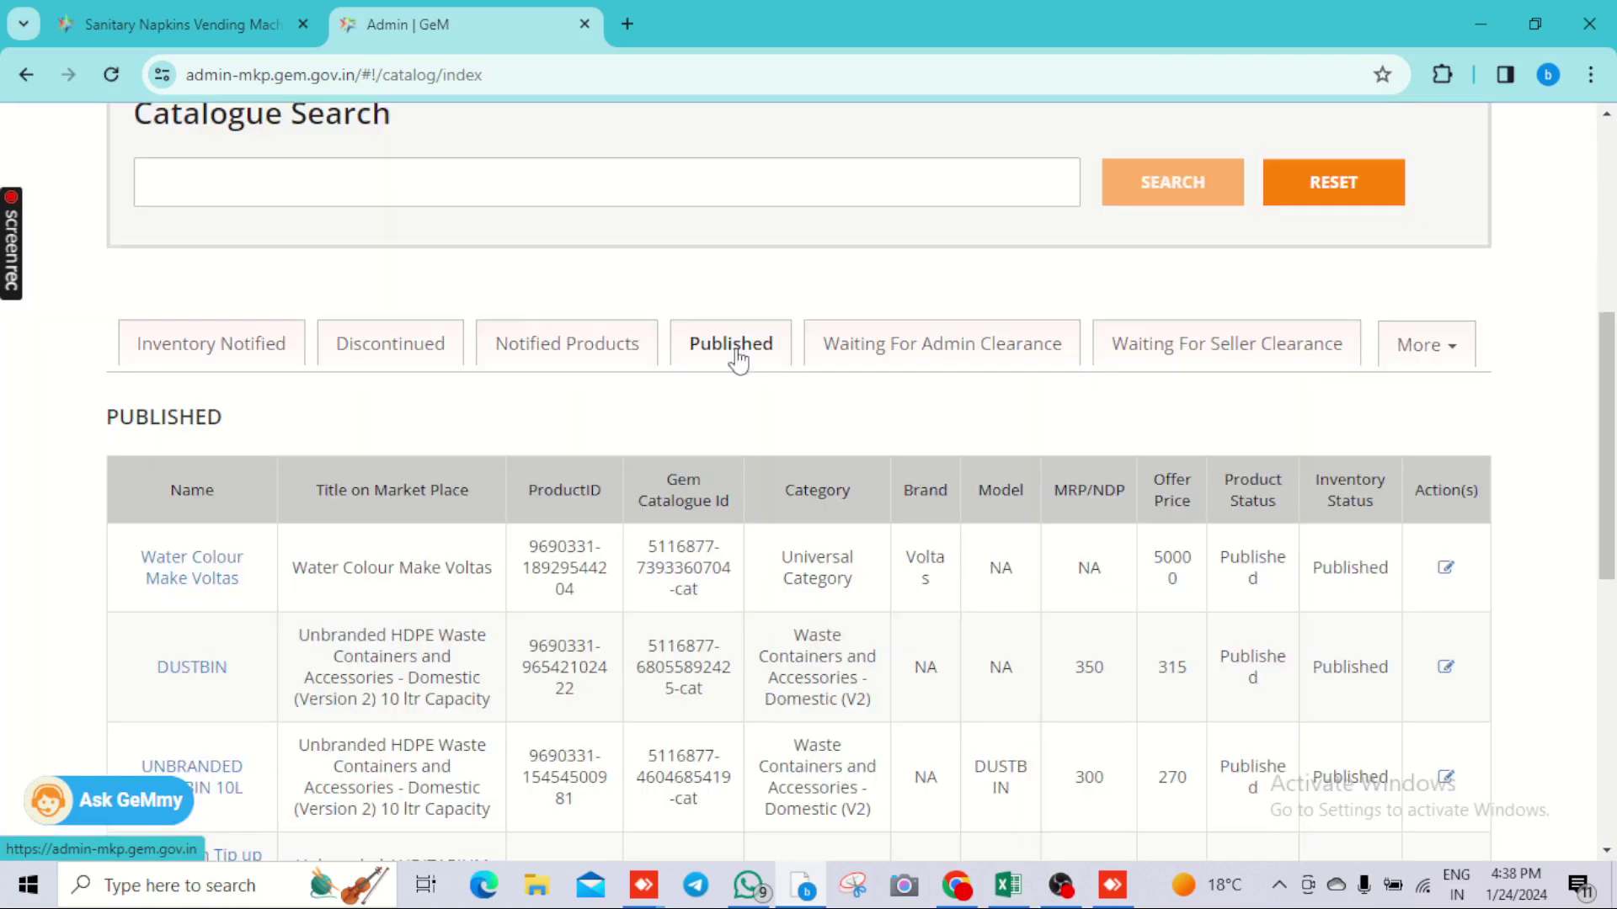
{"action": "left_click", "coordinate": [736, 348]}
{"action": "left_click", "coordinate": [897, 360]}
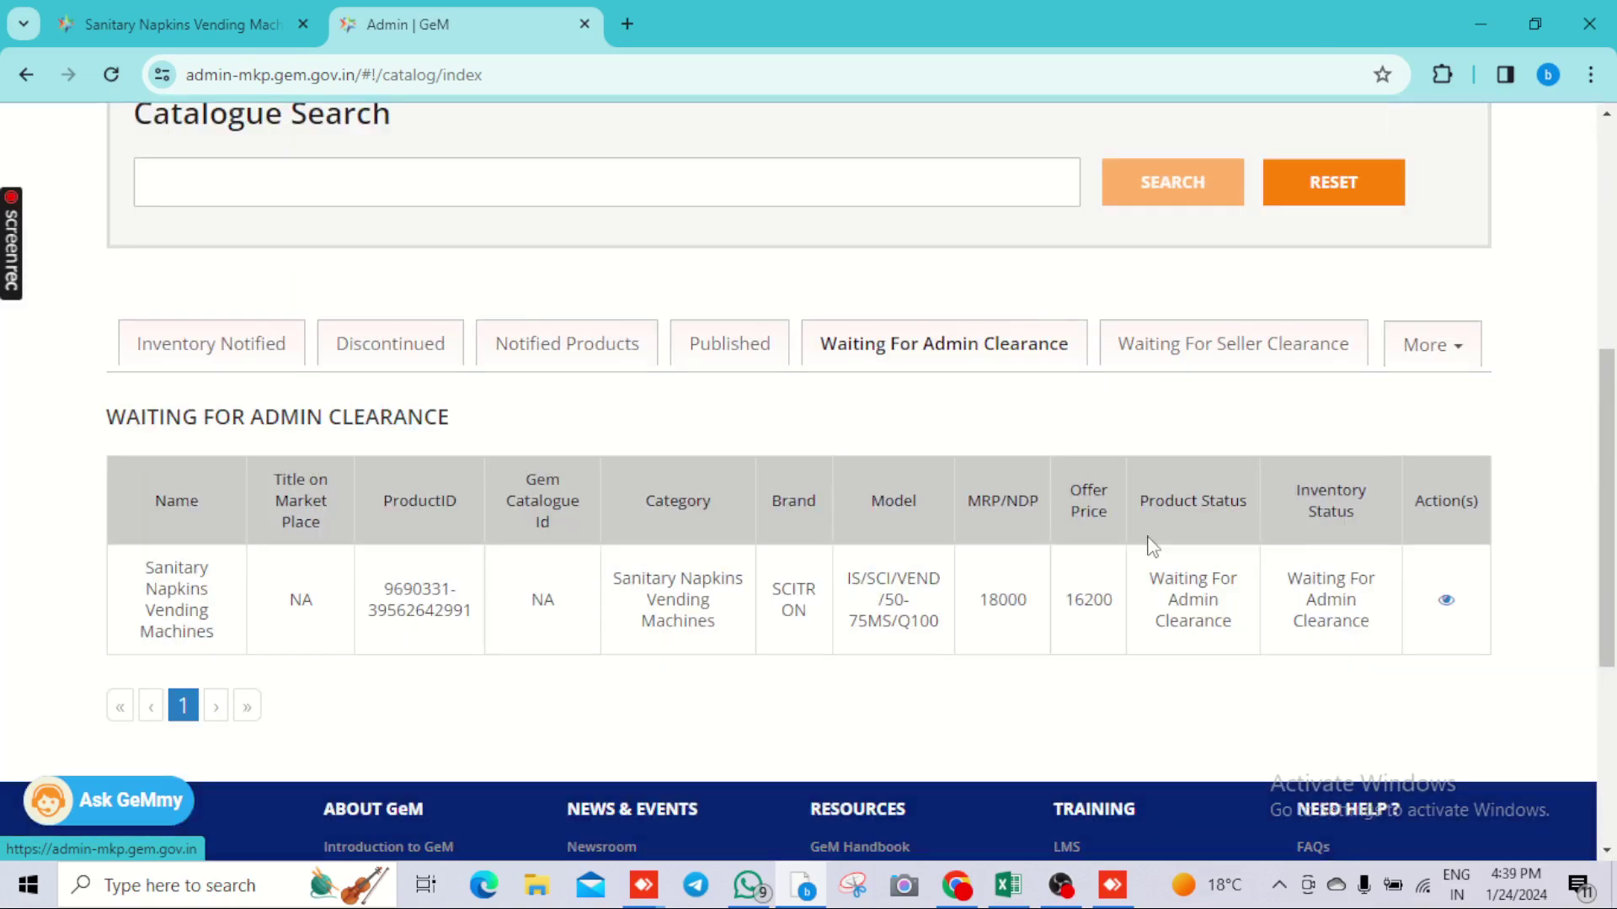
{"action": "triple_click", "coordinate": [1153, 546]}
{"action": "left_click", "coordinate": [732, 347]}
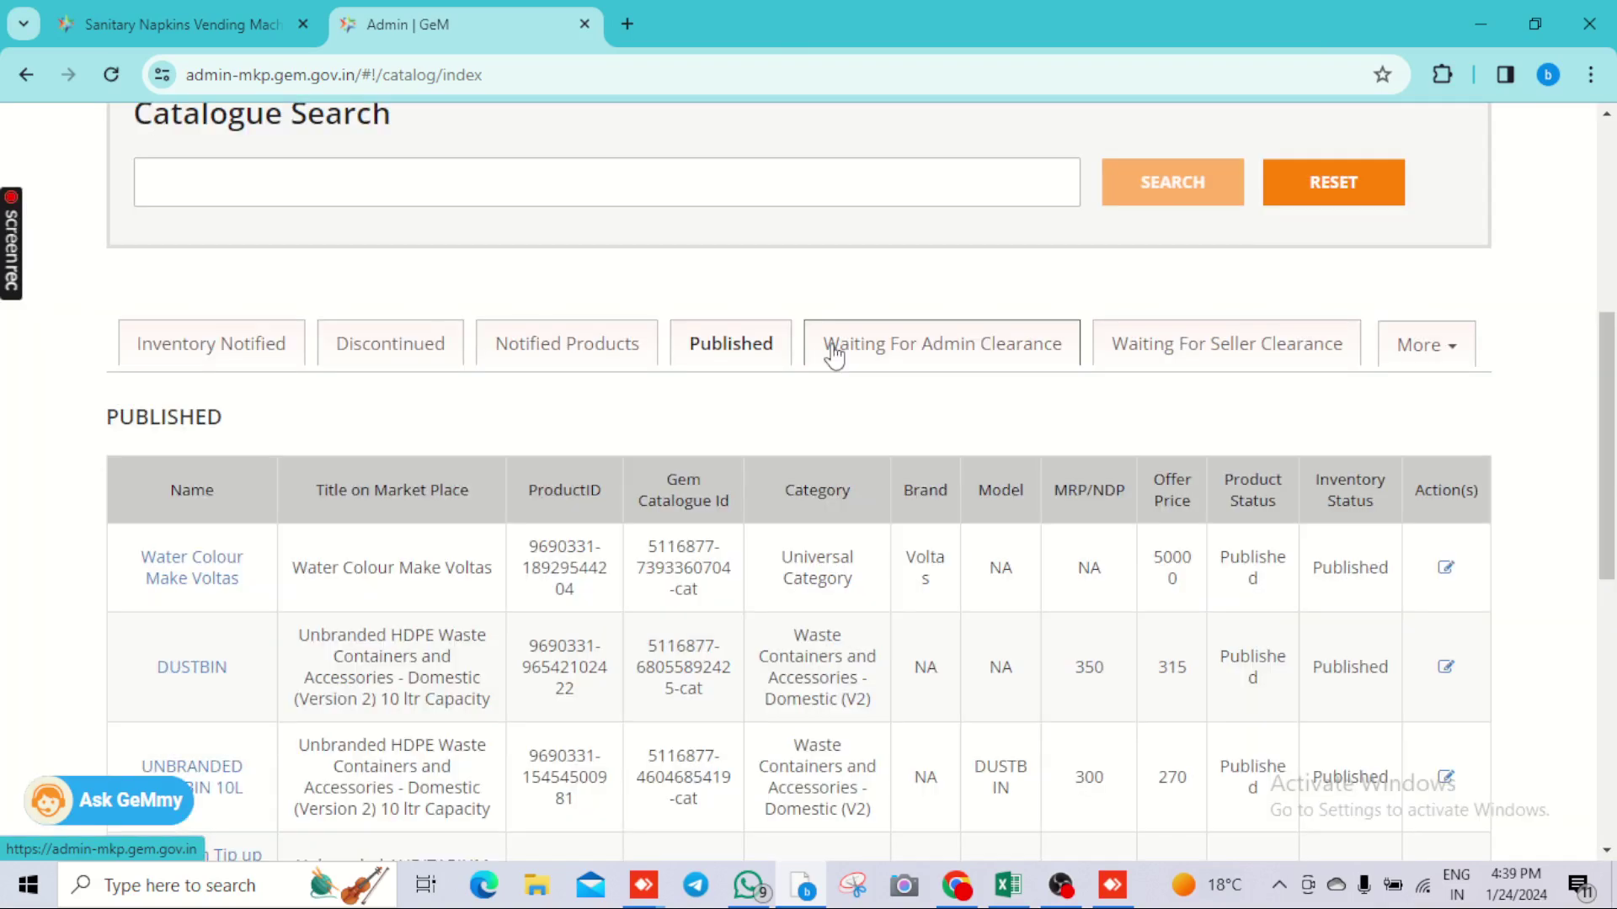
{"action": "left_click", "coordinate": [832, 347]}
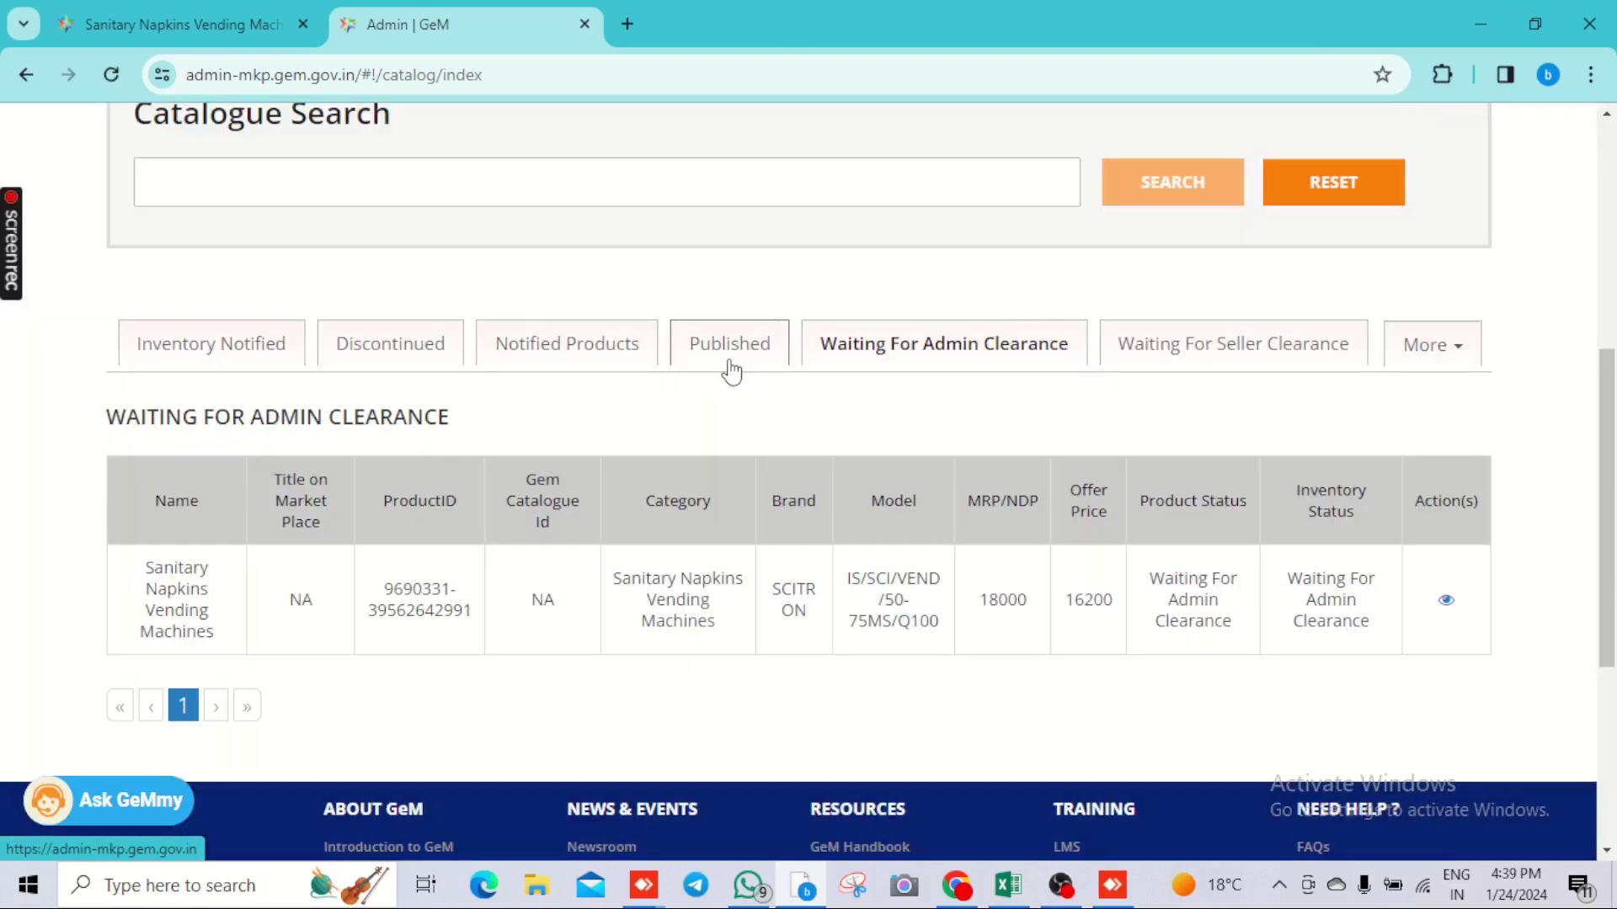
{"action": "left_click", "coordinate": [729, 358]}
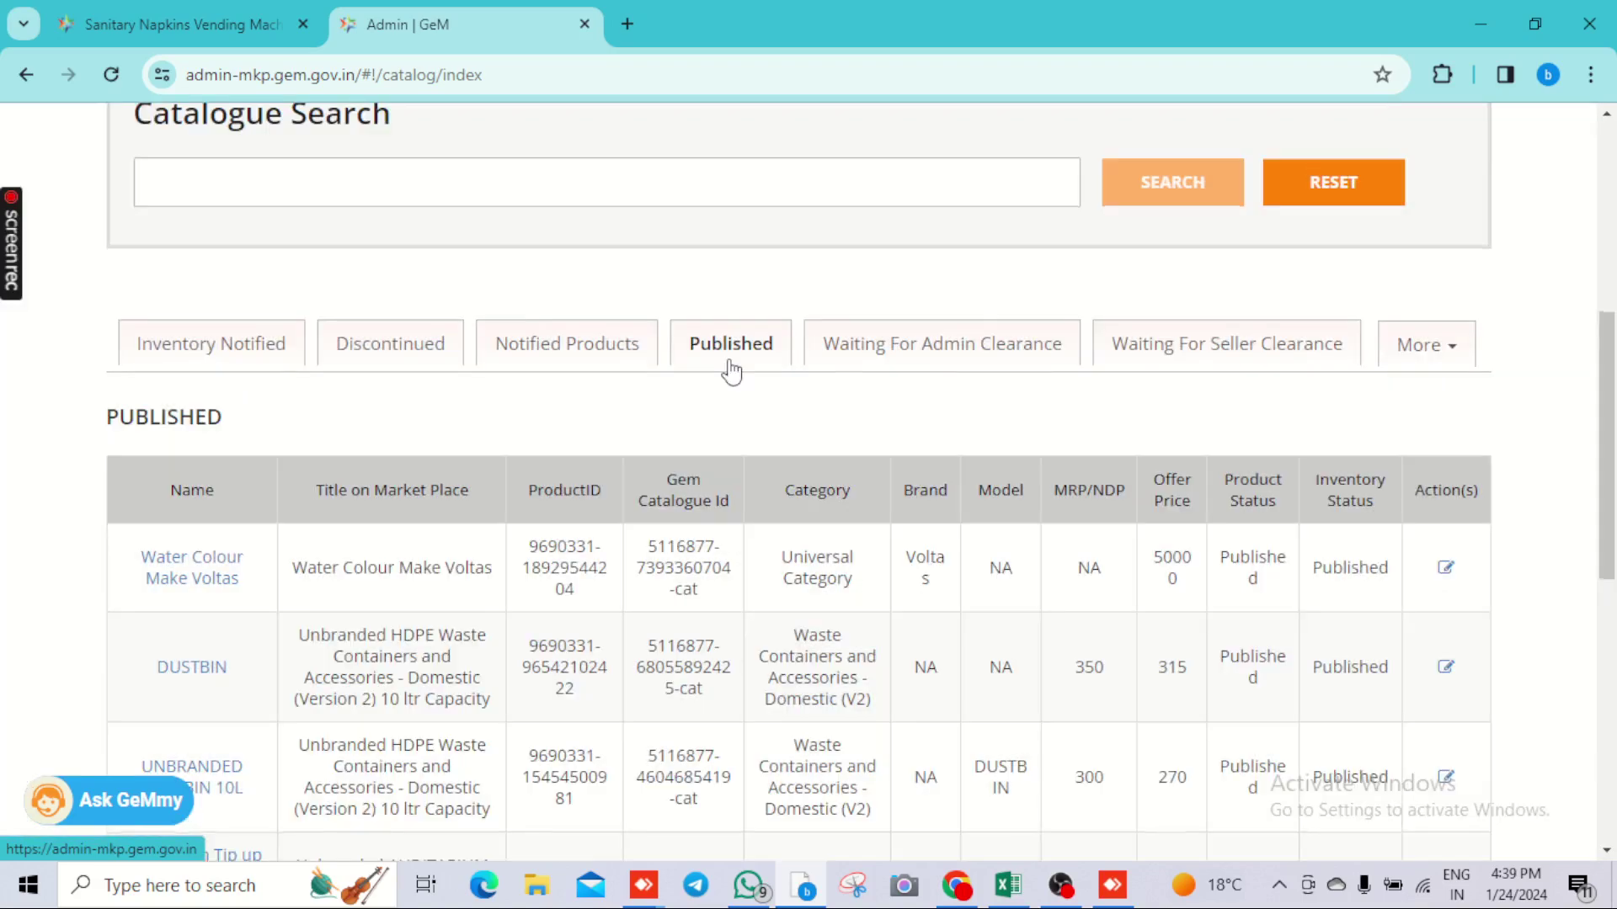
{"action": "scroll", "coordinate": [727, 363], "scroll_direction": "up", "scroll_amount": 2}
{"action": "left_click", "coordinate": [893, 472]}
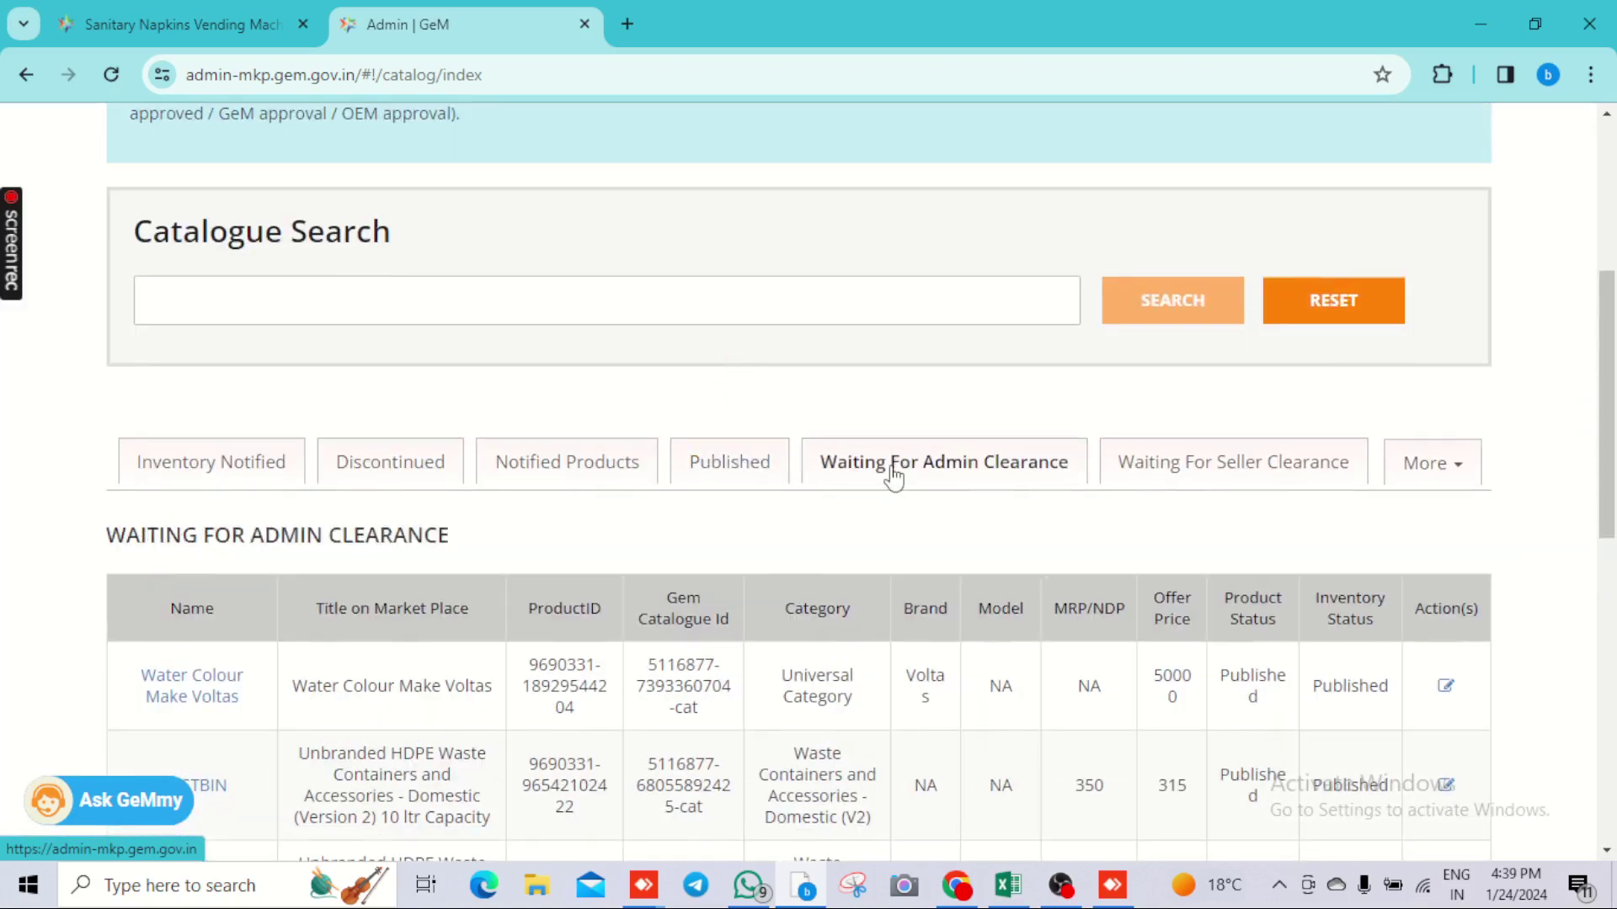
{"action": "scroll", "coordinate": [882, 476], "scroll_direction": "down", "scroll_amount": 2}
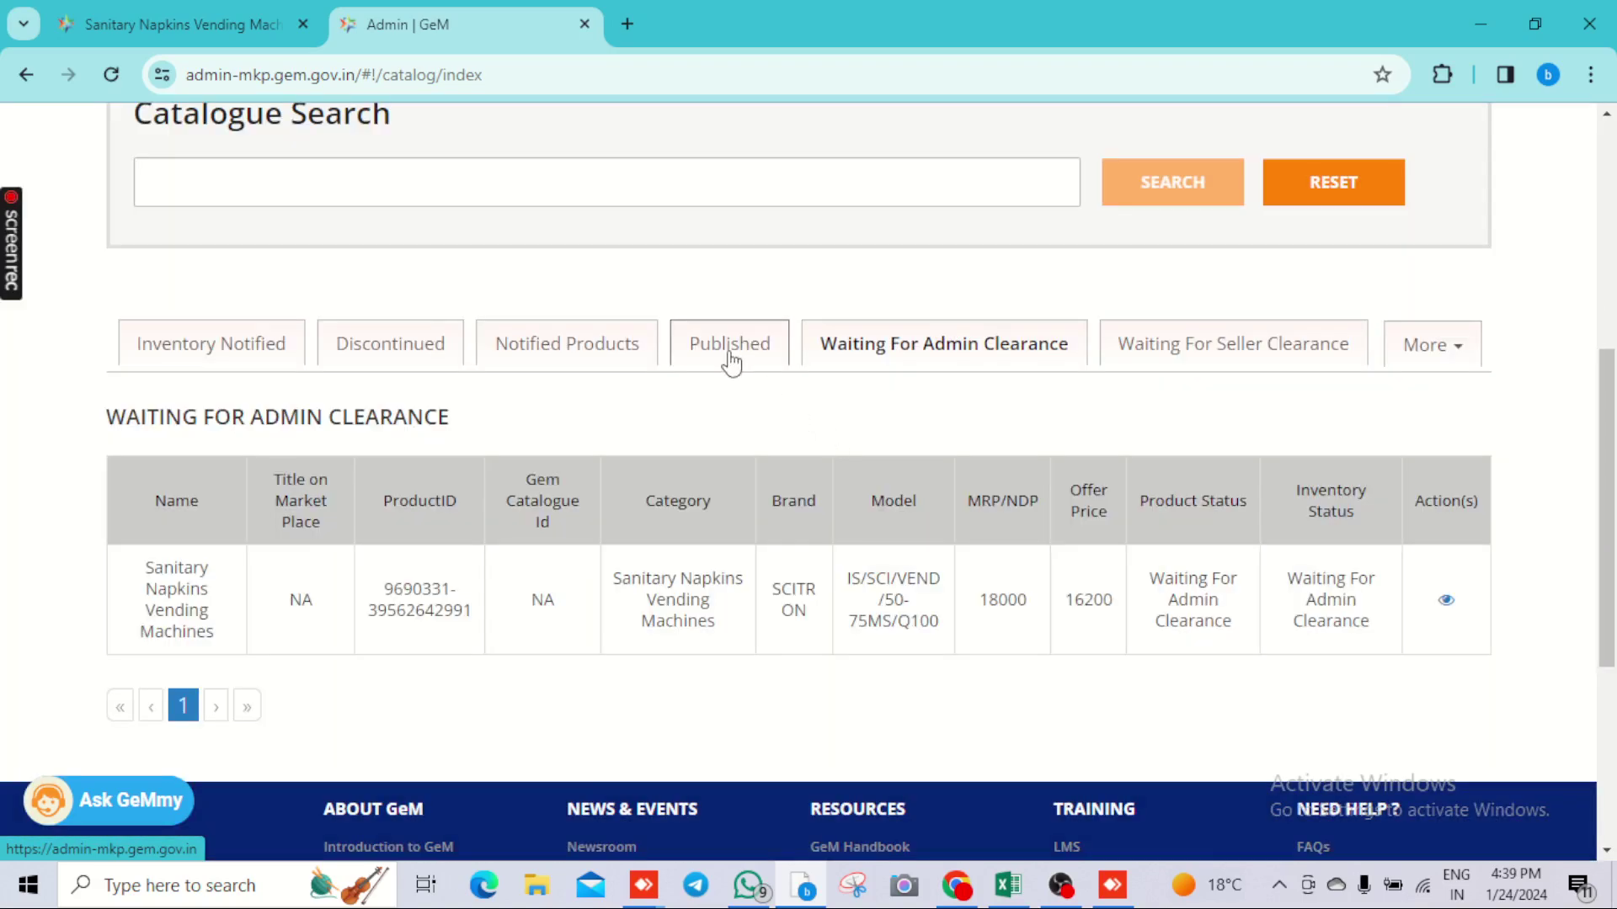
{"action": "left_click", "coordinate": [730, 357]}
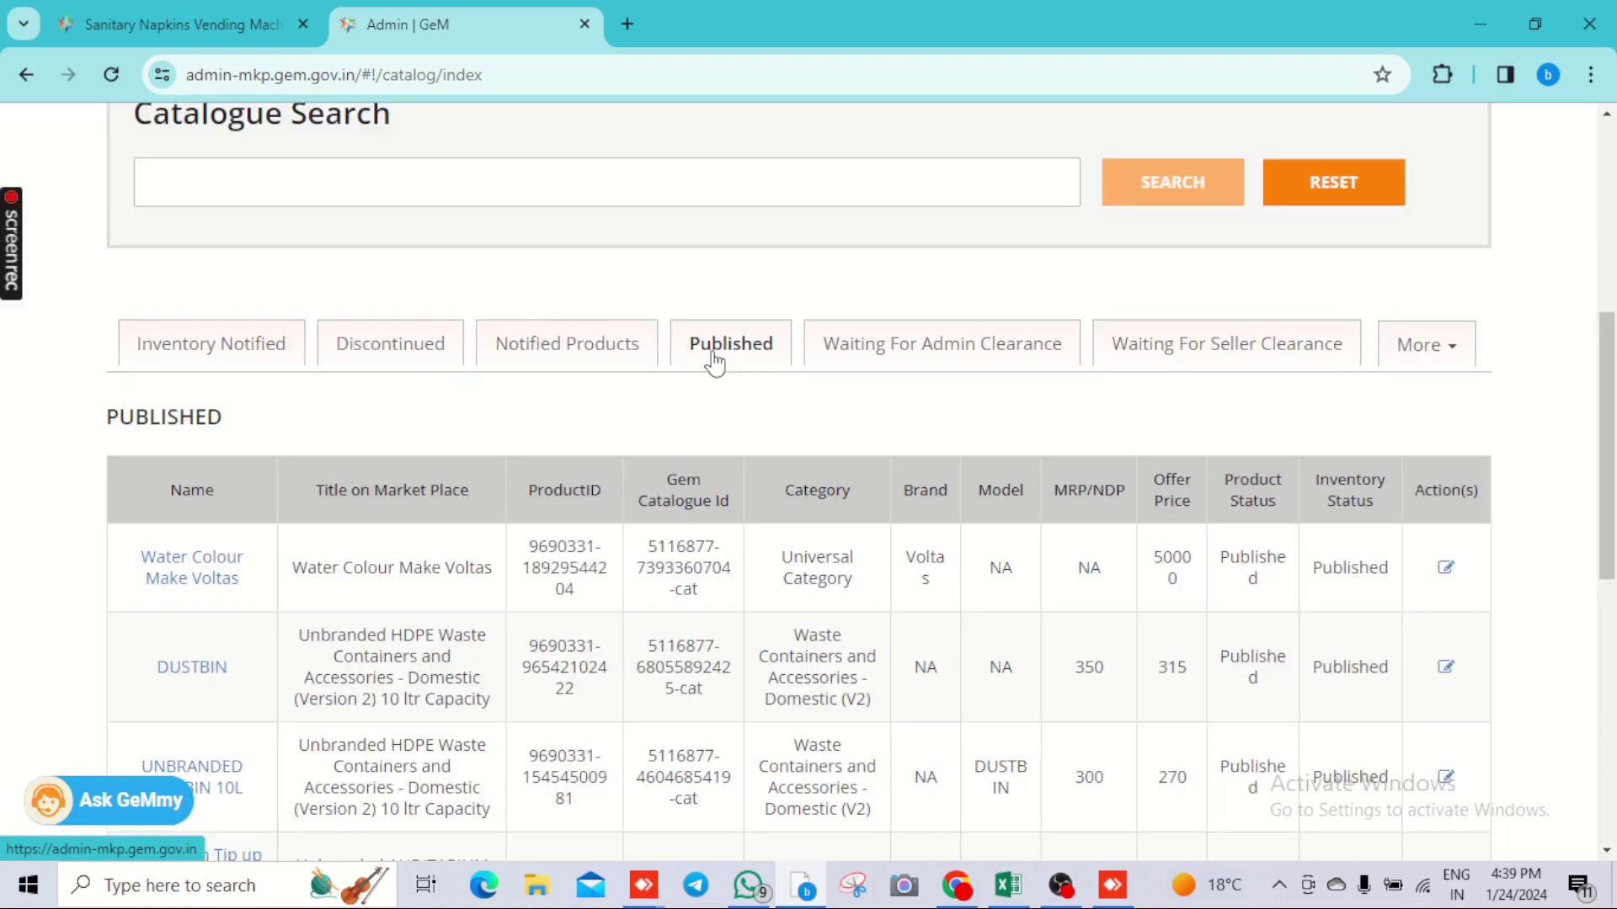
{"action": "left_click", "coordinate": [945, 888]}
Review the incinerator Type and Stand specifications in the tender PDF, then return to GeM
{"action": "scroll", "coordinate": [799, 623], "scroll_direction": "down", "scroll_amount": 10}
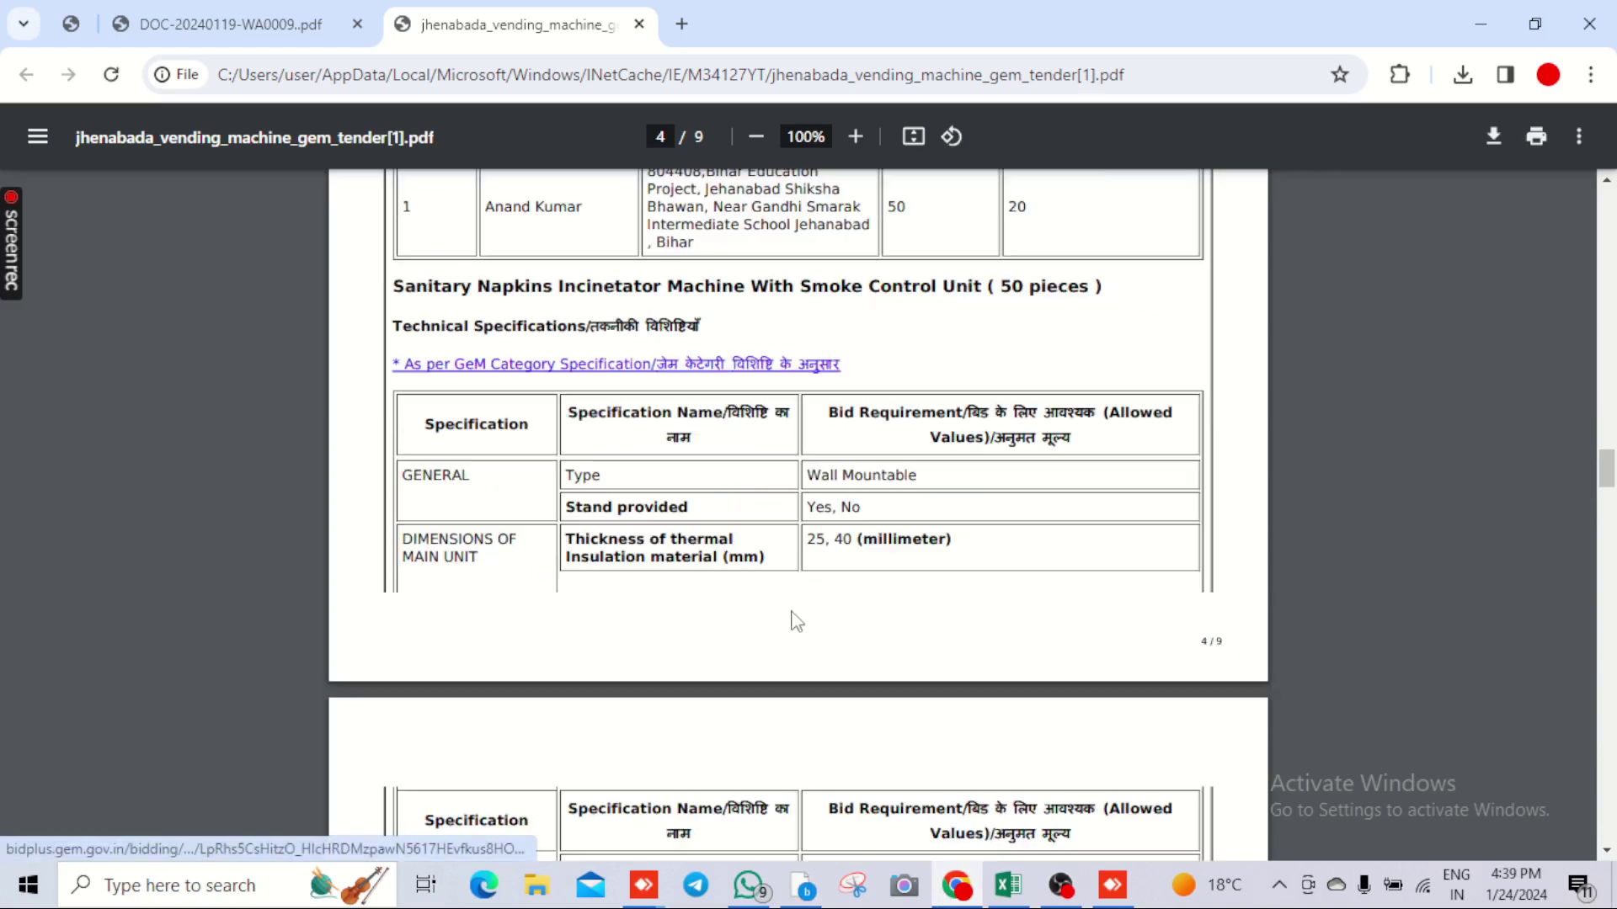
{"action": "left_click_drag", "start_coordinate": [393, 288], "coordinate": [981, 290]}
{"action": "scroll", "coordinate": [585, 252], "scroll_direction": "down", "scroll_amount": 3}
{"action": "left_click_drag", "start_coordinate": [574, 244], "coordinate": [658, 250]}
{"action": "left_click_drag", "start_coordinate": [564, 277], "coordinate": [682, 321]}
{"action": "left_click", "coordinate": [627, 319]}
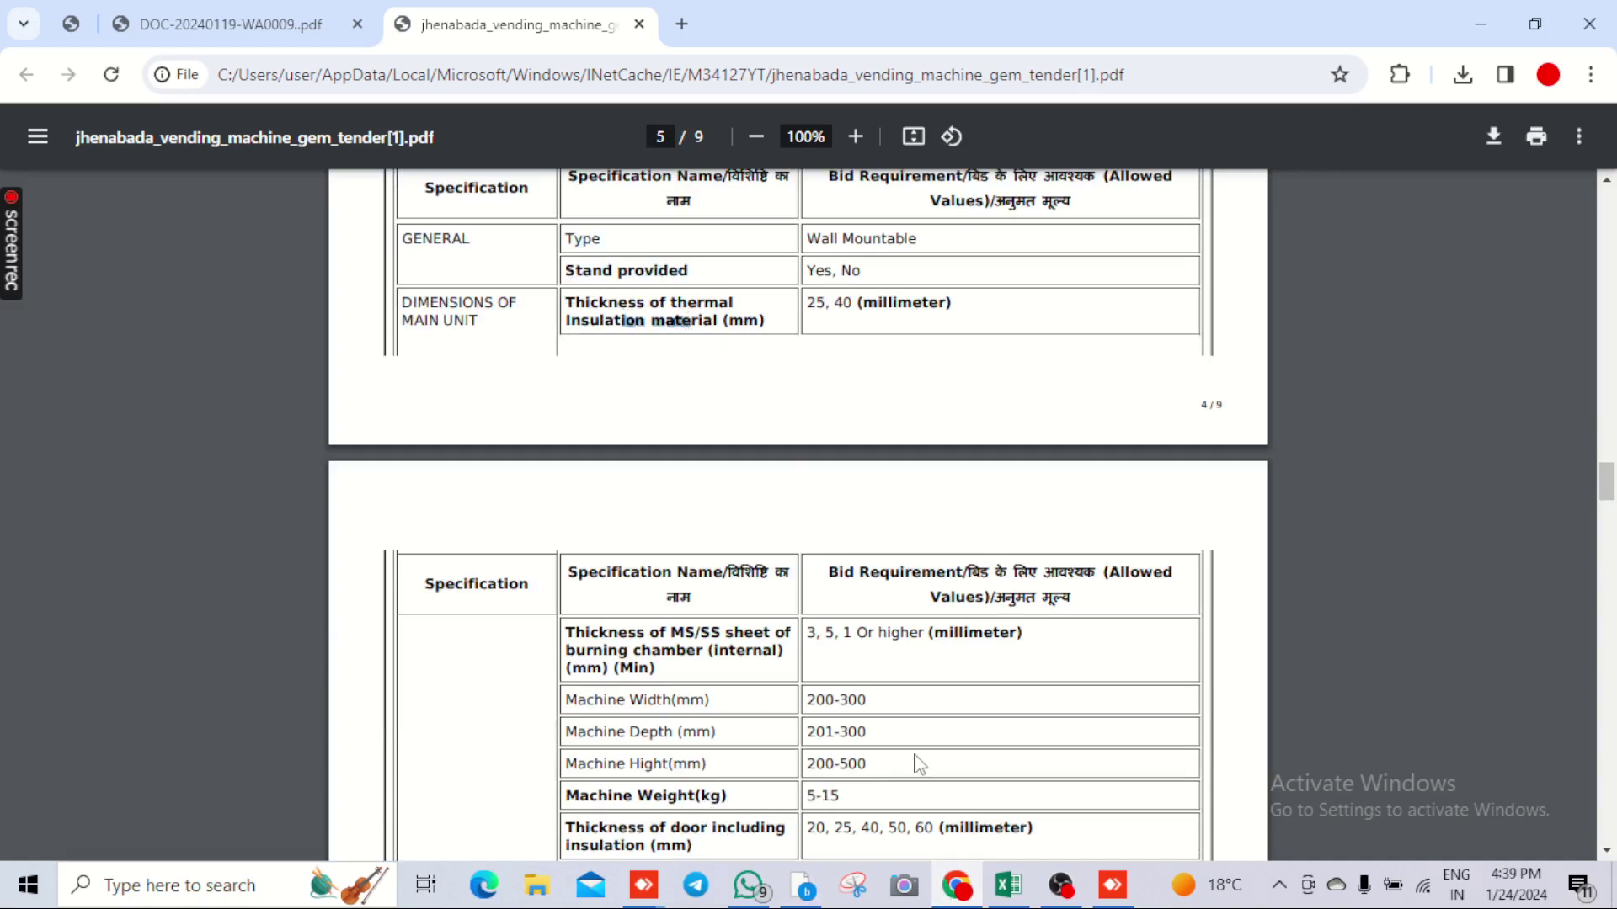
{"action": "scroll", "coordinate": [956, 549], "scroll_direction": "up", "scroll_amount": 12}
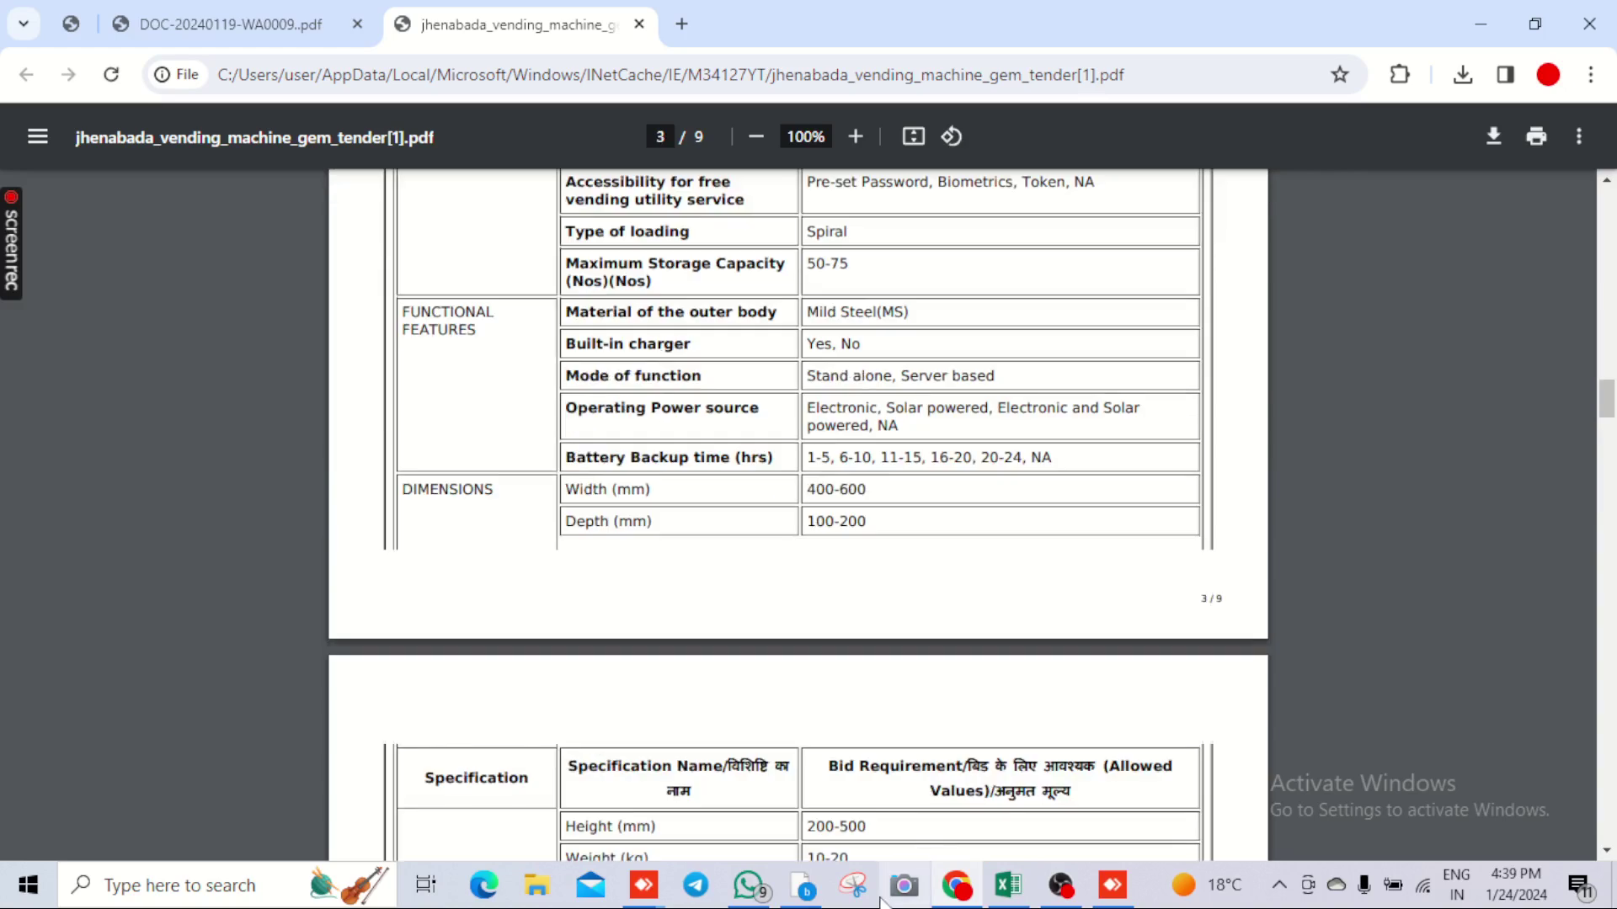
{"action": "left_click", "coordinate": [813, 899]}
{"action": "scroll", "coordinate": [1143, 645], "scroll_direction": "up", "scroll_amount": 6}
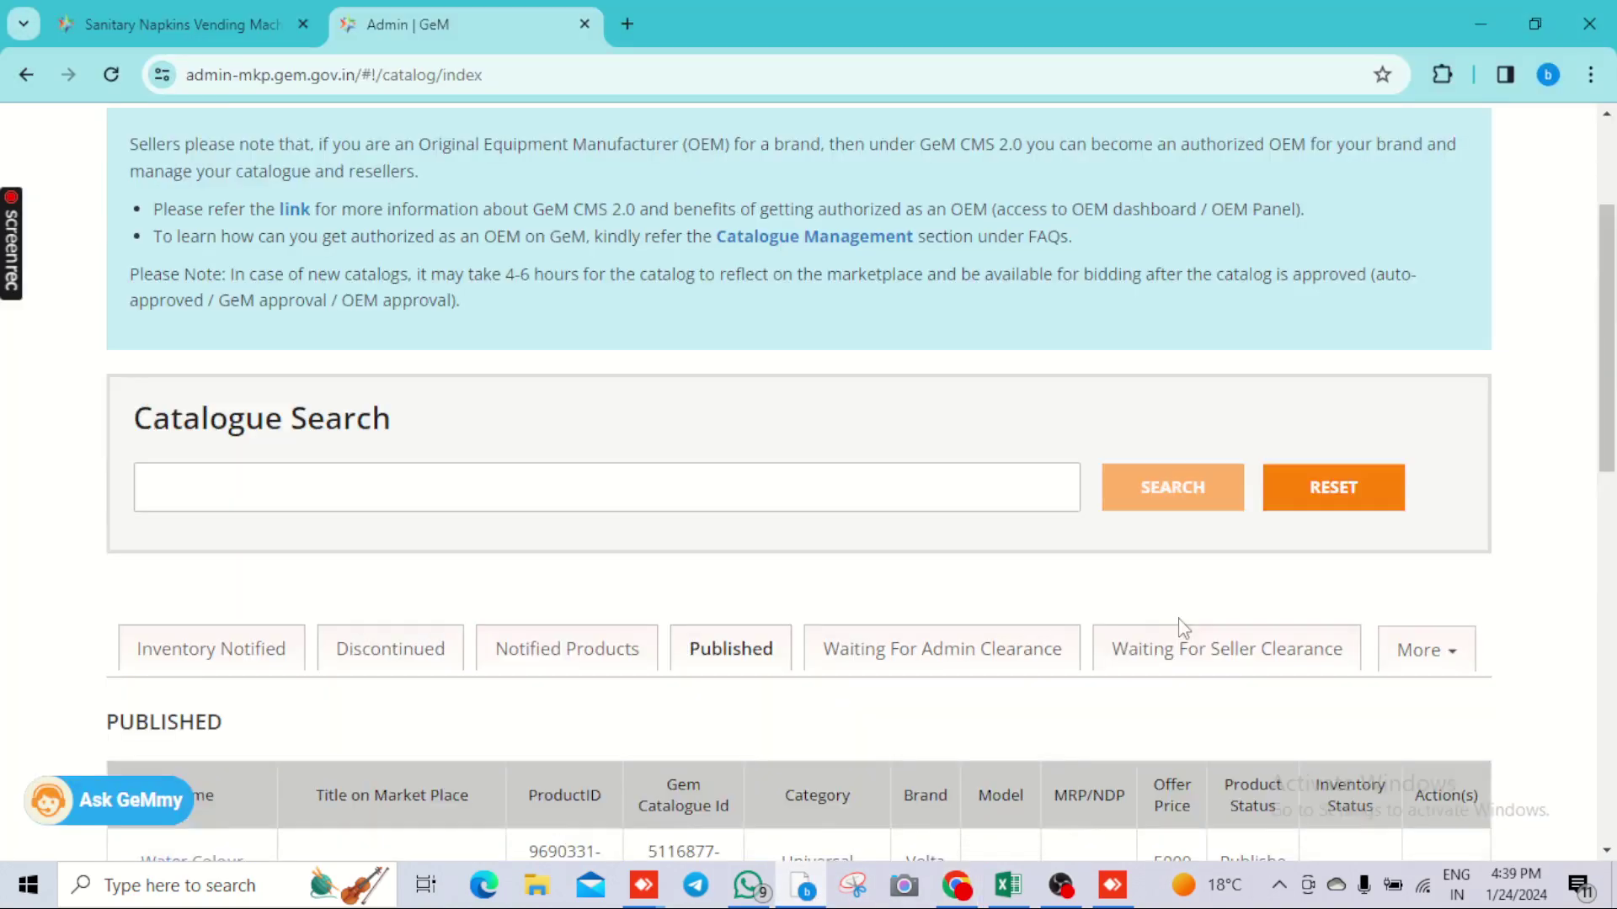
Log out of the current seller account and close the other bid tab
{"action": "left_click", "coordinate": [1450, 126]}
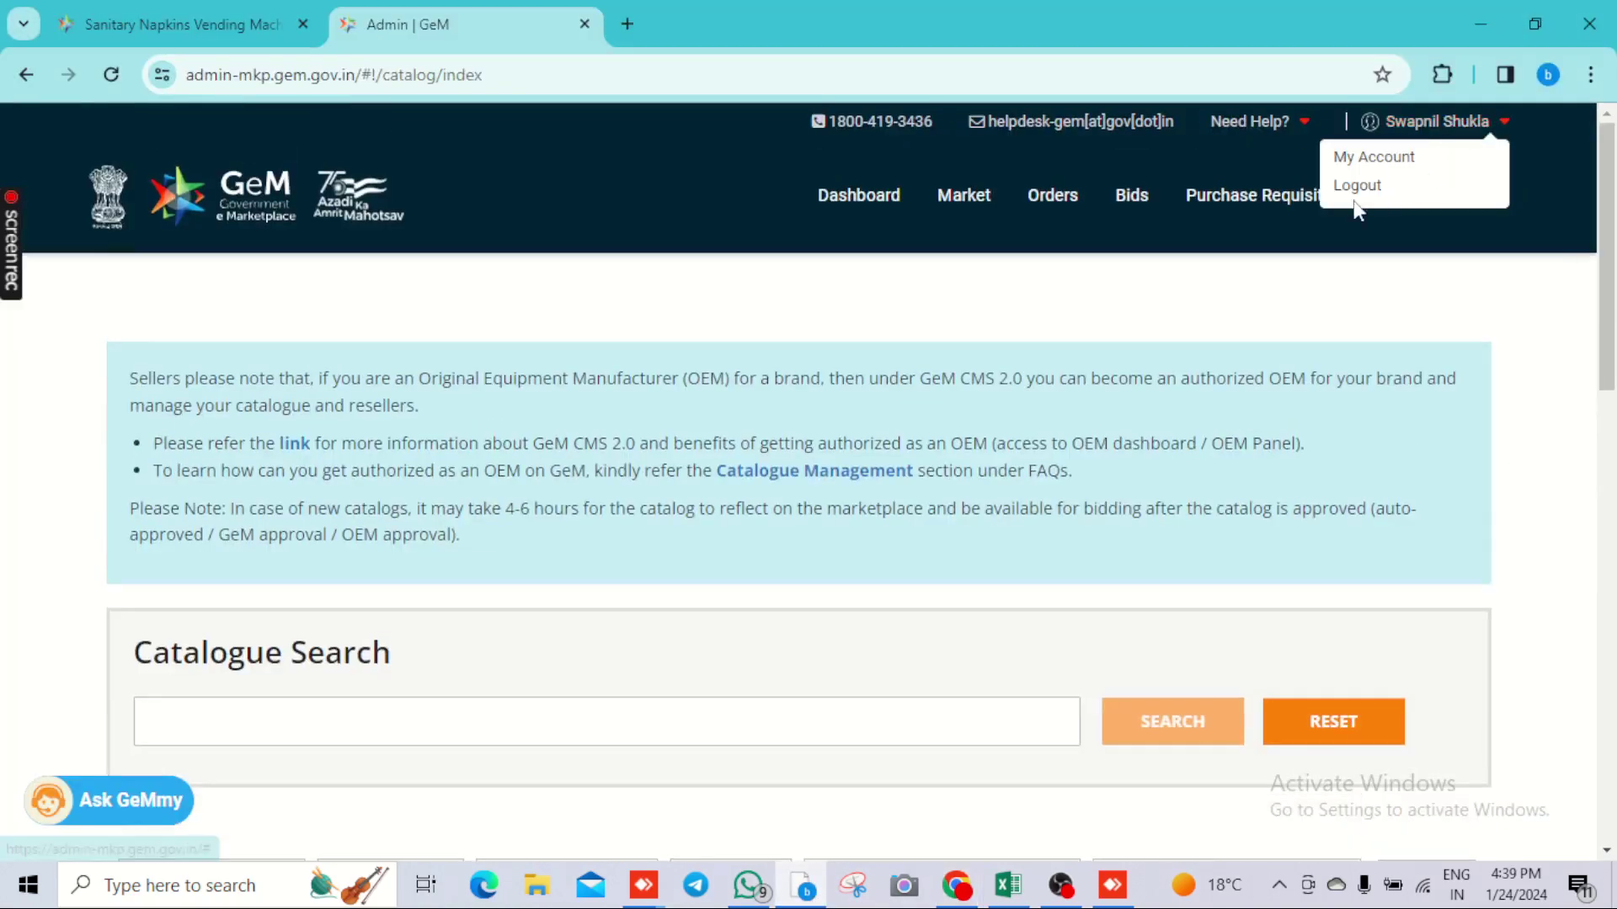
{"action": "left_click", "coordinate": [1352, 187]}
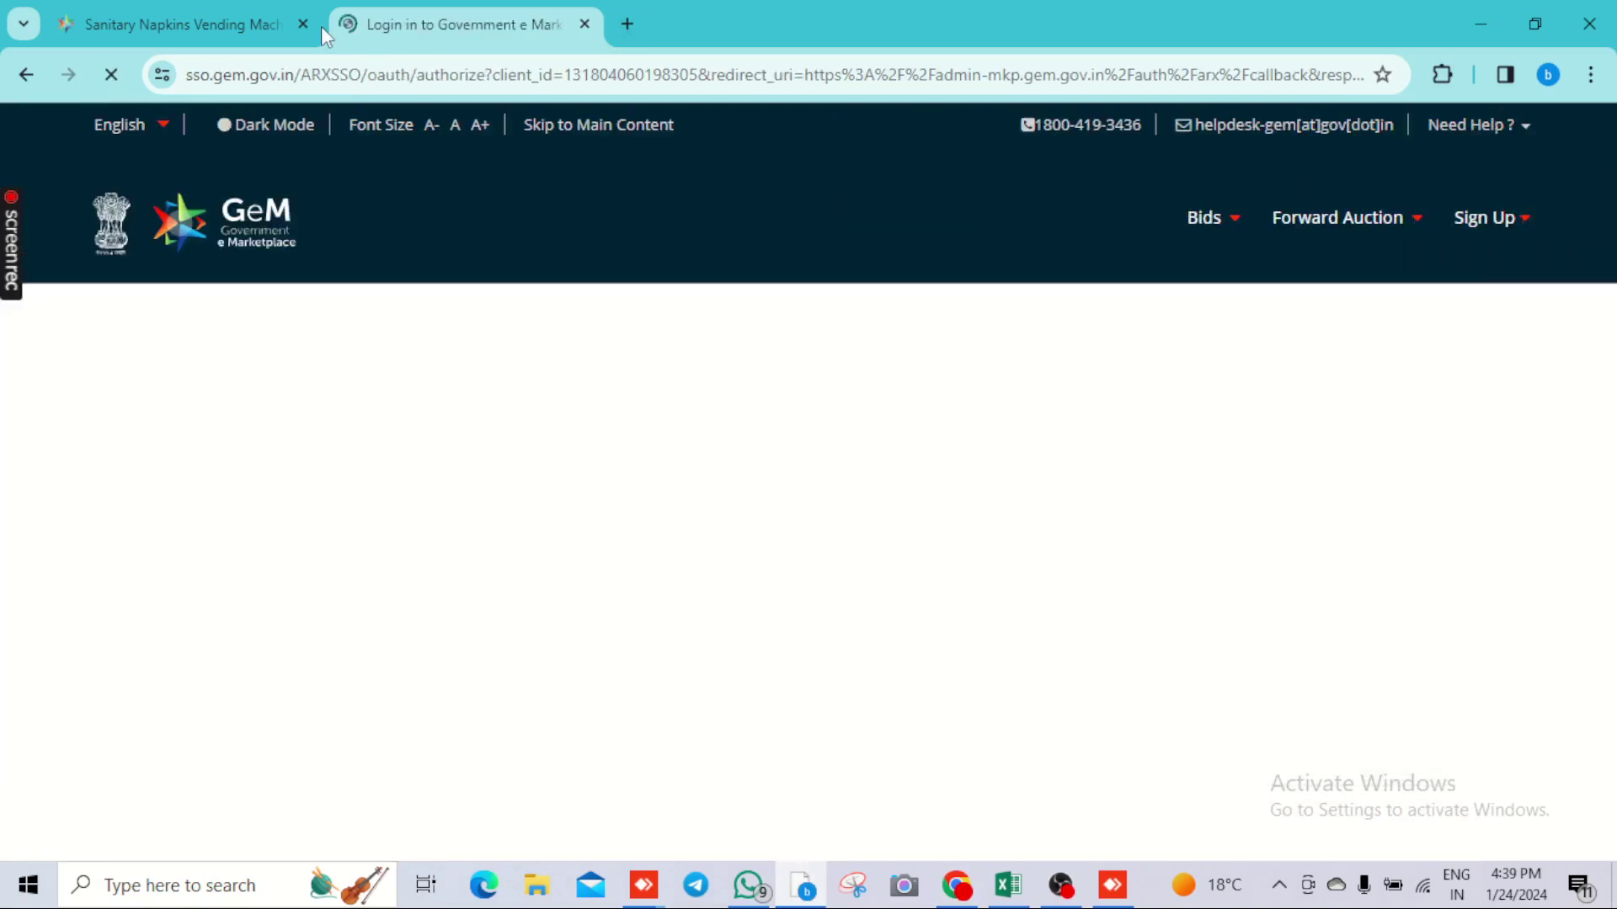
{"action": "left_click", "coordinate": [303, 24]}
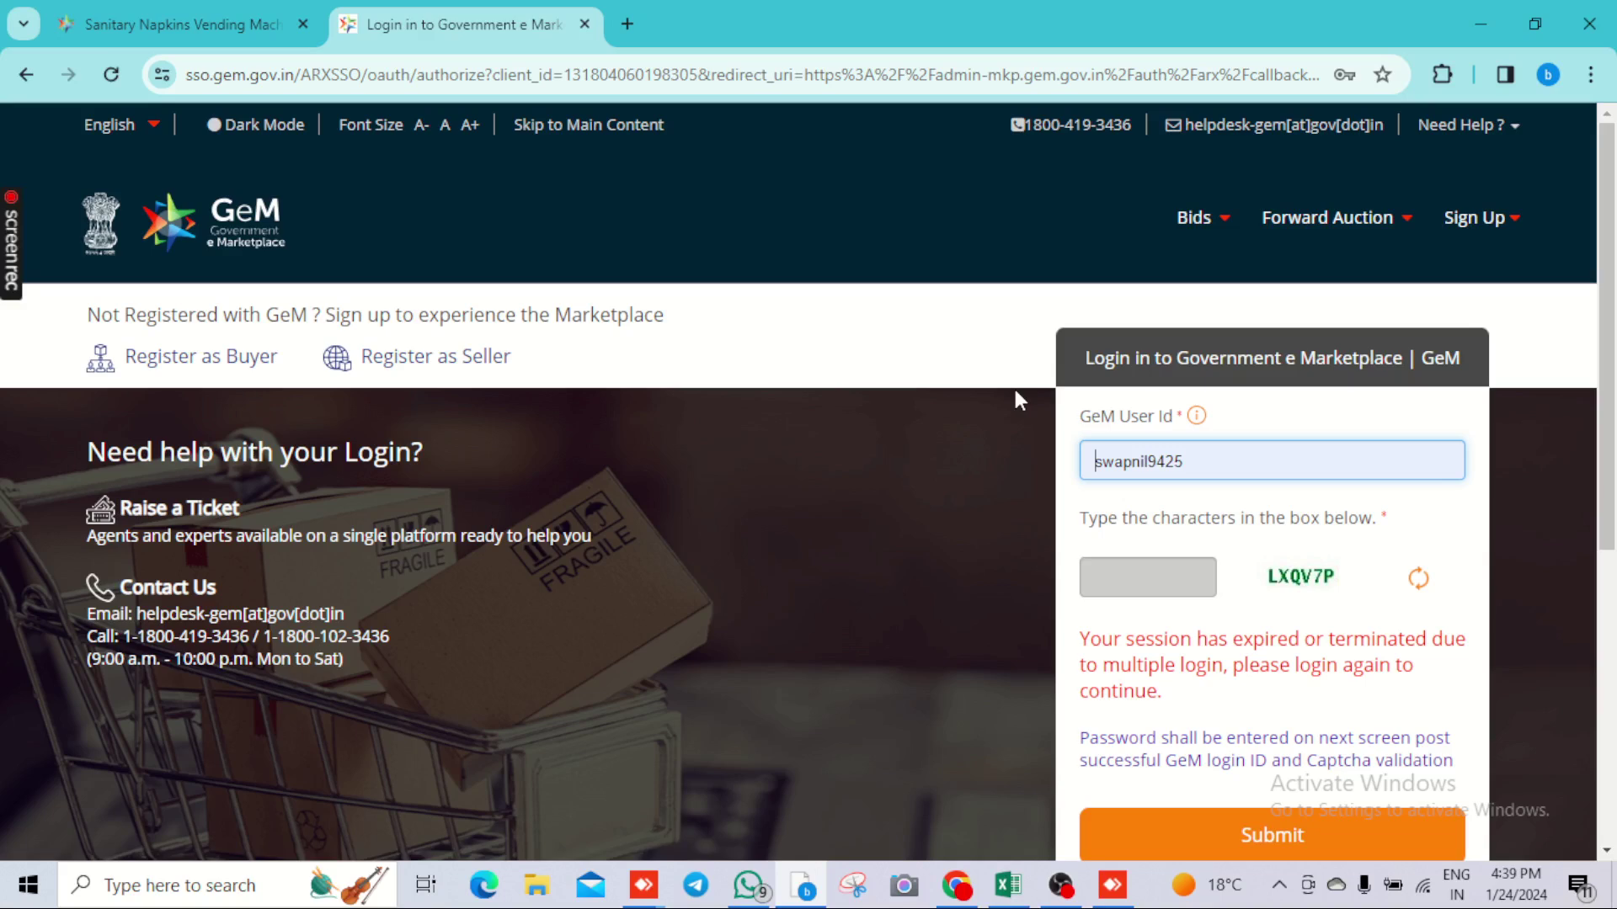
Sign in with the other seller's user ID, captcha and password, then return to the tender PDF
{"action": "double_click", "coordinate": [1137, 473]}
{"action": "key", "text": "BackSpace"}
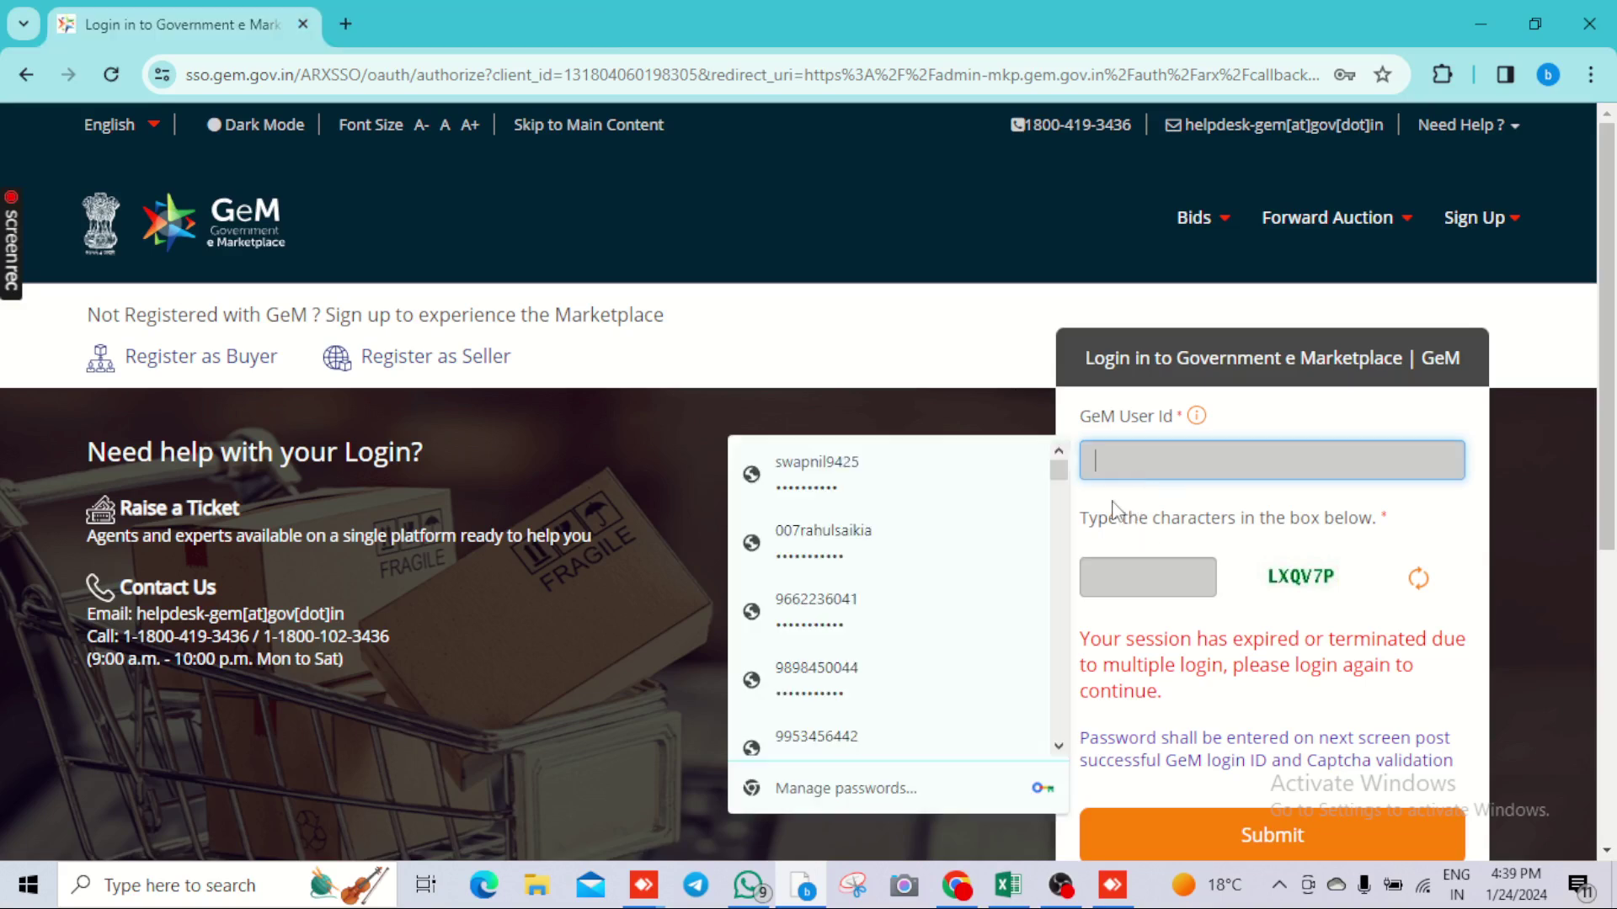
{"action": "type", "text": "r"}
{"action": "key", "text": "BackSpace"}
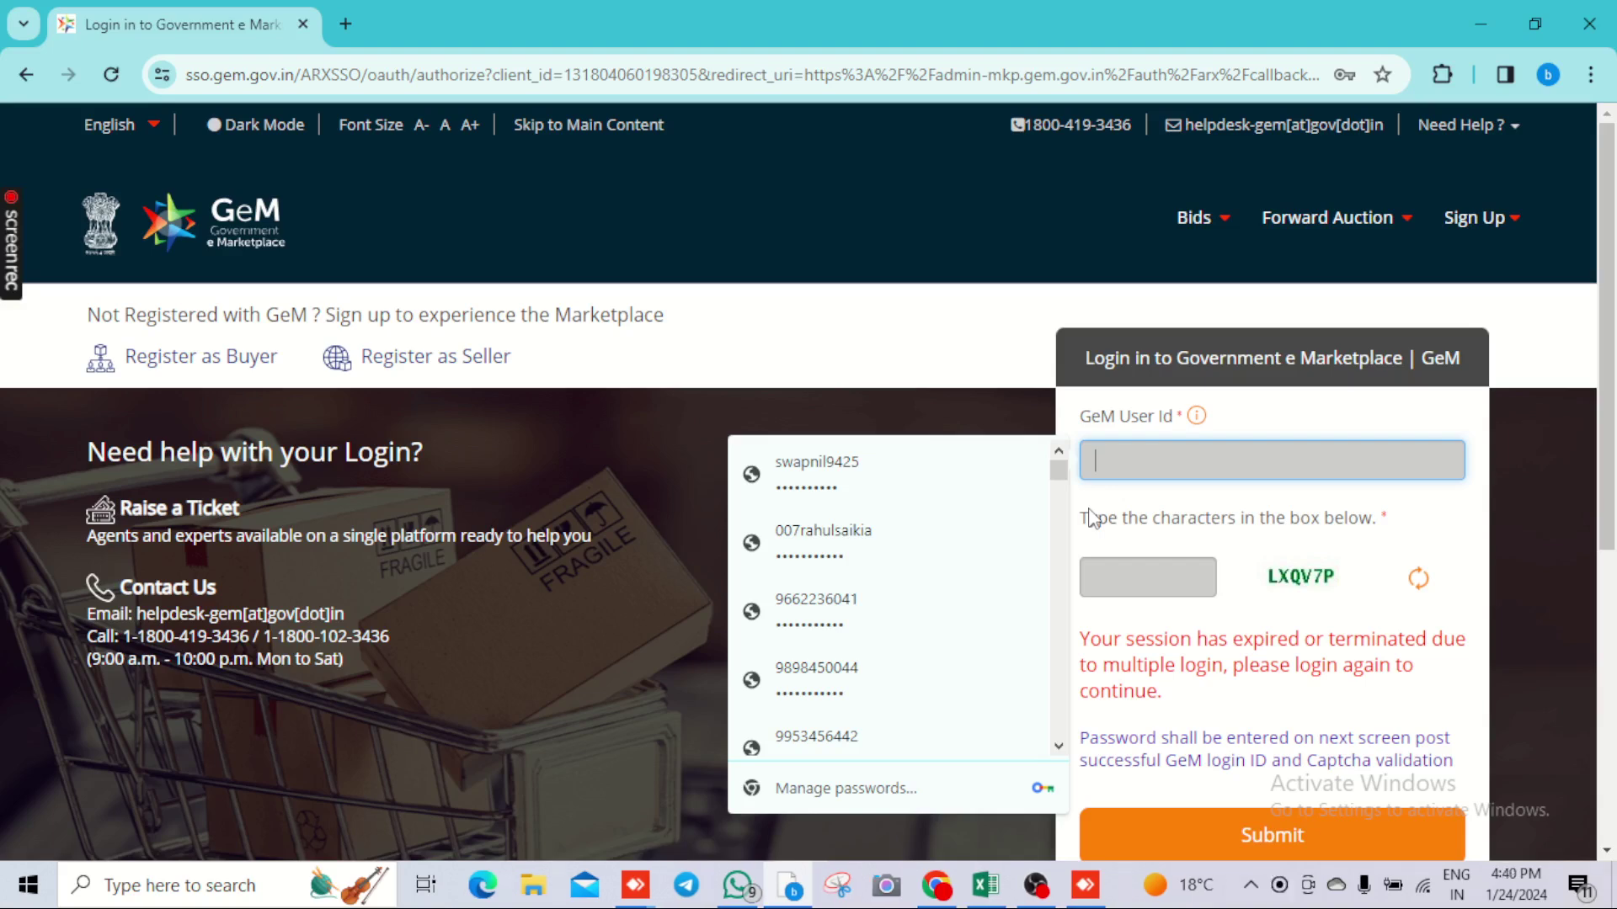
{"action": "type", "text": "vspenter"}
{"action": "left_click", "coordinate": [1129, 583]}
{"action": "type", "text": "LX"}
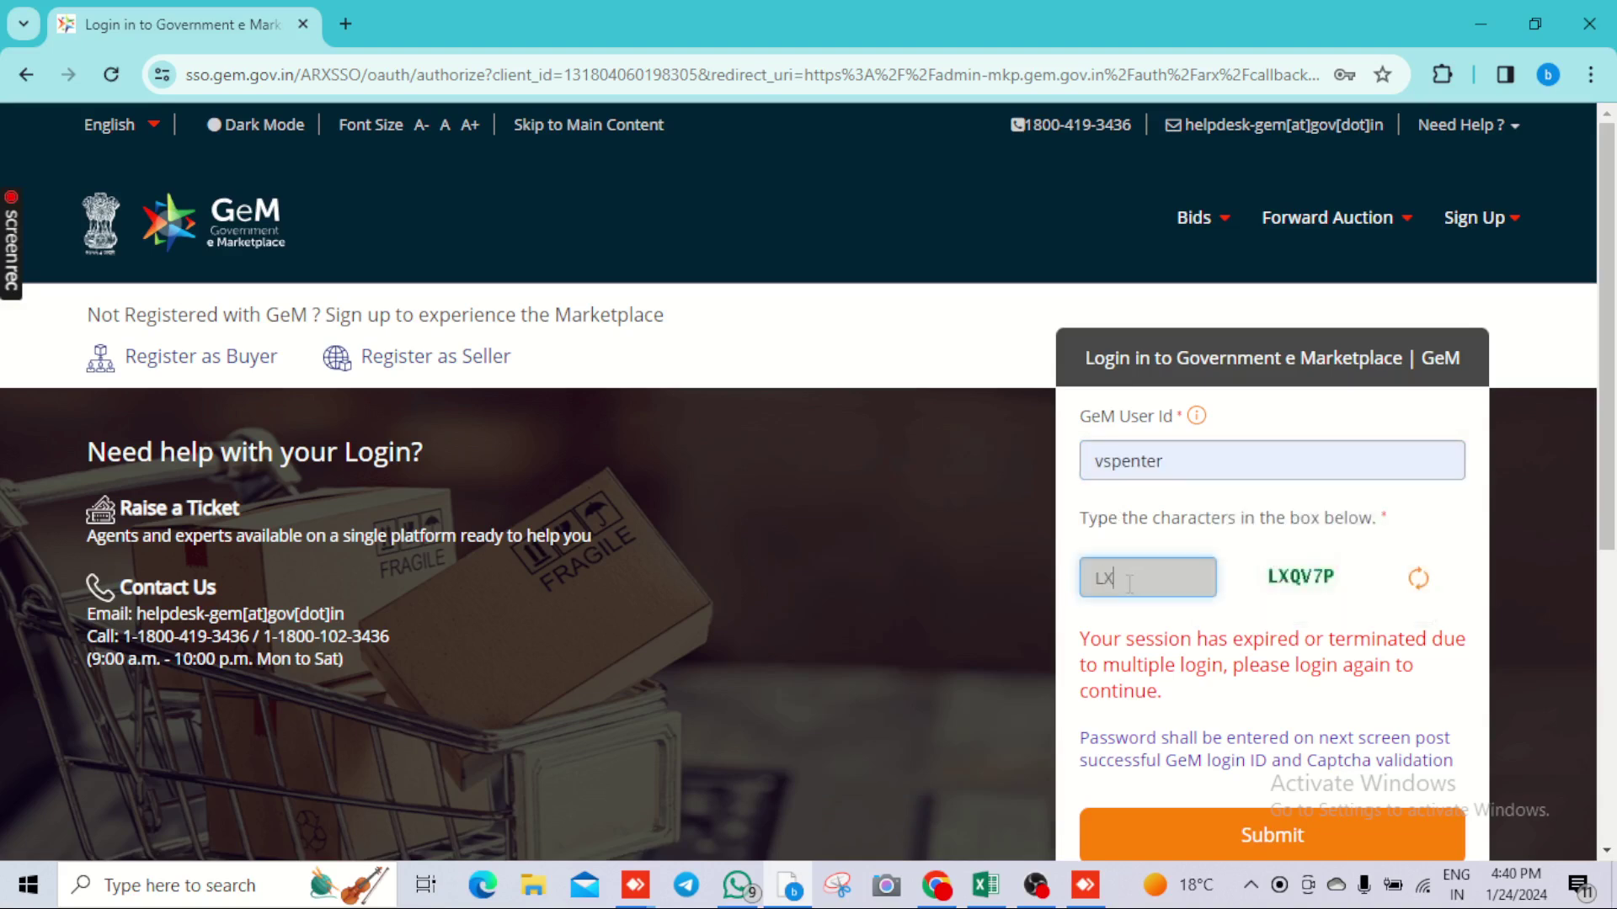
{"action": "type", "text": "QV7P"}
{"action": "scroll", "coordinate": [1130, 584], "scroll_direction": "down", "scroll_amount": 3}
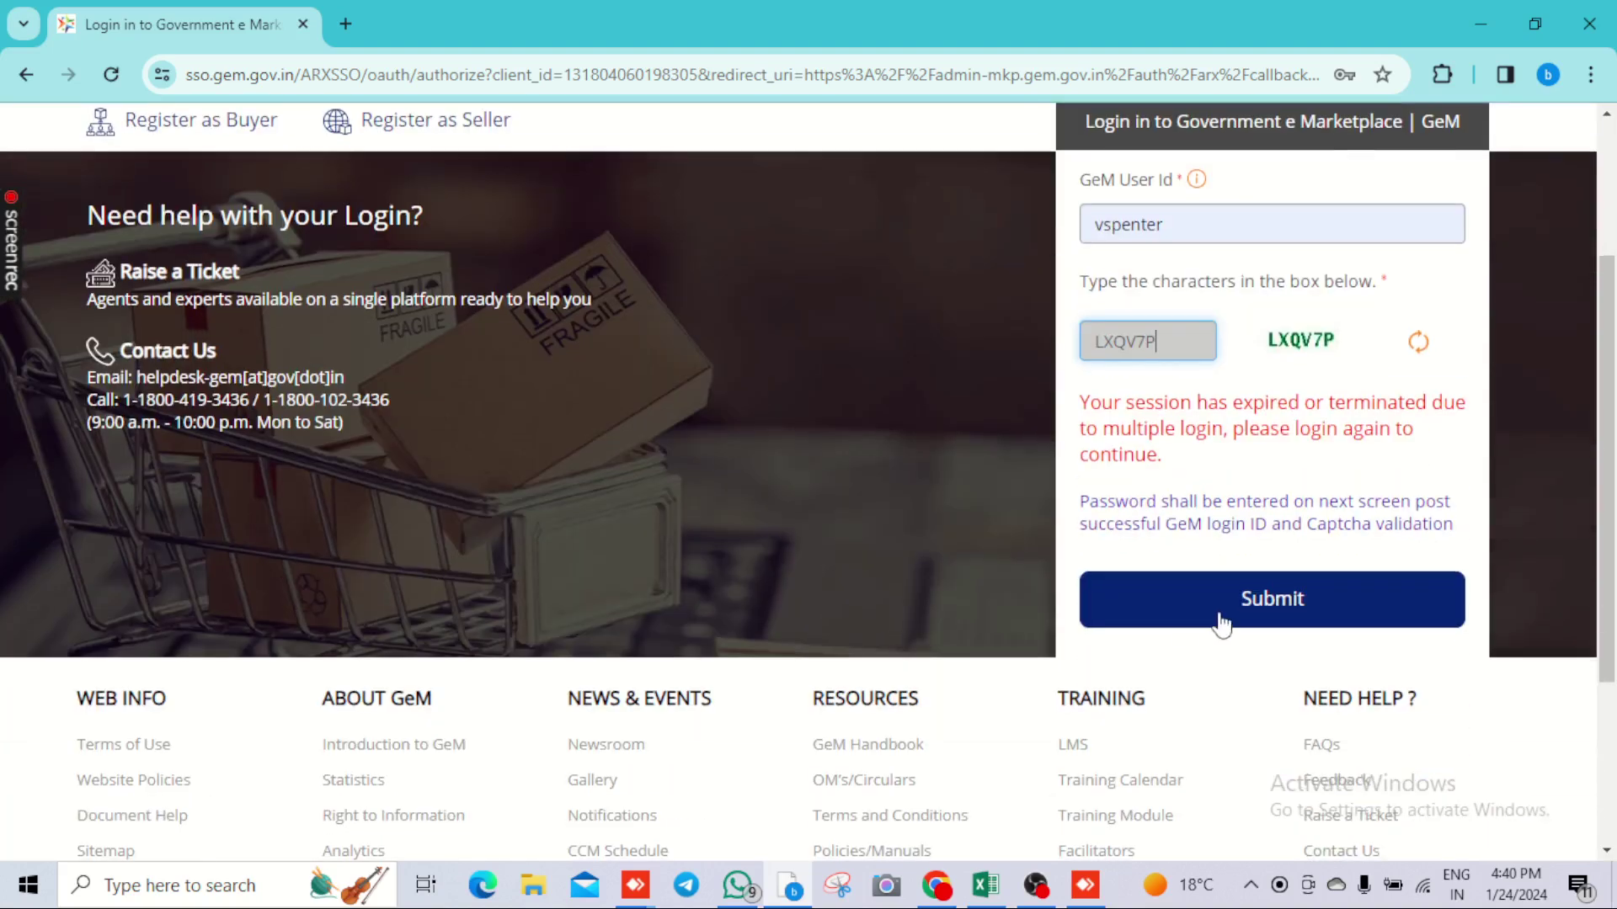
{"action": "left_click", "coordinate": [1220, 615]}
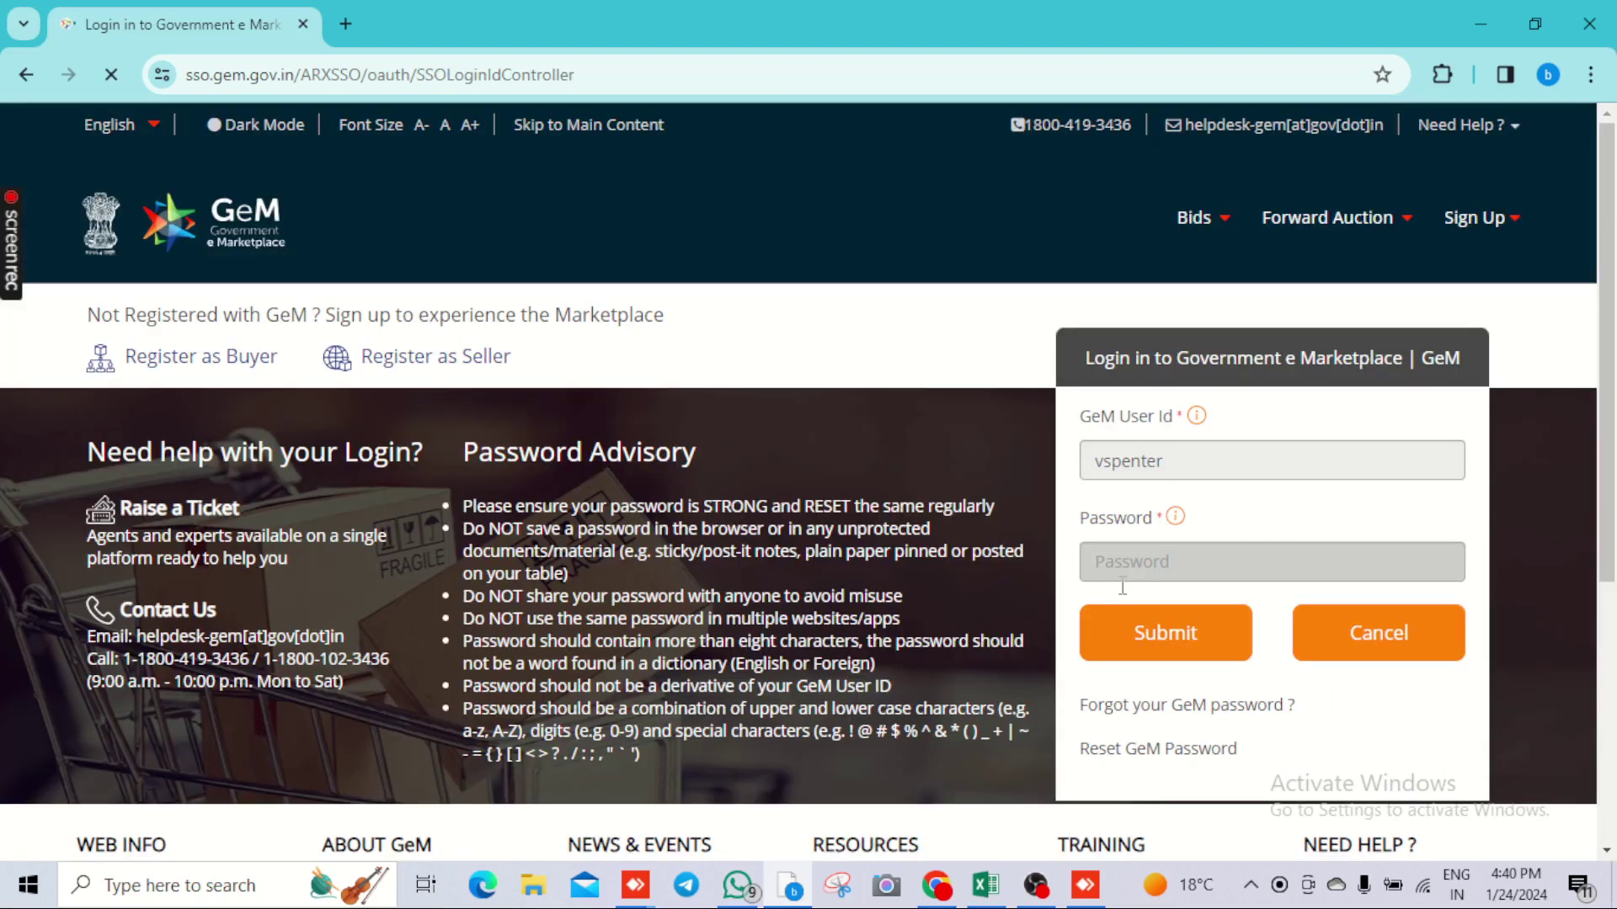
{"action": "left_click", "coordinate": [1153, 633]}
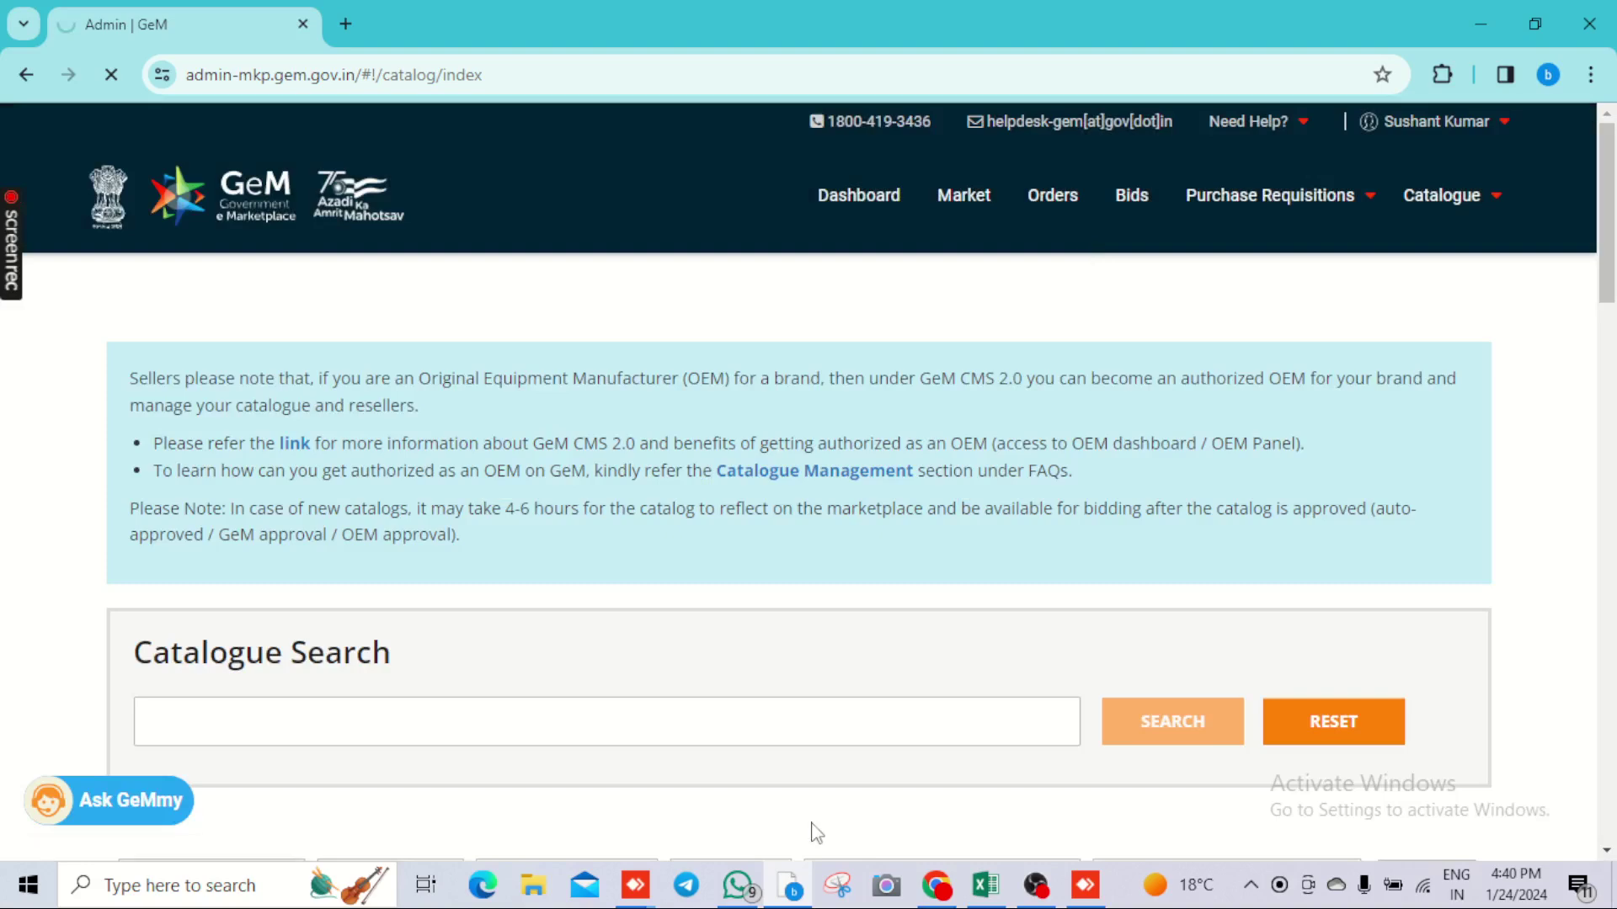
{"action": "left_click", "coordinate": [953, 894]}
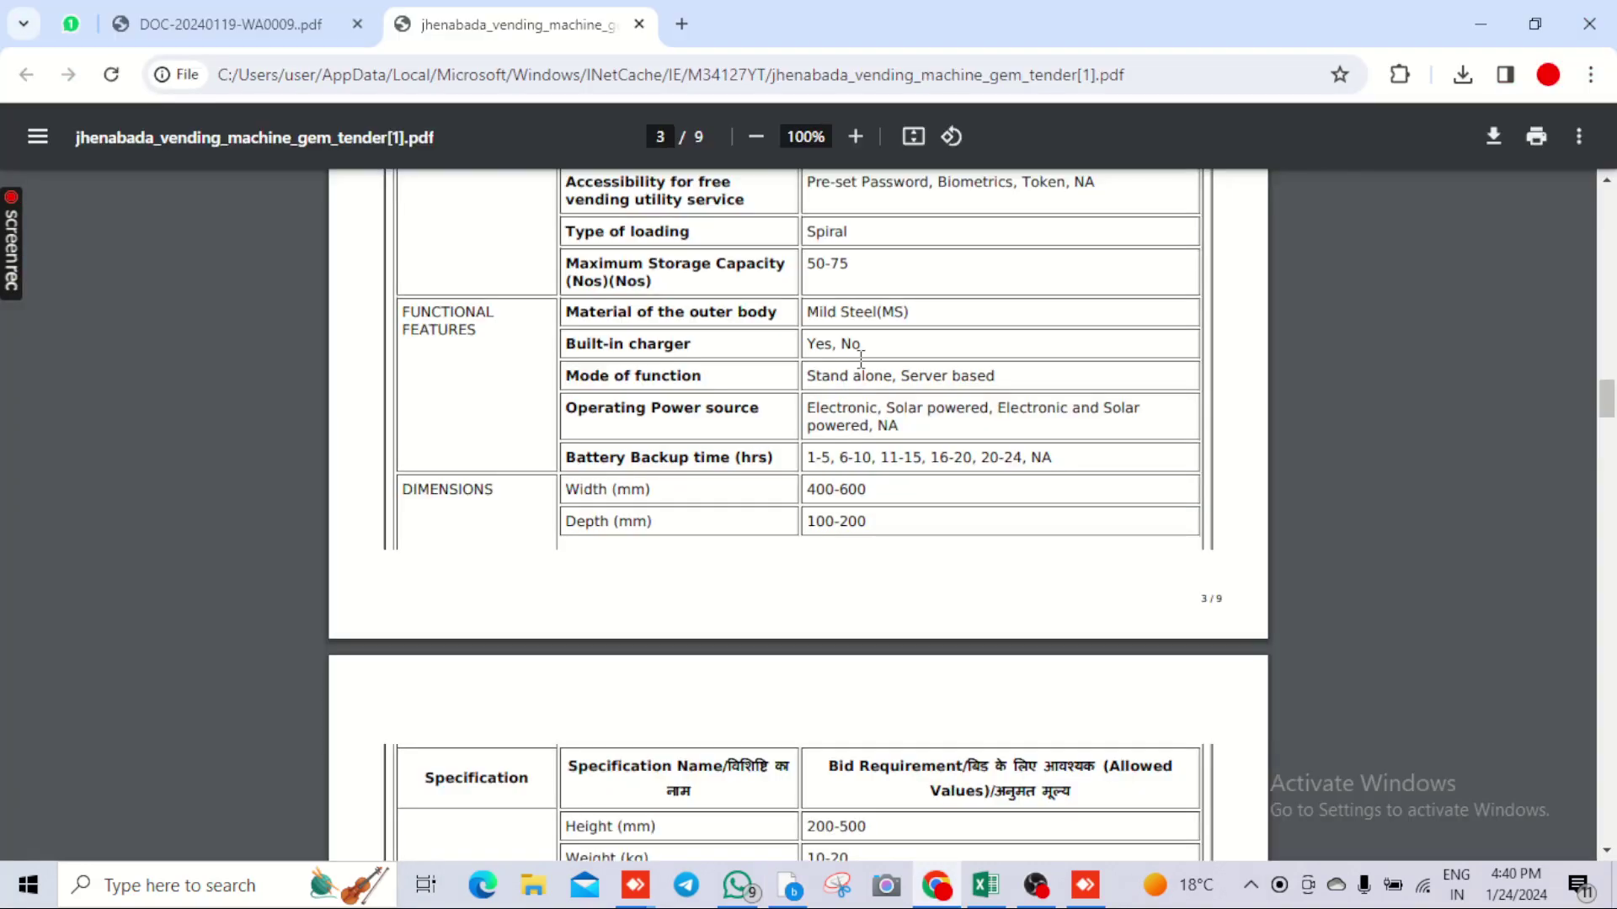
Copy bid GEM/2024/B/4470603 from the PDF, exact-search it in GeM and participate
{"action": "scroll", "coordinate": [861, 359], "scroll_direction": "up", "scroll_amount": 20}
{"action": "left_click_drag", "start_coordinate": [1041, 313], "coordinate": [1204, 320]}
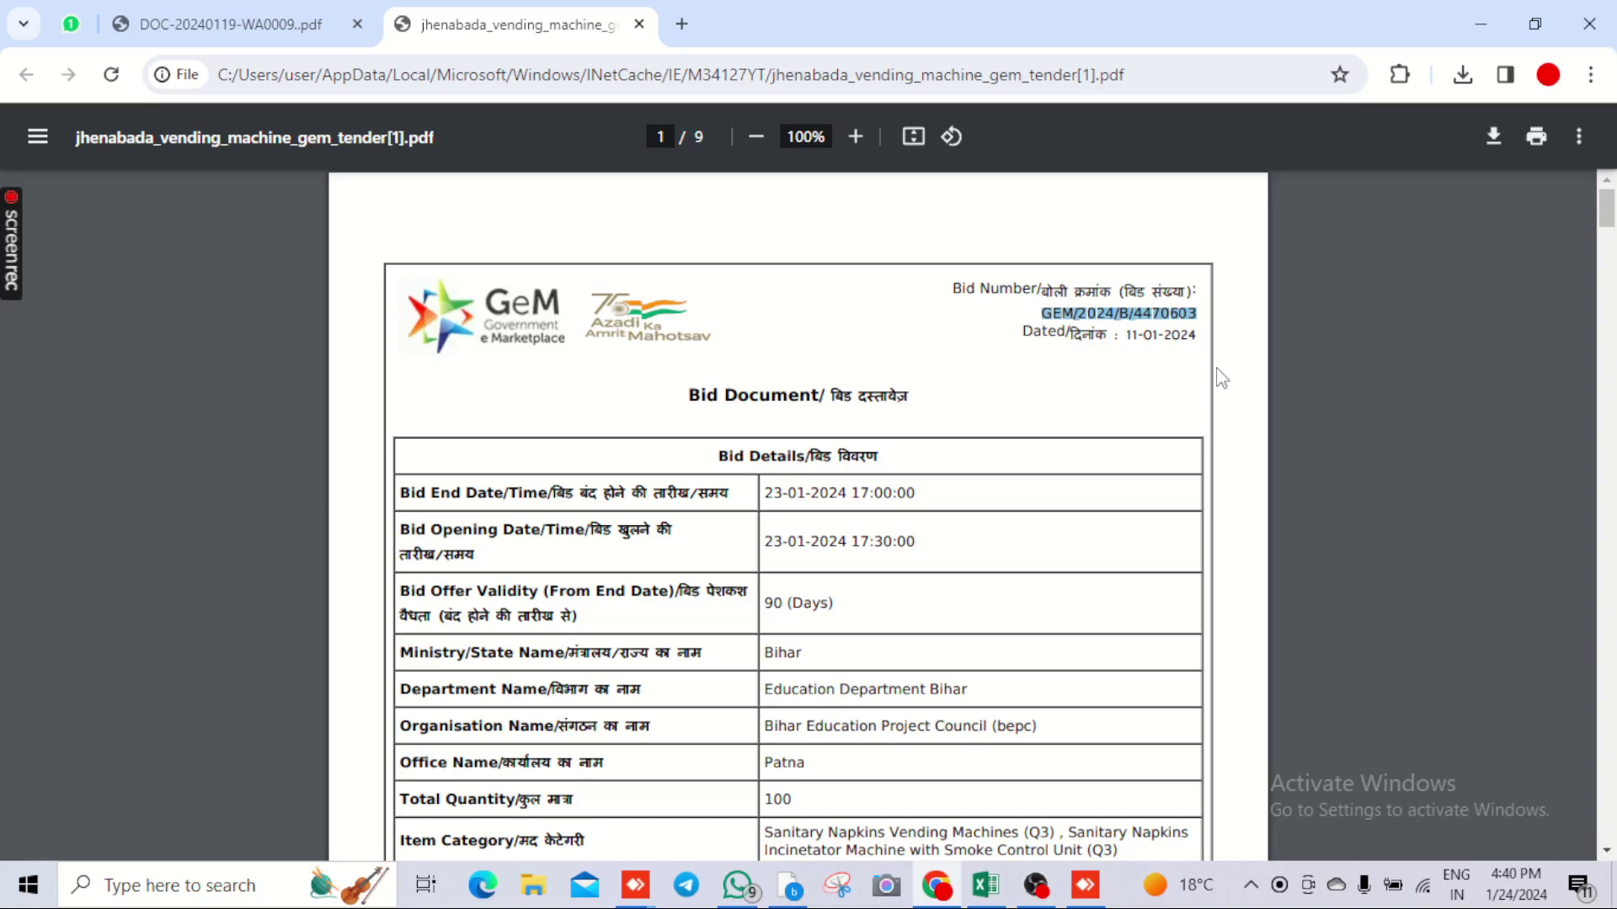
{"action": "key", "text": "alt+Tab"}
{"action": "left_click", "coordinate": [1004, 342]}
{"action": "left_click", "coordinate": [1101, 426]}
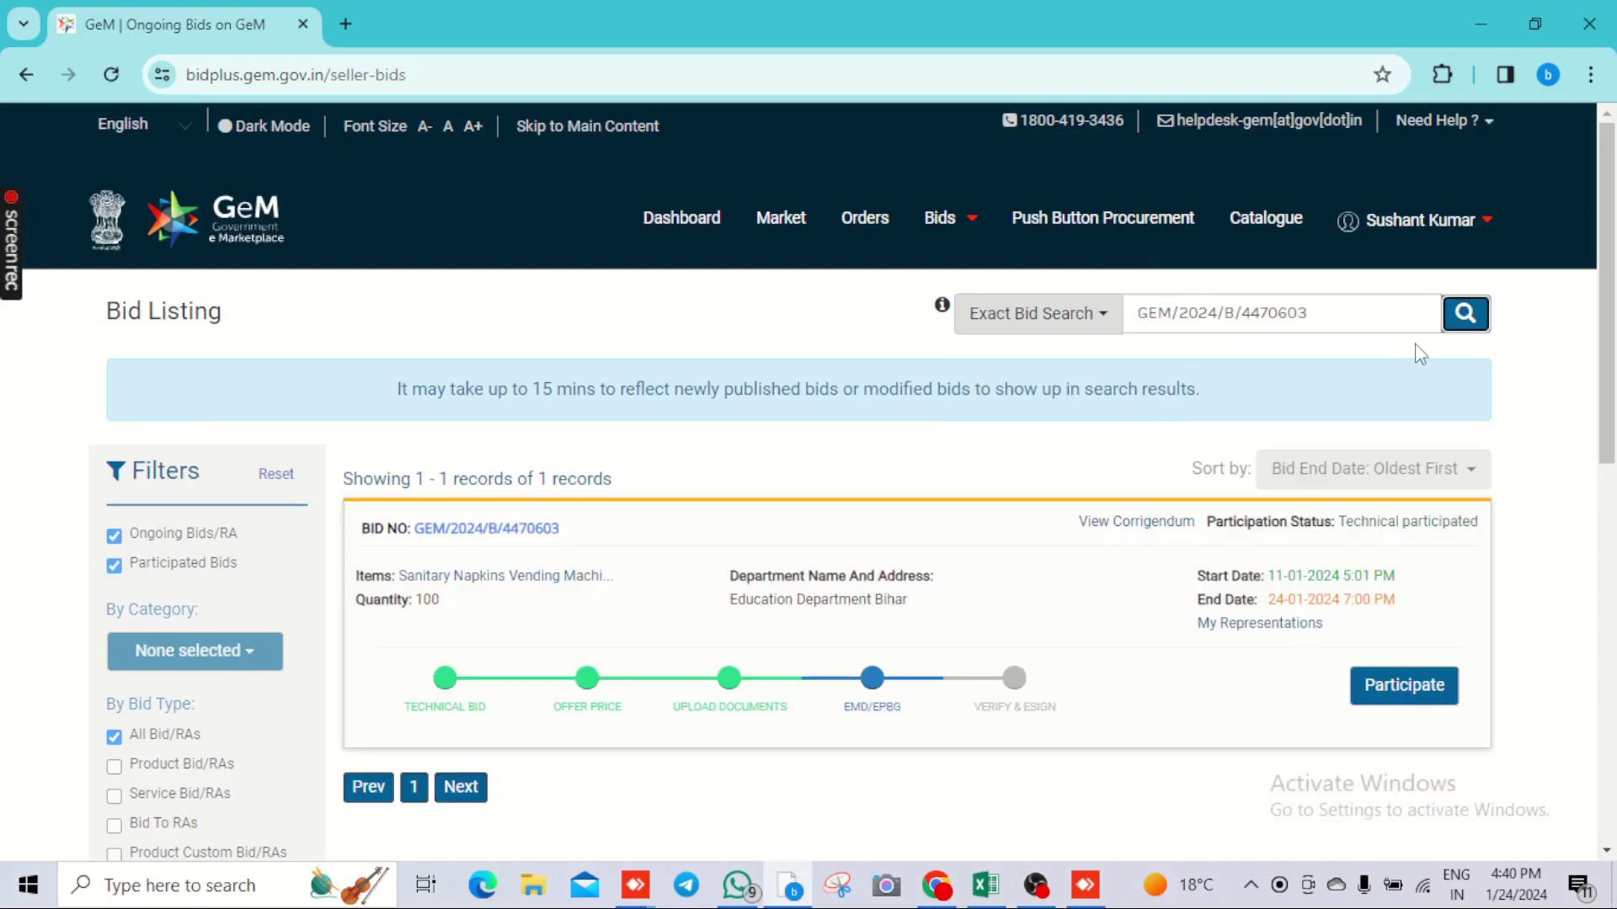
{"action": "scroll", "coordinate": [815, 509], "scroll_direction": "down", "scroll_amount": 3}
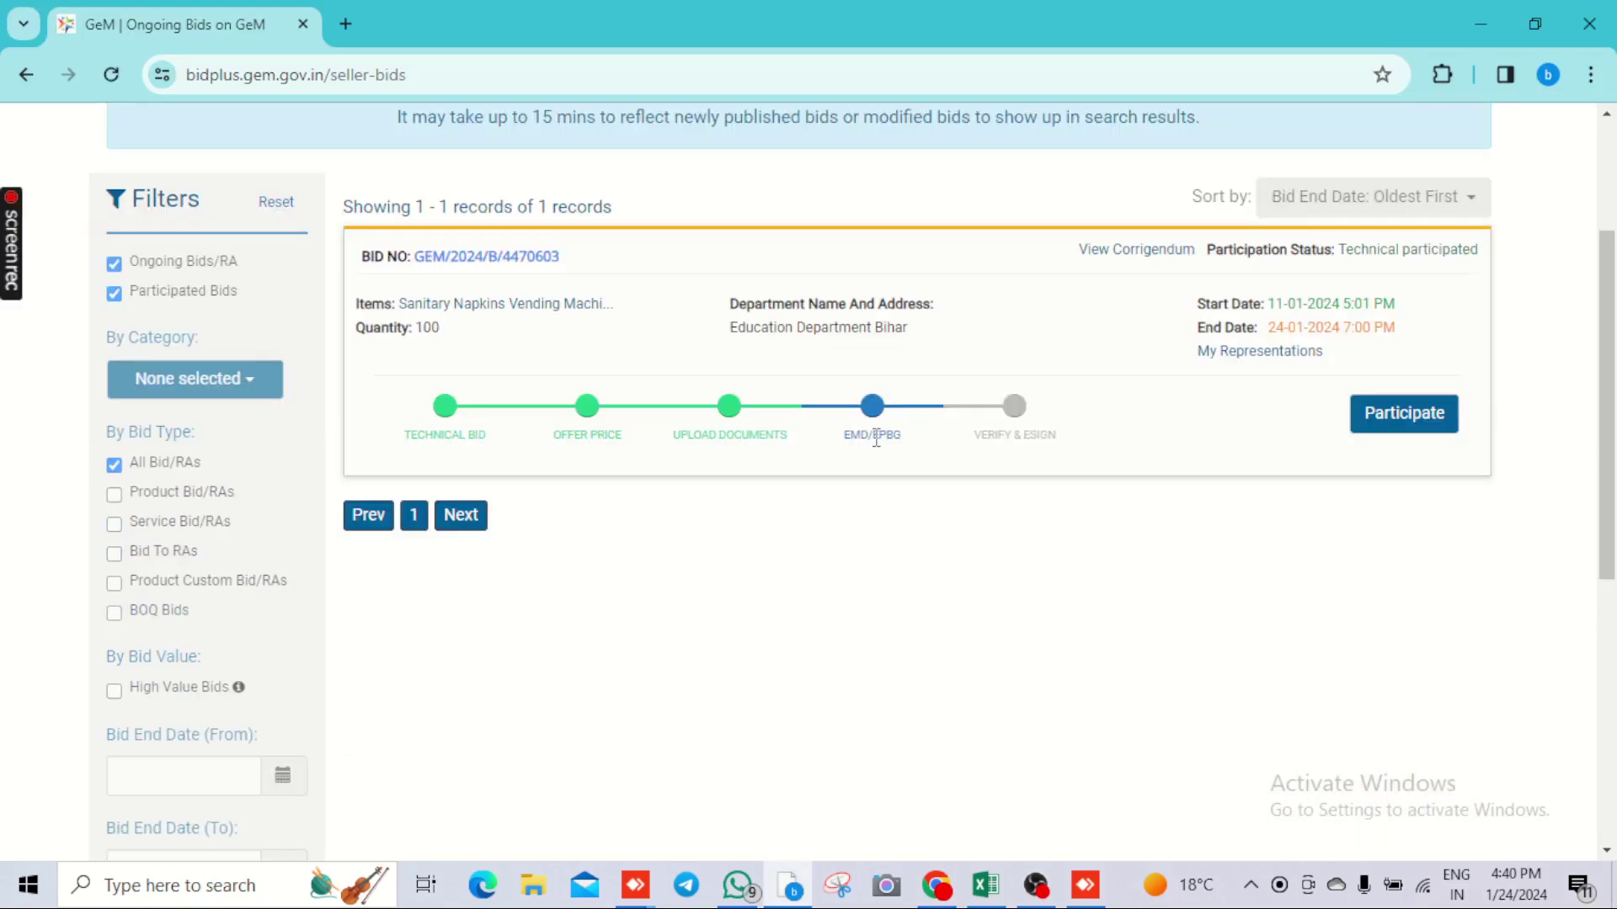
{"action": "left_click", "coordinate": [1382, 437]}
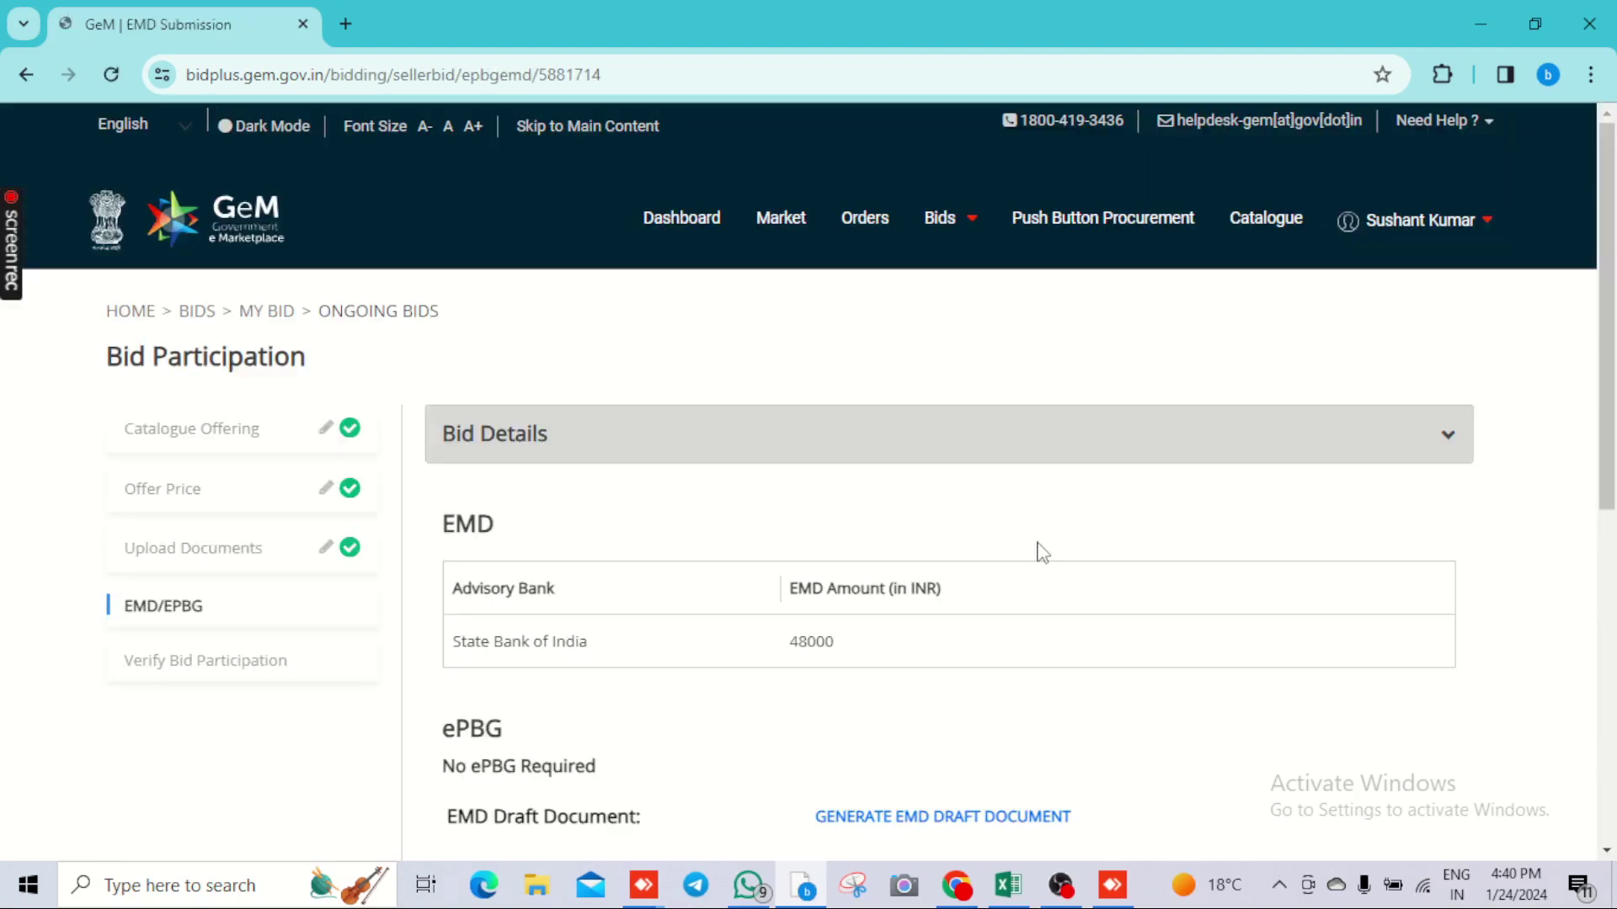
{"action": "scroll", "coordinate": [1040, 552], "scroll_direction": "down", "scroll_amount": 5}
{"action": "scroll", "coordinate": [1087, 548], "scroll_direction": "up", "scroll_amount": 1}
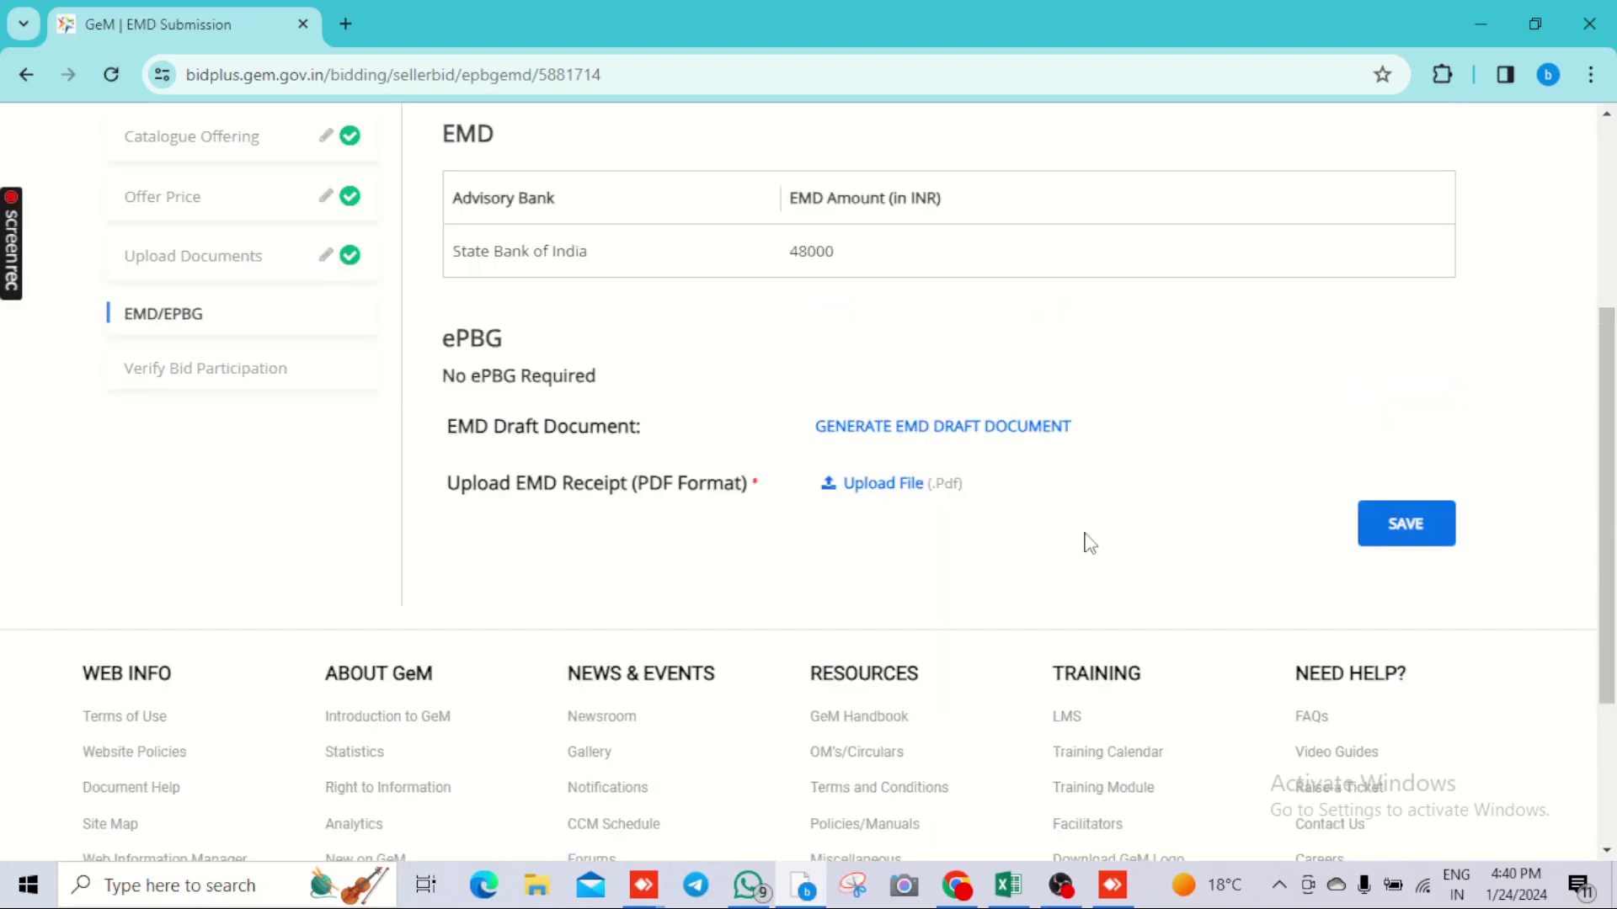
{"action": "scroll", "coordinate": [1087, 543], "scroll_direction": "up", "scroll_amount": 3}
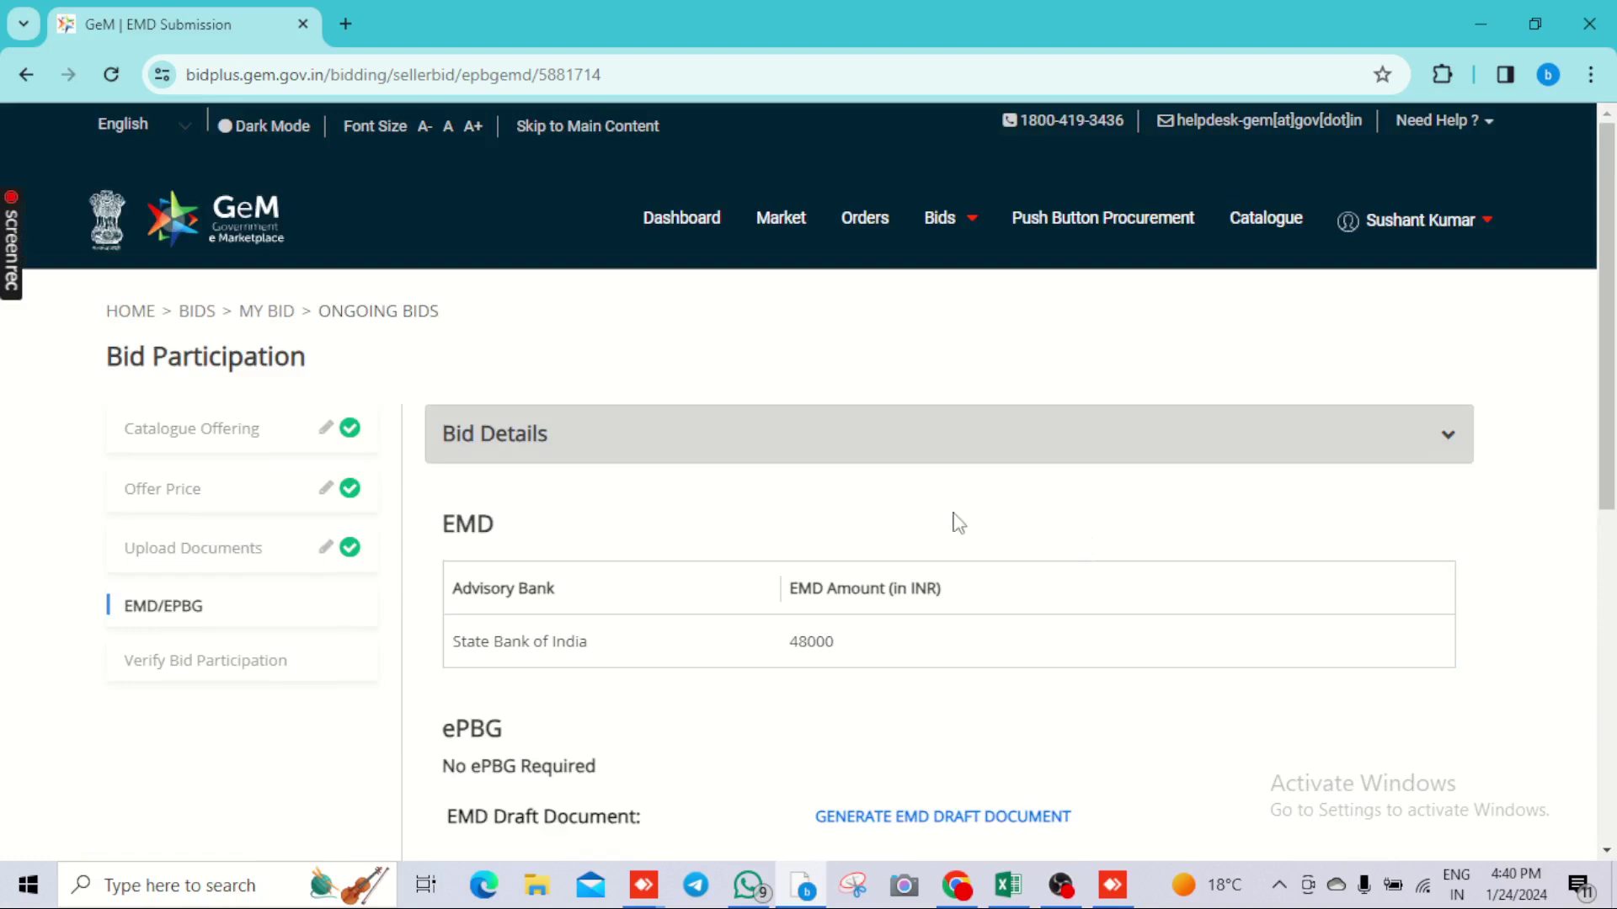
{"action": "left_click_drag", "start_coordinate": [122, 276], "coordinate": [274, 295]}
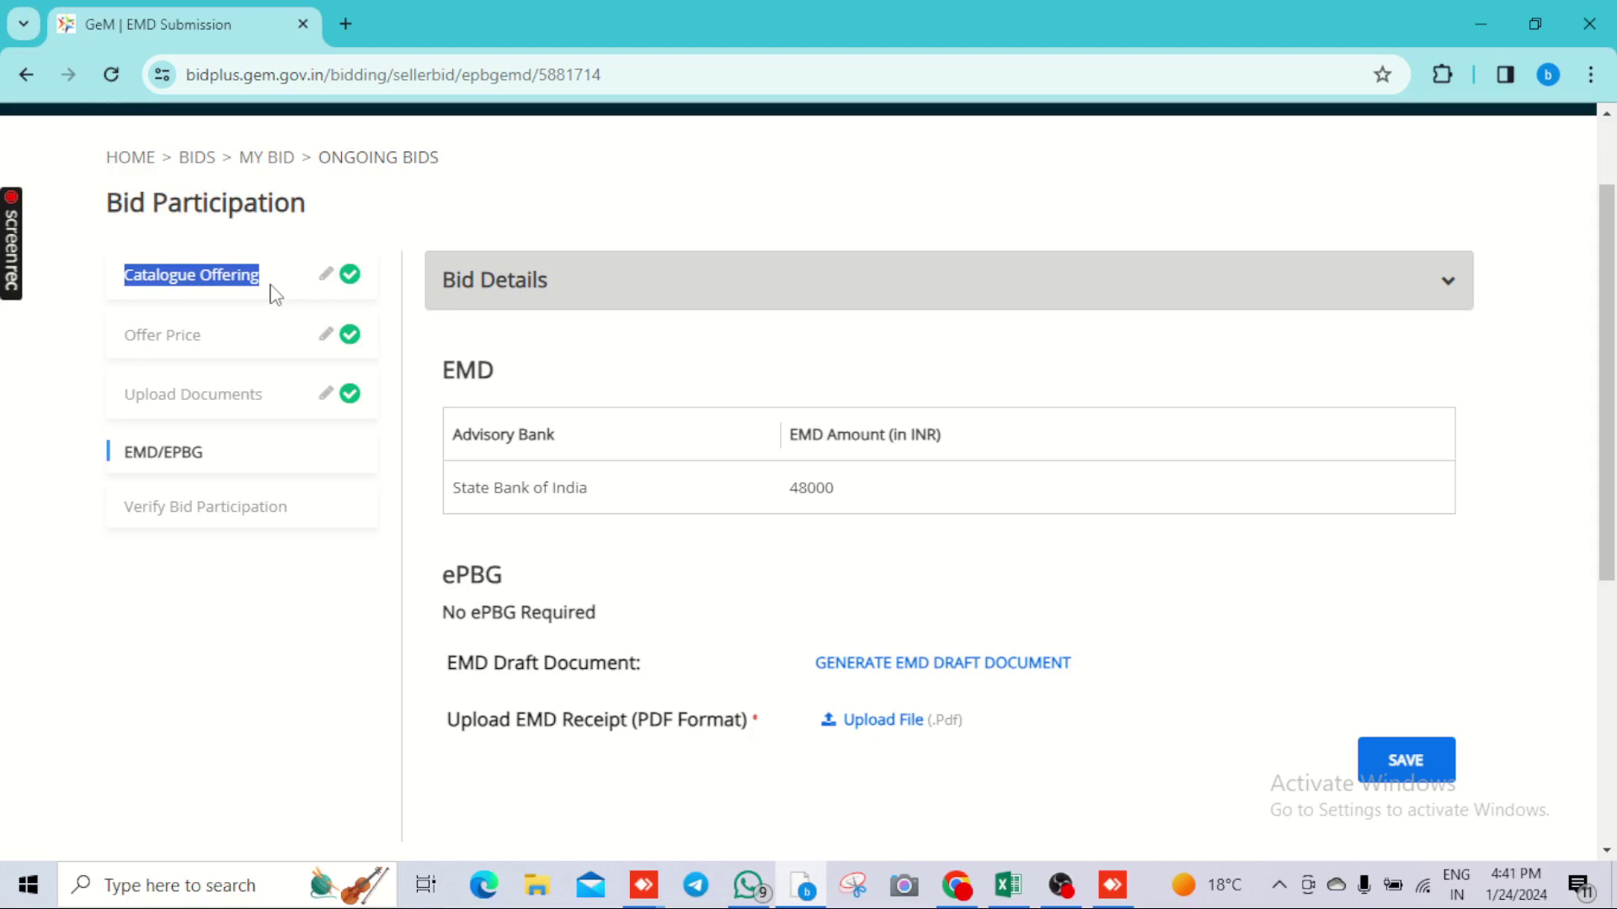
{"action": "left_click", "coordinate": [61, 378]}
{"action": "left_click_drag", "start_coordinate": [119, 340], "coordinate": [217, 345]}
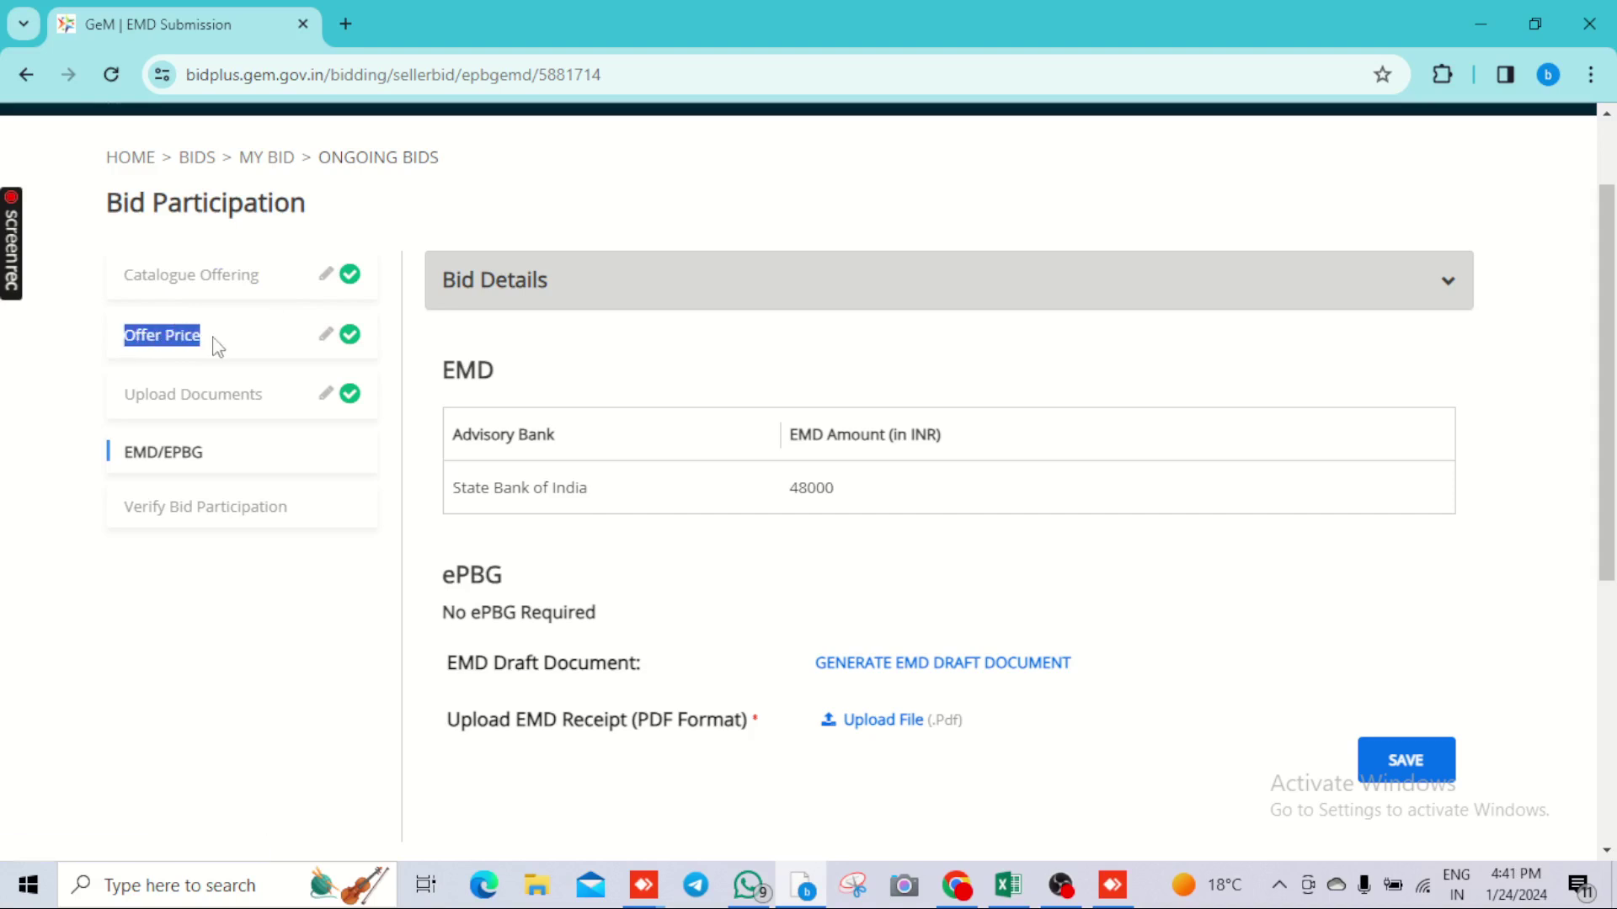
{"action": "left_click", "coordinate": [43, 419]}
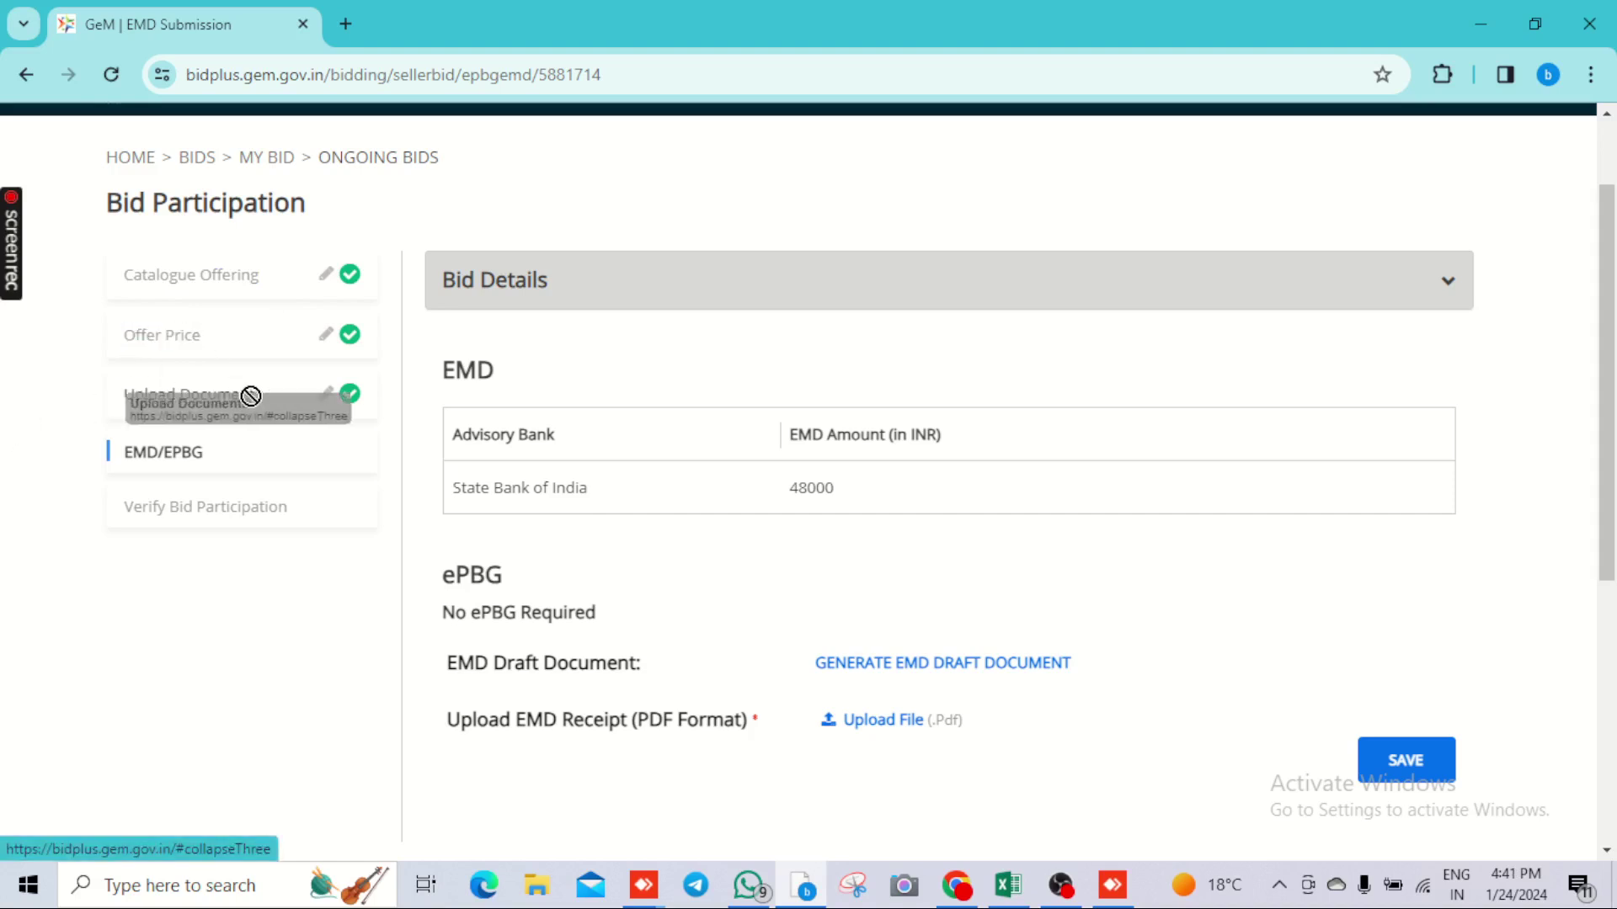
{"action": "left_click_drag", "start_coordinate": [112, 379], "coordinate": [303, 397]}
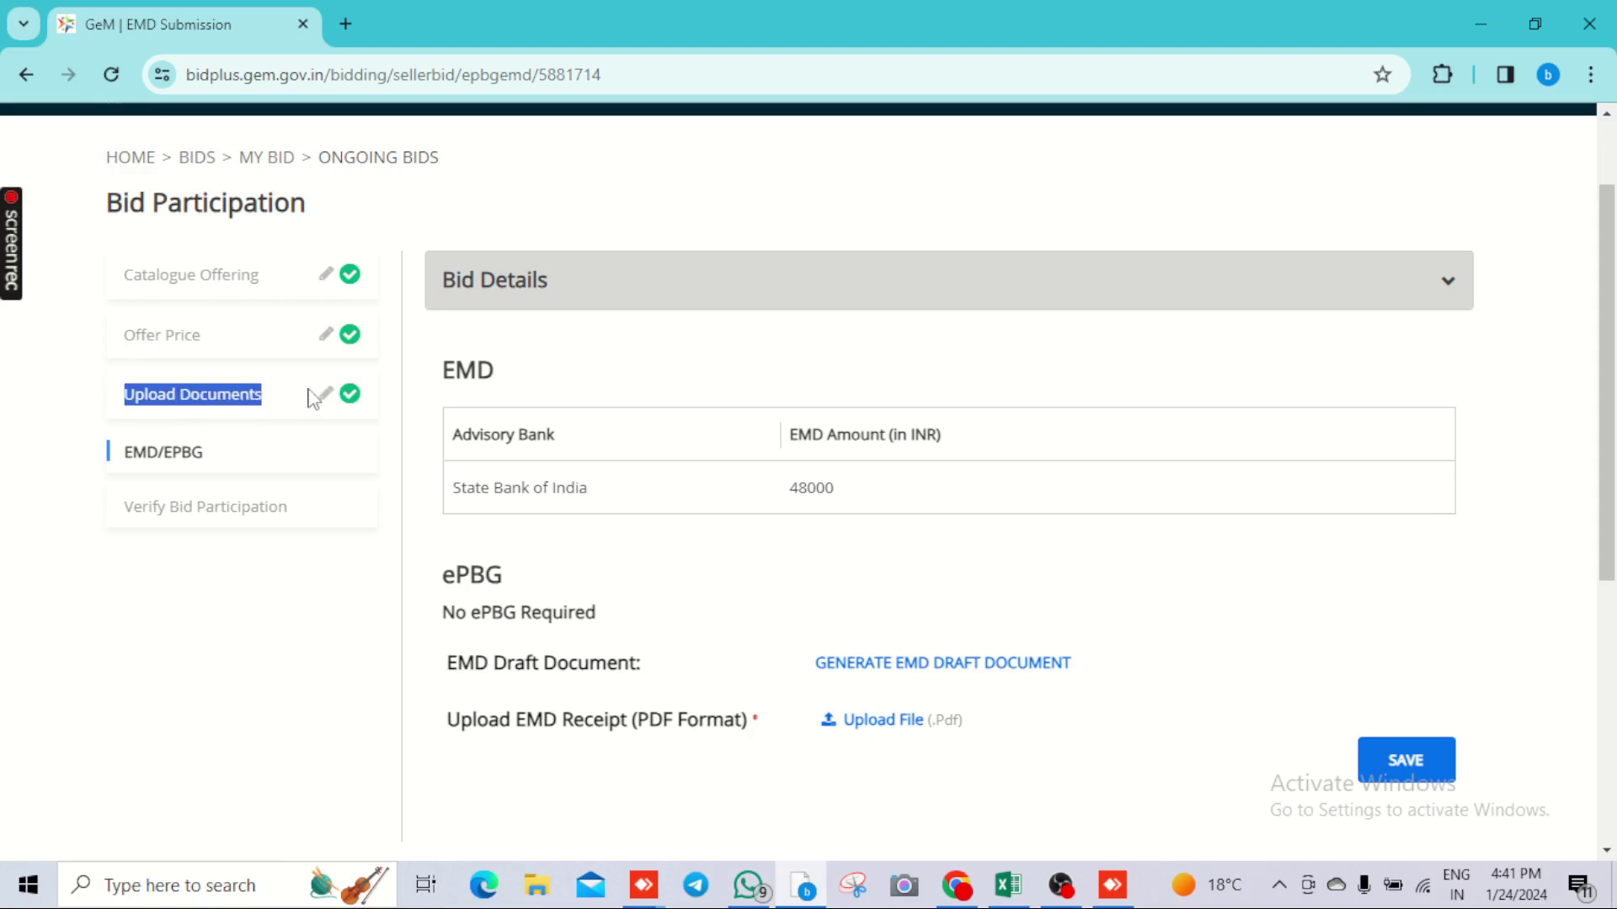
{"action": "left_click", "coordinate": [250, 659]}
{"action": "left_click_drag", "start_coordinate": [148, 452], "coordinate": [251, 459]}
{"action": "scroll", "coordinate": [269, 497], "scroll_direction": "down", "scroll_amount": 3}
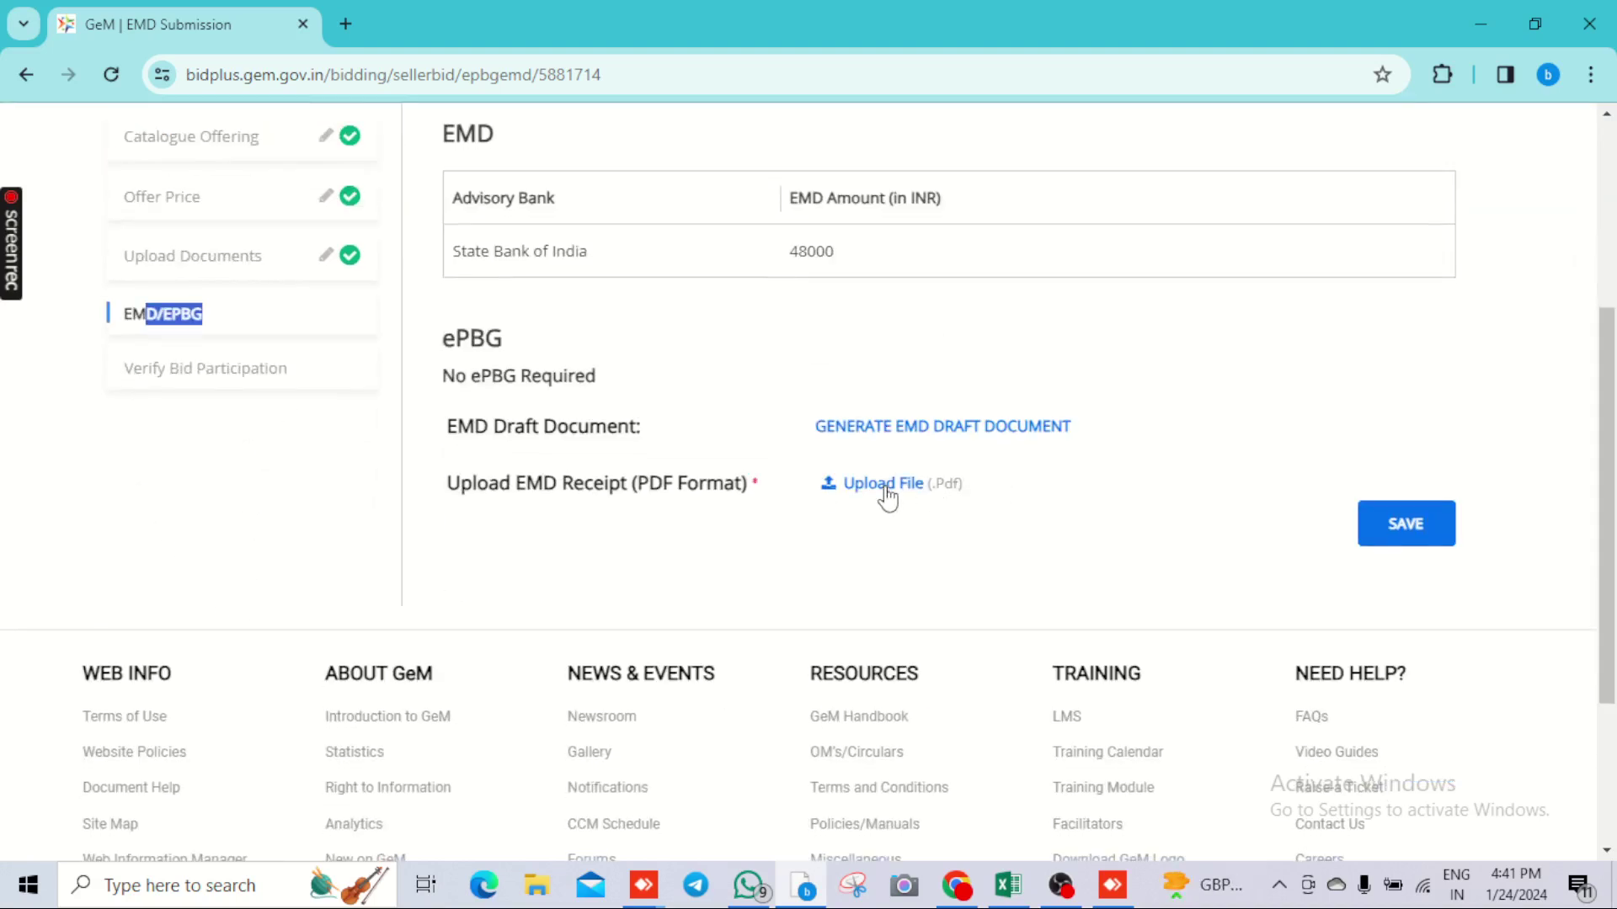
{"action": "scroll", "coordinate": [887, 497], "scroll_direction": "up", "scroll_amount": 2}
{"action": "left_click", "coordinate": [269, 512]}
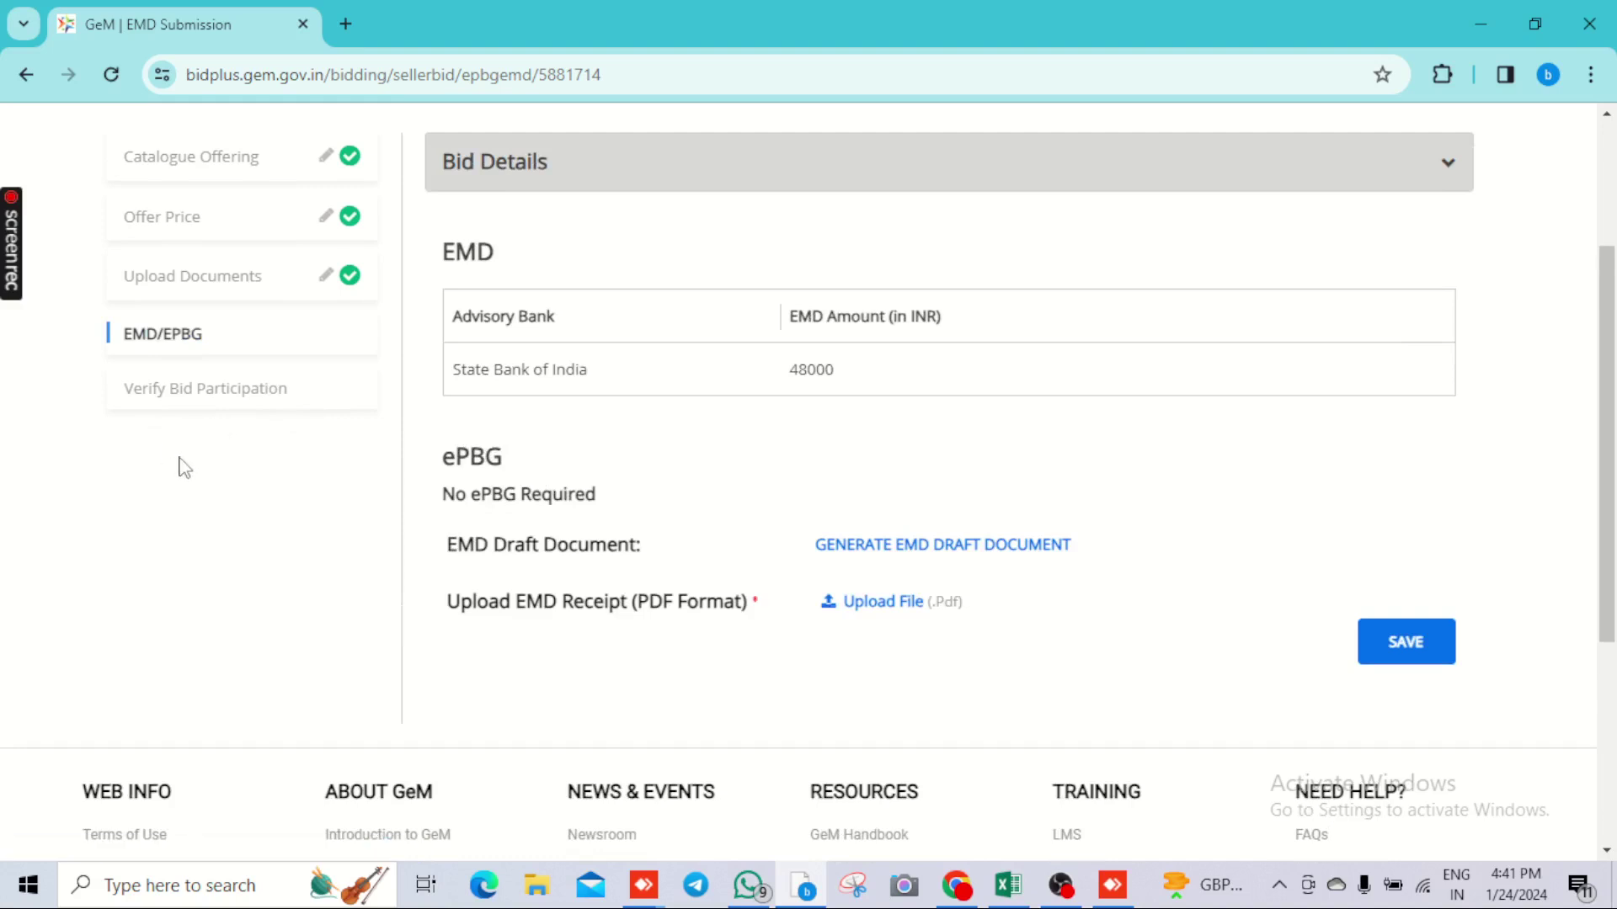
{"action": "left_click_drag", "start_coordinate": [124, 393], "coordinate": [296, 404]}
{"action": "left_click", "coordinate": [288, 462]}
{"action": "scroll", "coordinate": [770, 495], "scroll_direction": "down", "scroll_amount": 4}
{"action": "scroll", "coordinate": [770, 495], "scroll_direction": "up", "scroll_amount": 6}
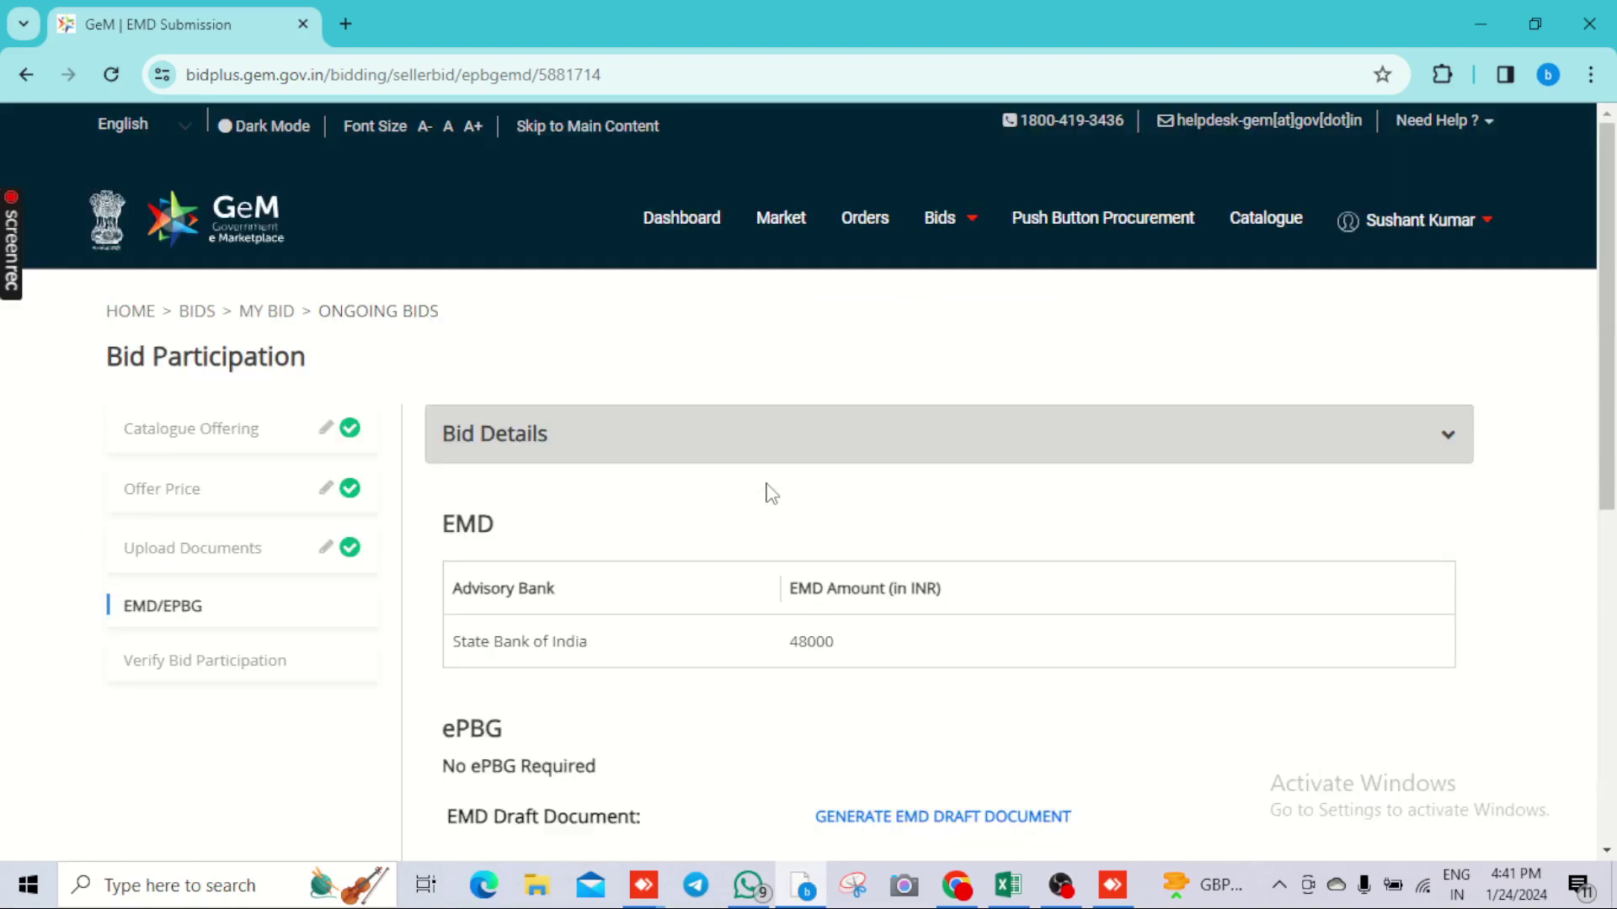
{"action": "scroll", "coordinate": [771, 495], "scroll_direction": "down", "scroll_amount": 4}
{"action": "scroll", "coordinate": [772, 494], "scroll_direction": "up", "scroll_amount": 4}
{"action": "scroll", "coordinate": [772, 494], "scroll_direction": "down", "scroll_amount": 4}
{"action": "scroll", "coordinate": [770, 488], "scroll_direction": "up", "scroll_amount": 1}
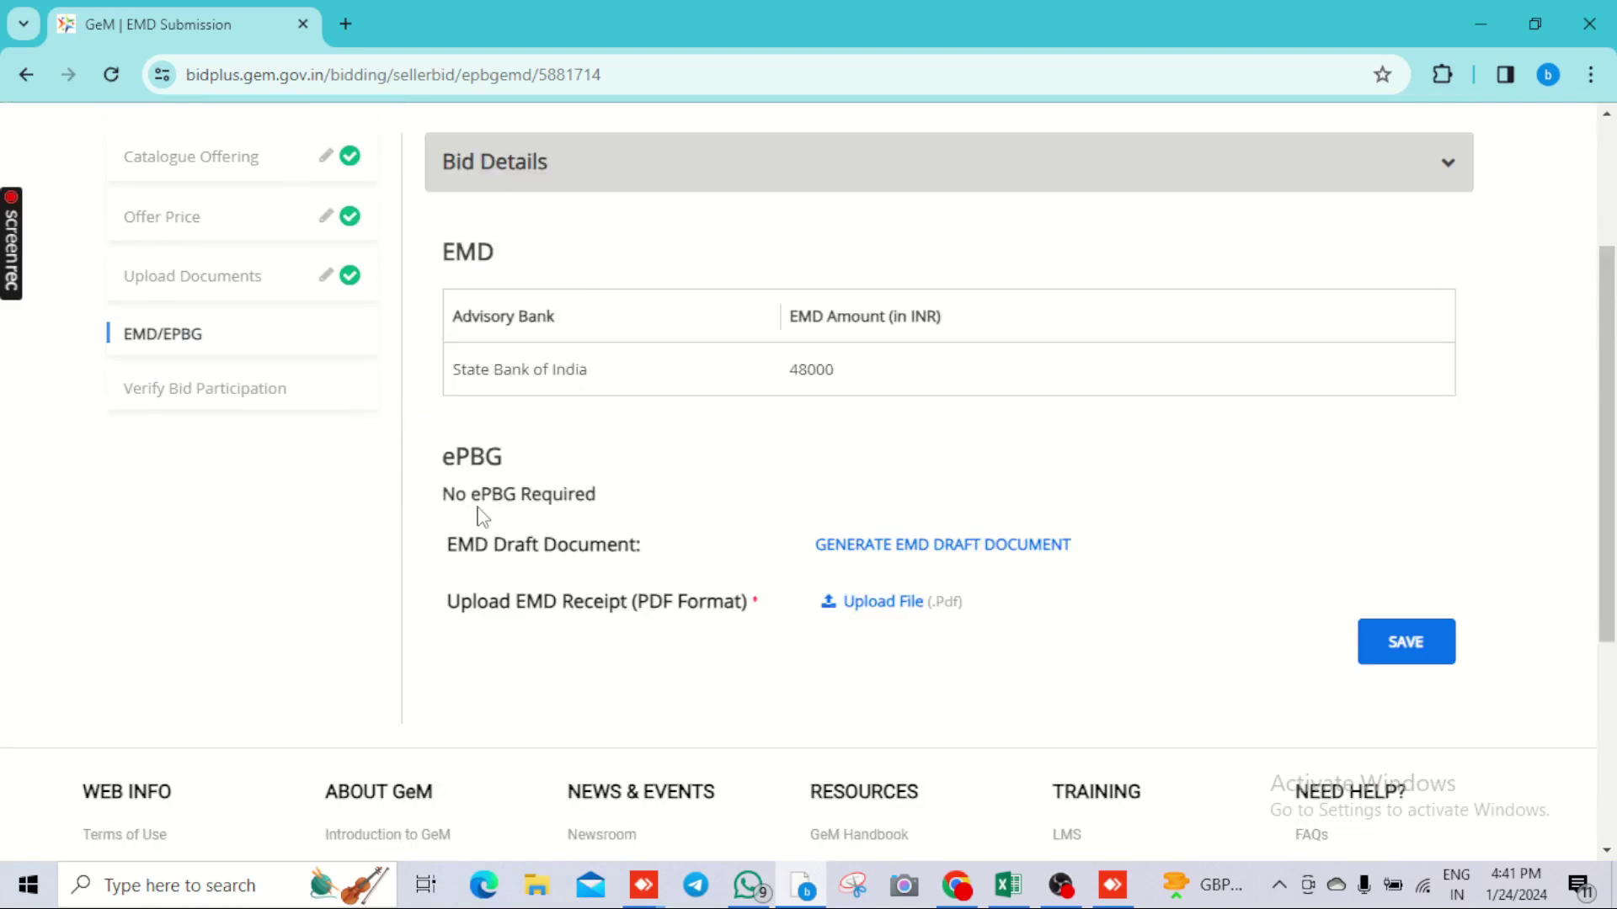
{"action": "scroll", "coordinate": [422, 509], "scroll_direction": "up", "scroll_amount": 1}
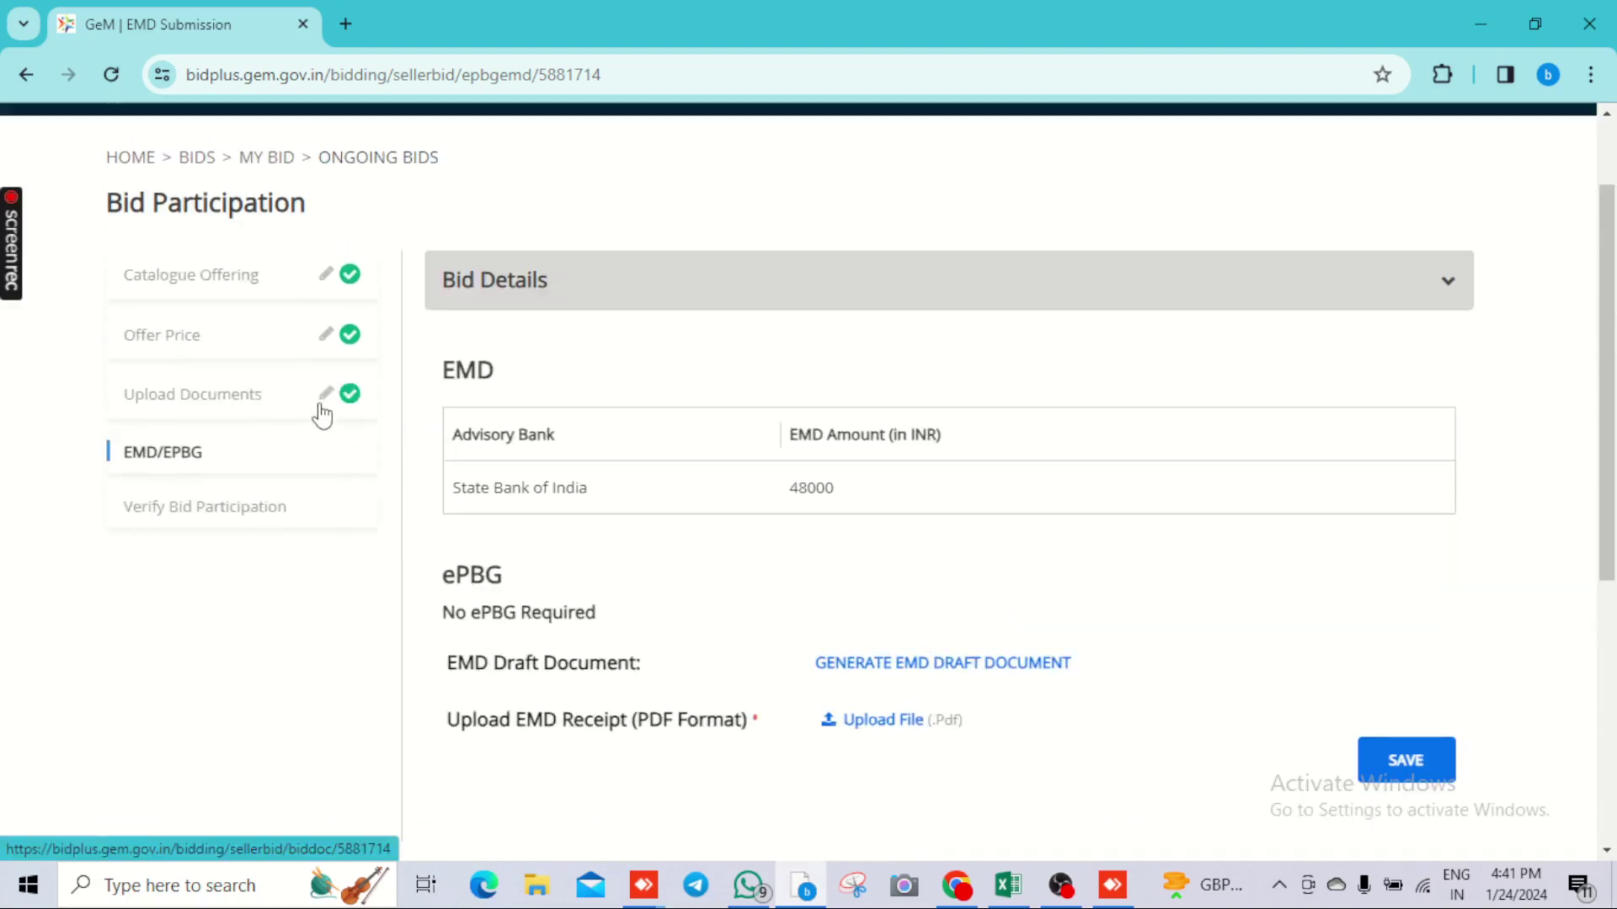
In Upload Documents, request EMD exemption under Registered with designated Agency / Authority
{"action": "left_click", "coordinate": [331, 414]}
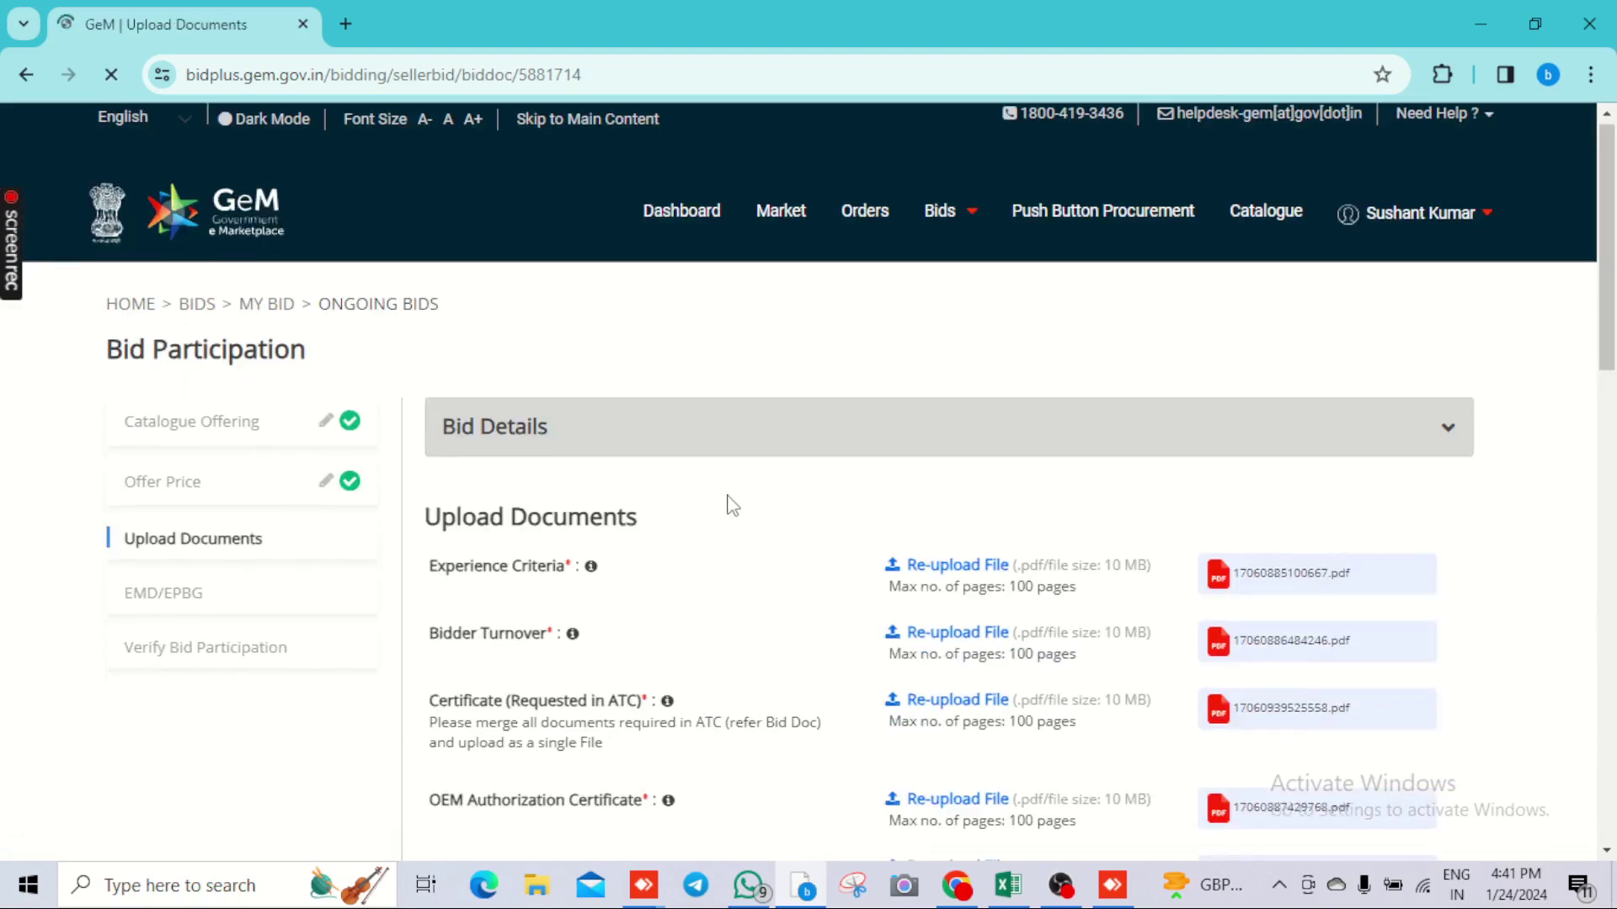
{"action": "scroll", "coordinate": [1047, 487], "scroll_direction": "down", "scroll_amount": 4}
{"action": "scroll", "coordinate": [1047, 486], "scroll_direction": "down", "scroll_amount": 2}
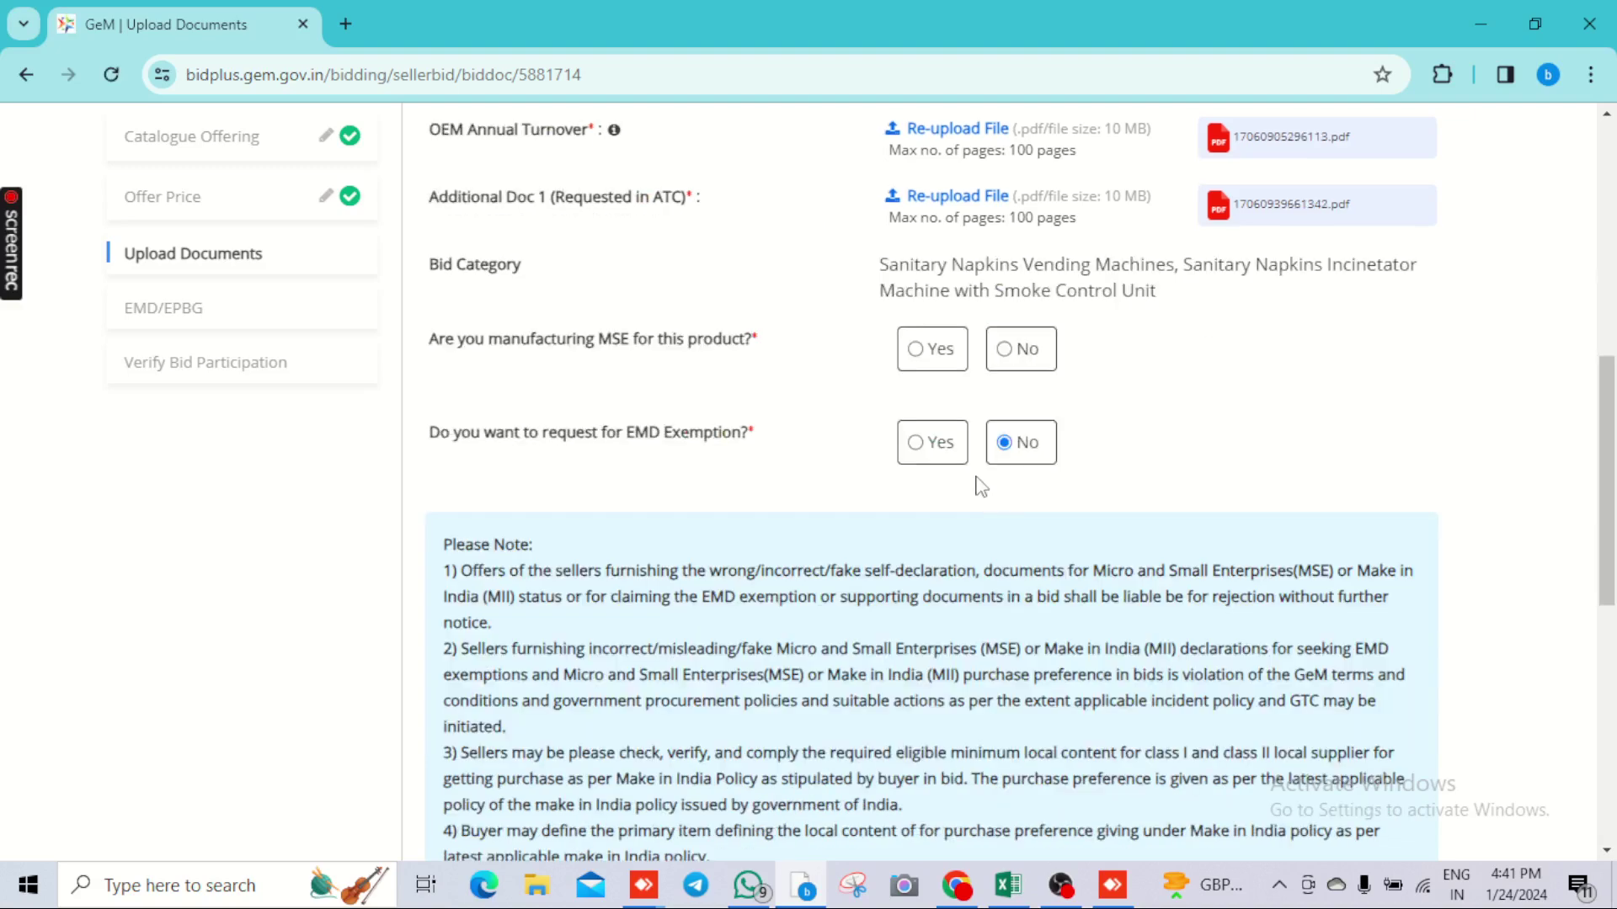
{"action": "scroll", "coordinate": [976, 488], "scroll_direction": "up", "scroll_amount": 1}
{"action": "scroll", "coordinate": [773, 518], "scroll_direction": "down", "scroll_amount": 1}
{"action": "left_click_drag", "start_coordinate": [446, 433], "coordinate": [785, 434]}
{"action": "left_click", "coordinate": [856, 469]}
{"action": "left_click", "coordinate": [918, 443]}
{"action": "scroll", "coordinate": [916, 445], "scroll_direction": "down", "scroll_amount": 1}
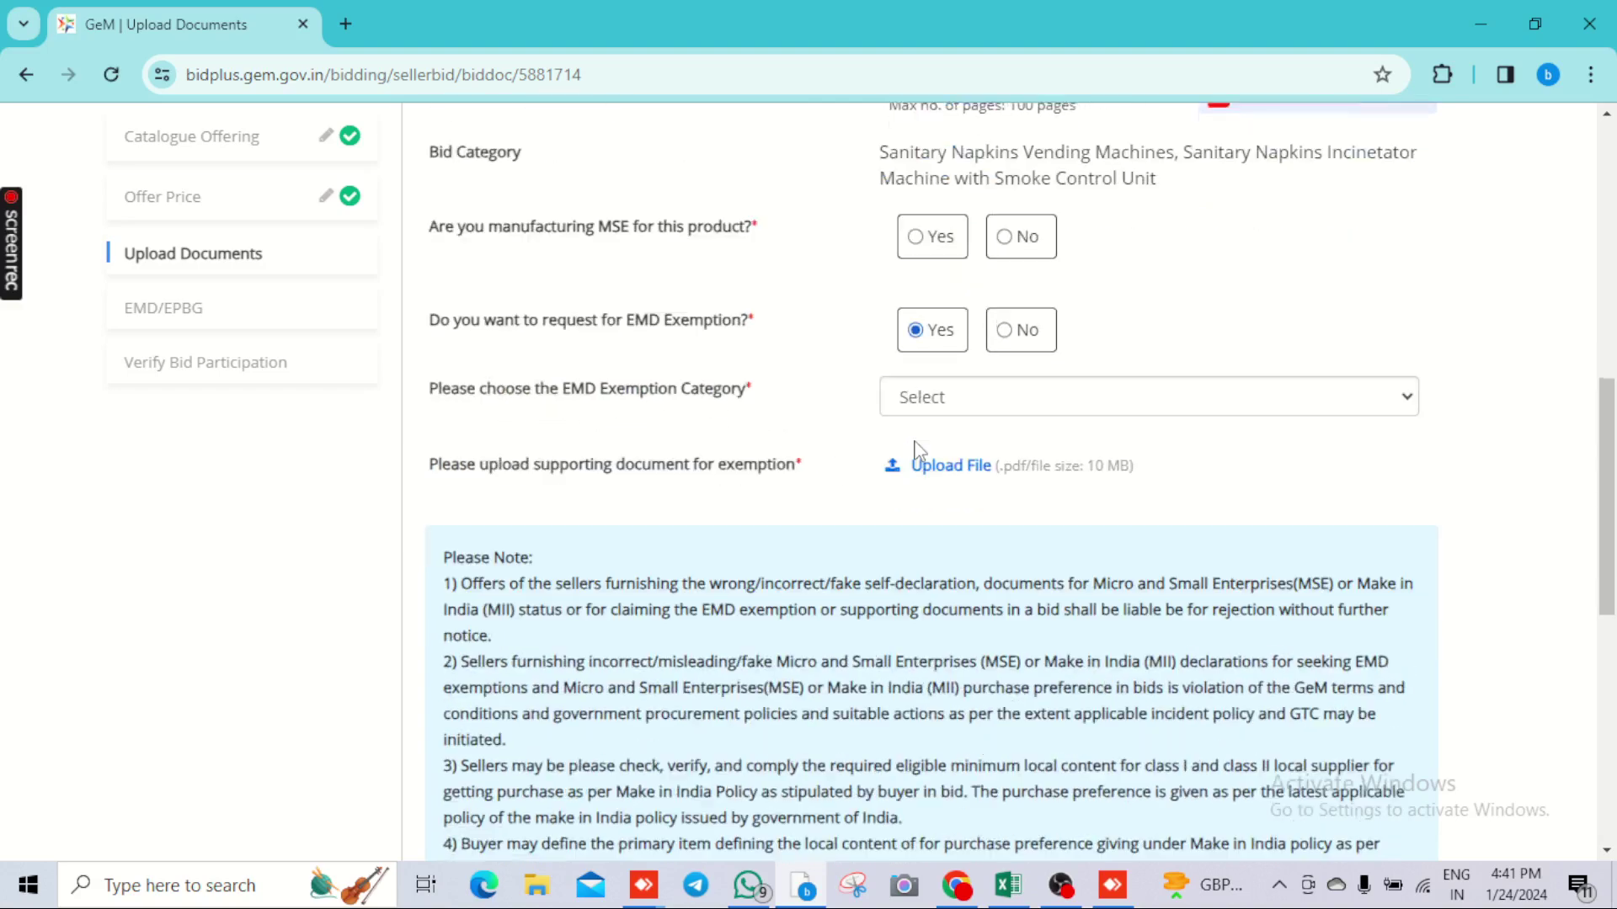
{"action": "left_click", "coordinate": [957, 395]}
{"action": "left_click", "coordinate": [1002, 710]}
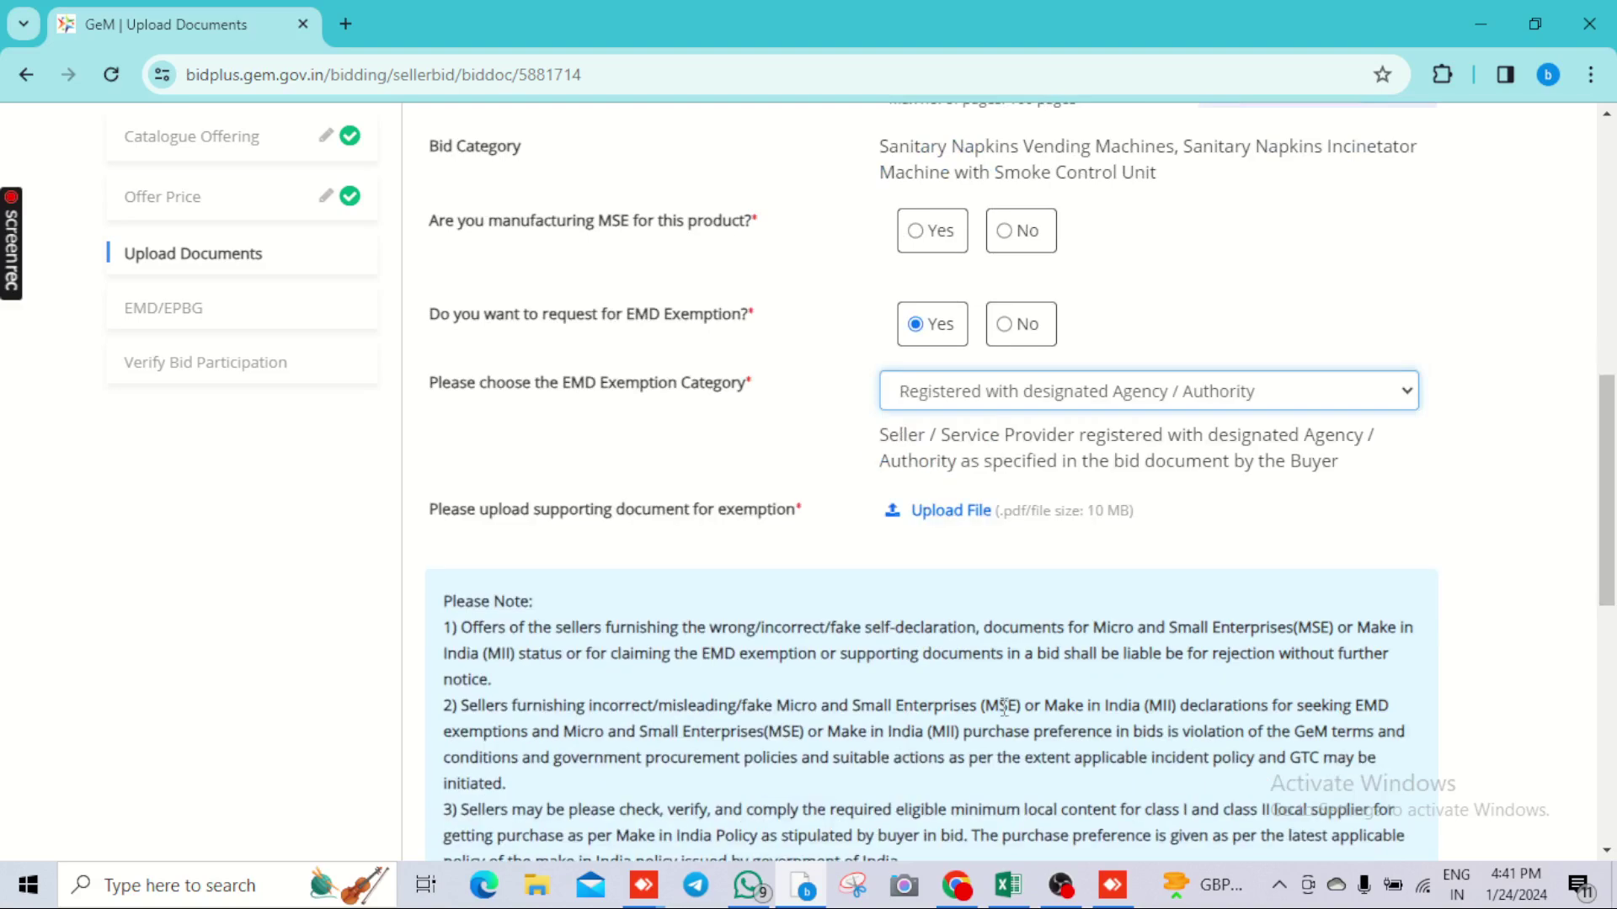
Upload BAG from the Desktop as the exemption supporting document and save the step
{"action": "left_click", "coordinate": [952, 515]}
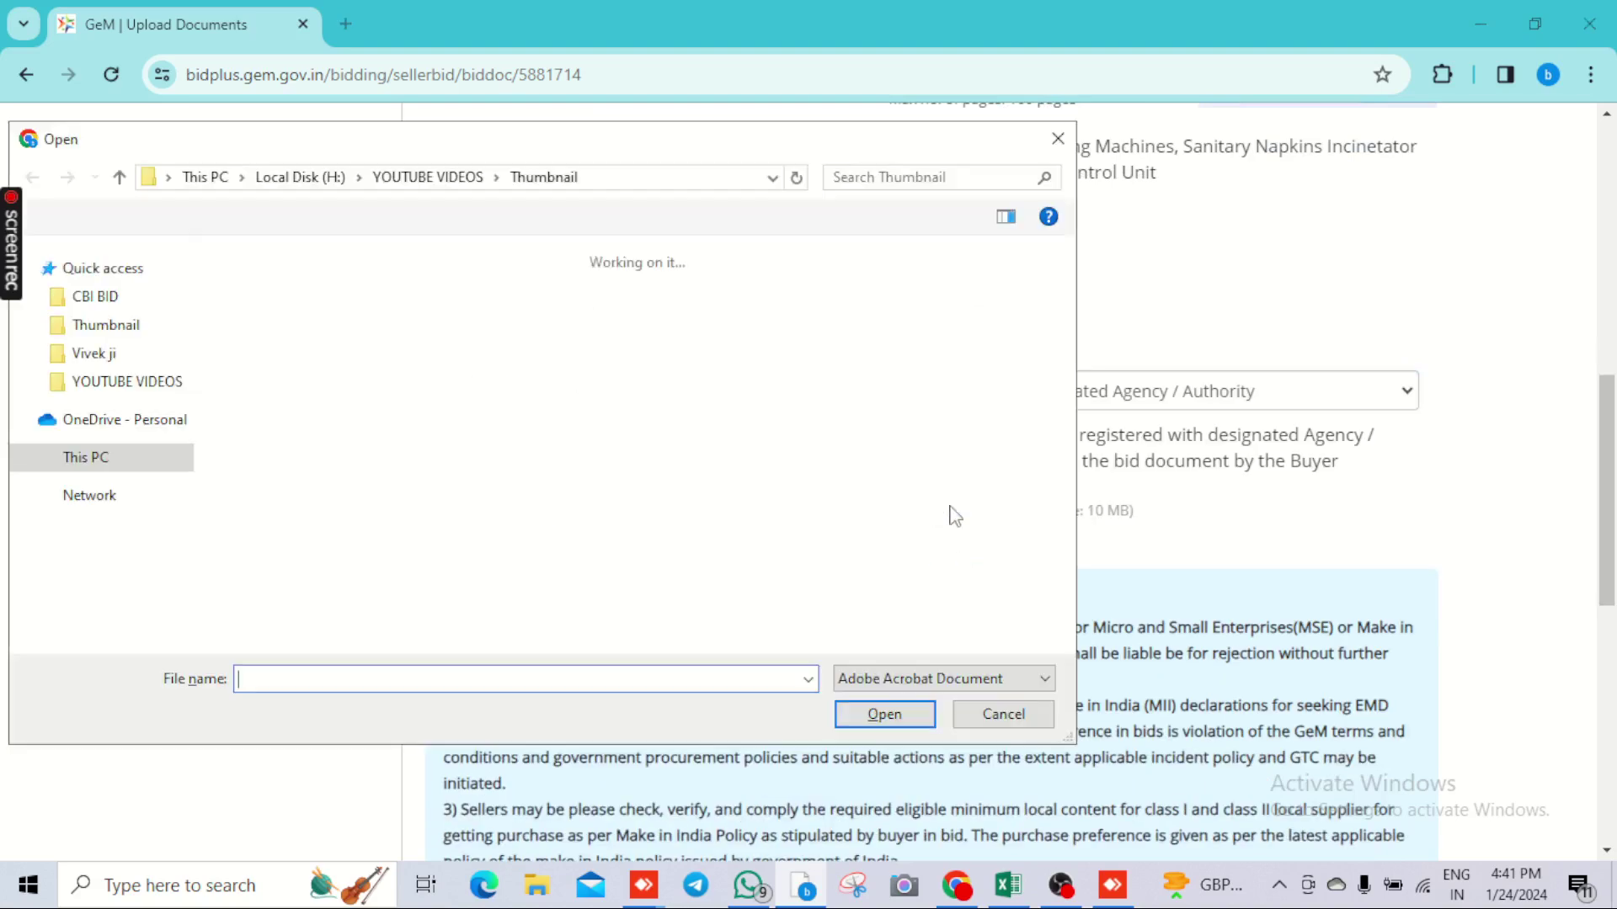
{"action": "left_click", "coordinate": [1056, 138]}
{"action": "scroll", "coordinate": [1003, 472], "scroll_direction": "down", "scroll_amount": 5}
{"action": "scroll", "coordinate": [1011, 495], "scroll_direction": "up", "scroll_amount": 3}
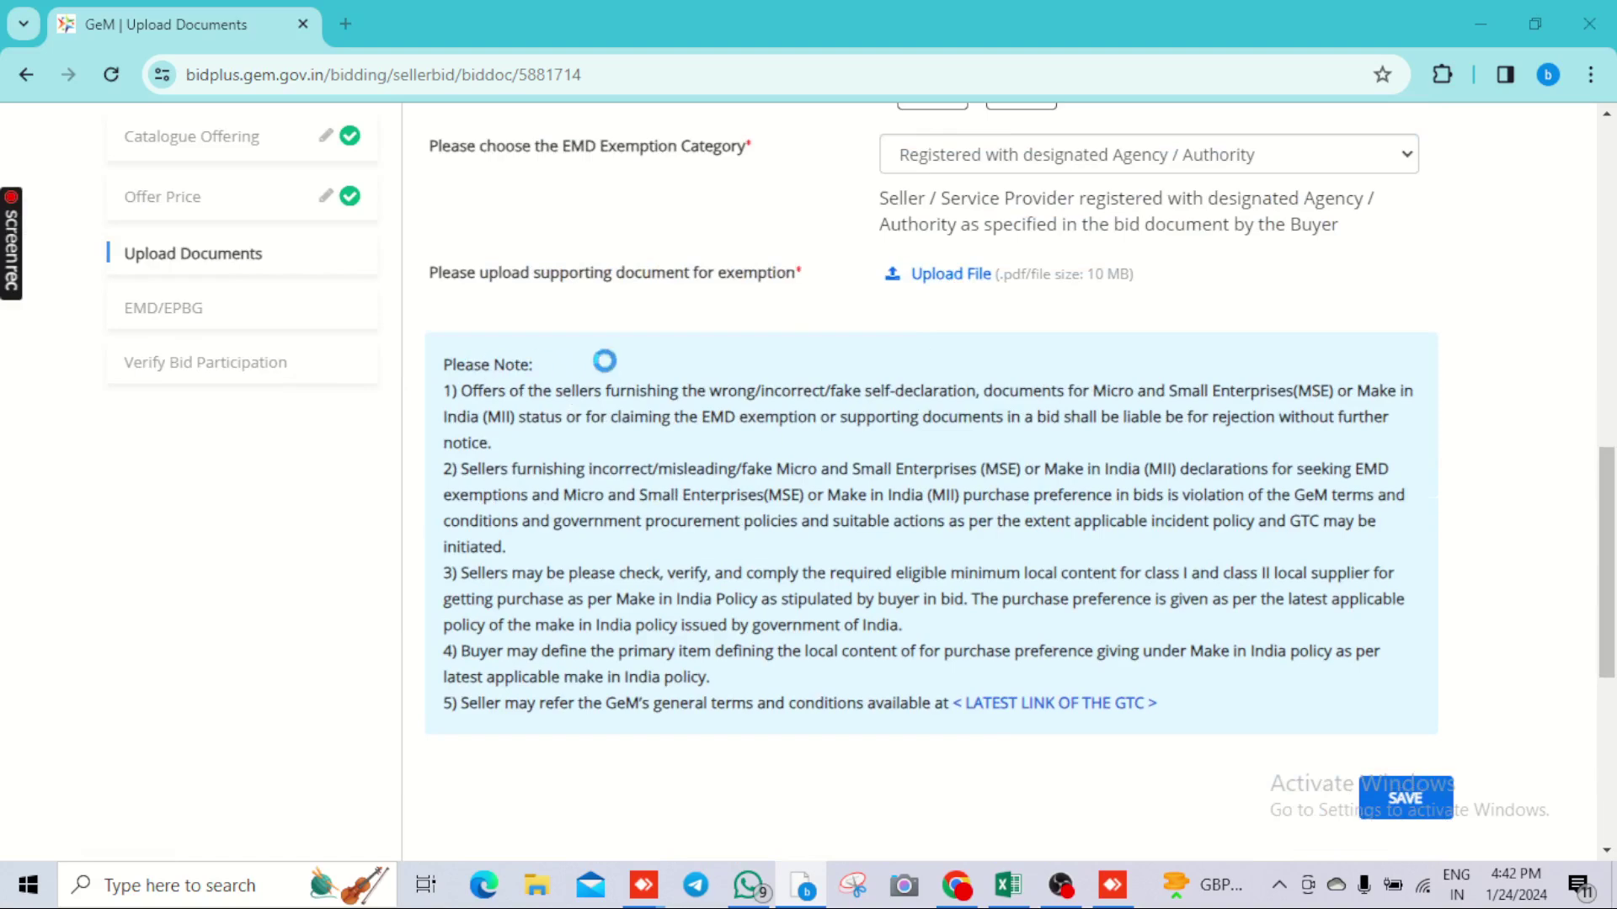
{"action": "left_click", "coordinate": [402, 179]}
{"action": "left_click", "coordinate": [301, 177]}
{"action": "scroll", "coordinate": [169, 421], "scroll_direction": "down", "scroll_amount": 1}
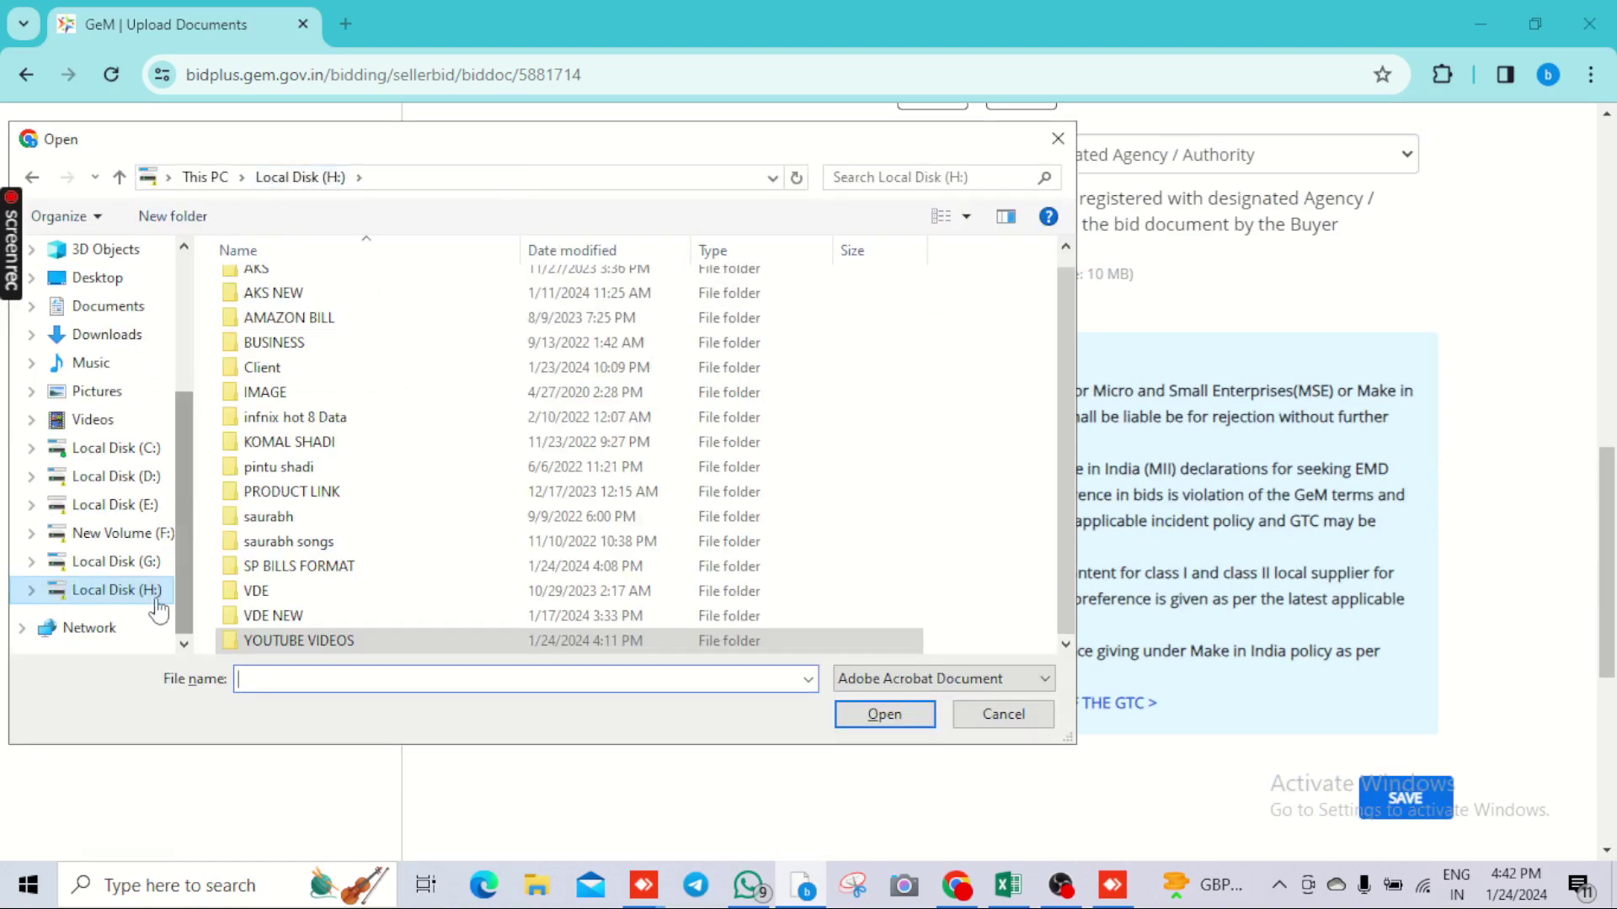
{"action": "left_click", "coordinate": [114, 282]}
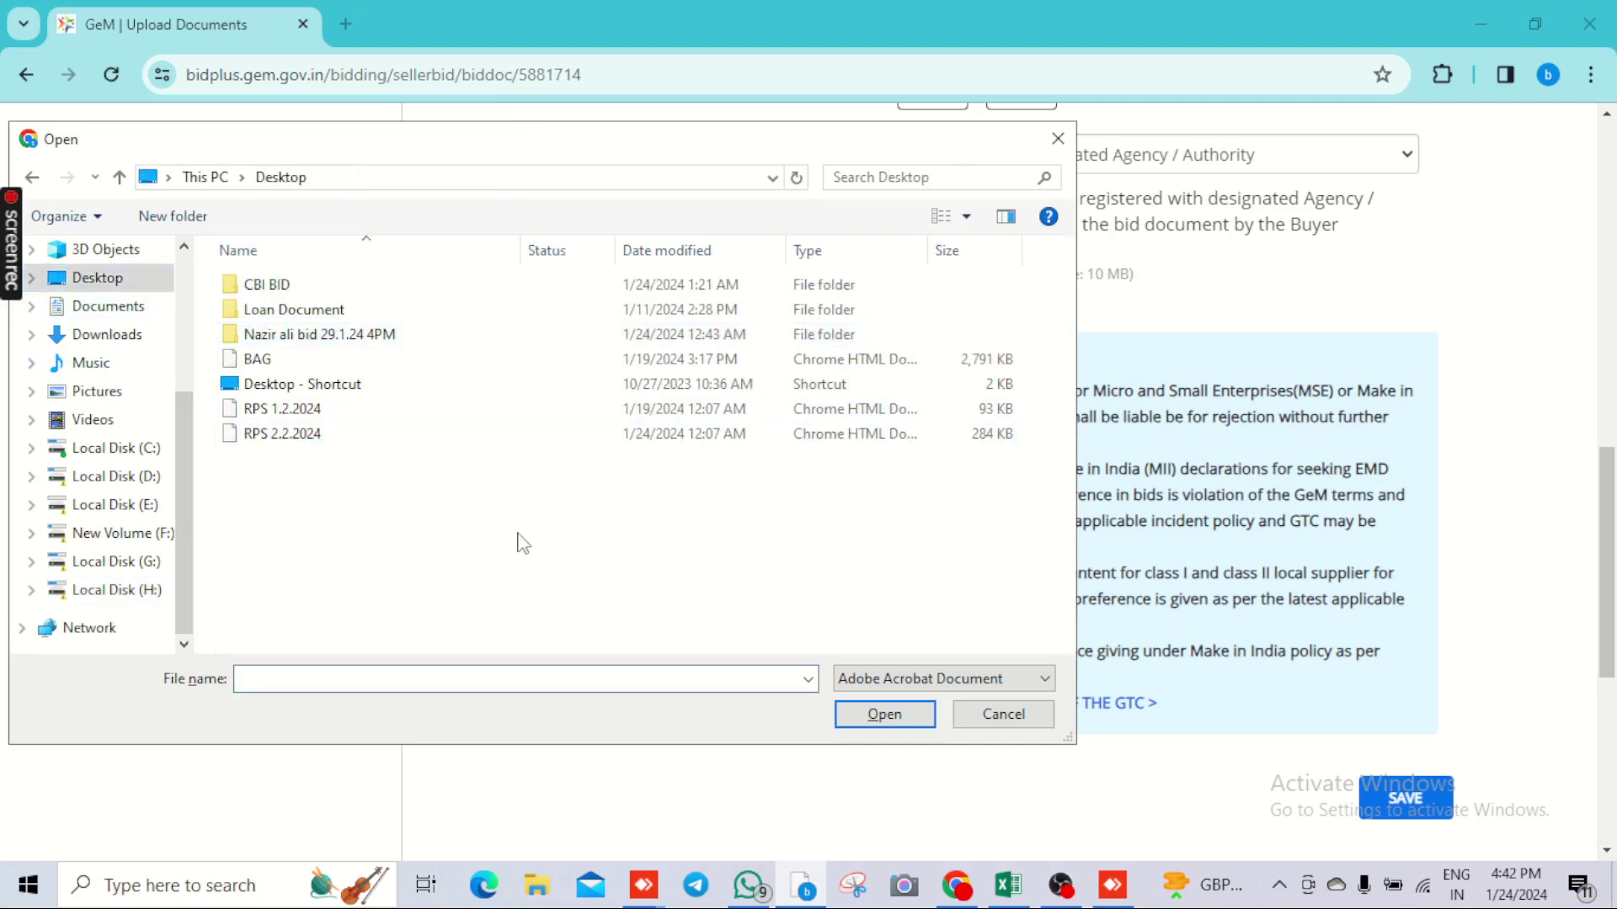
{"action": "left_click", "coordinate": [283, 361]}
{"action": "double_click", "coordinate": [281, 355]}
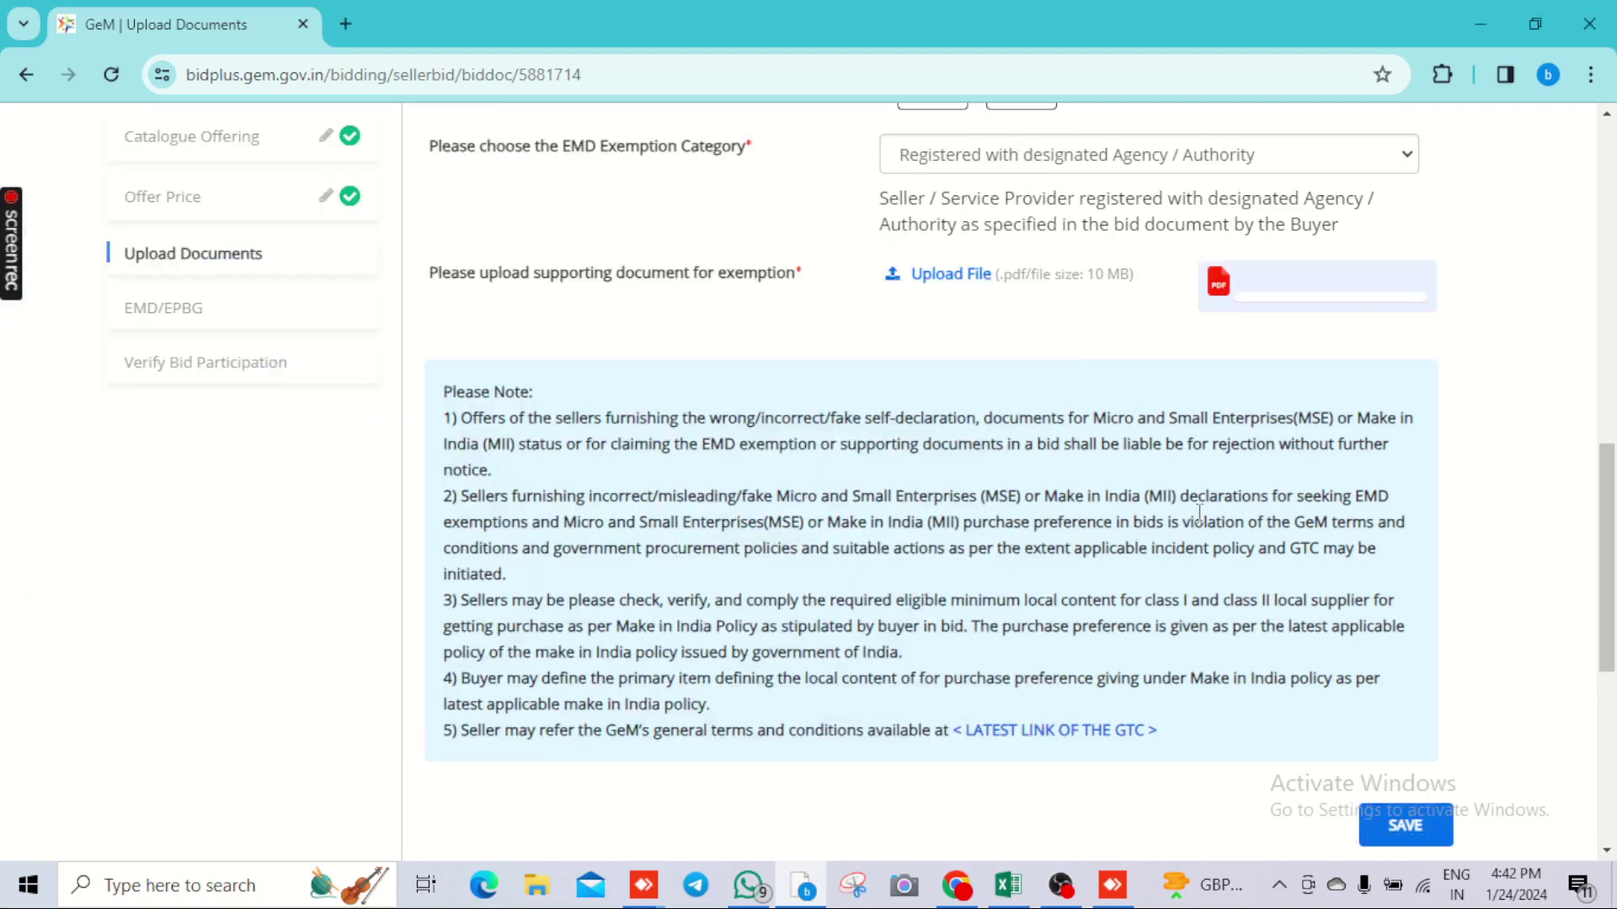
{"action": "scroll", "coordinate": [1193, 516], "scroll_direction": "down", "scroll_amount": 2}
{"action": "scroll", "coordinate": [1263, 528], "scroll_direction": "up", "scroll_amount": 2}
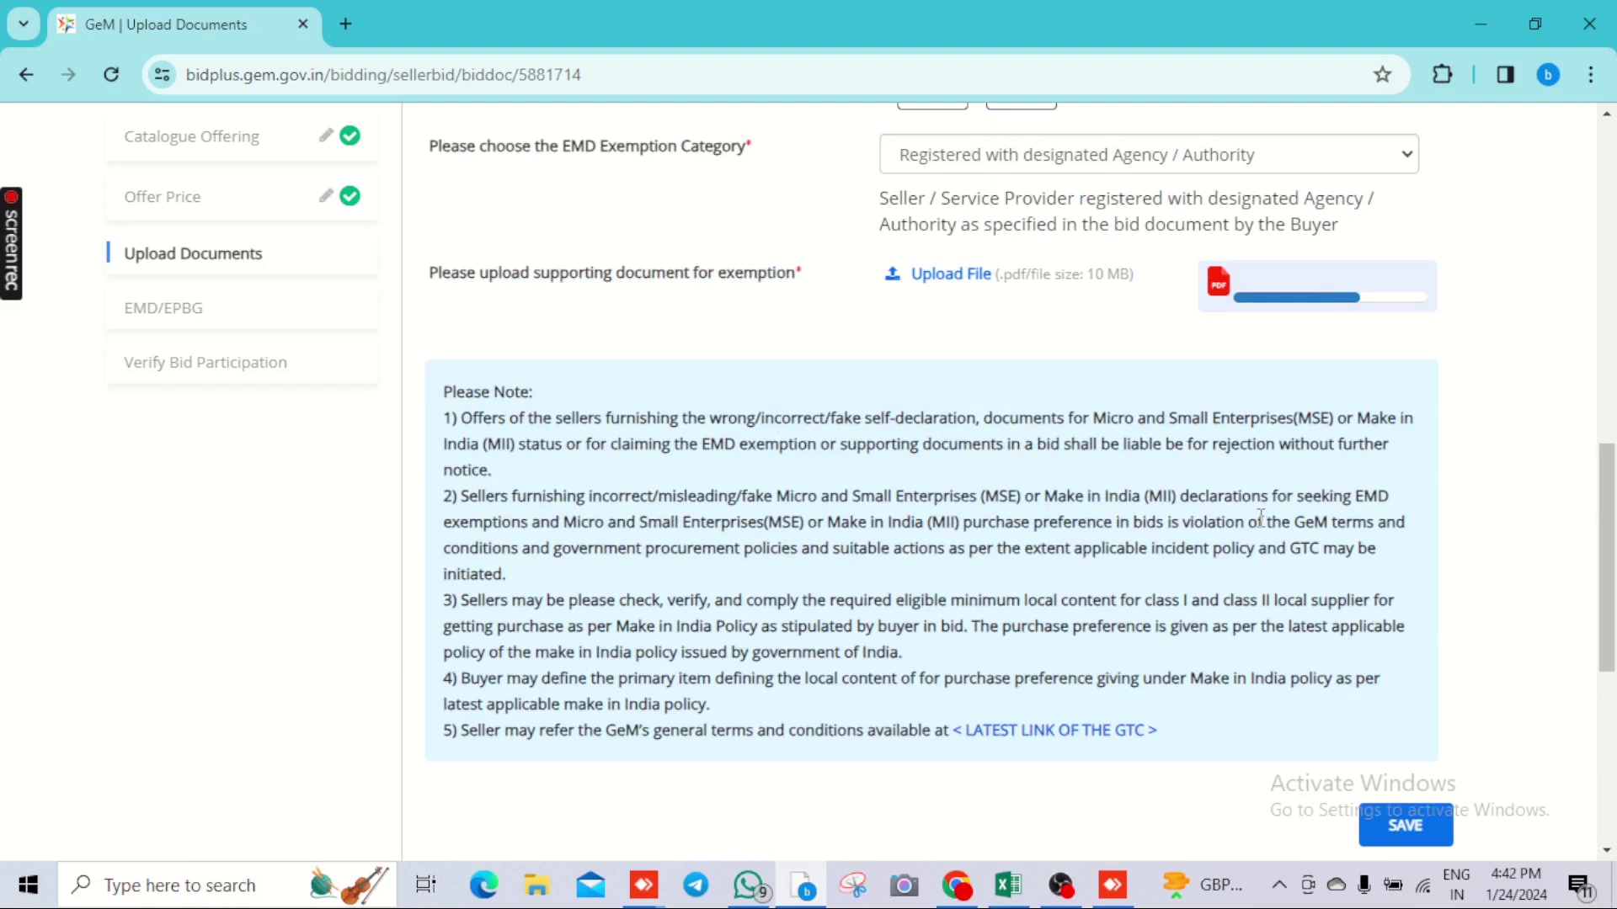
{"action": "scroll", "coordinate": [1348, 531], "scroll_direction": "down", "scroll_amount": 3}
{"action": "scroll", "coordinate": [1381, 602], "scroll_direction": "up", "scroll_amount": 1}
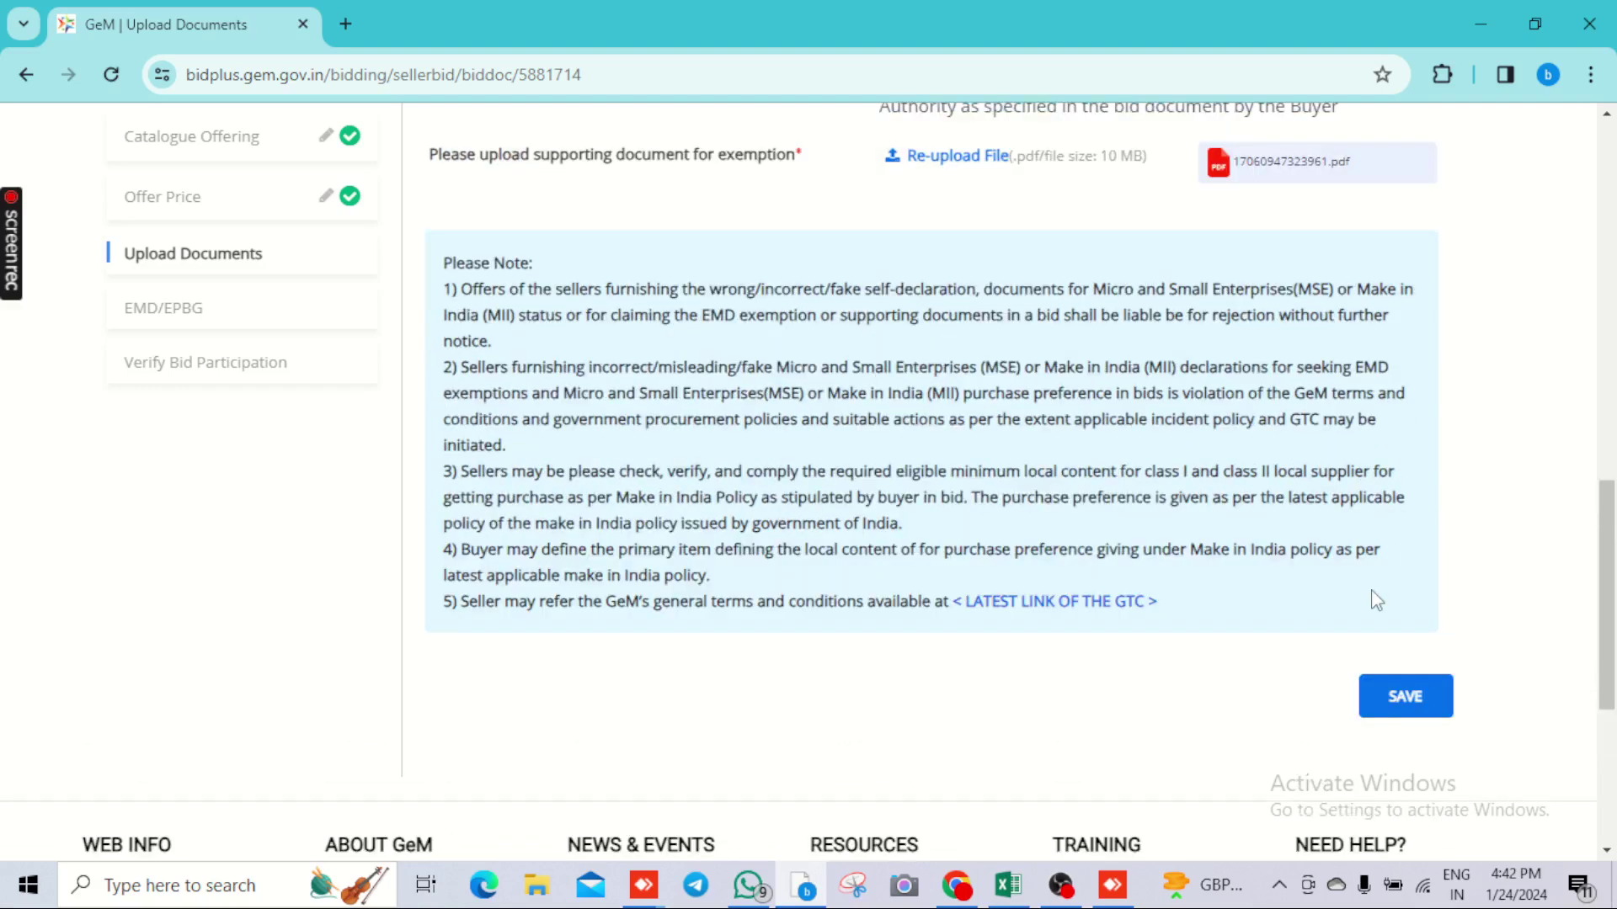
{"action": "left_click", "coordinate": [1416, 701]}
Confirm the 48000 EMD shows Exemption Requested, then save the EMD/EPBG step
{"action": "scroll", "coordinate": [1106, 574], "scroll_direction": "down", "scroll_amount": 5}
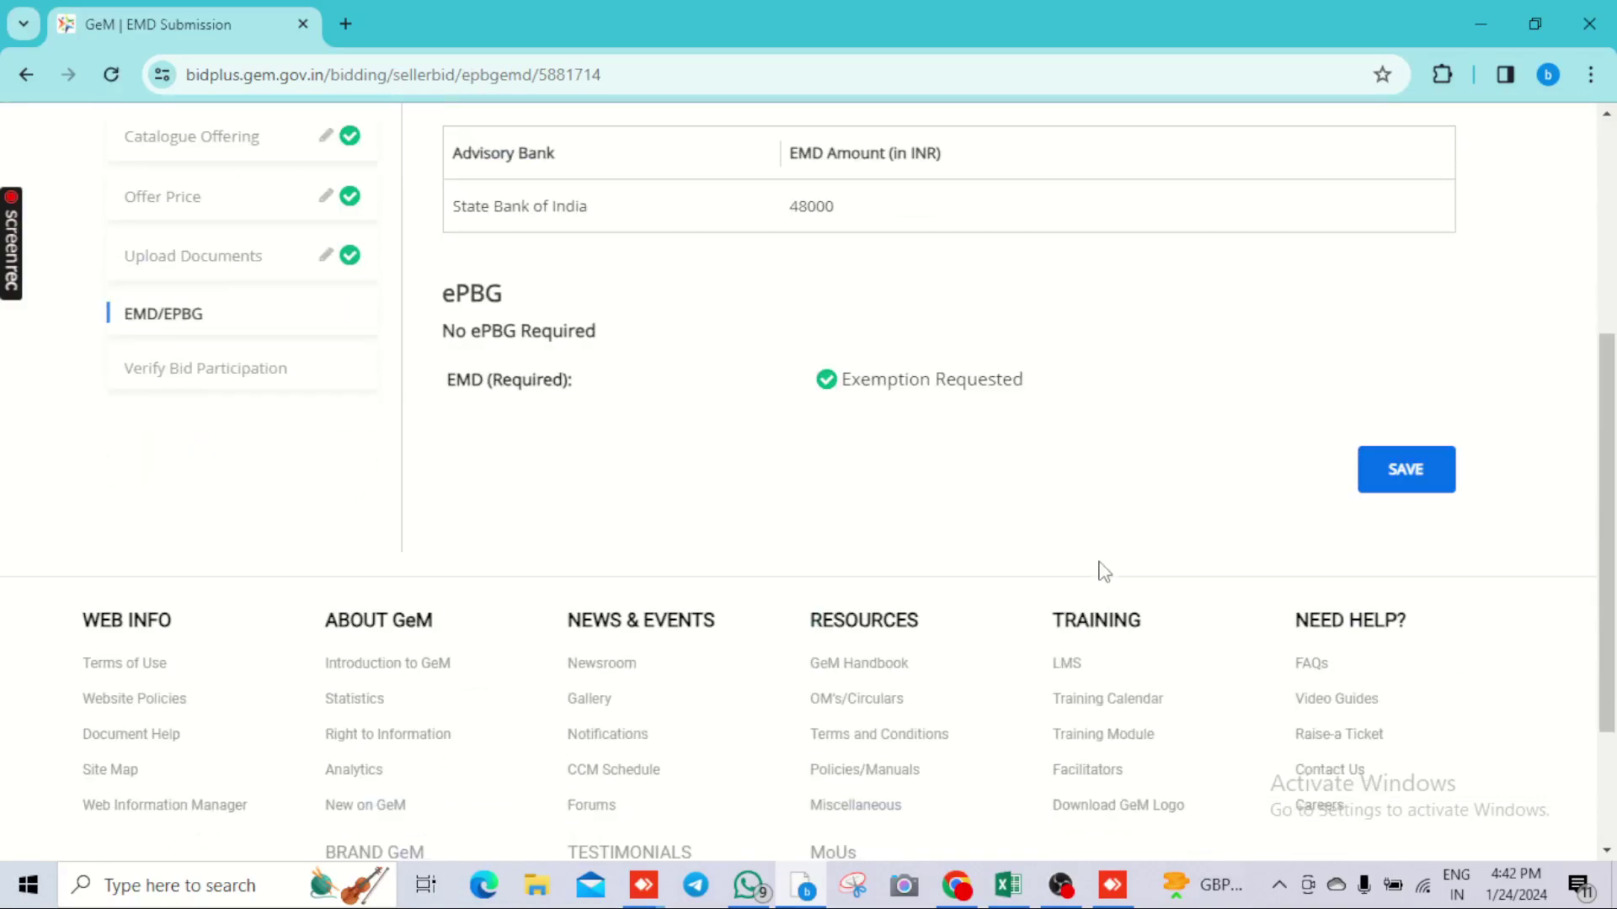
{"action": "scroll", "coordinate": [1104, 572], "scroll_direction": "up", "scroll_amount": 2}
{"action": "scroll", "coordinate": [1281, 553], "scroll_direction": "down", "scroll_amount": 2}
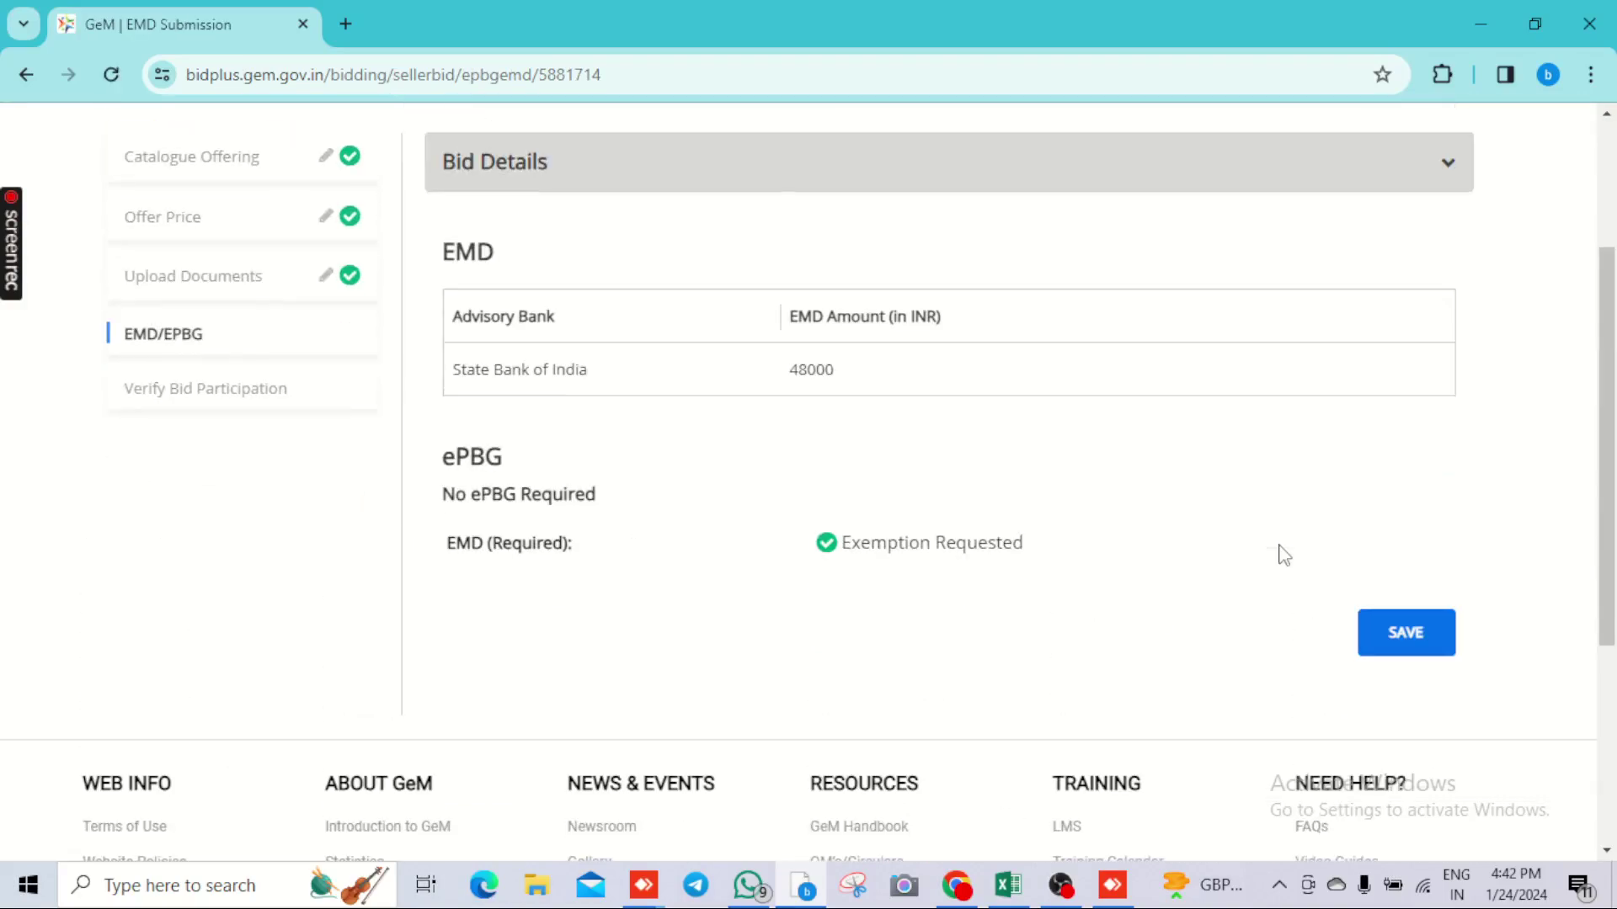
{"action": "scroll", "coordinate": [1279, 550], "scroll_direction": "up", "scroll_amount": 1}
{"action": "left_click", "coordinate": [1404, 631]}
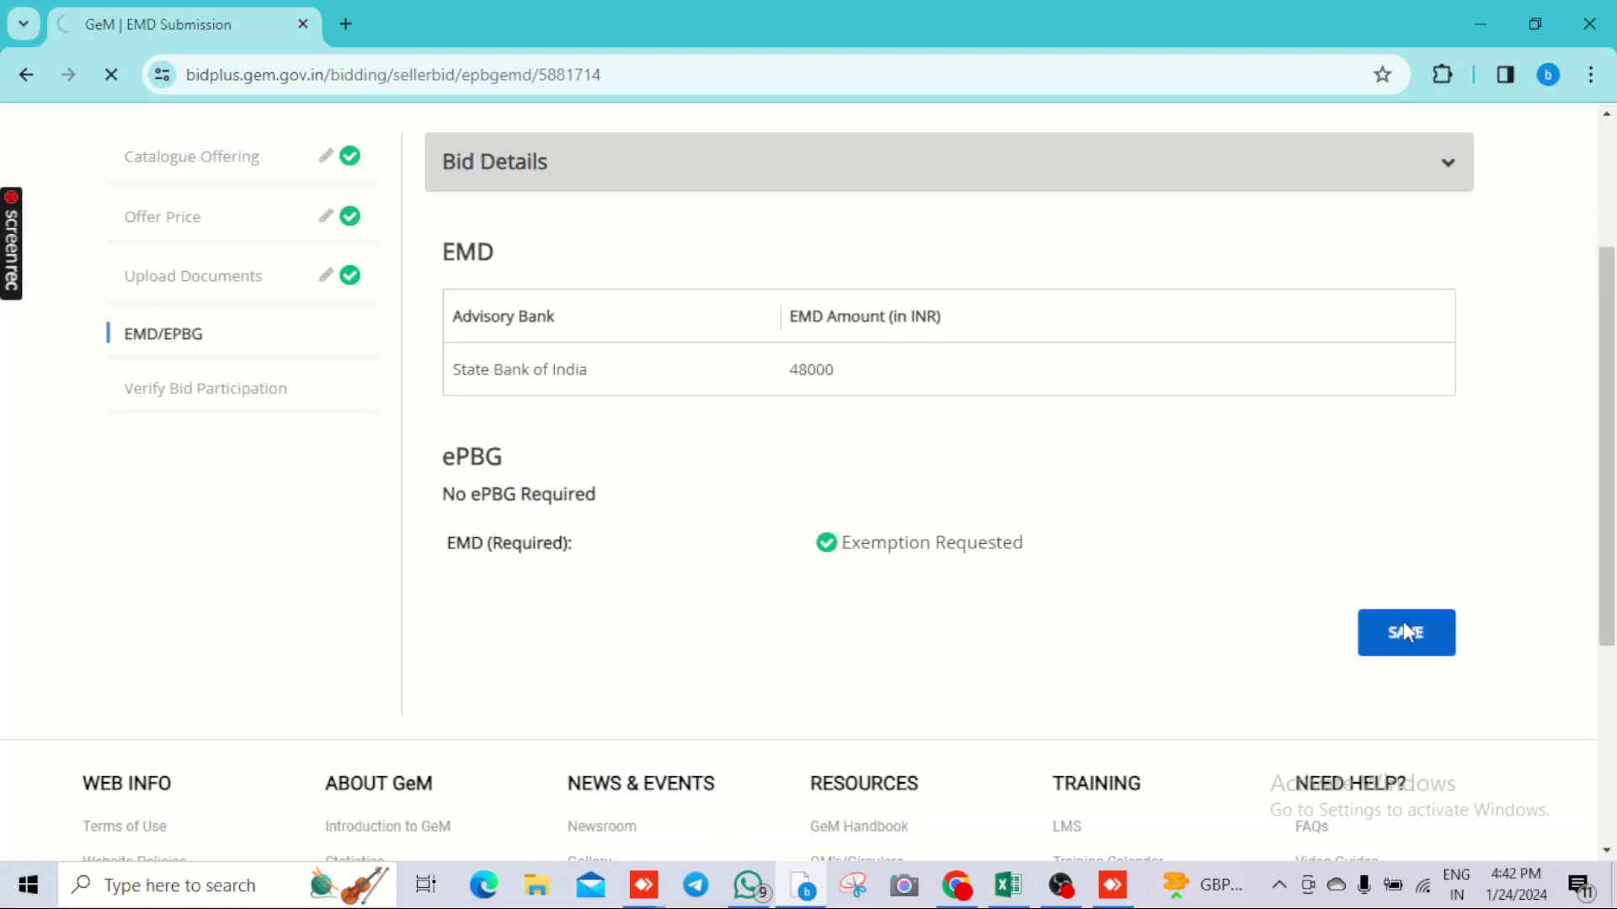
Agree to the Terms & Conditions declaration and reopen the Upload Documents step for editing
{"action": "scroll", "coordinate": [448, 606], "scroll_direction": "down", "scroll_amount": 5}
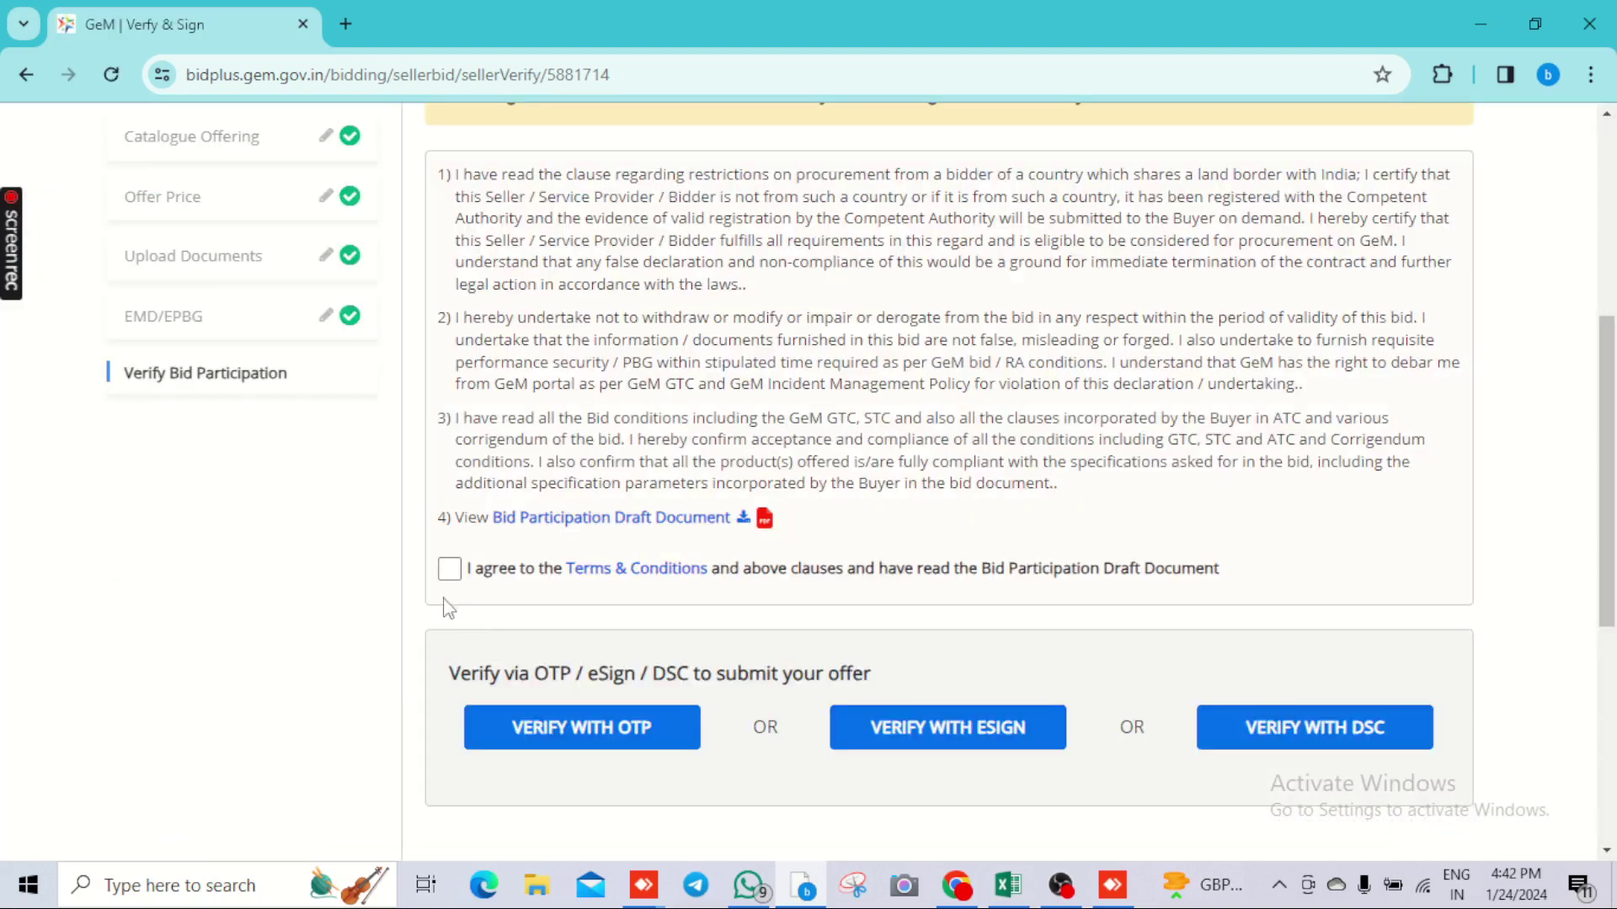
{"action": "left_click", "coordinate": [450, 568]}
{"action": "left_click", "coordinate": [562, 731]}
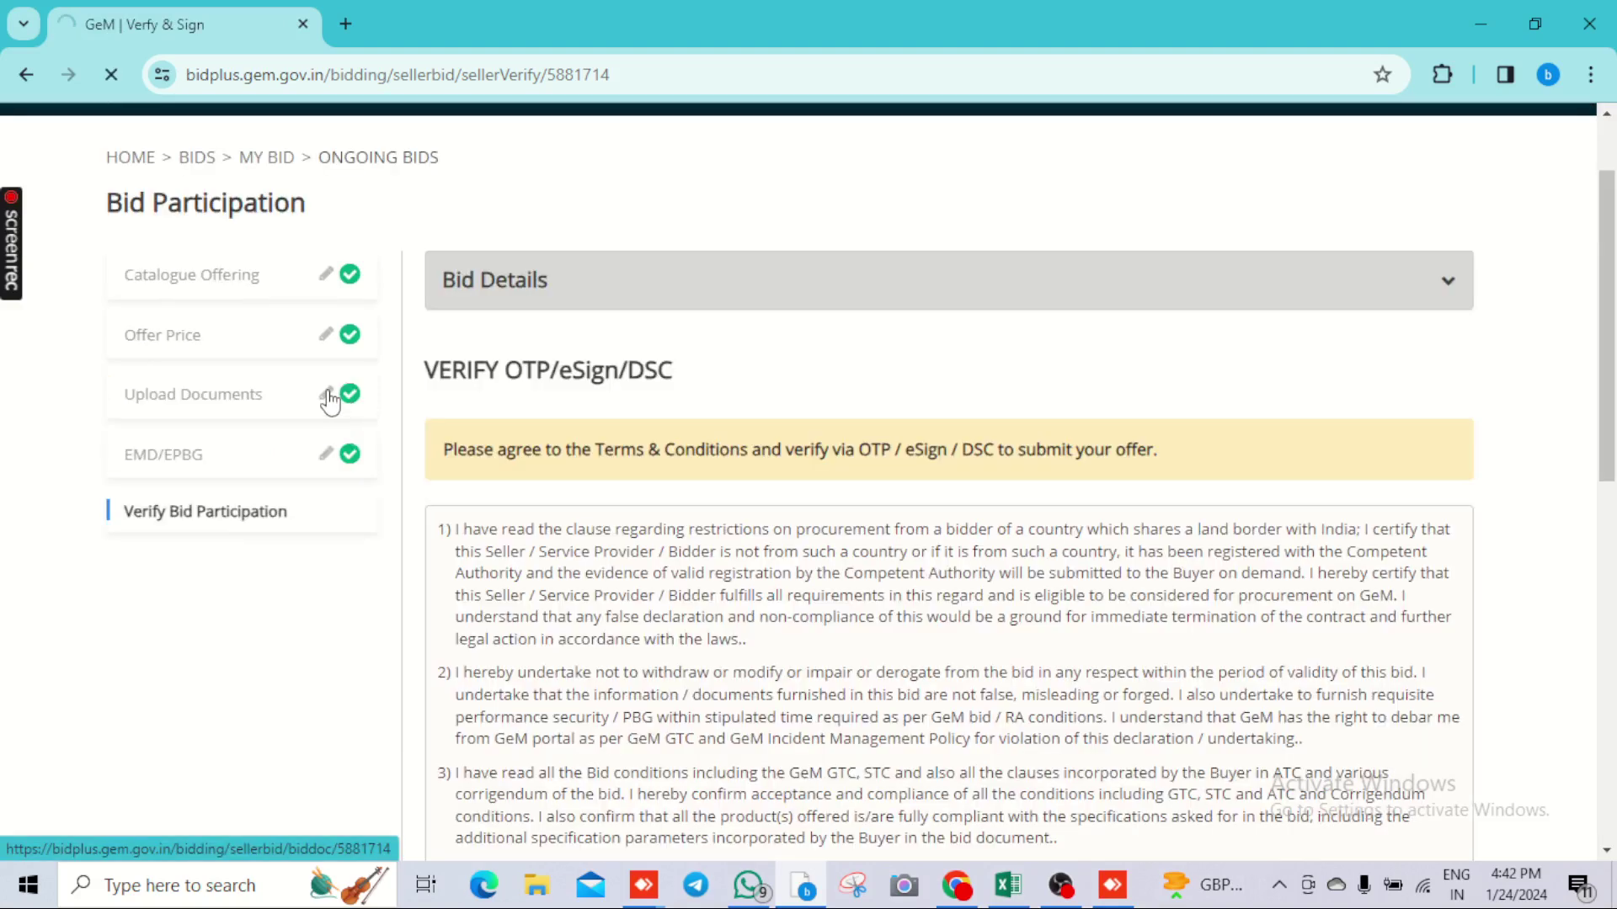
{"action": "left_click", "coordinate": [330, 402]}
{"action": "scroll", "coordinate": [933, 678], "scroll_direction": "down", "scroll_amount": 3}
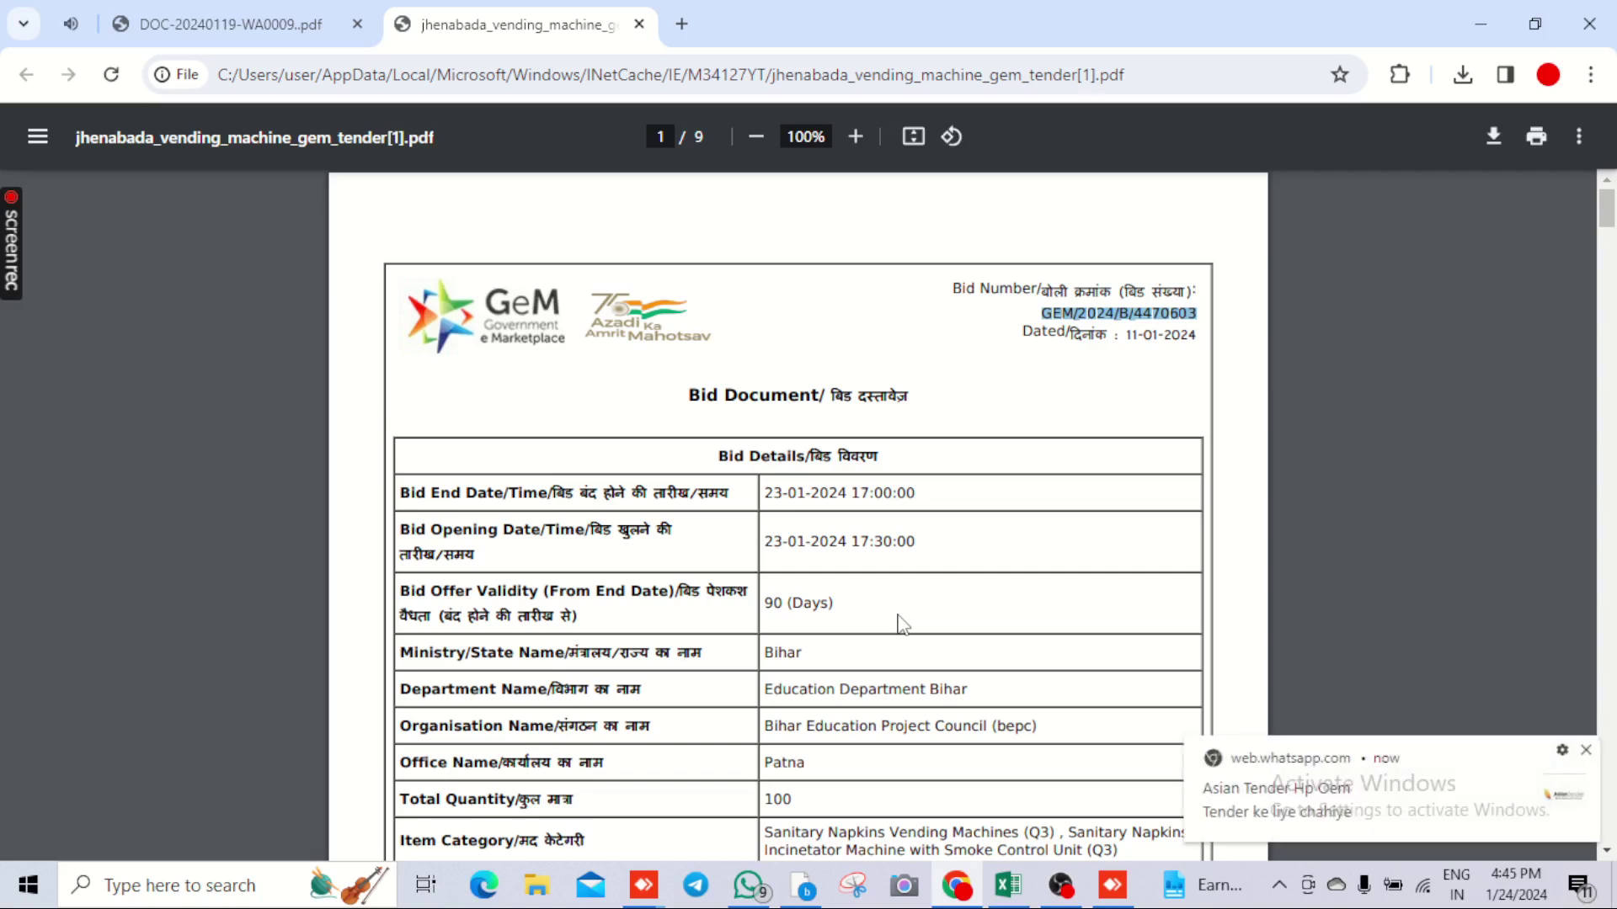
Dismiss both WhatsApp notifications, scroll the tender PDF to the turnover rows, and bring OBS Studio forward
{"action": "left_click", "coordinate": [1585, 749]}
{"action": "left_click", "coordinate": [1586, 749]}
{"action": "scroll", "coordinate": [1052, 707], "scroll_direction": "down", "scroll_amount": 3}
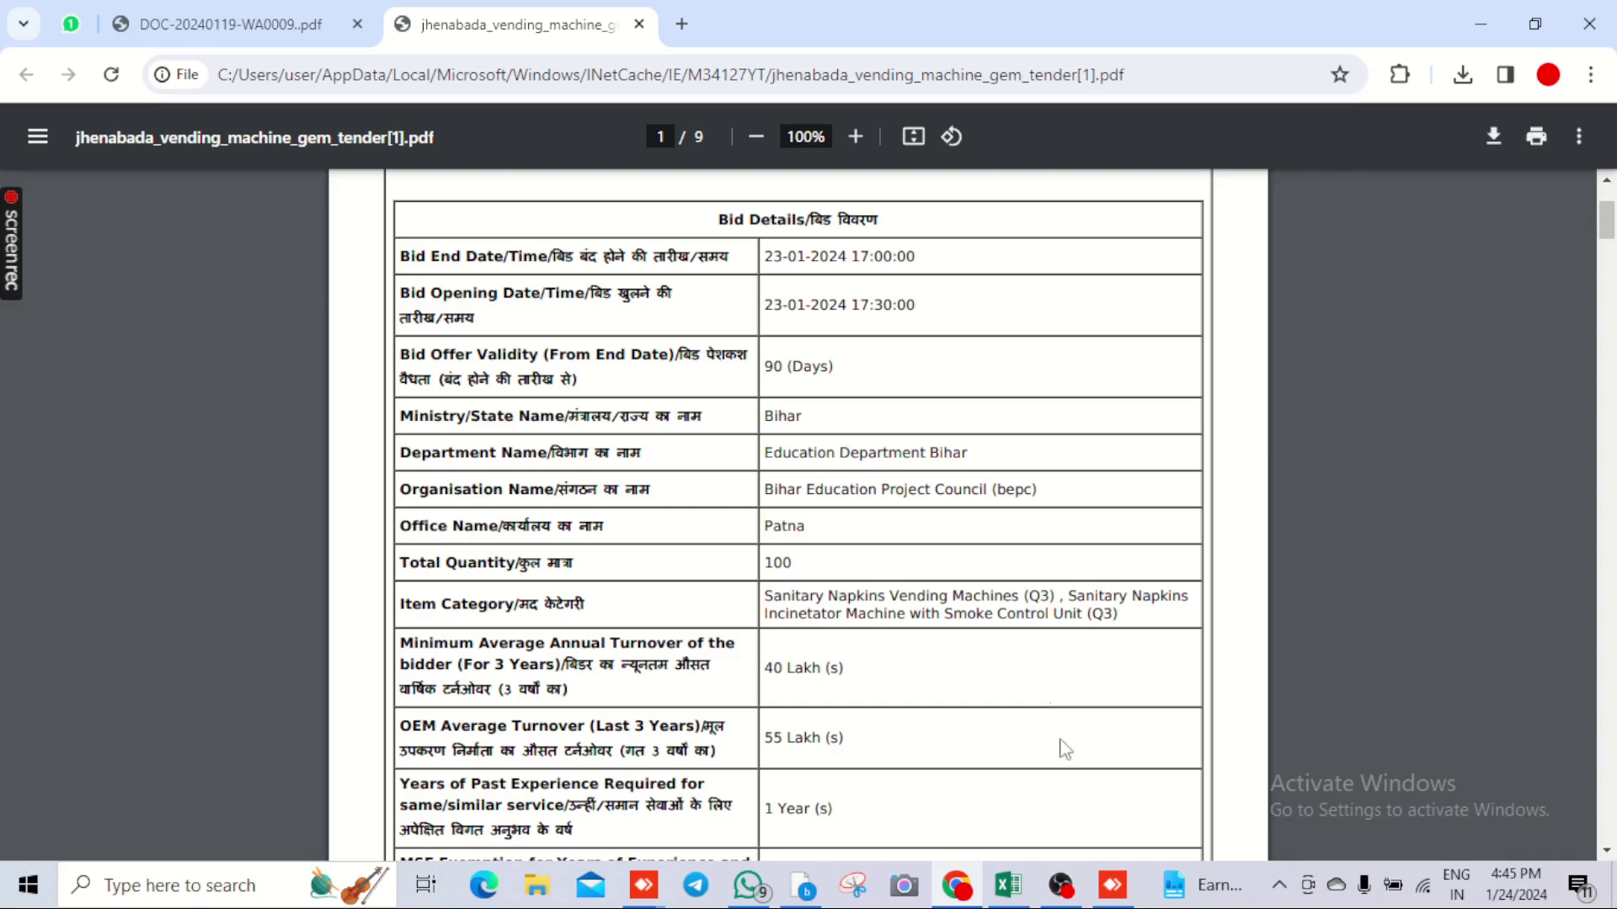
{"action": "mouse_move", "coordinate": [1053, 895]}
{"action": "left_click", "coordinate": [1086, 792]}
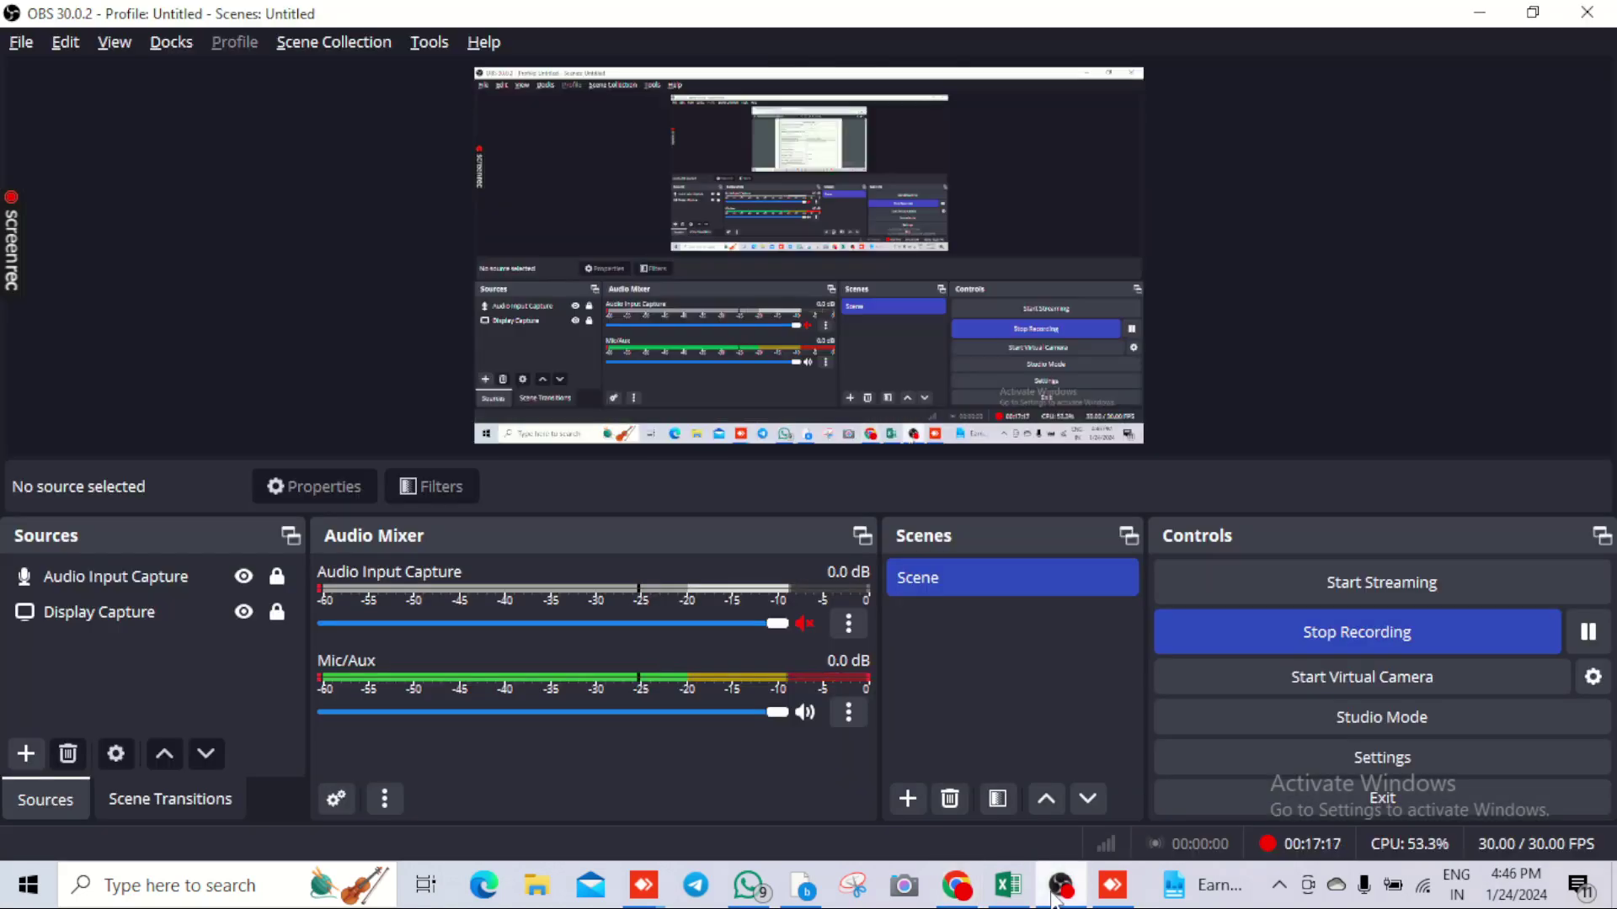